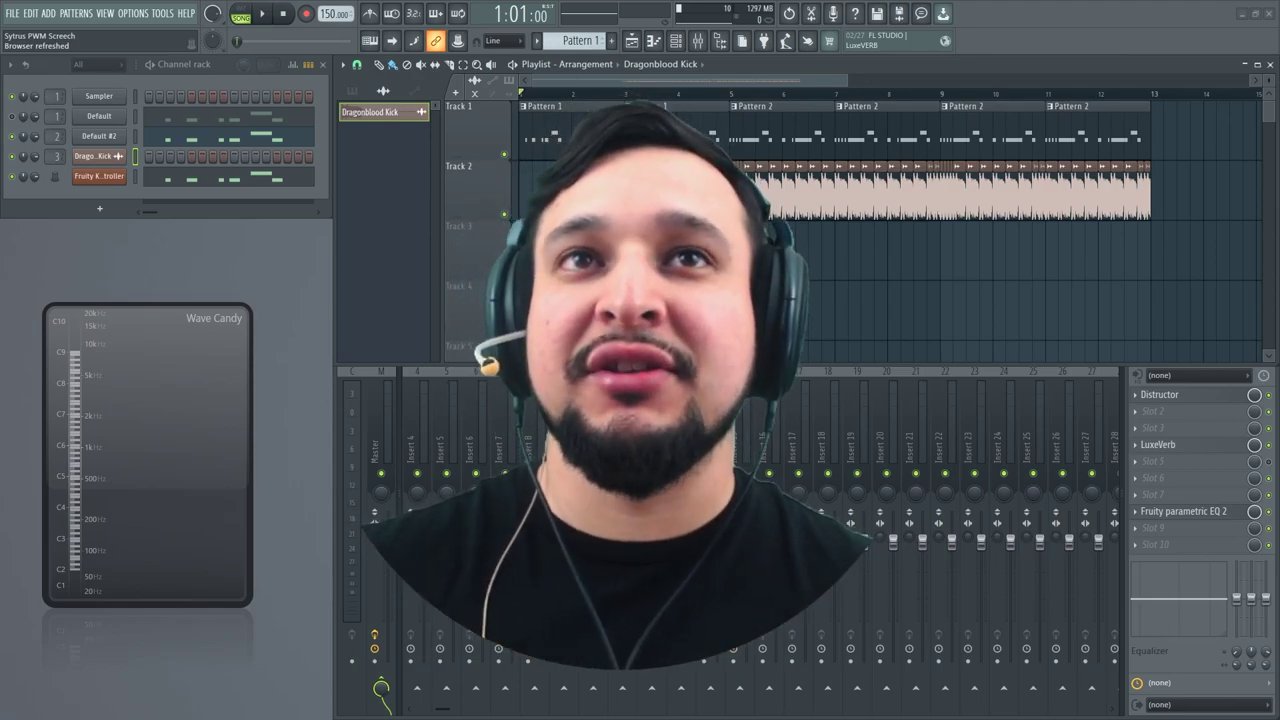
Play the arrangement and examine the levels of the Master and Insert 2 mixer tracks.
key(space)
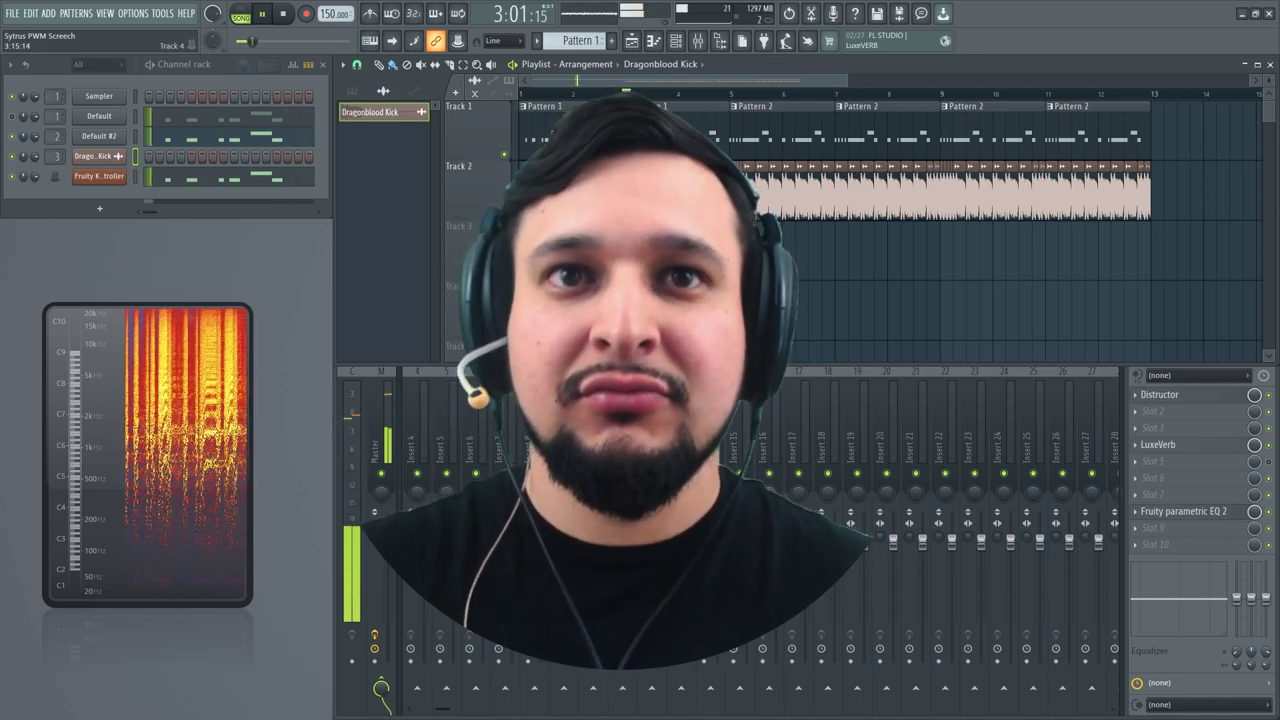
click(384, 403)
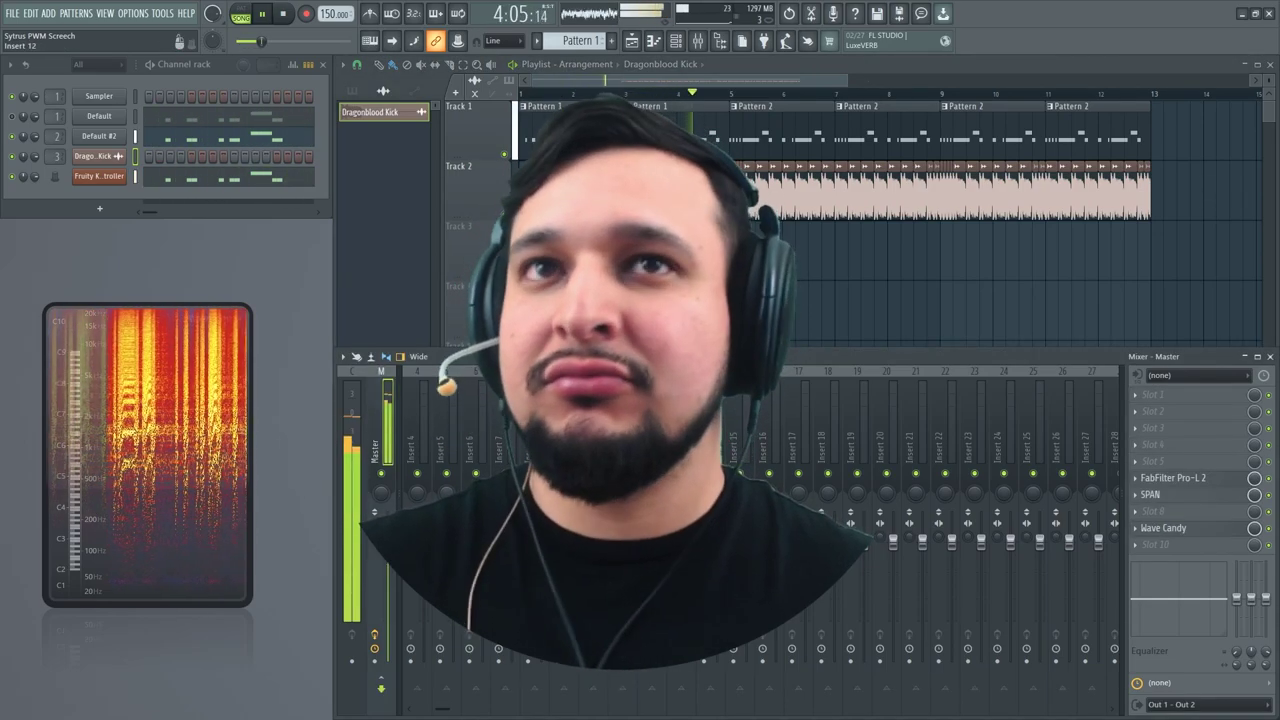
scroll(453, 416, up, 3)
click(440, 430)
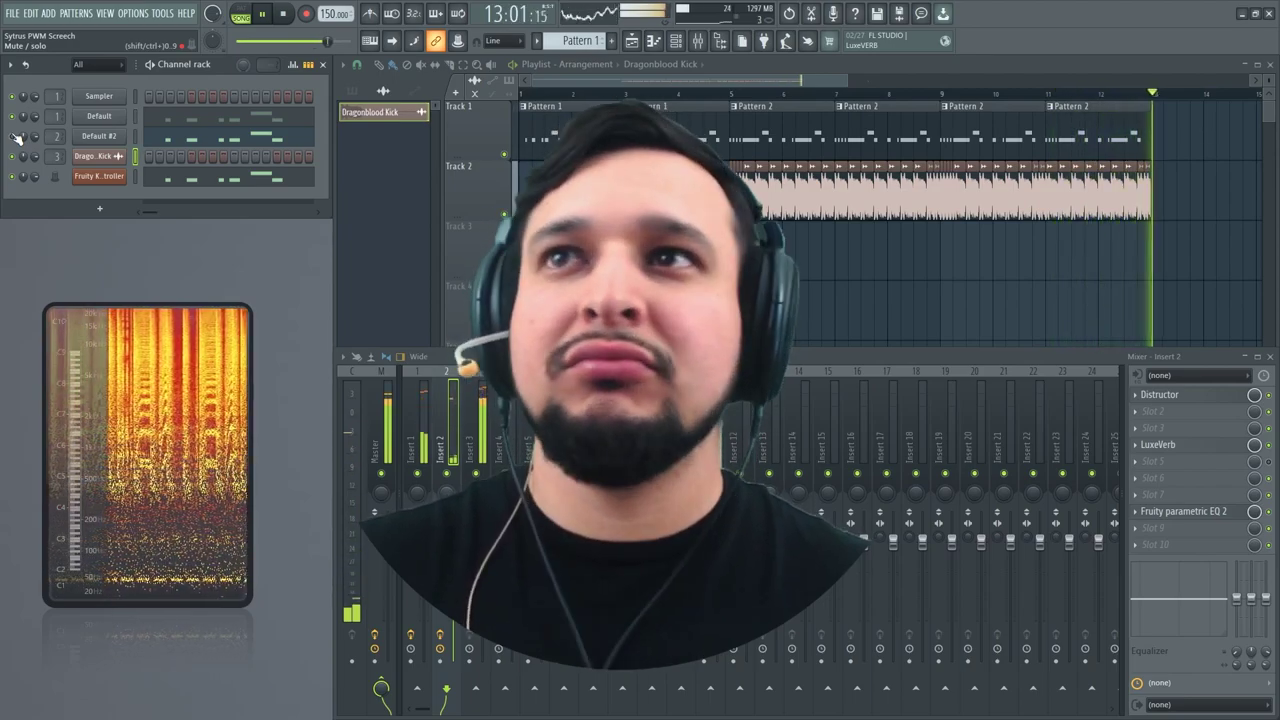
key(space)
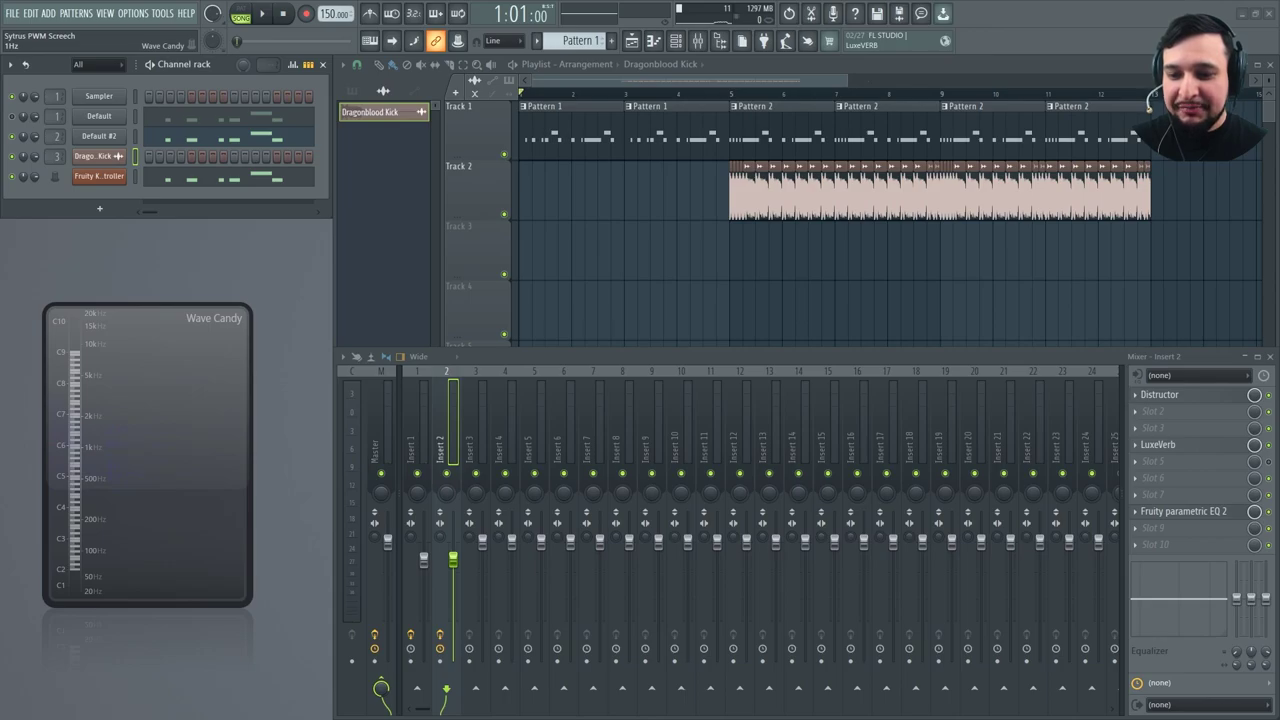
Solo mixer track Insert 2 and play the screech from the start of the song.
click(690, 277)
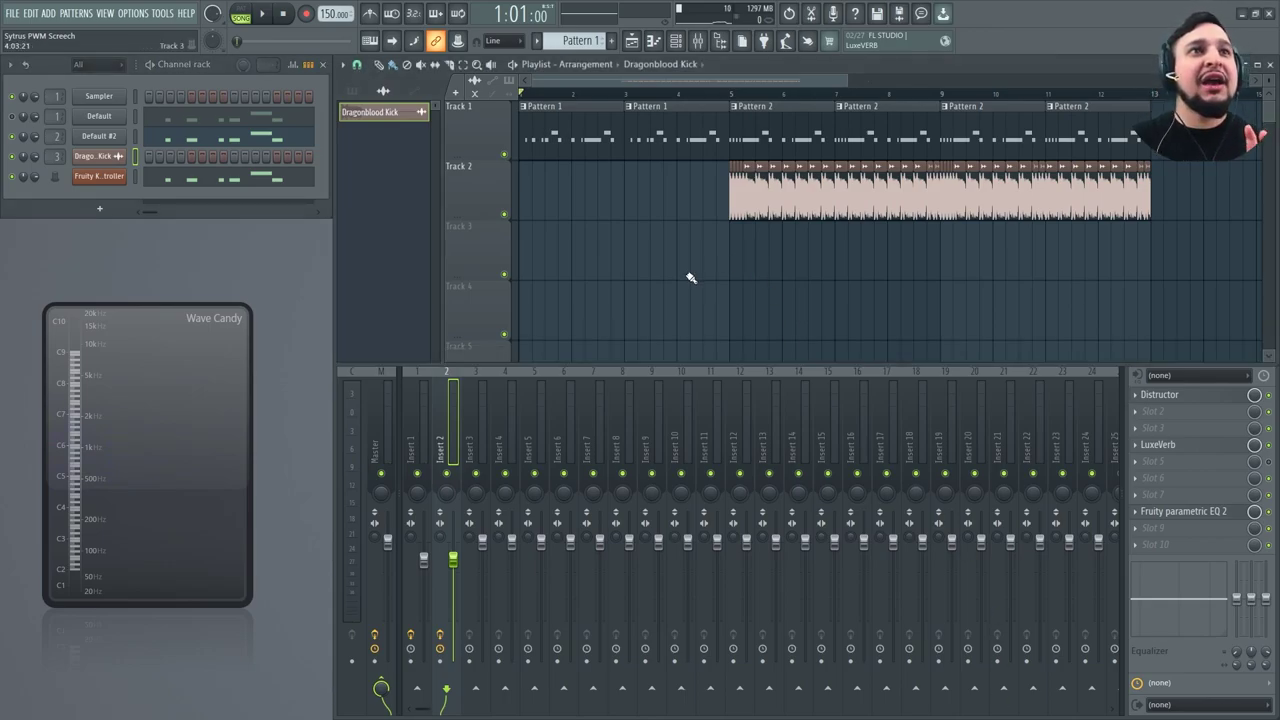
click(438, 466)
key(space)
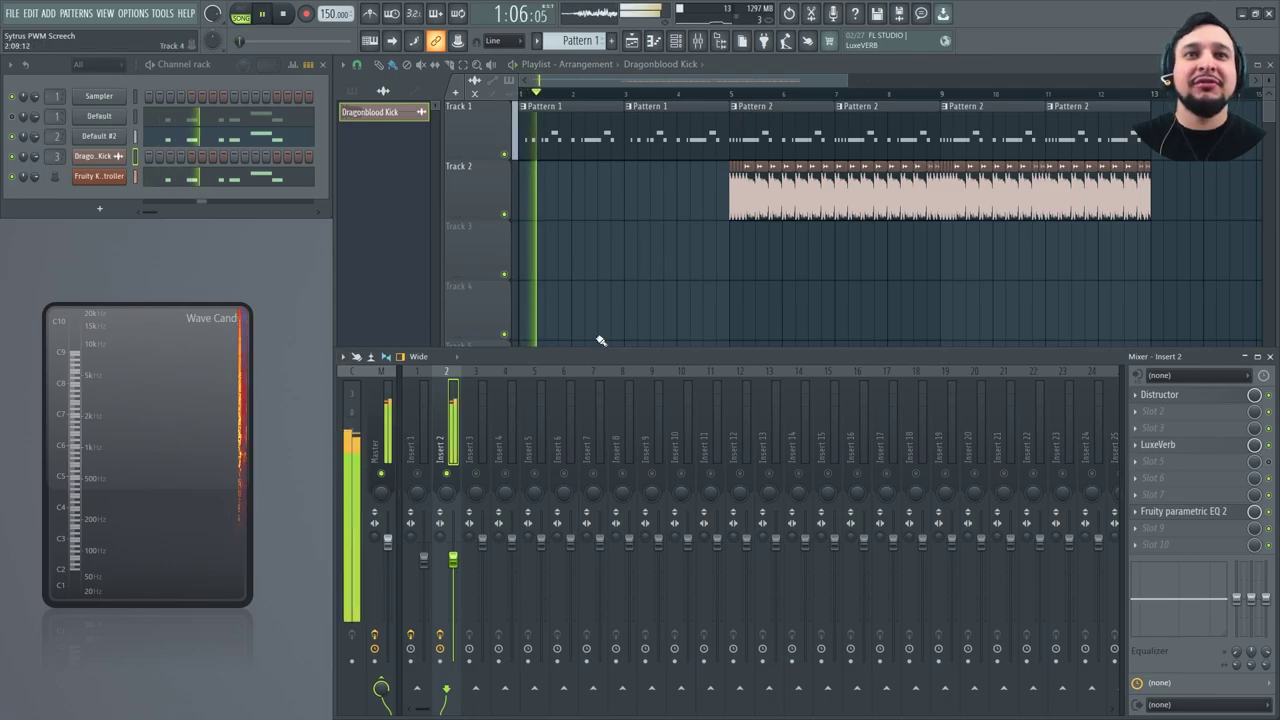
key(space)
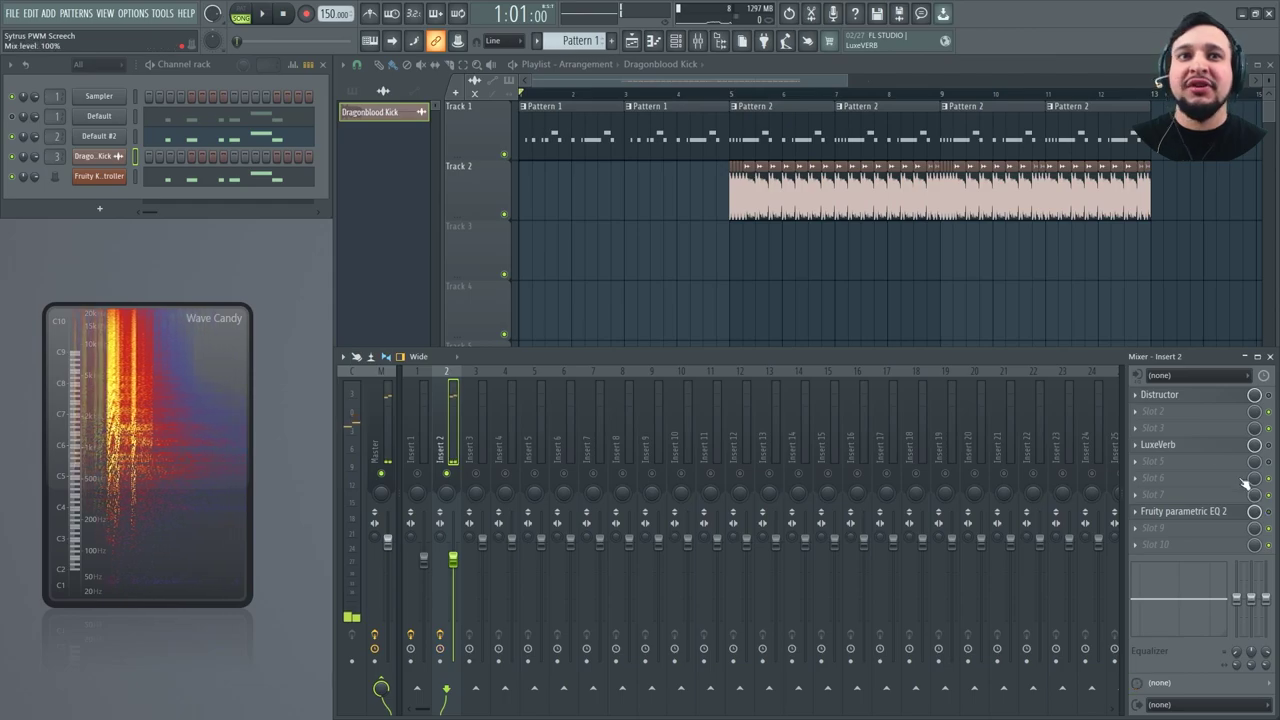
Play the screech with its insert effects bypassed and raise the Insert 2 volume slightly.
key(space)
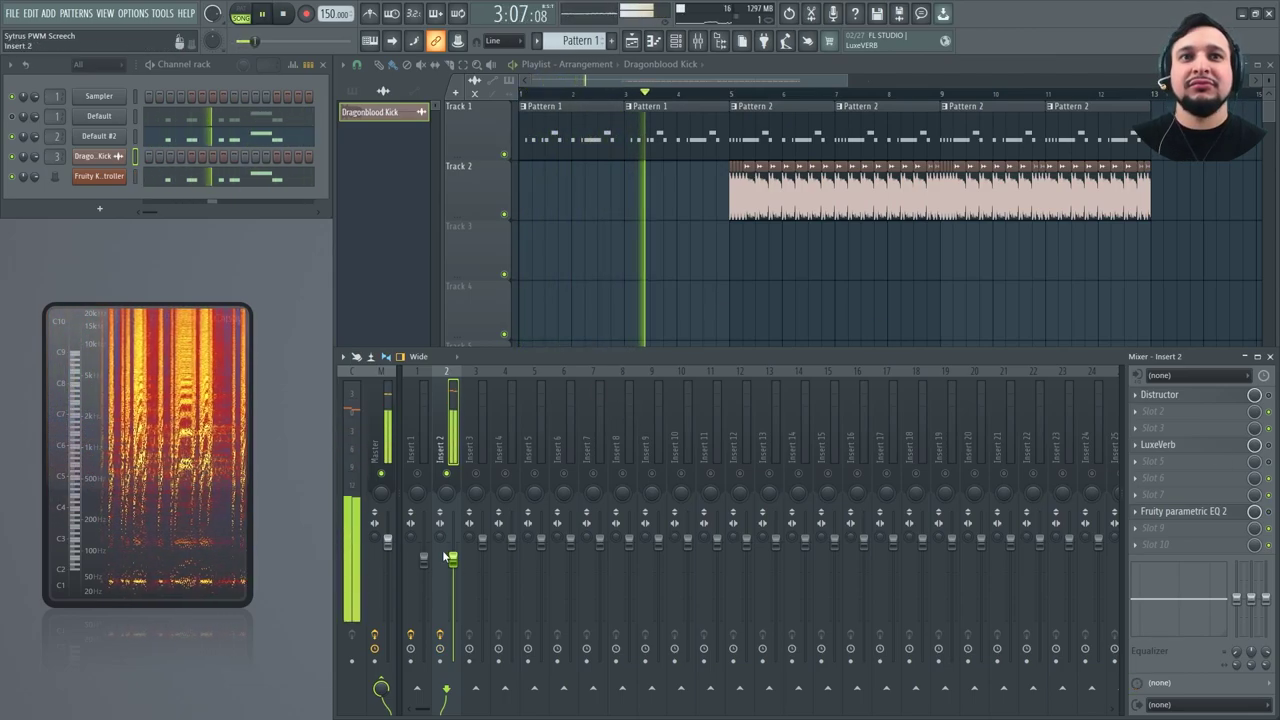
drag(452, 558, 452, 548)
key(space)
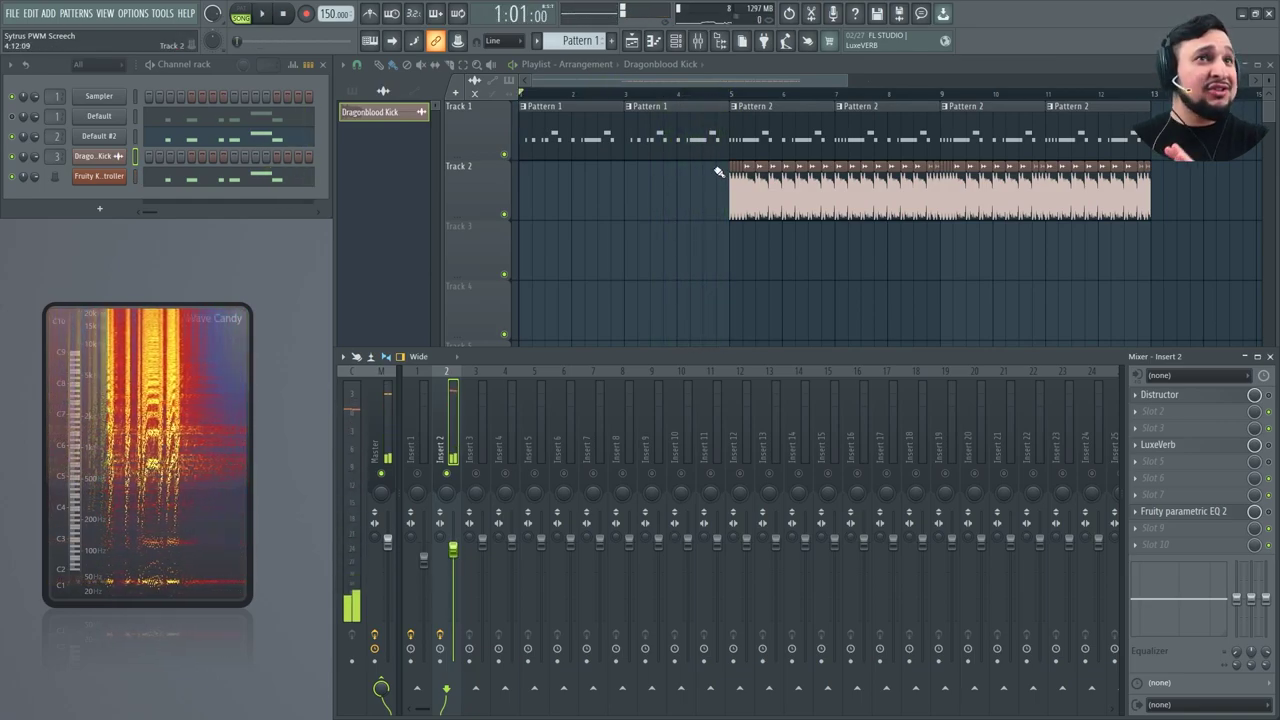
Clone the Default #2 channel and load the Default Sytrus preset into the clone.
right_click(126, 133)
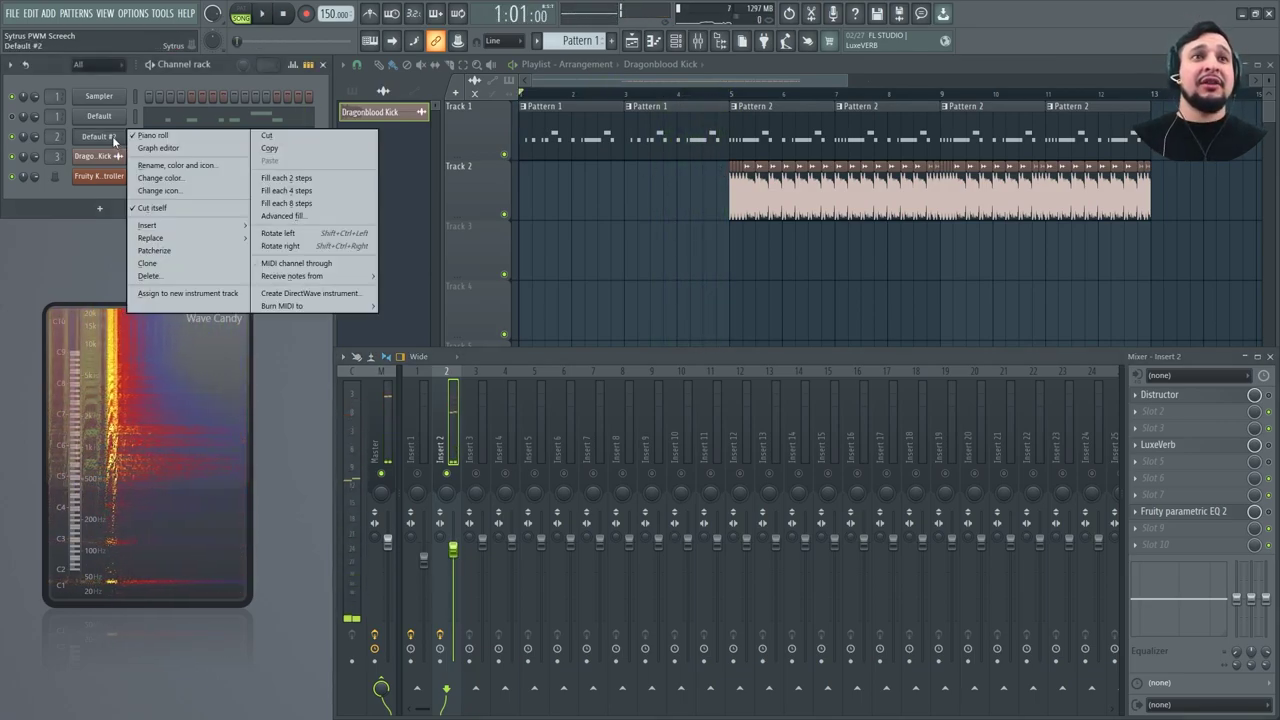
click(147, 265)
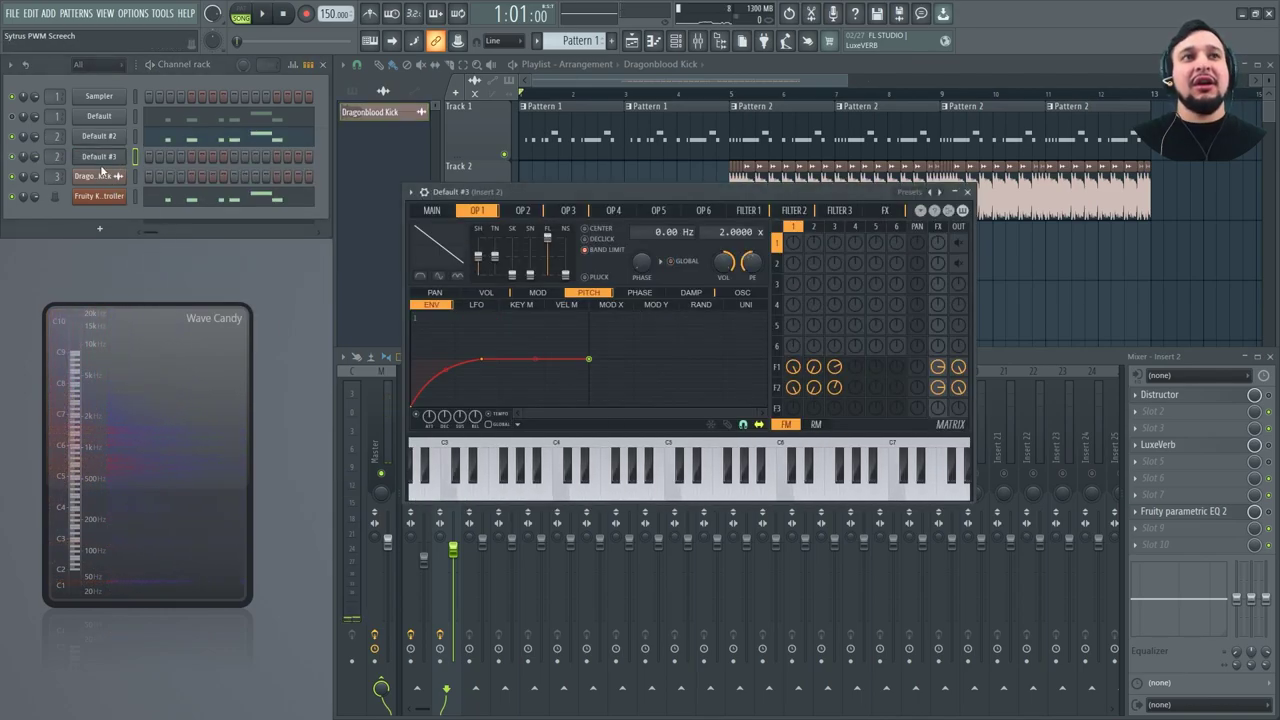
click(905, 192)
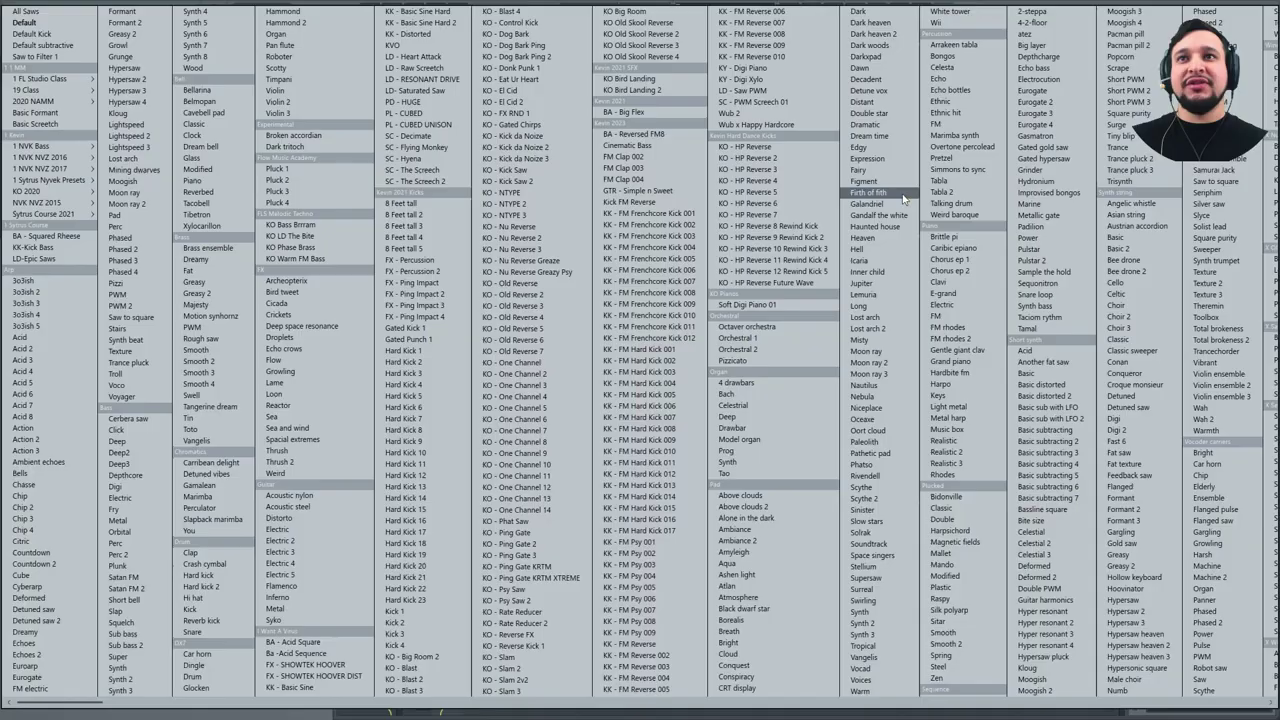
click(20, 22)
Copy the notes of the Default #2 channel into the newly cloned Default channel.
right_click(128, 131)
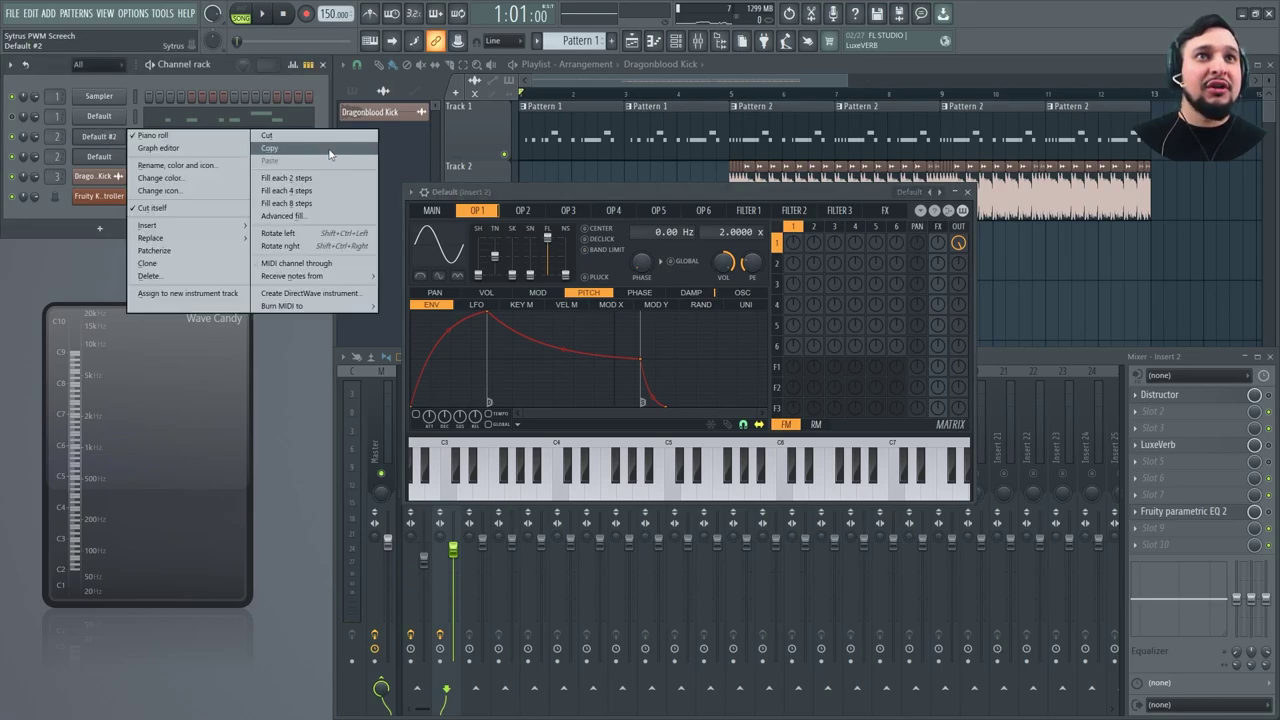
click(330, 149)
right_click(140, 152)
click(338, 180)
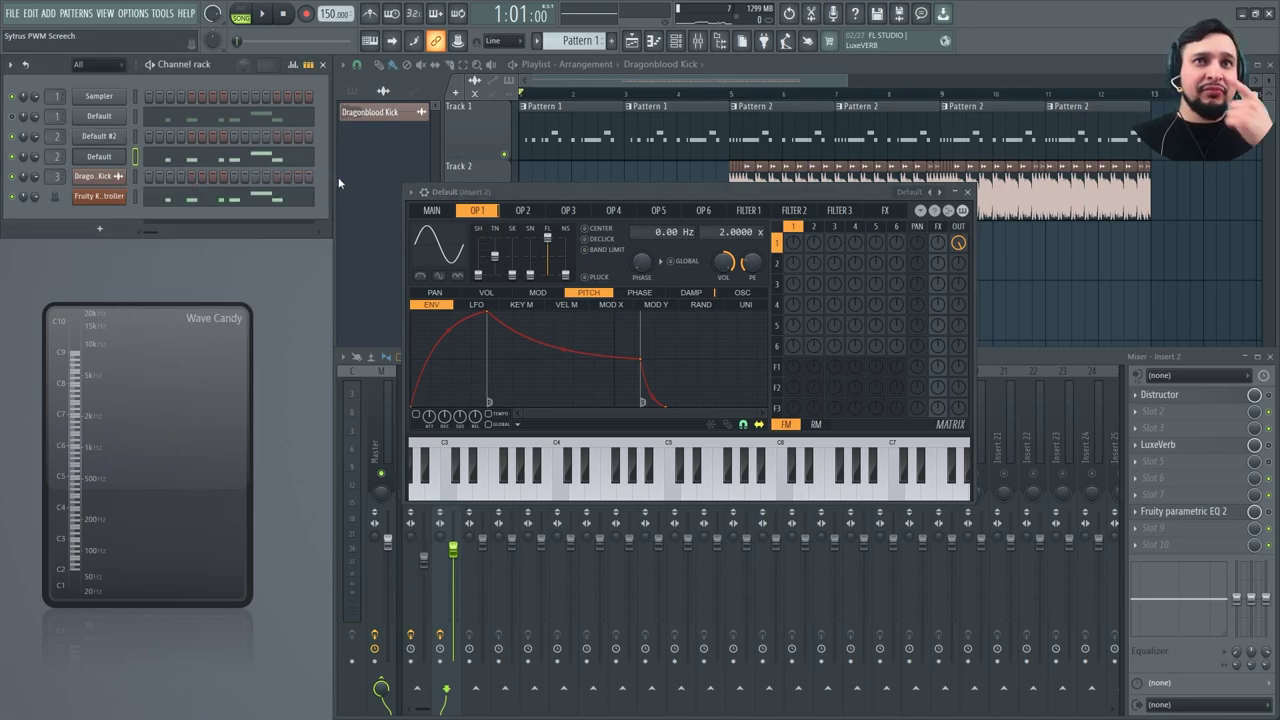
Set Sytrus operator 1 to a saw waveform and play the pattern to check its spectrum.
click(431, 211)
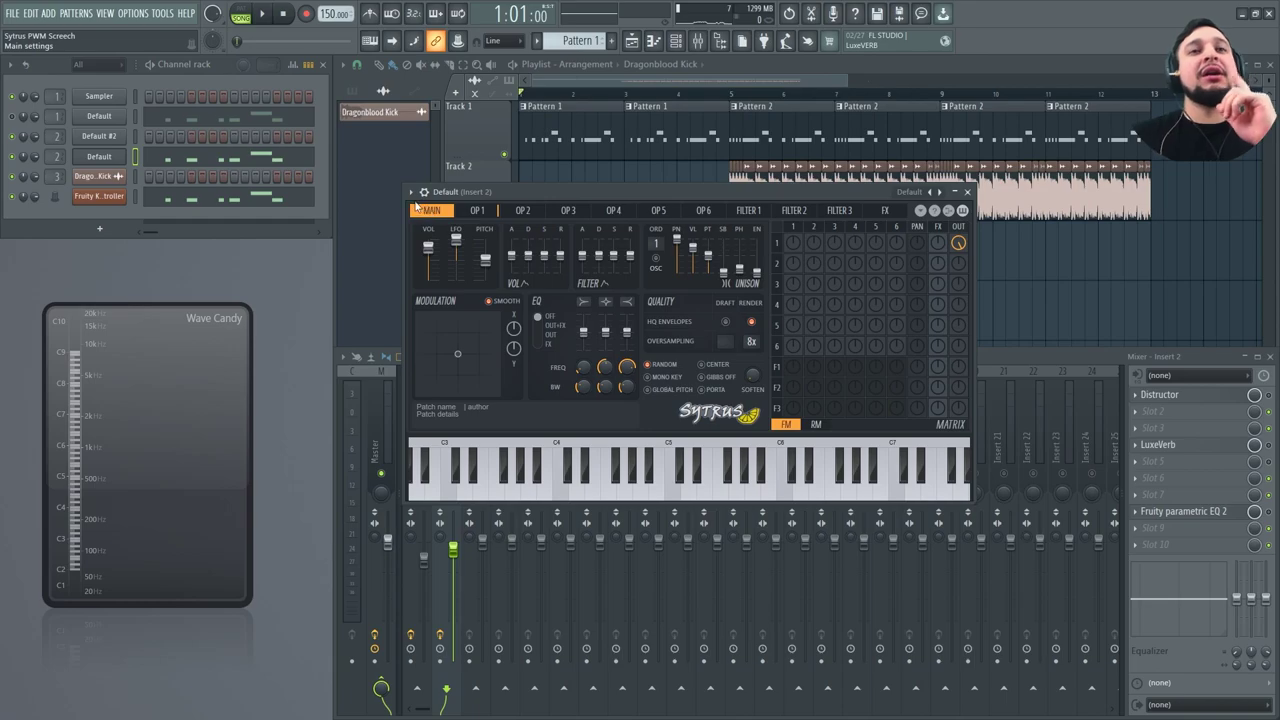
click(472, 211)
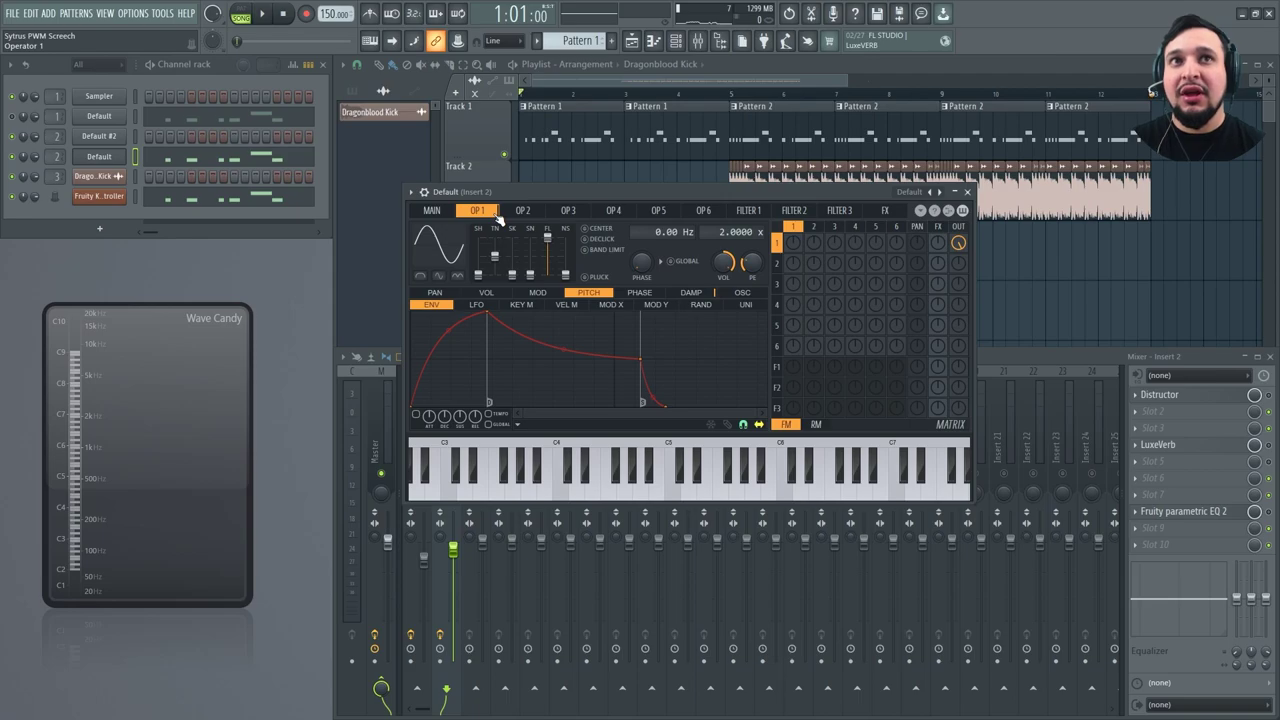
click(450, 245)
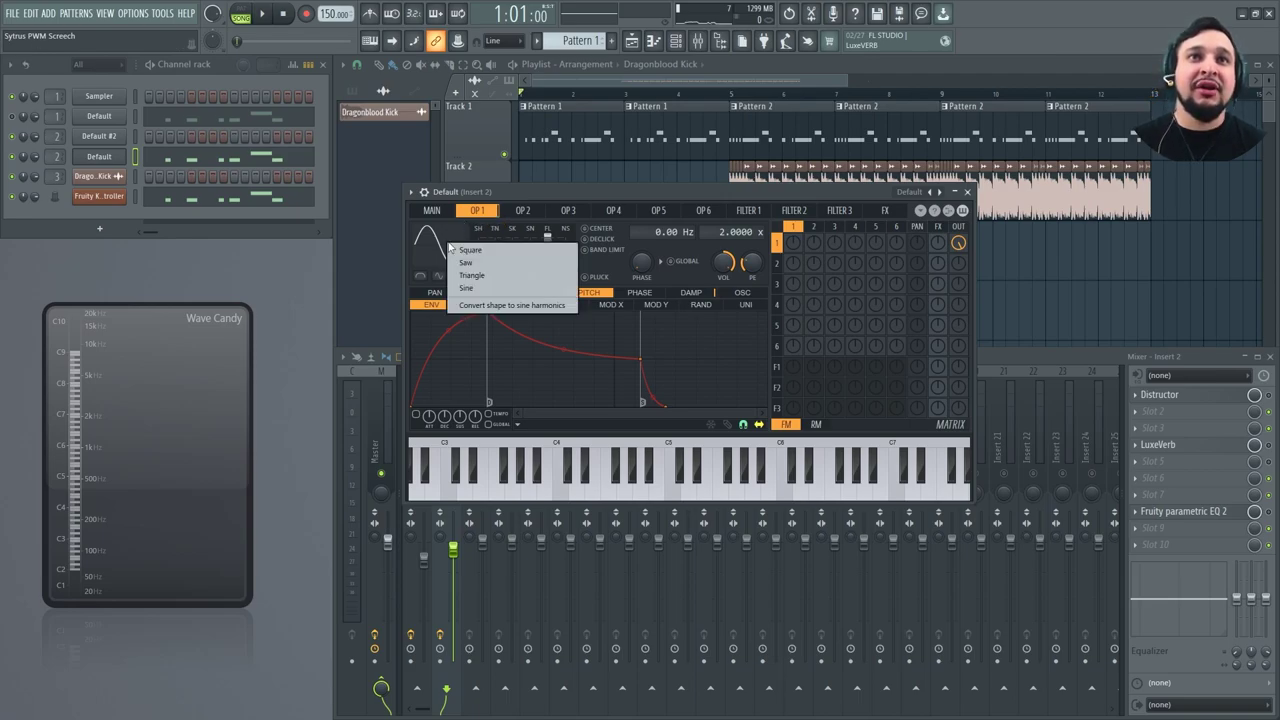
click(477, 268)
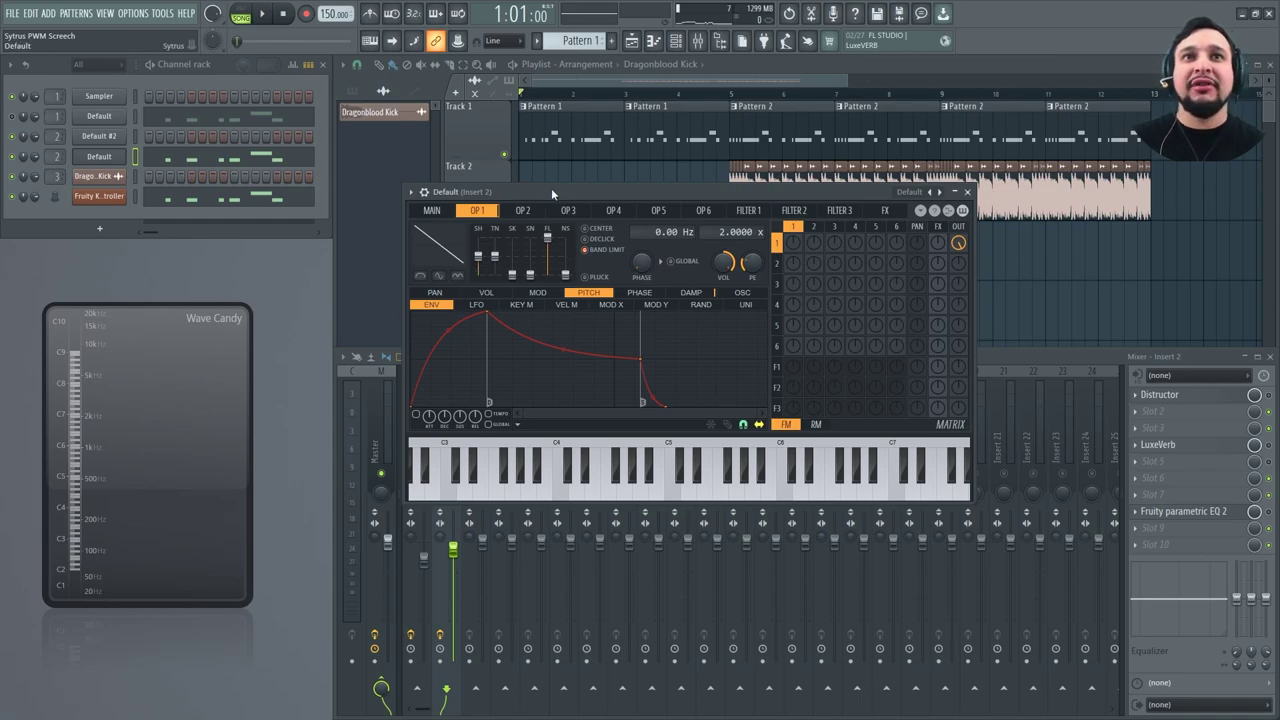
key(space)
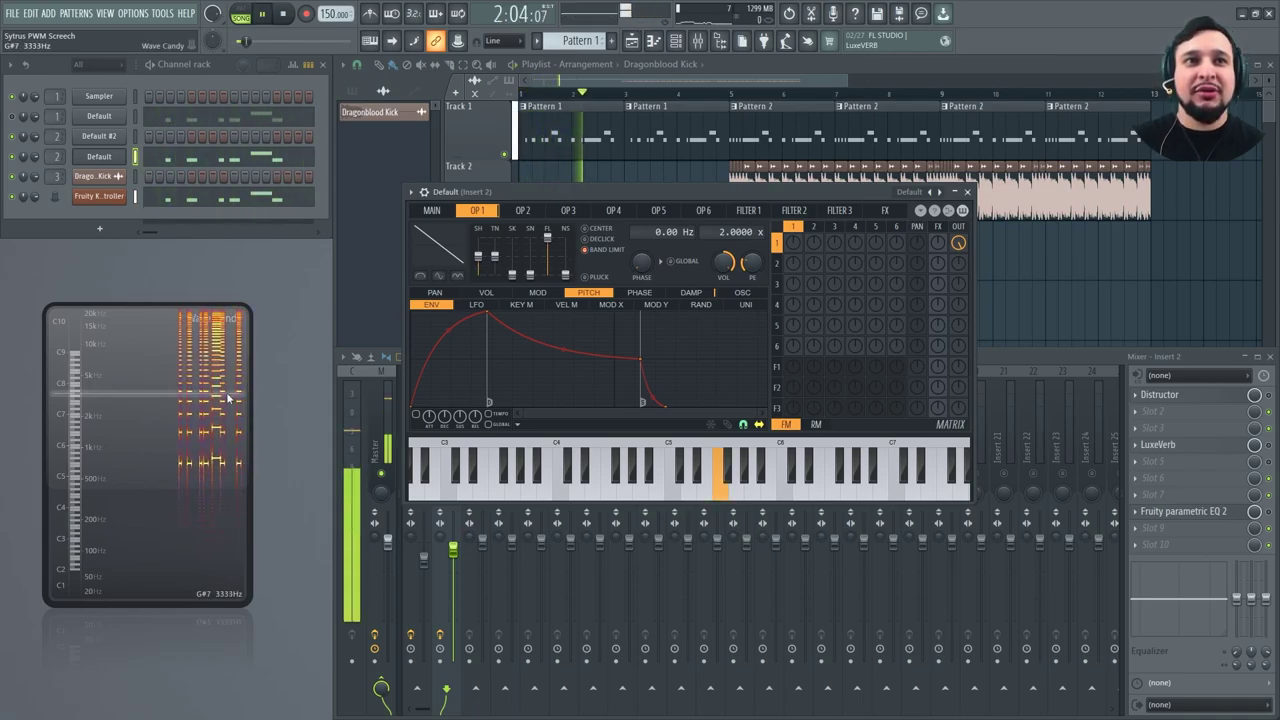
key(space)
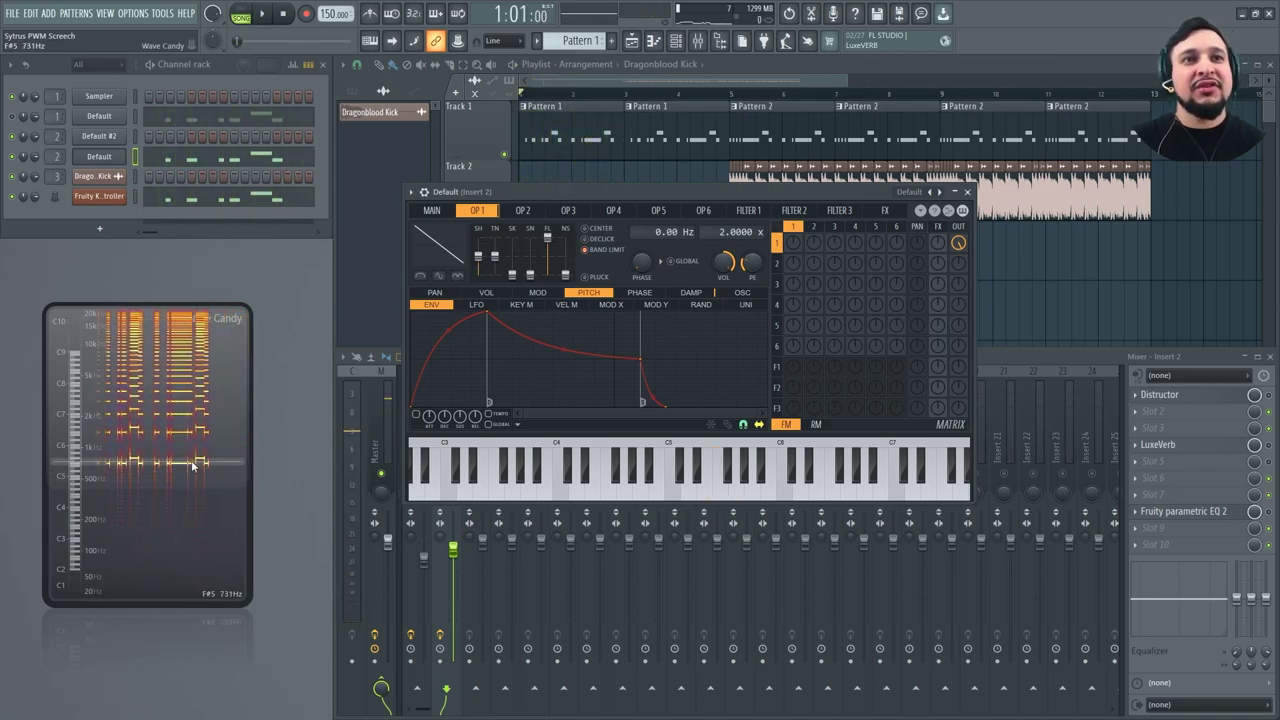
Set operator 2 to a saw waveform and play the pattern.
click(518, 211)
click(440, 258)
click(452, 268)
key(space)
key(space)
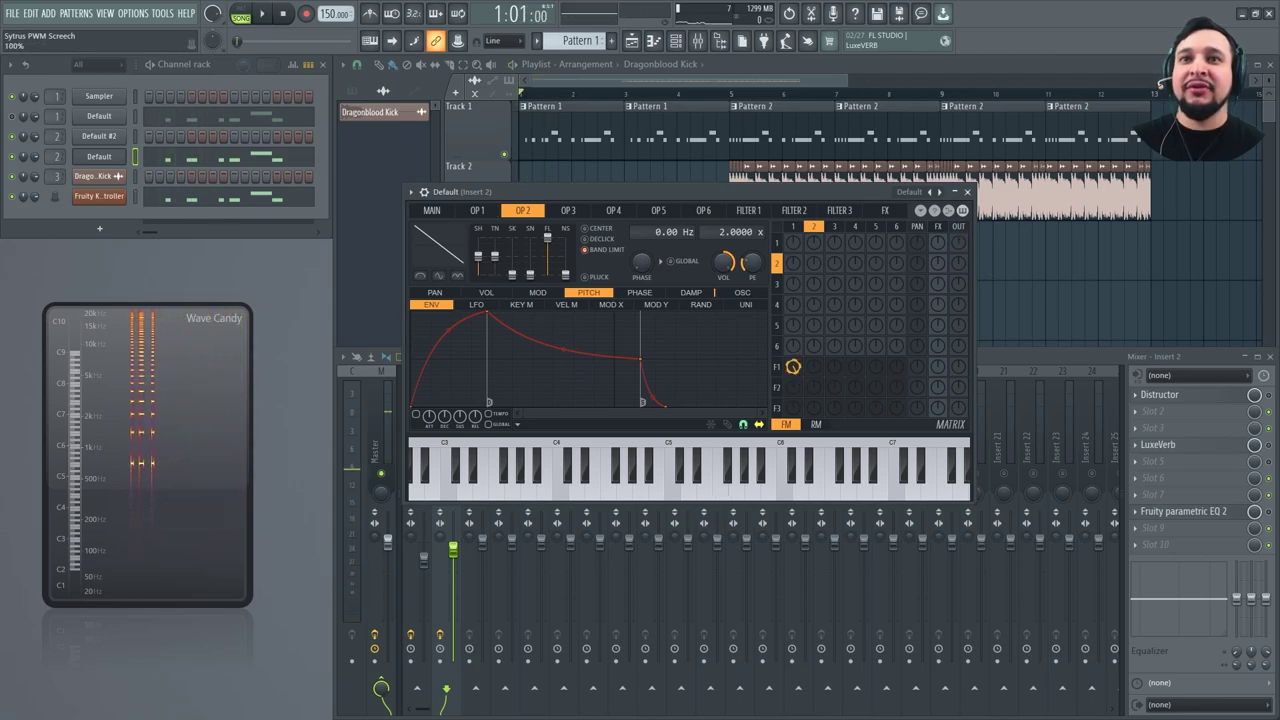
Route operator 2 into Filter 1 with a fully inverted mix and test smaller negative amounts during playback.
drag(813, 366, 813, 310)
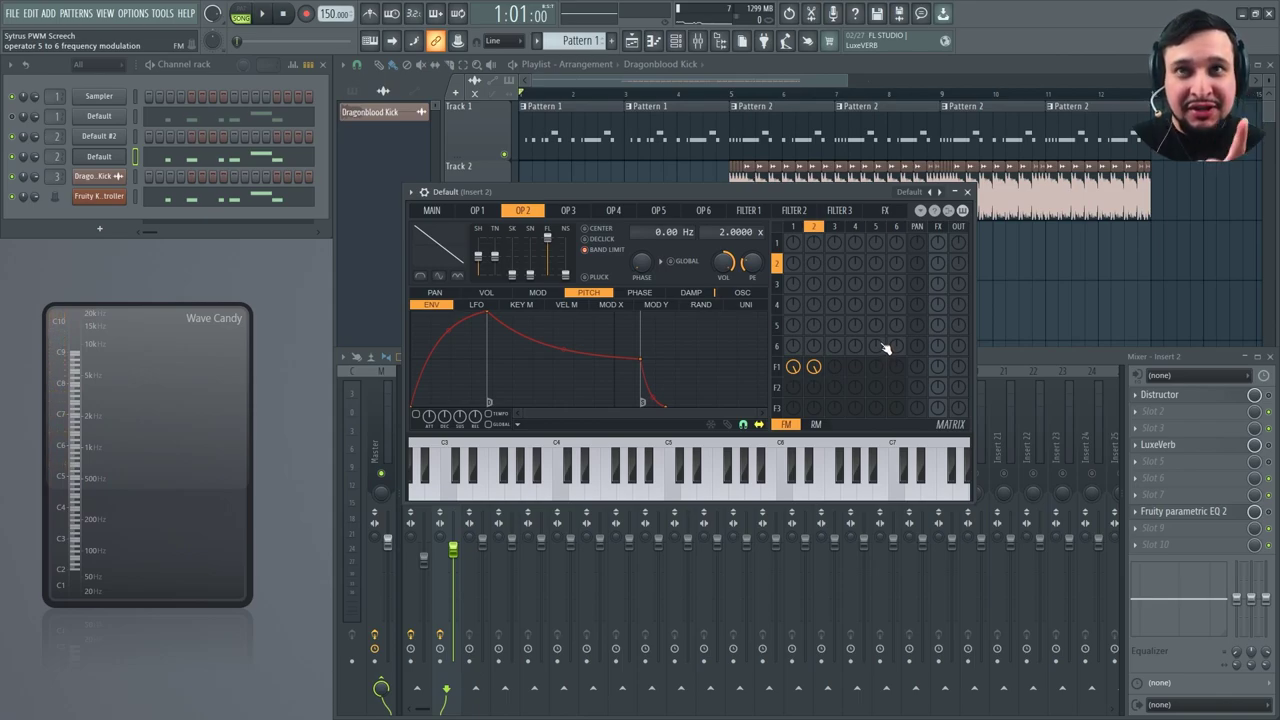
drag(813, 368, 813, 362)
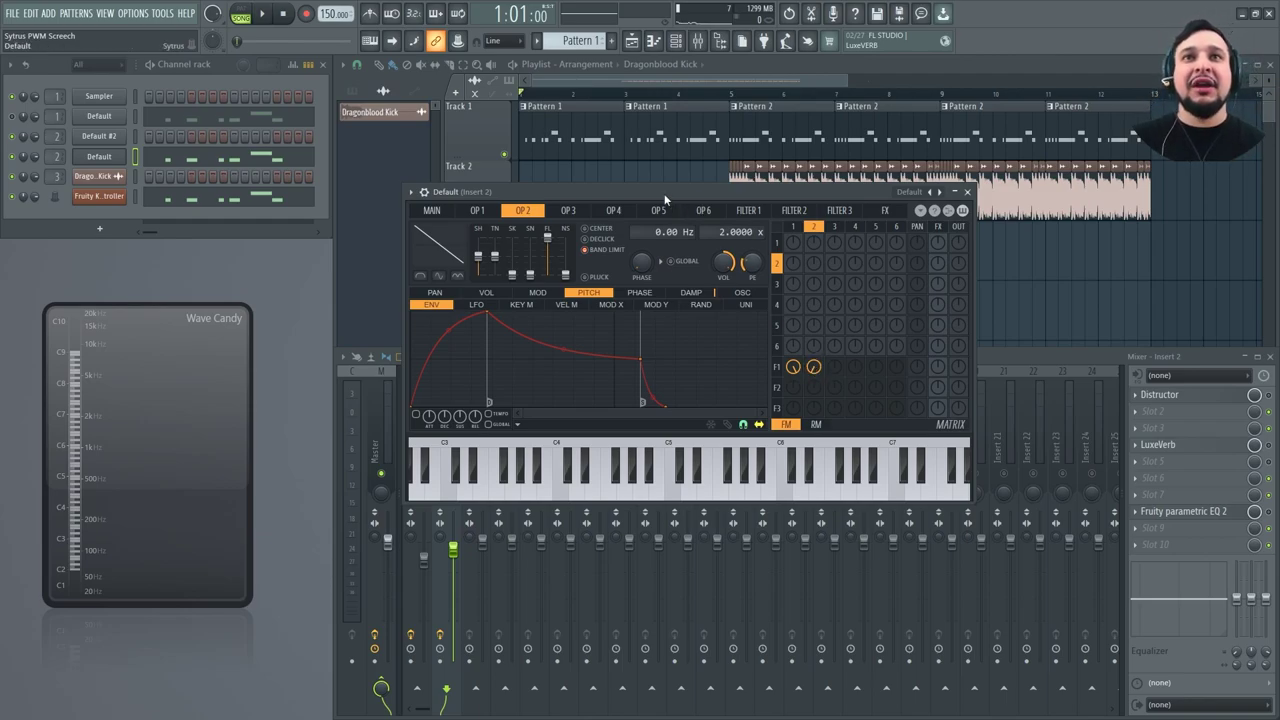
key(space)
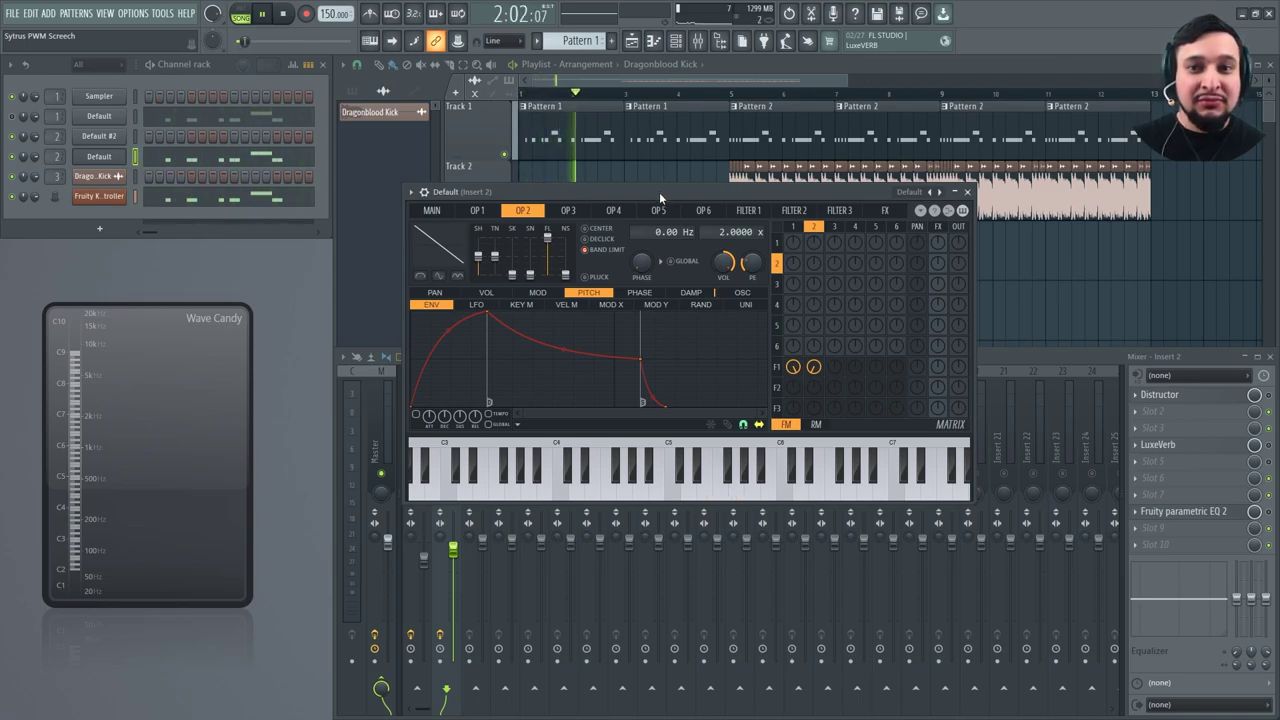
key(space)
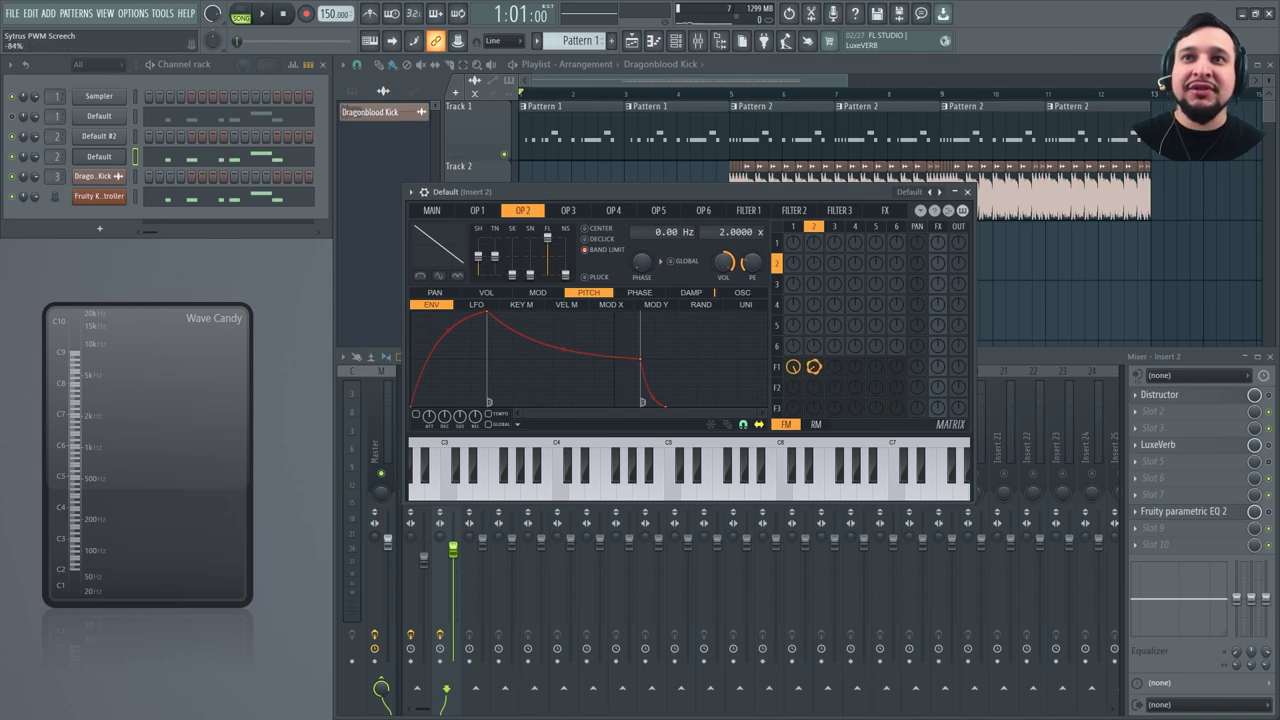
key(space)
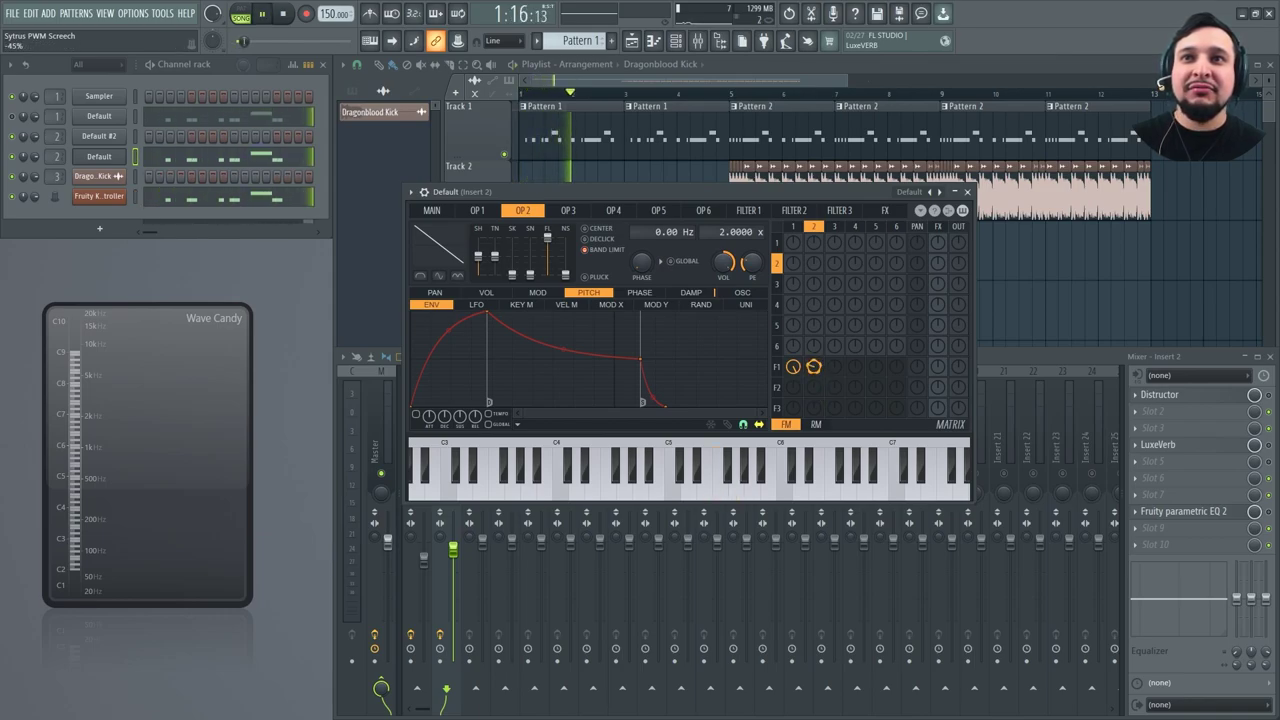
drag(814, 367, 814, 404)
key(space)
Send Filter 1 to the output at full level and play the pattern.
drag(959, 367, 961, 354)
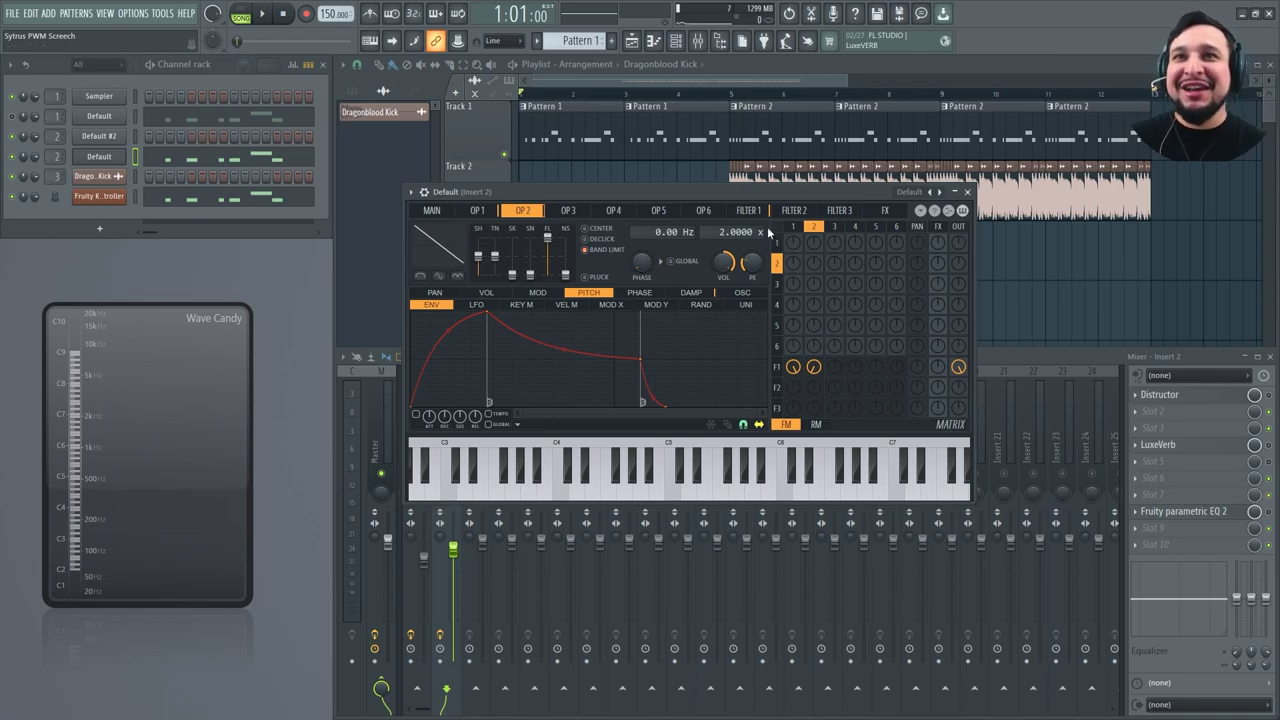
key(space)
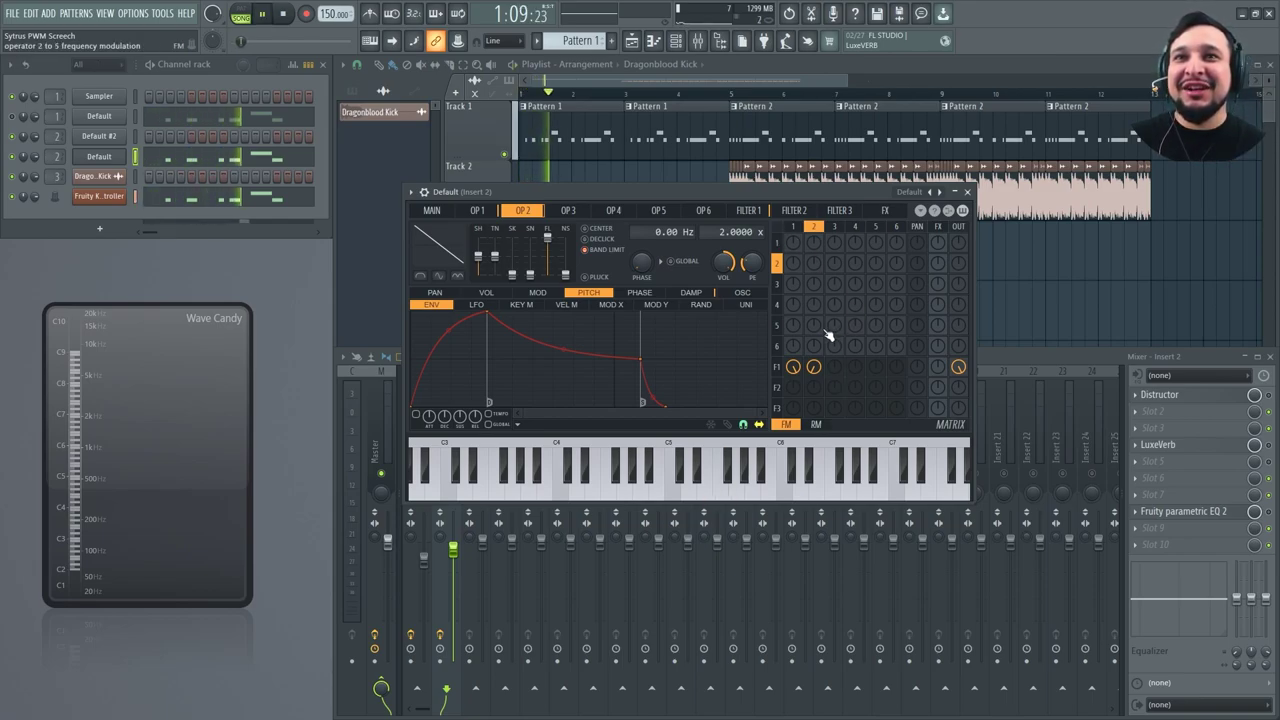
key(space)
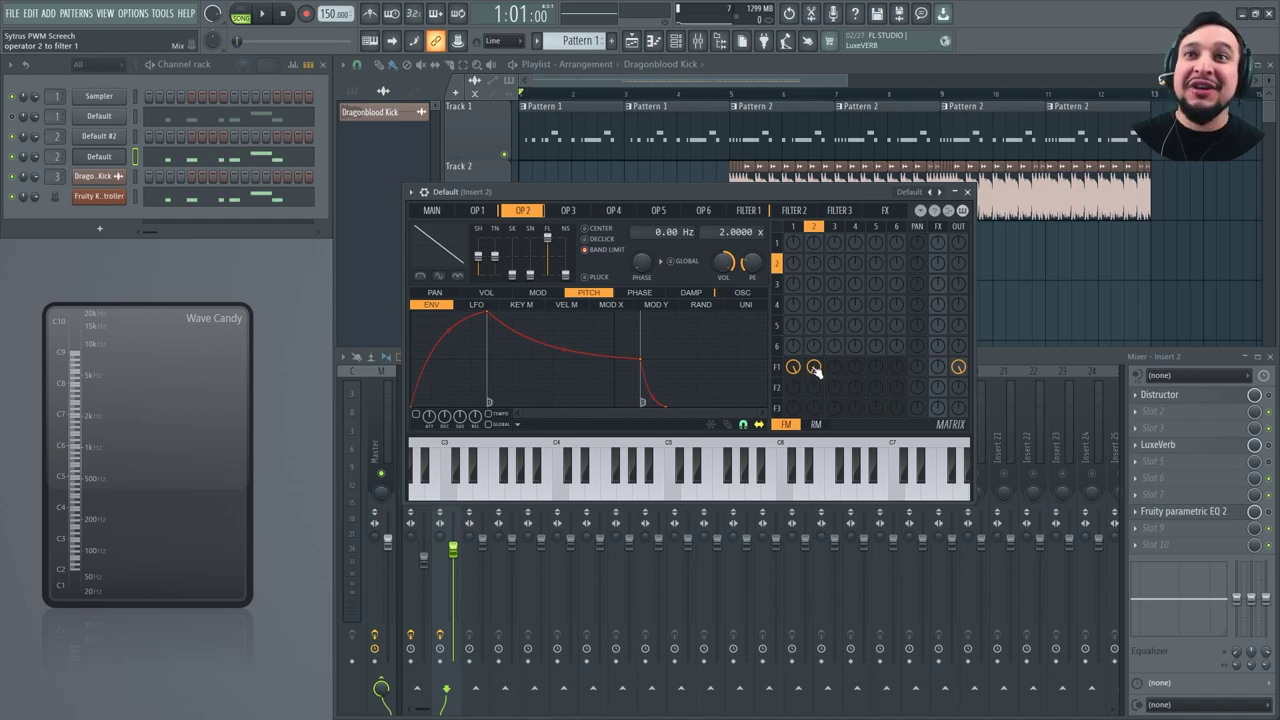
Play the pattern while varying operator 2's inverted Filter 1 mix, finishing at -100%.
key(space)
drag(814, 367, 814, 410)
key(space)
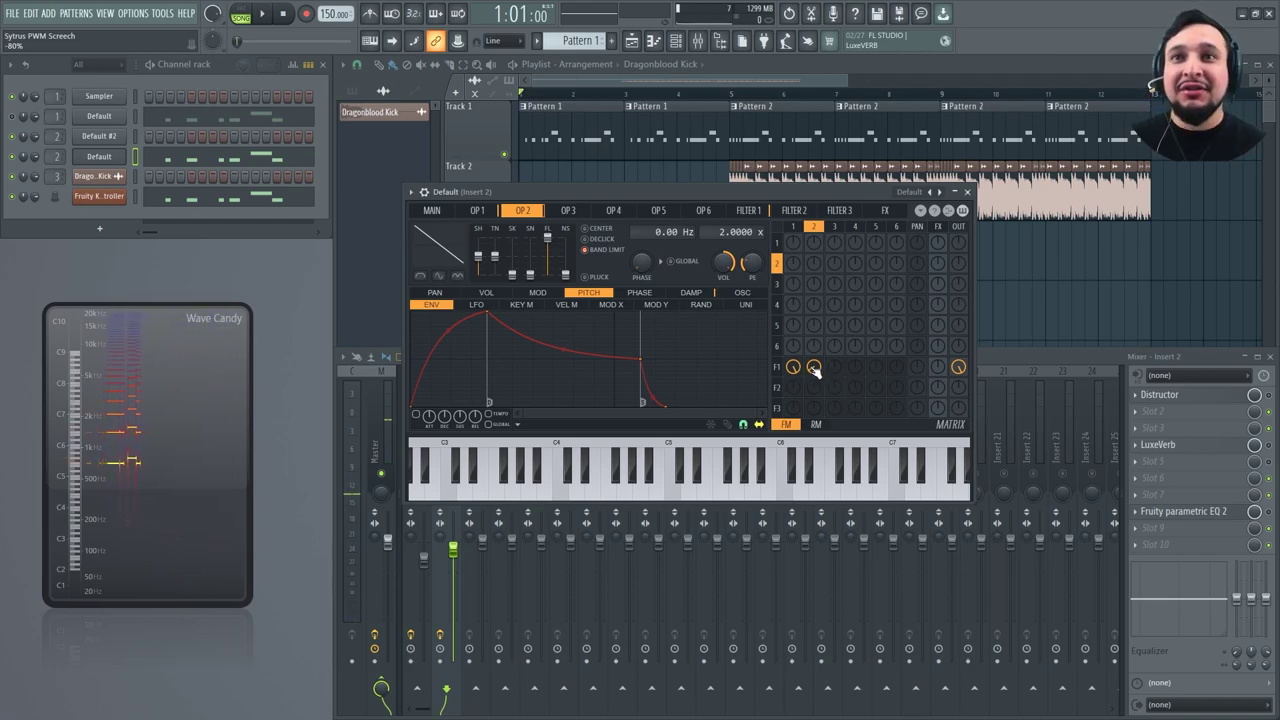
key(space)
scroll(815, 370, up, 6)
key(space)
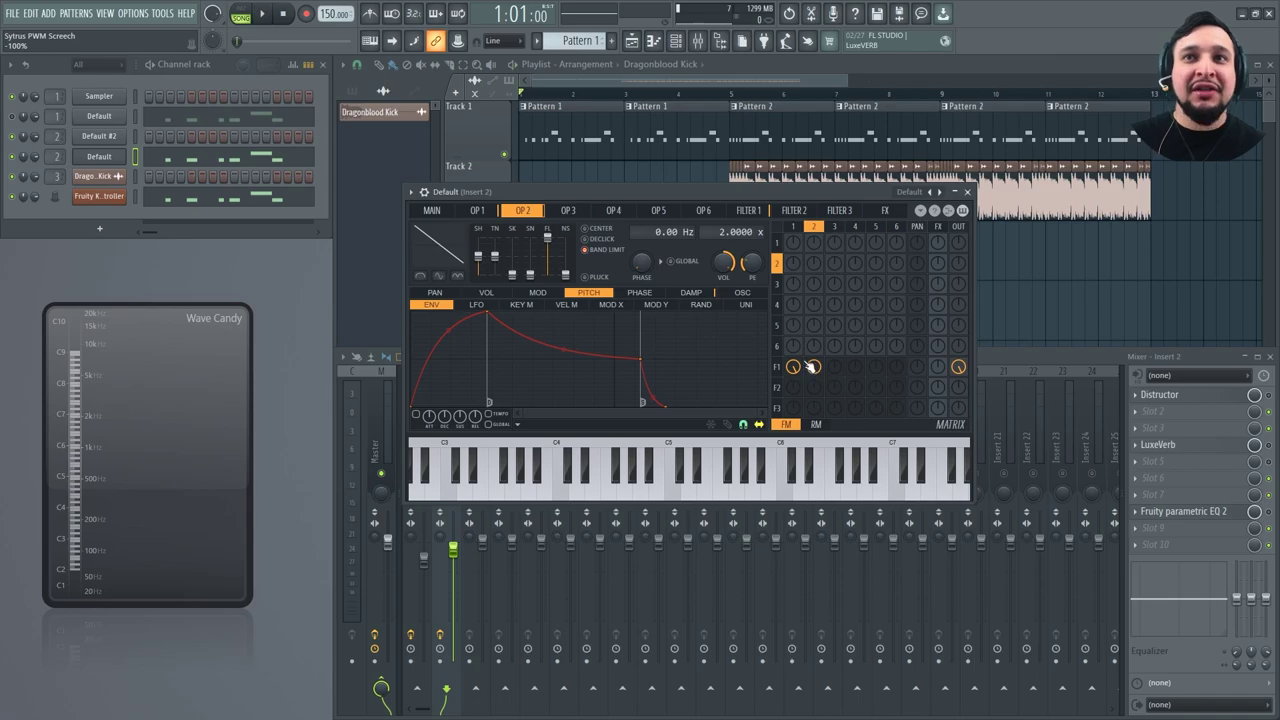
Set a flat level on operator 2's phase envelope, trying different positive and negative amounts while playing the pattern.
key(space)
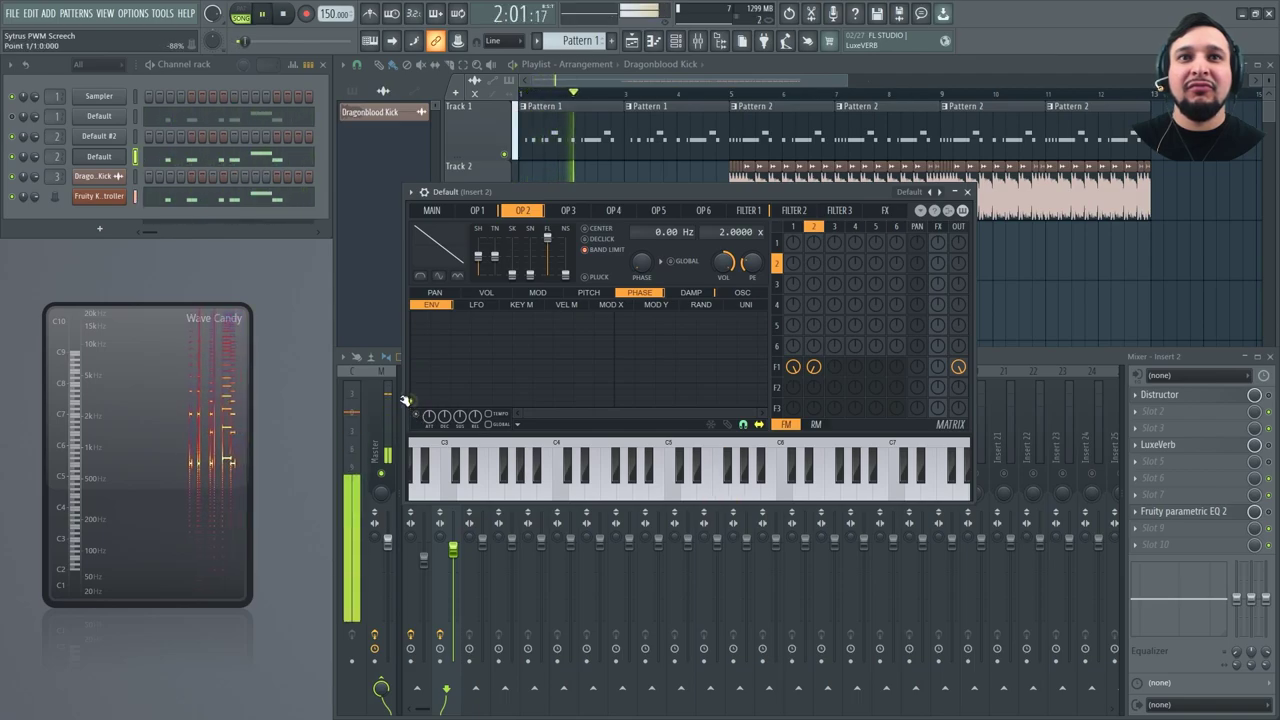
key(space)
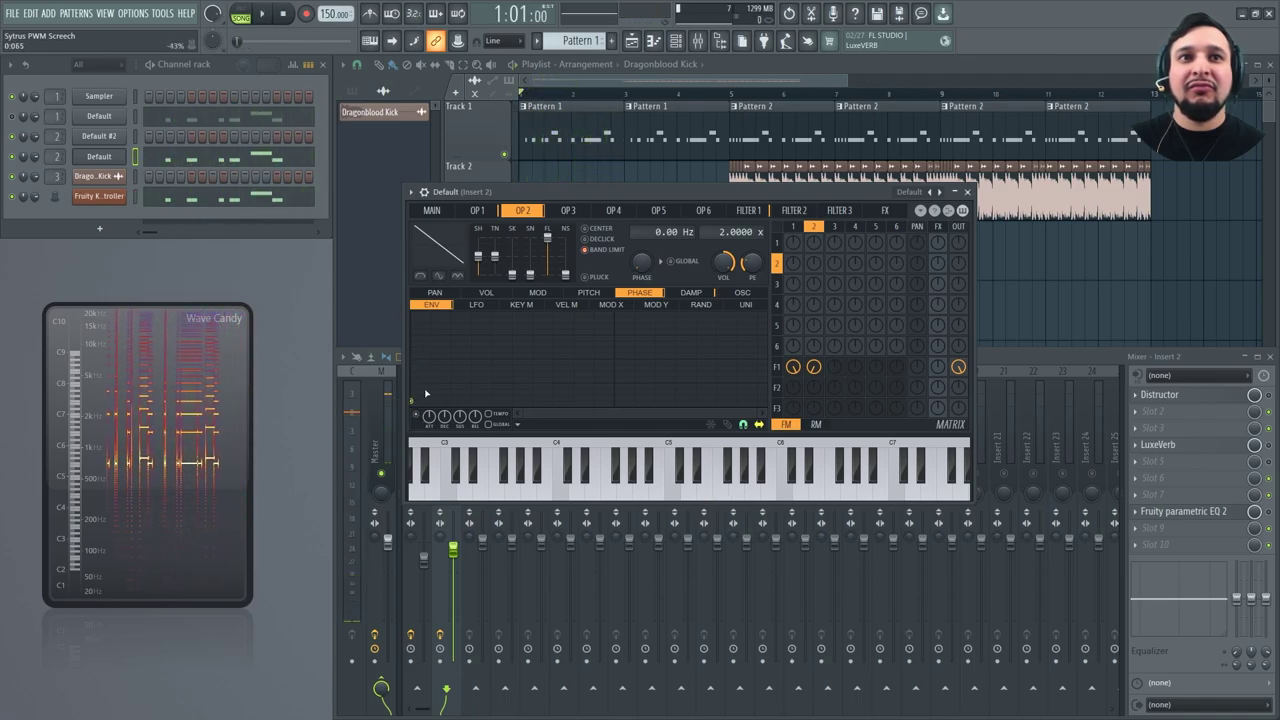
key(space)
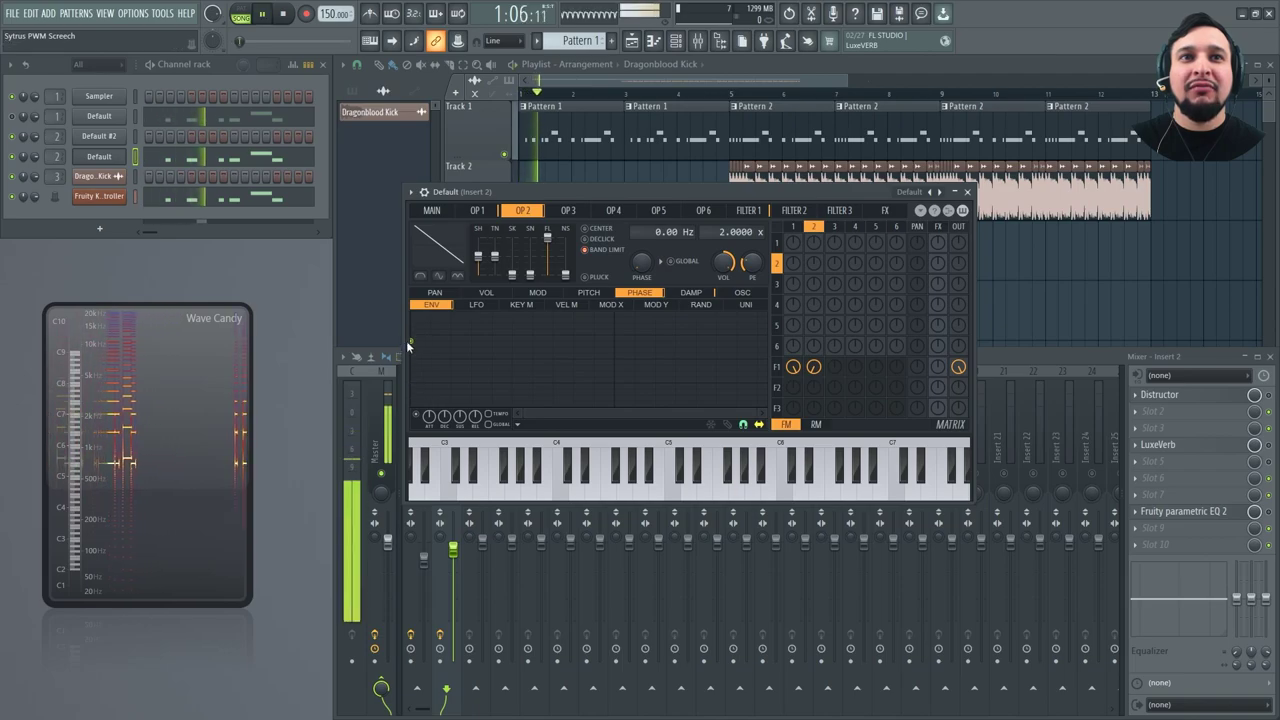
key(space)
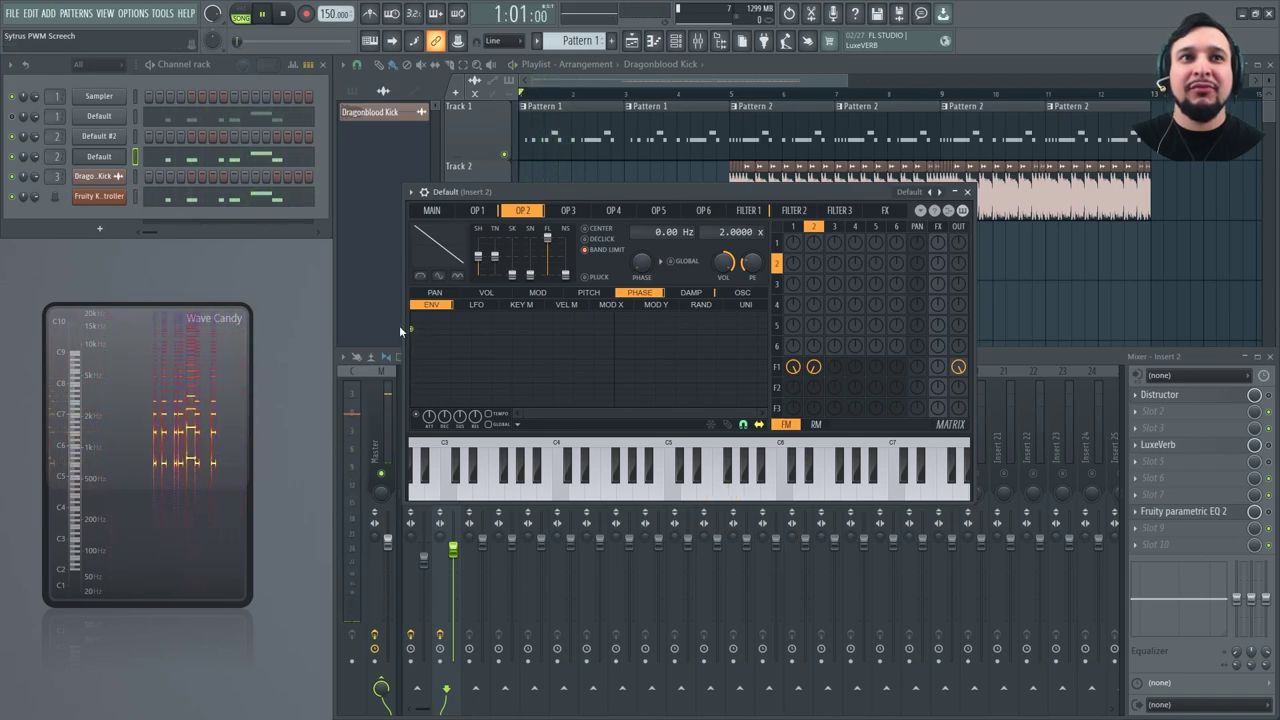
key(space)
key(space)
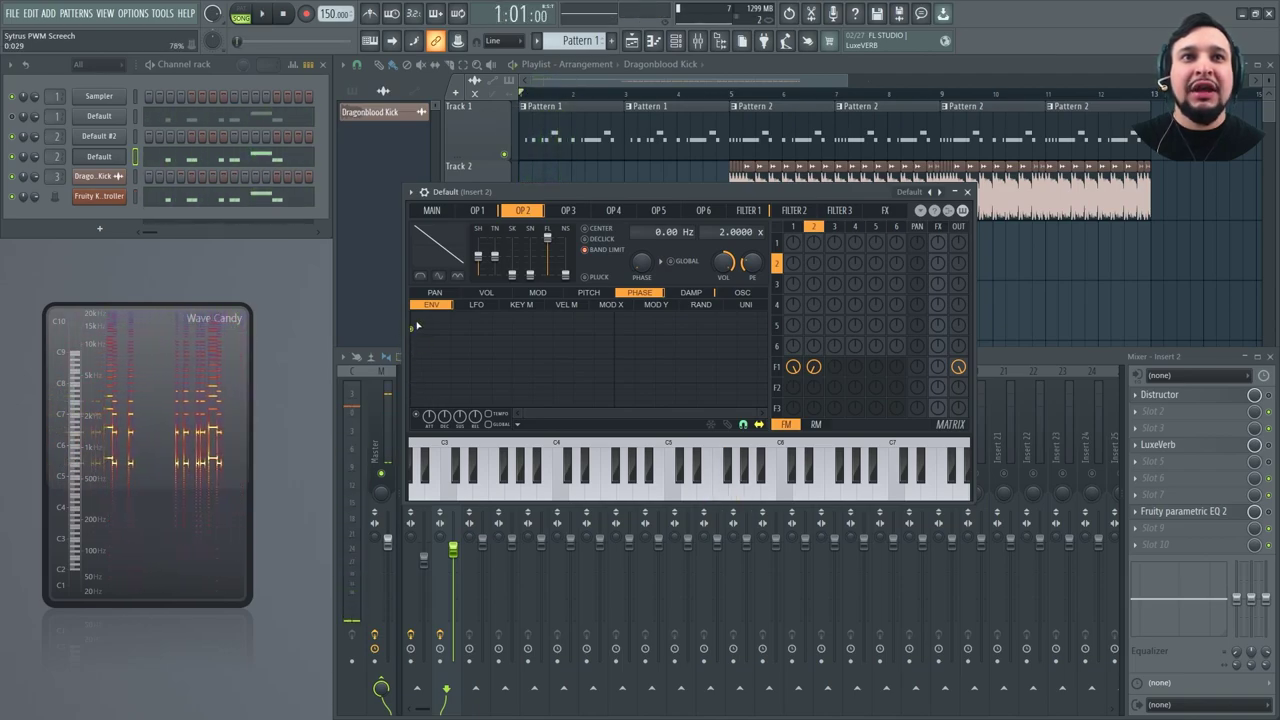
key(space)
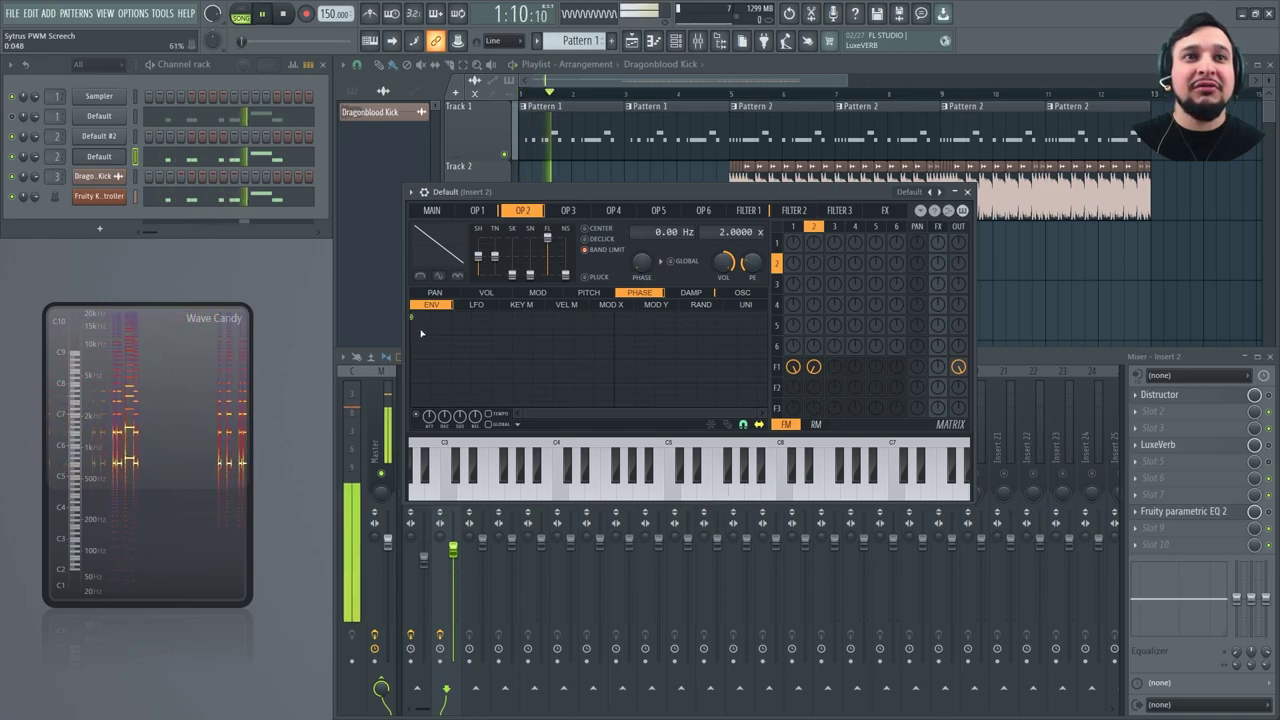
key(space)
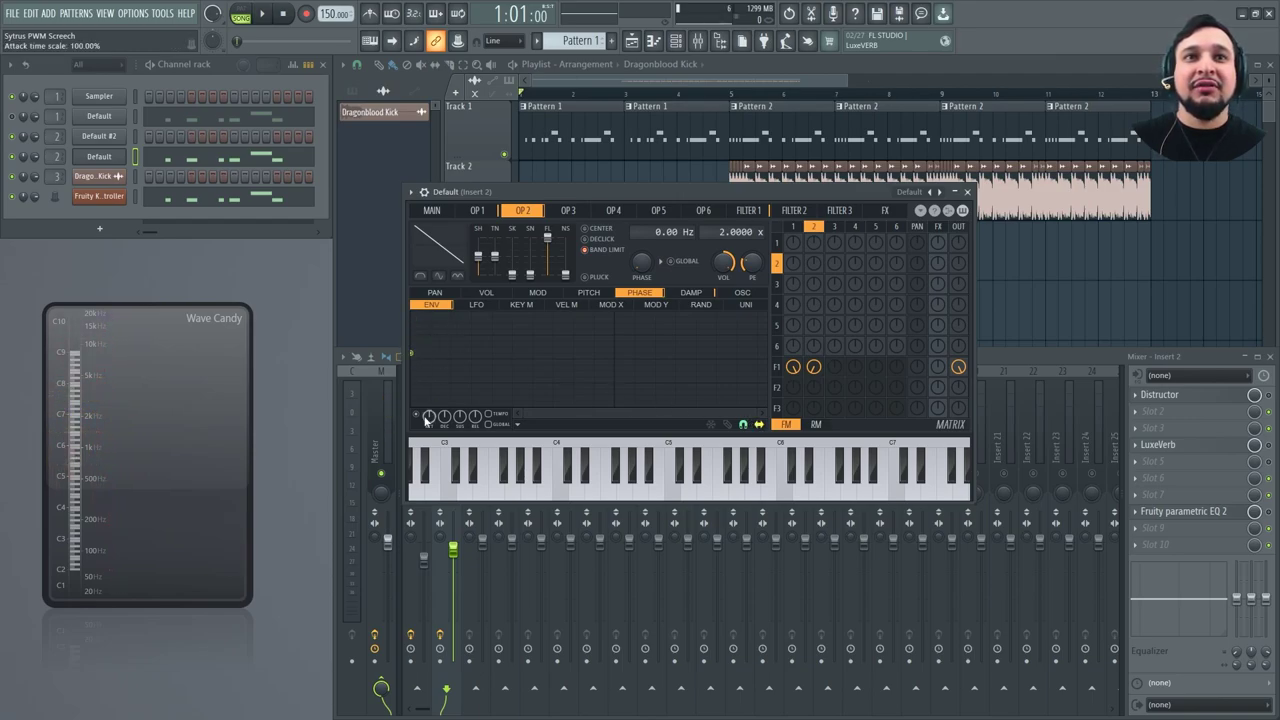
Reduce operator 2's phase LFO to a single point at about 12% and raise its speed while playing the pattern.
click(480, 305)
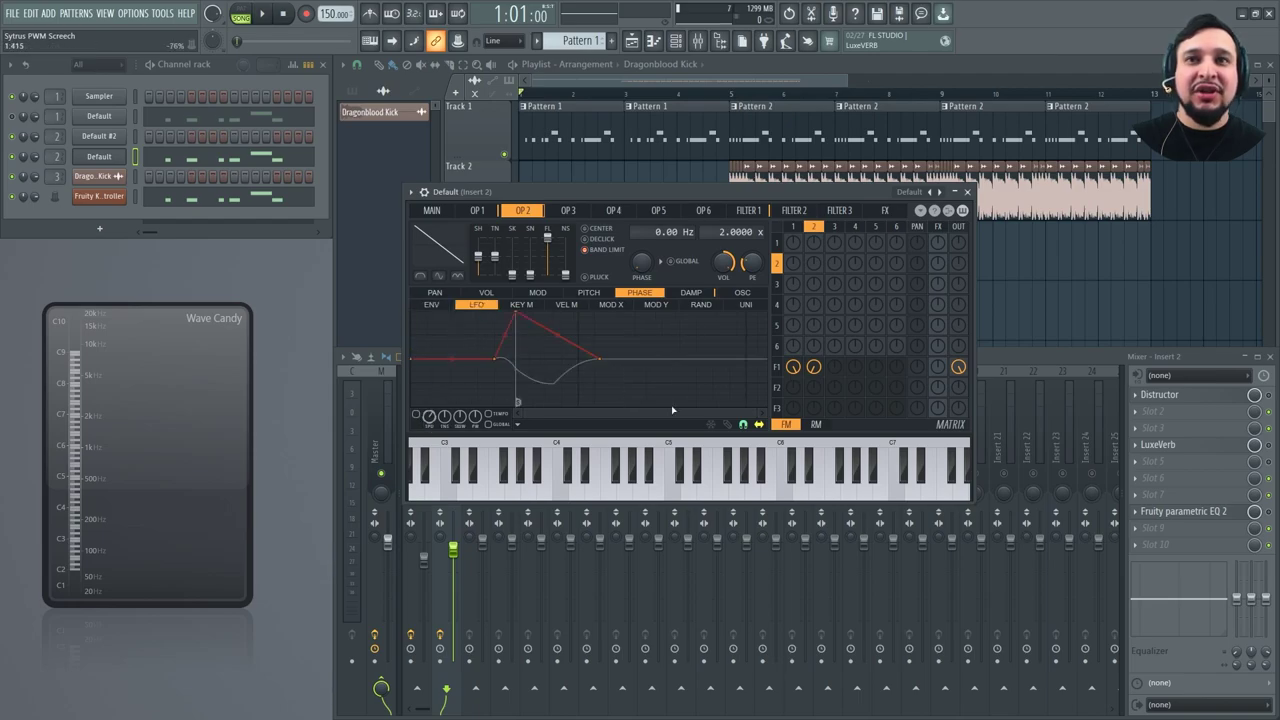
mouse_move(718, 381)
mouse_down()
mouse_move(576, 351)
mouse_move(387, 335)
mouse_up()
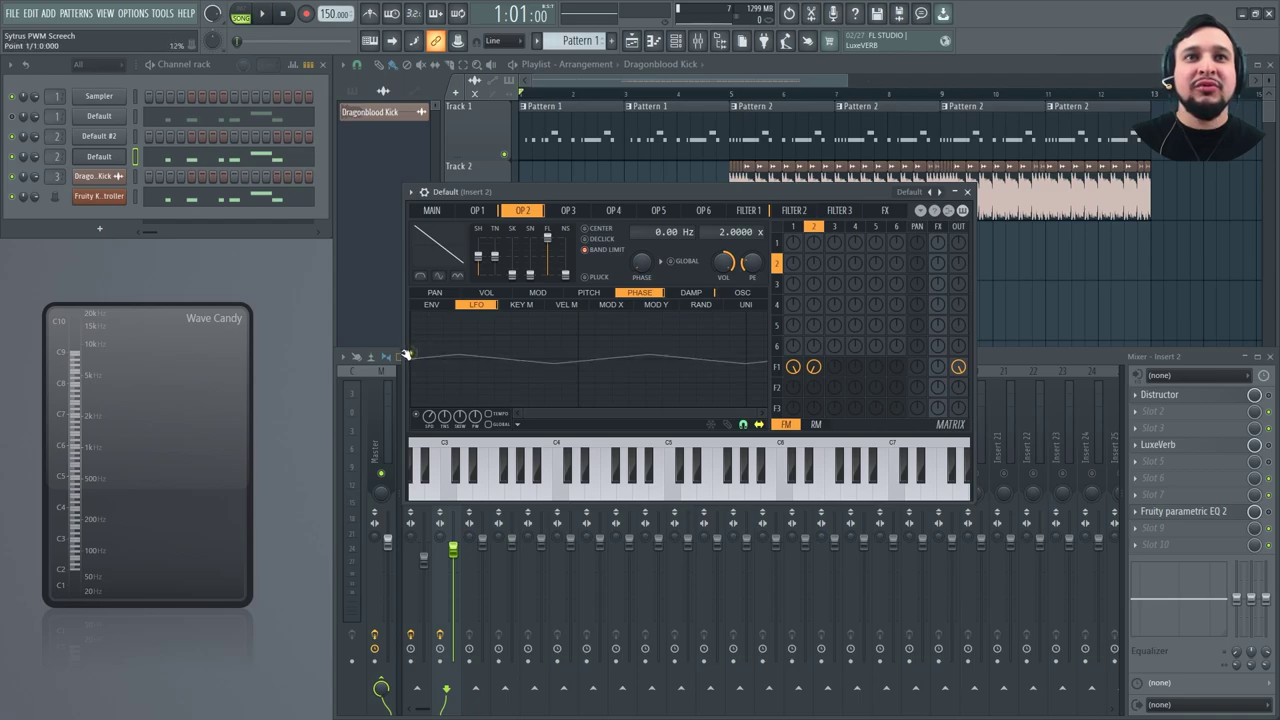
key(space)
scroll(428, 416, up, 3)
scroll(428, 416, up, 2)
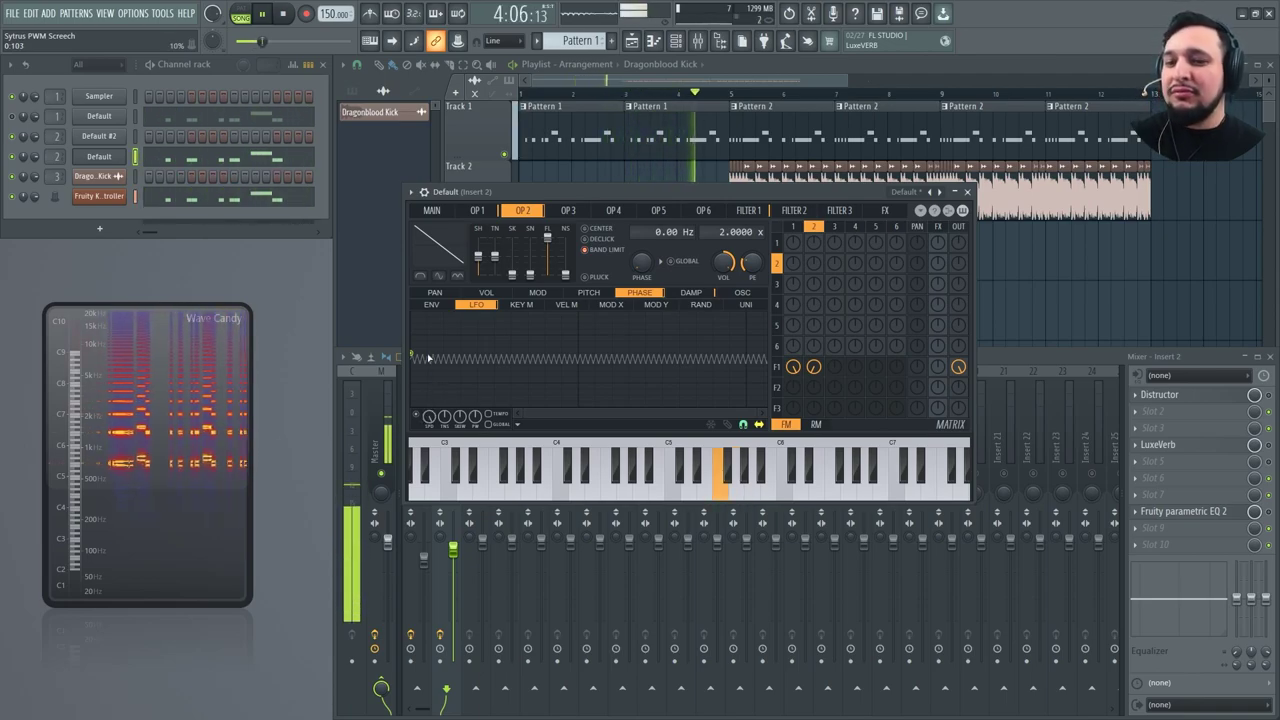
key(space)
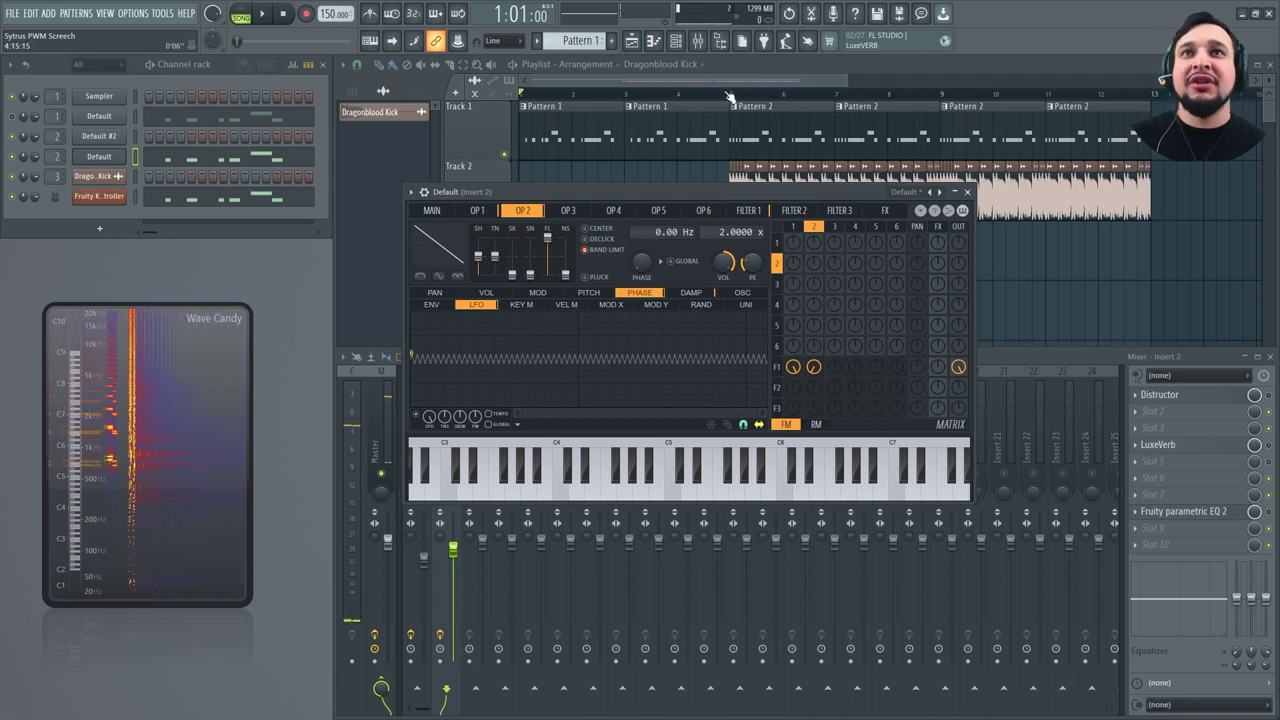
Select bars 1 to 5 of the playlist as the loop region and play it.
drag(735, 96, 520, 96)
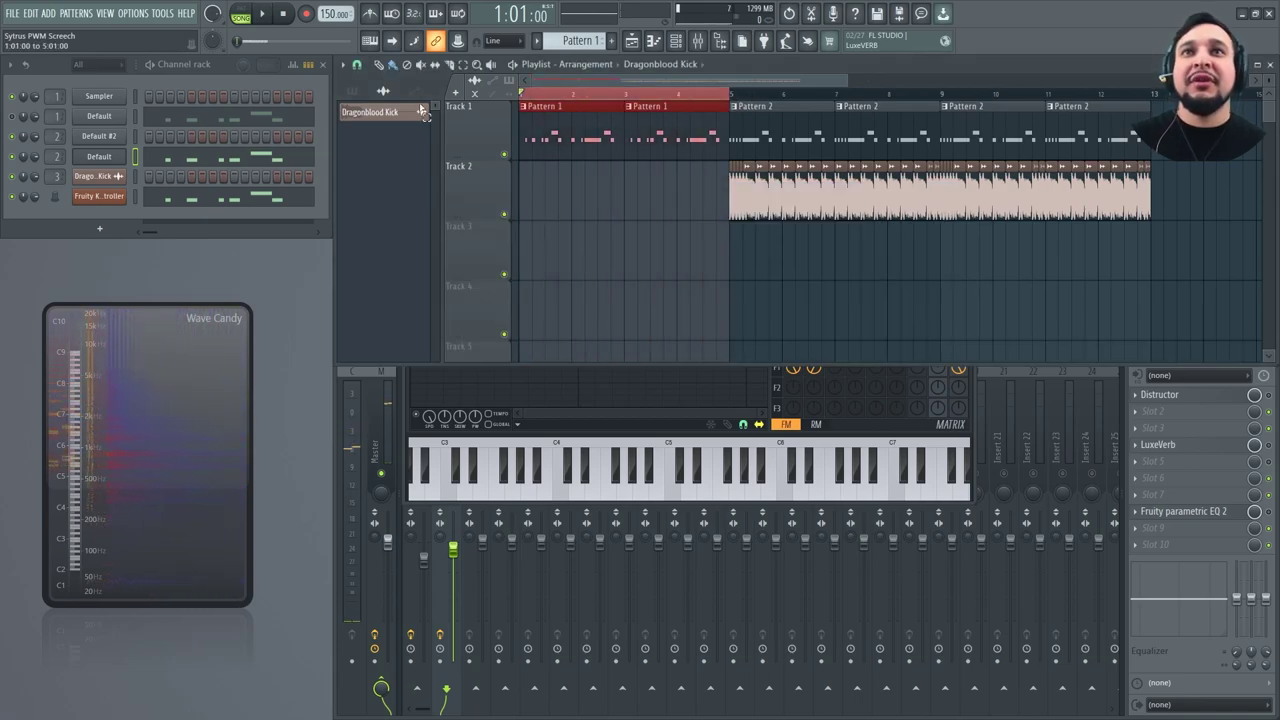
click(836, 432)
key(space)
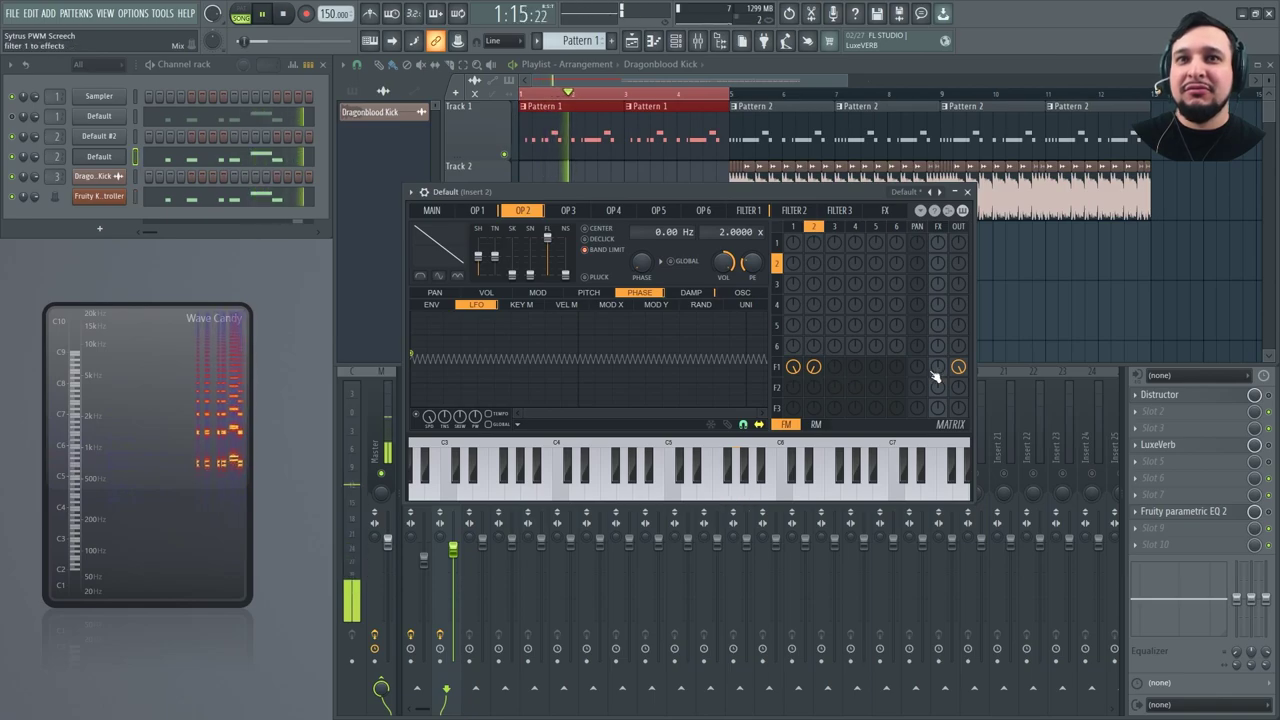
key(space)
Enable Filter 1's waveshaper, flatten its curve at full height after the steep initial rise, and play the loop.
click(763, 211)
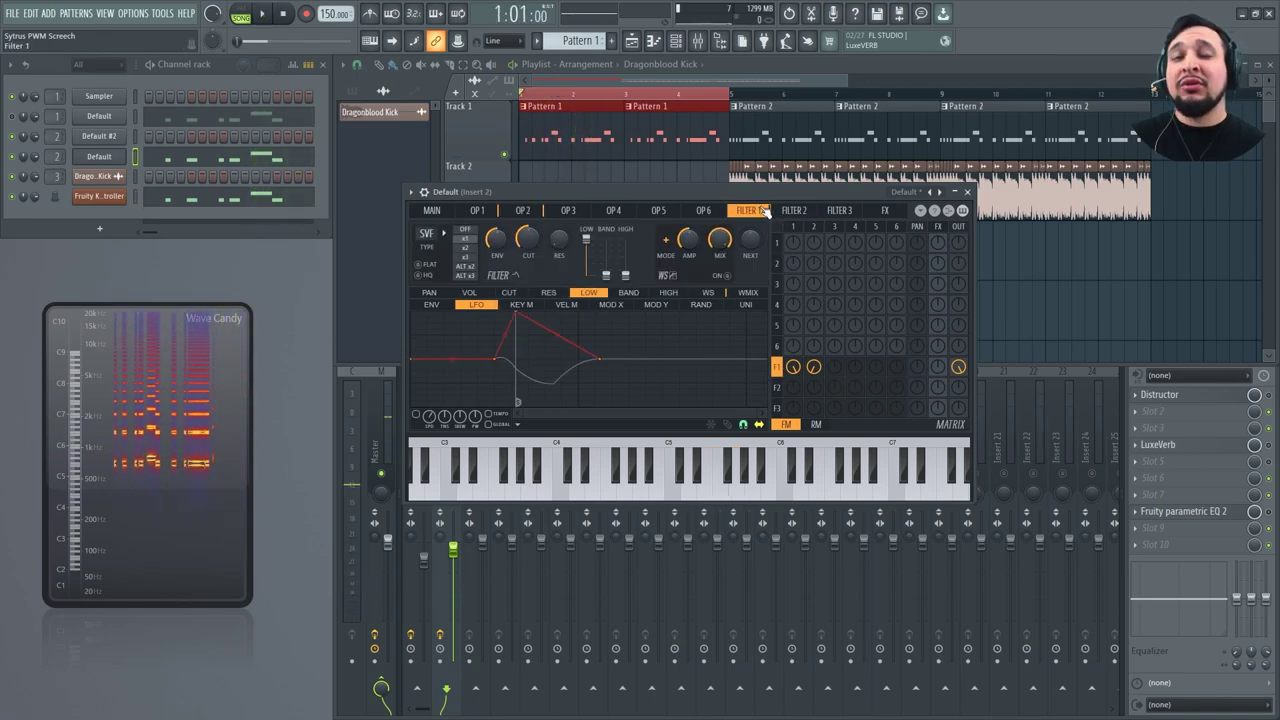
click(727, 277)
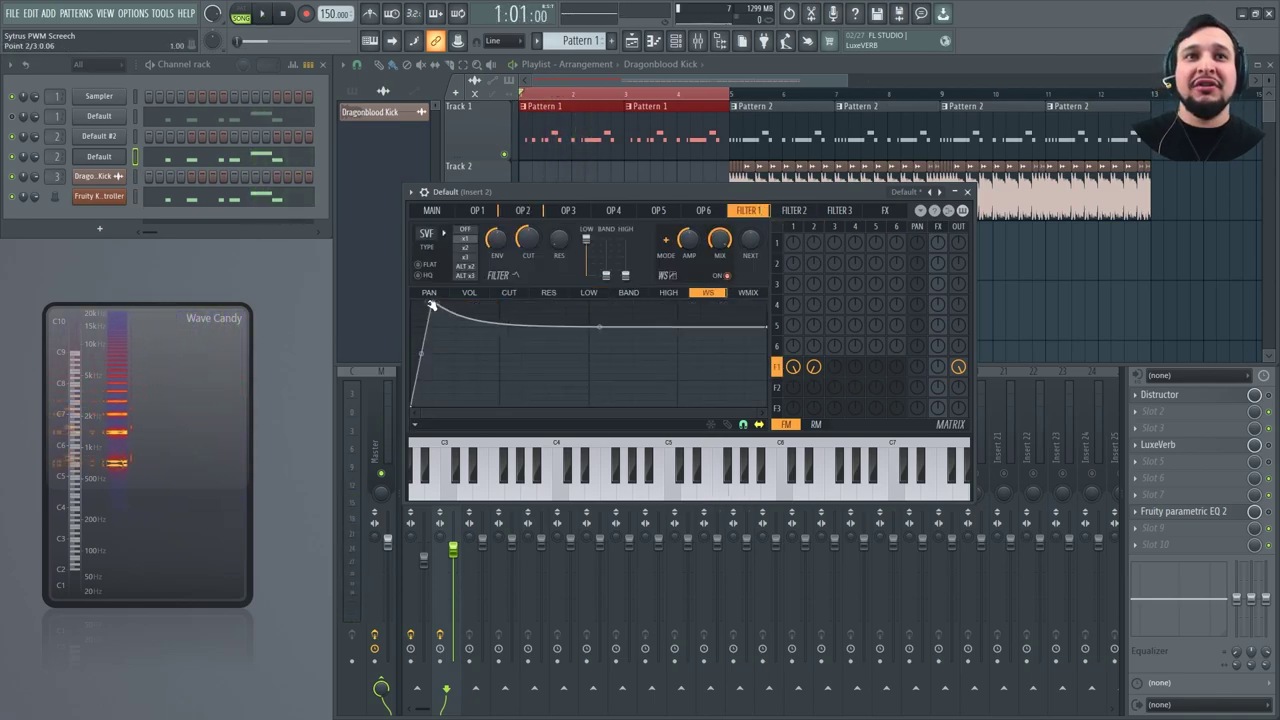
drag(770, 326, 768, 298)
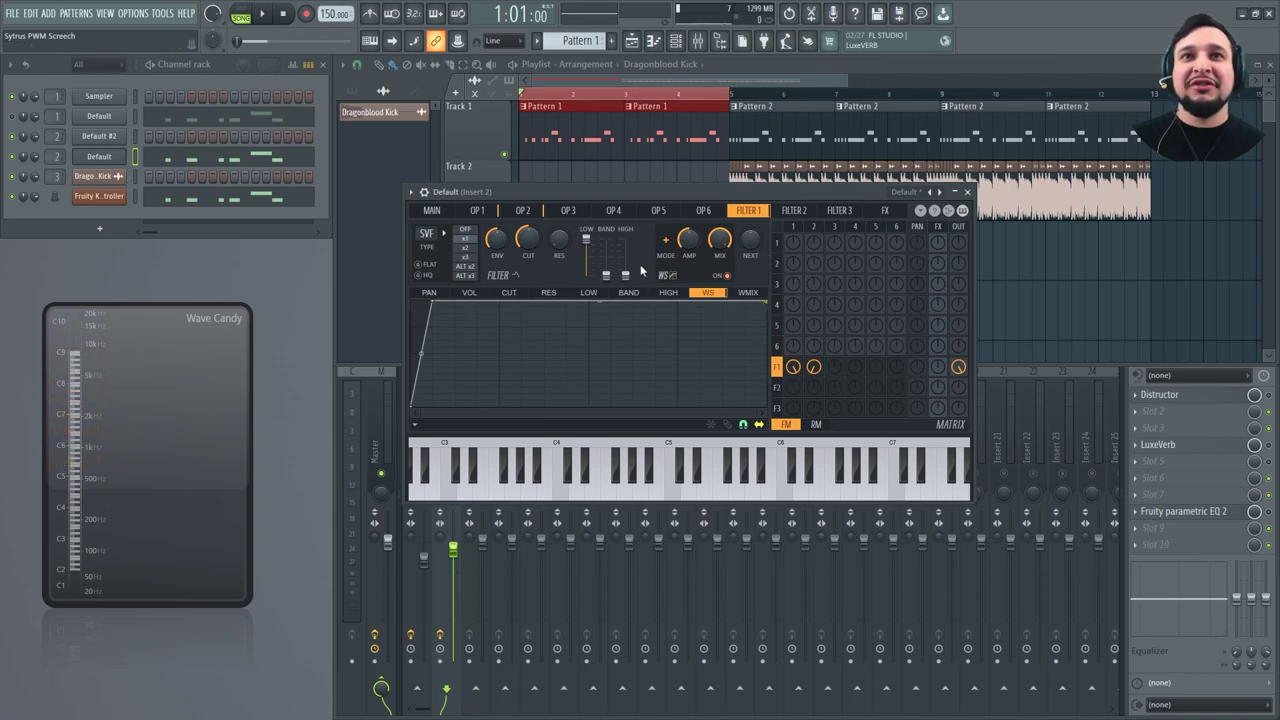
key(space)
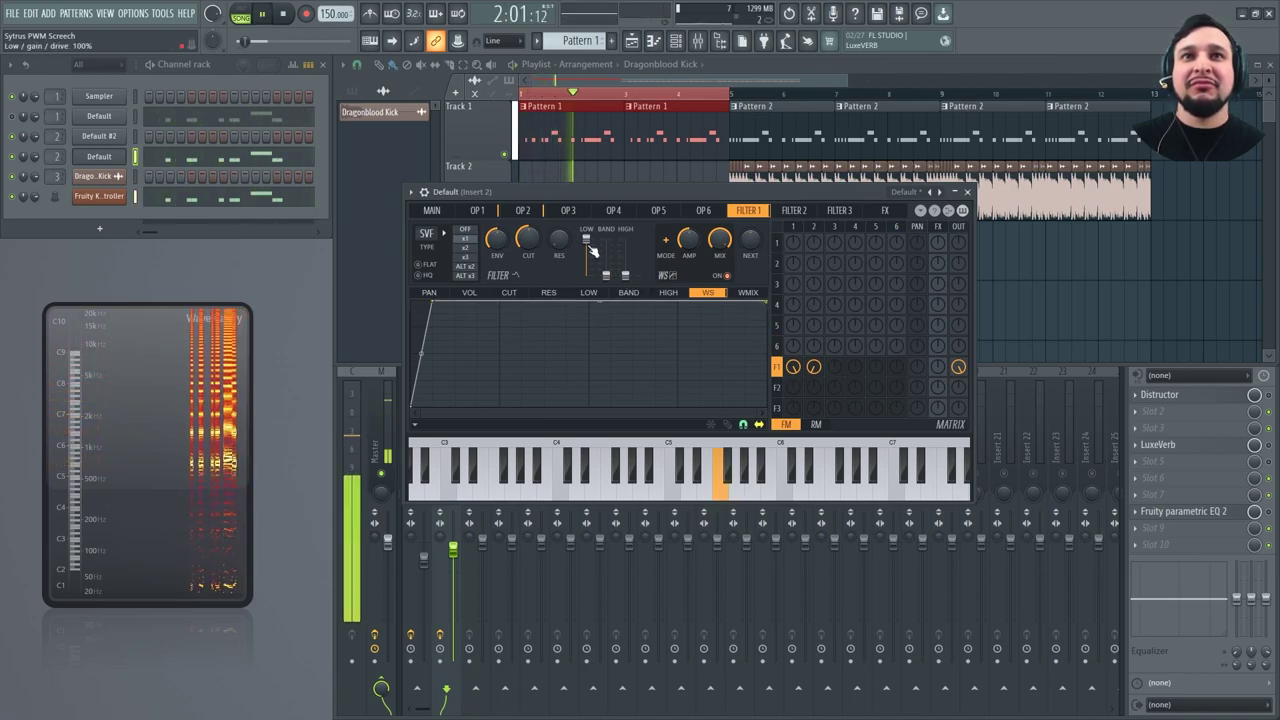
Balance Filter 1's low, band and high levels during playback, with low at 63% and high at 49%.
drag(588, 244, 631, 261)
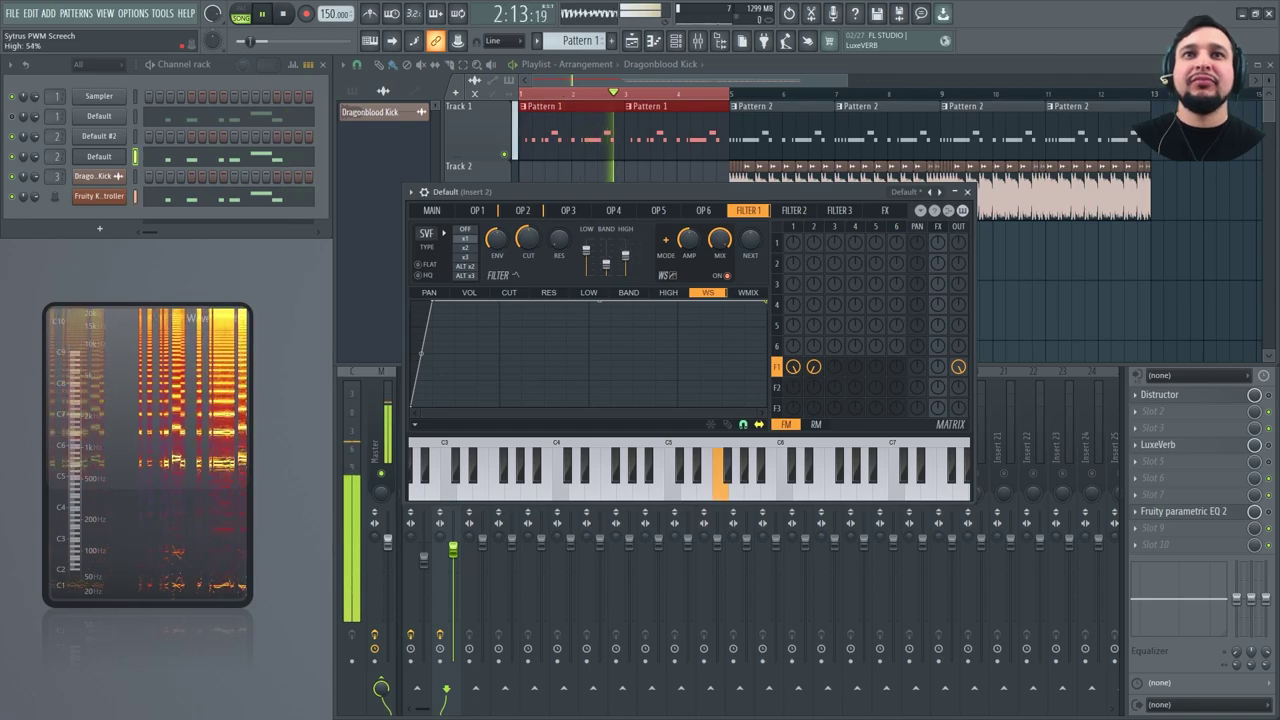
key(space)
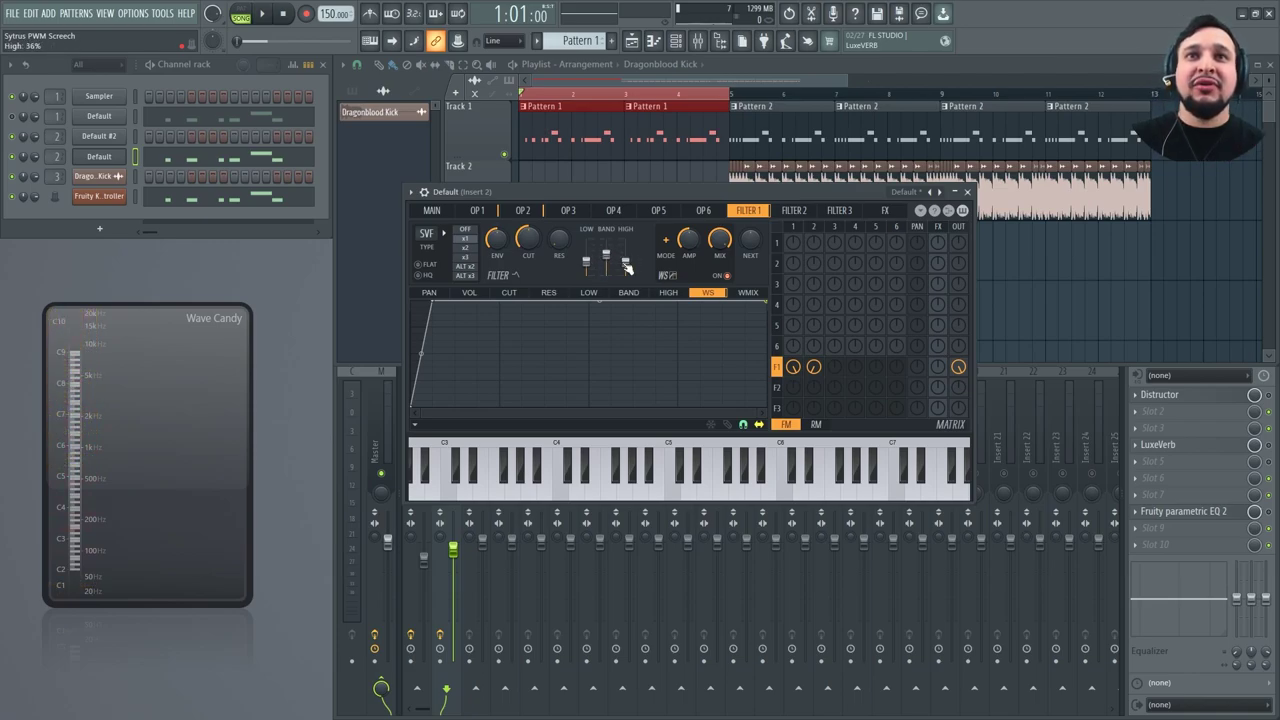
key(space)
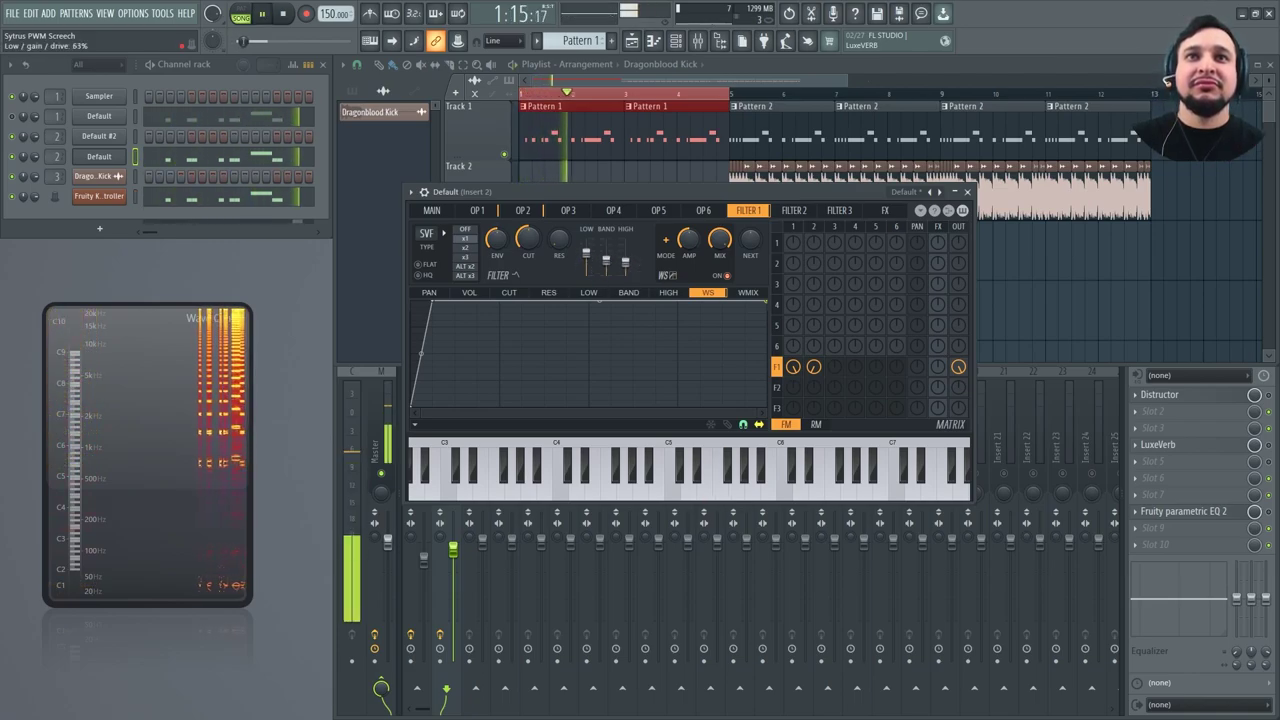
drag(625, 262, 626, 268)
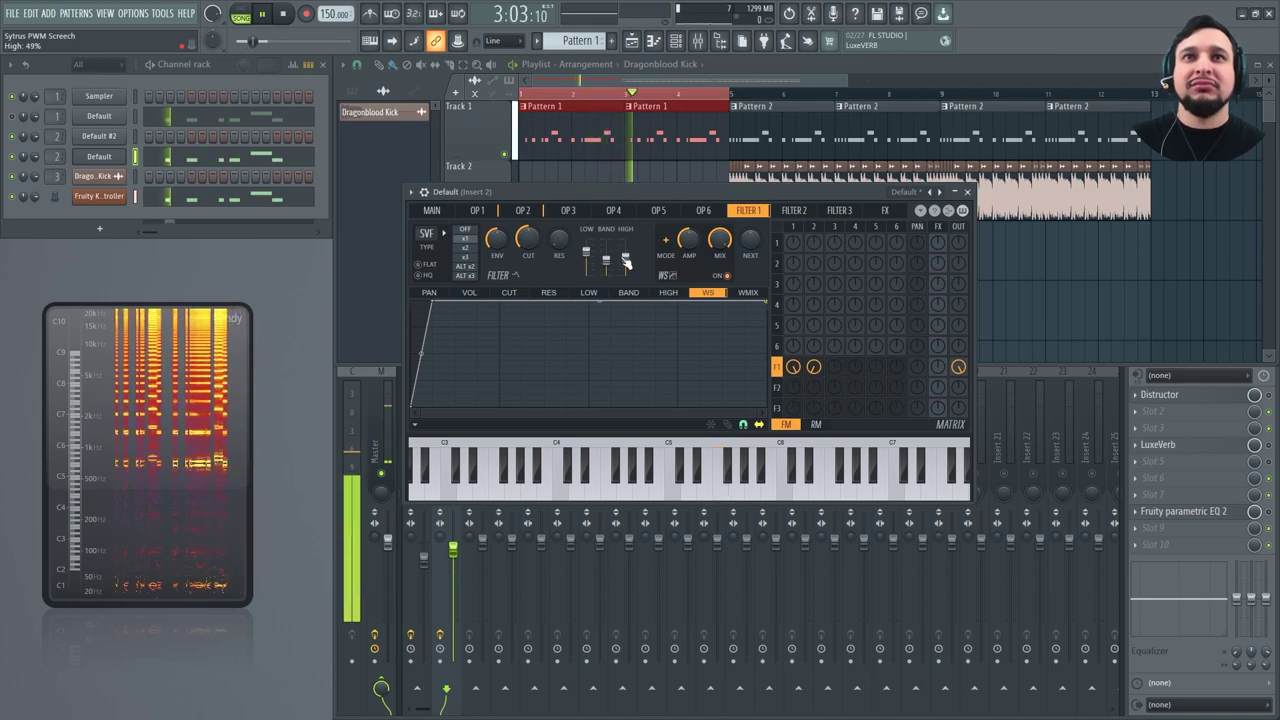
key(space)
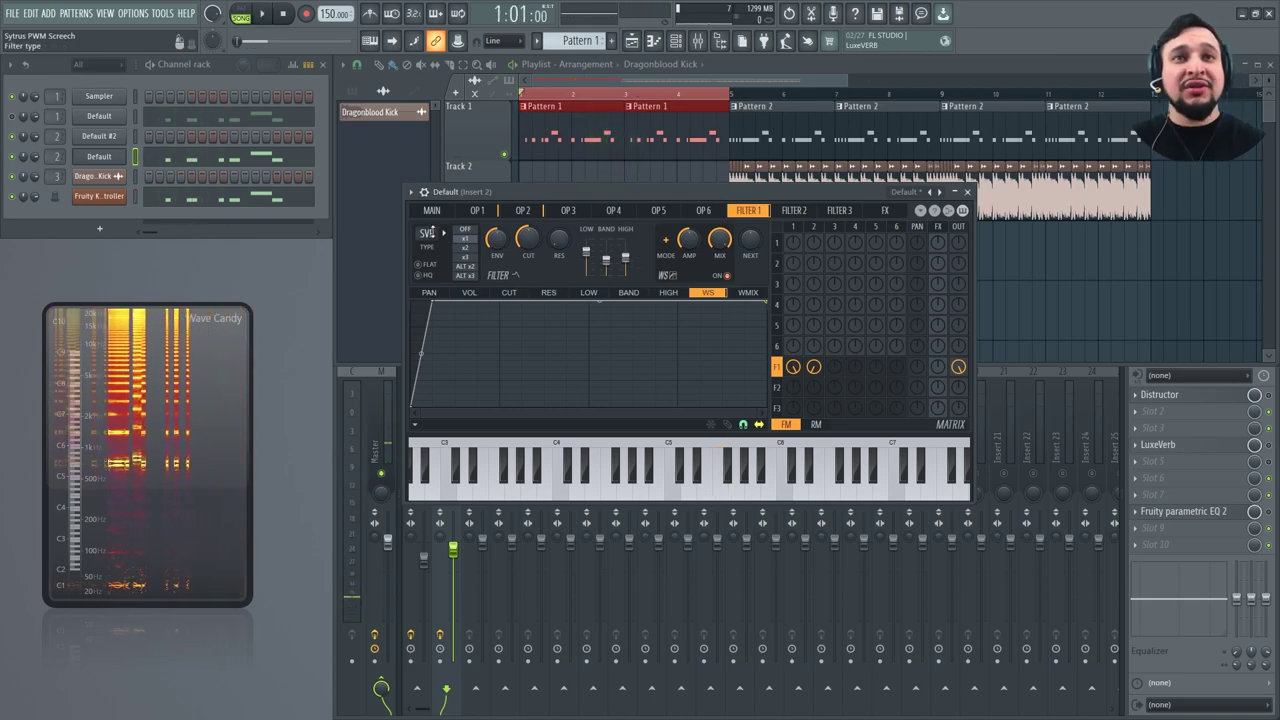
Try other Filter 1 types such as Vanilla band pass during playback and return to Chocolate state variable (SVF).
key(space)
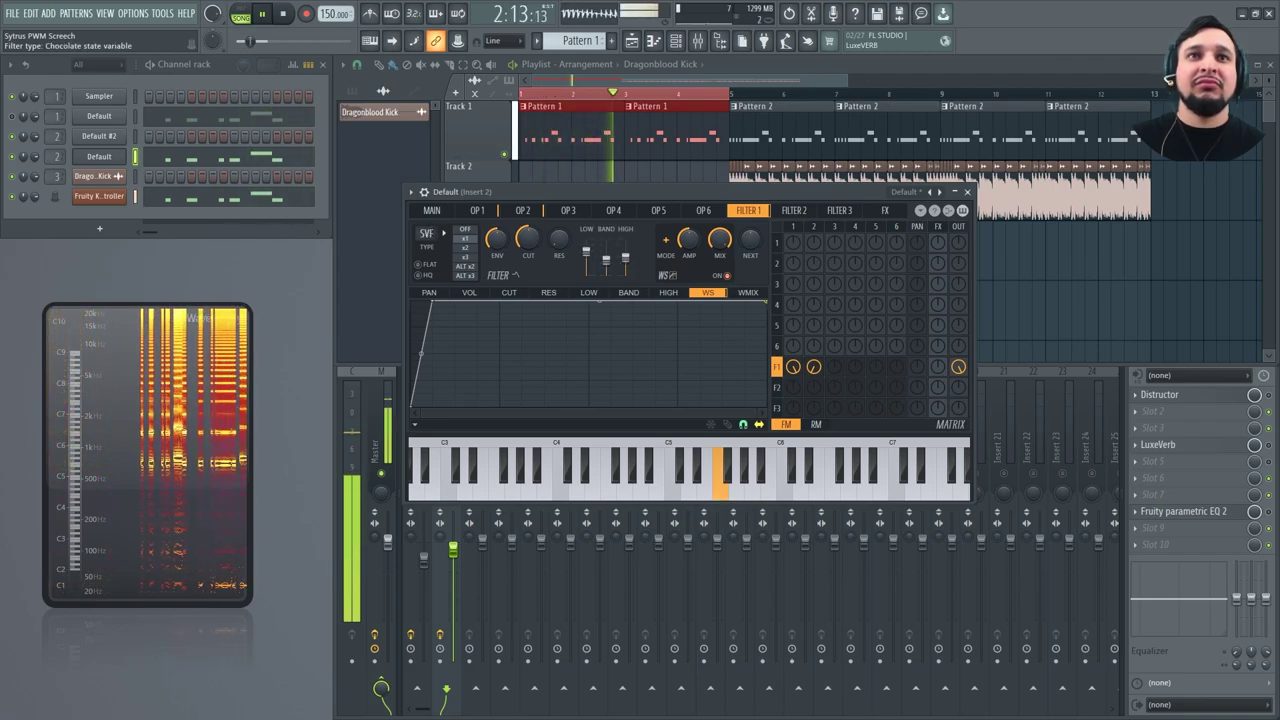
drag(427, 233, 427, 278)
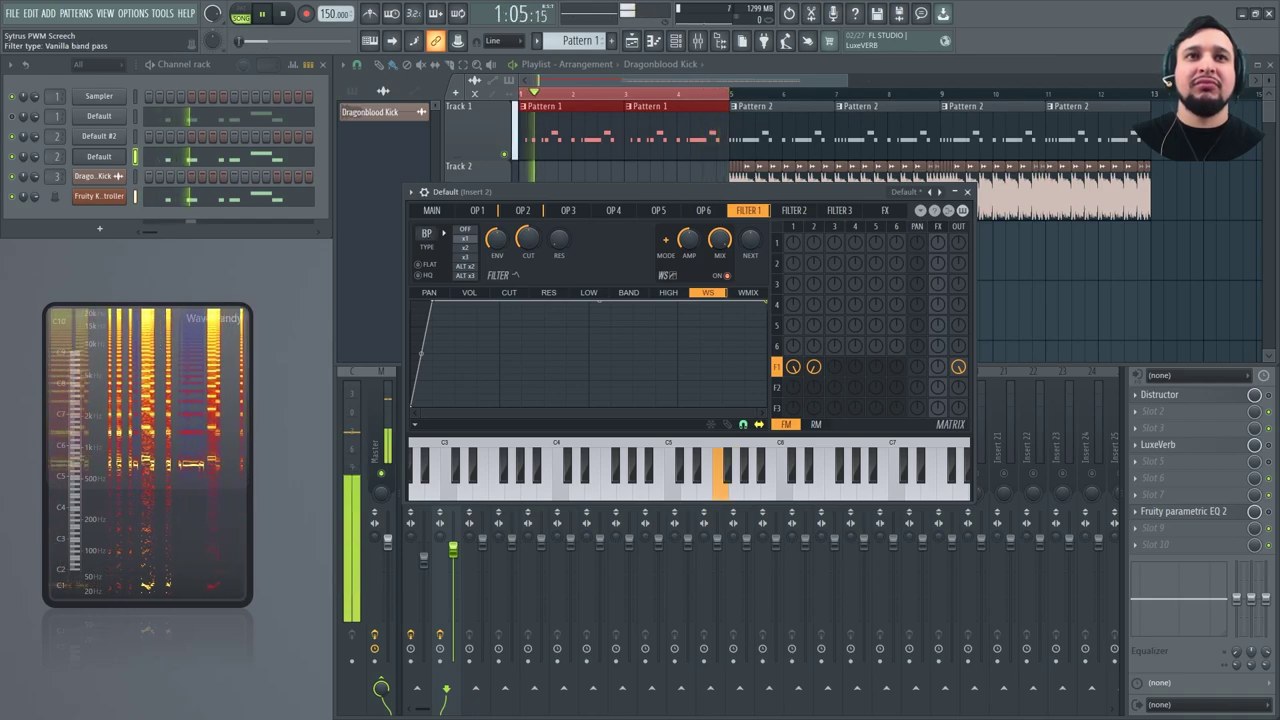
click(444, 233)
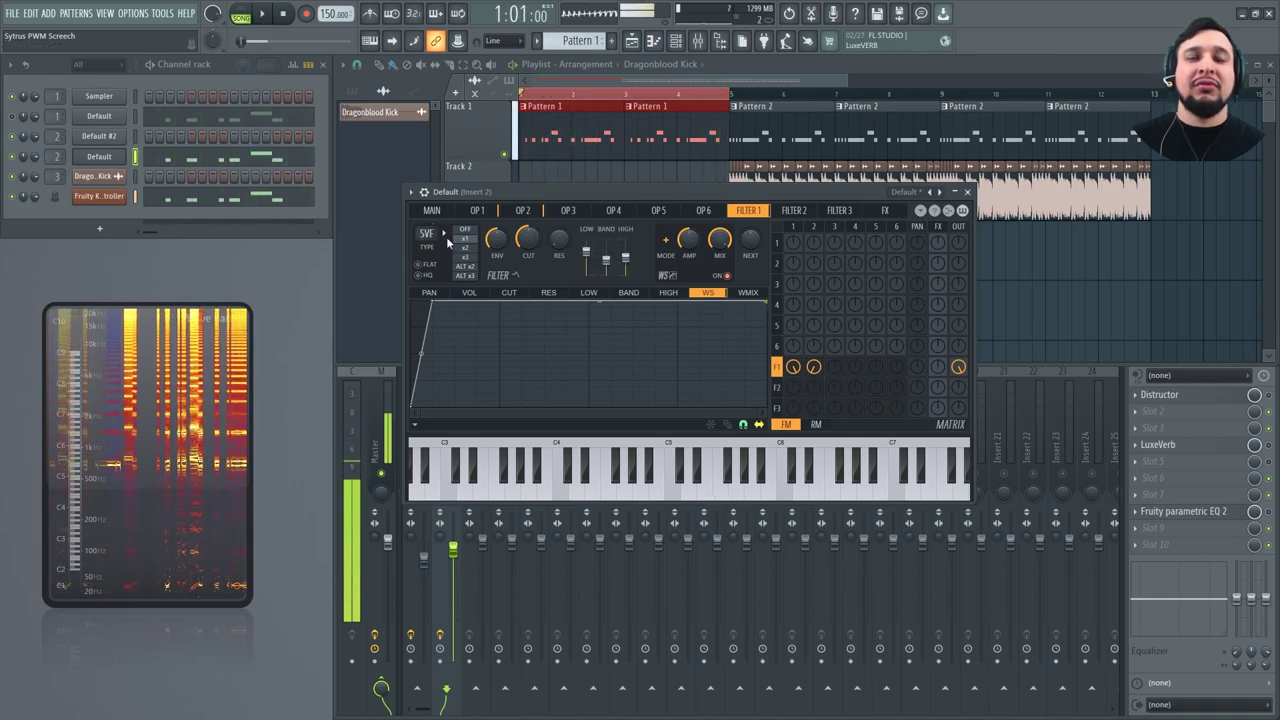
Lower Filter 1's cutoff frequency to about 29% and raise its resonance while the loop plays.
click(522, 293)
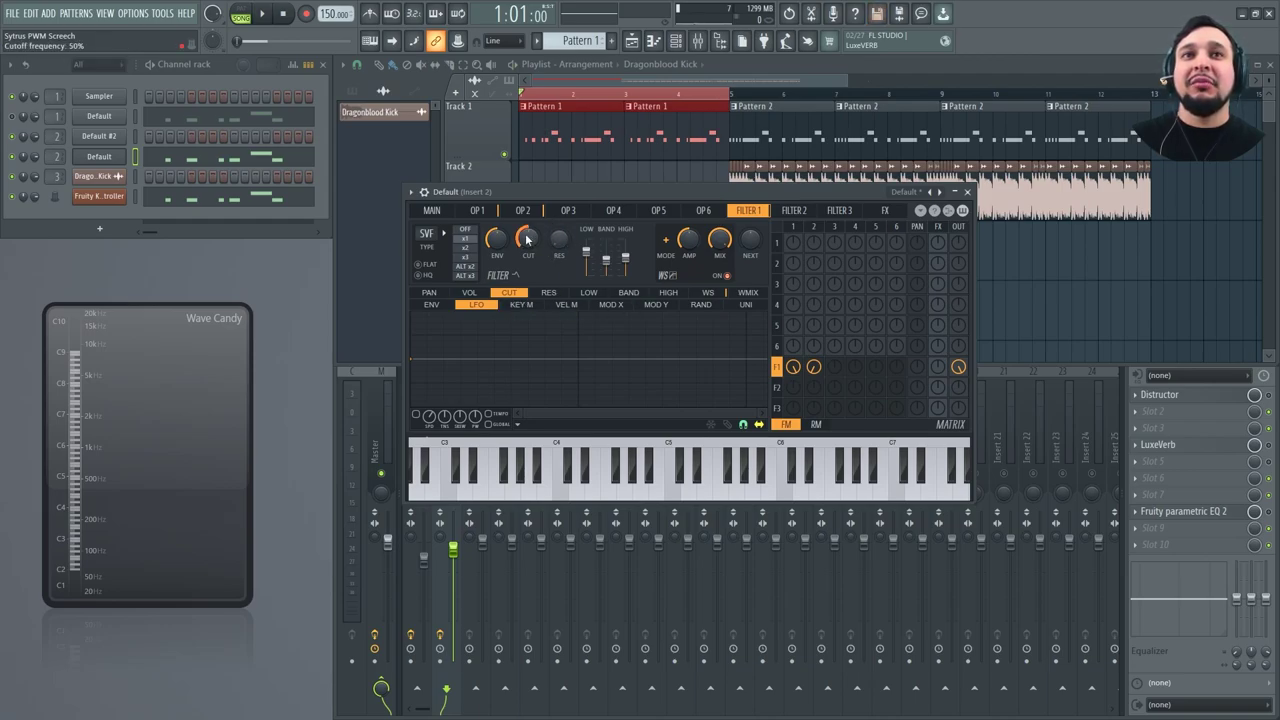
key(space)
drag(526, 240, 559, 205)
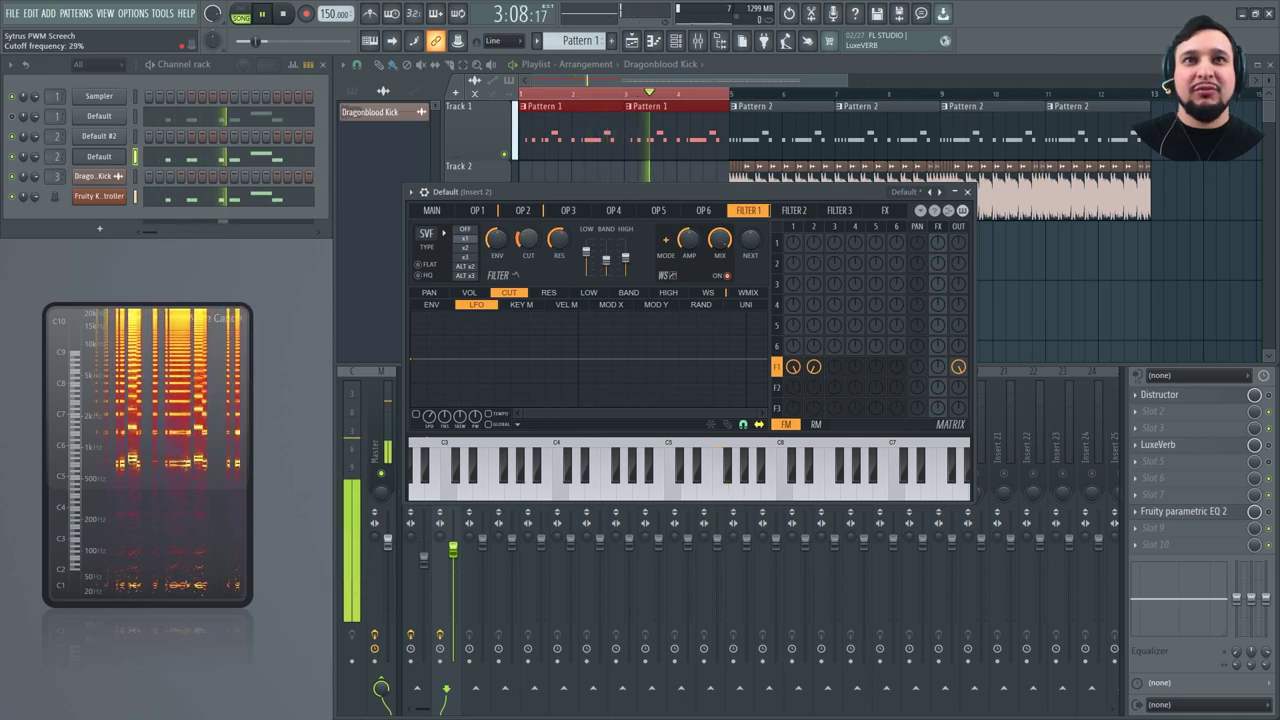
key(space)
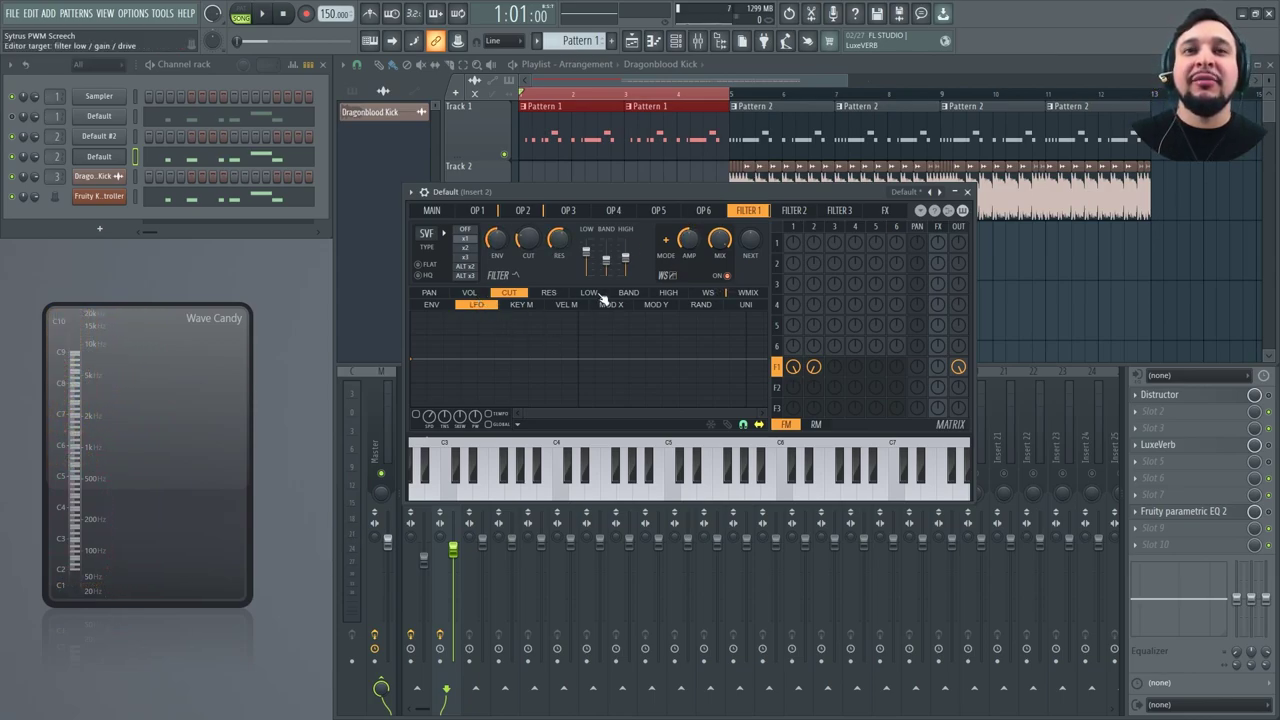
Copy the state of operator 2's phase LFO and paste it onto Filter 1's cutoff LFO.
click(523, 211)
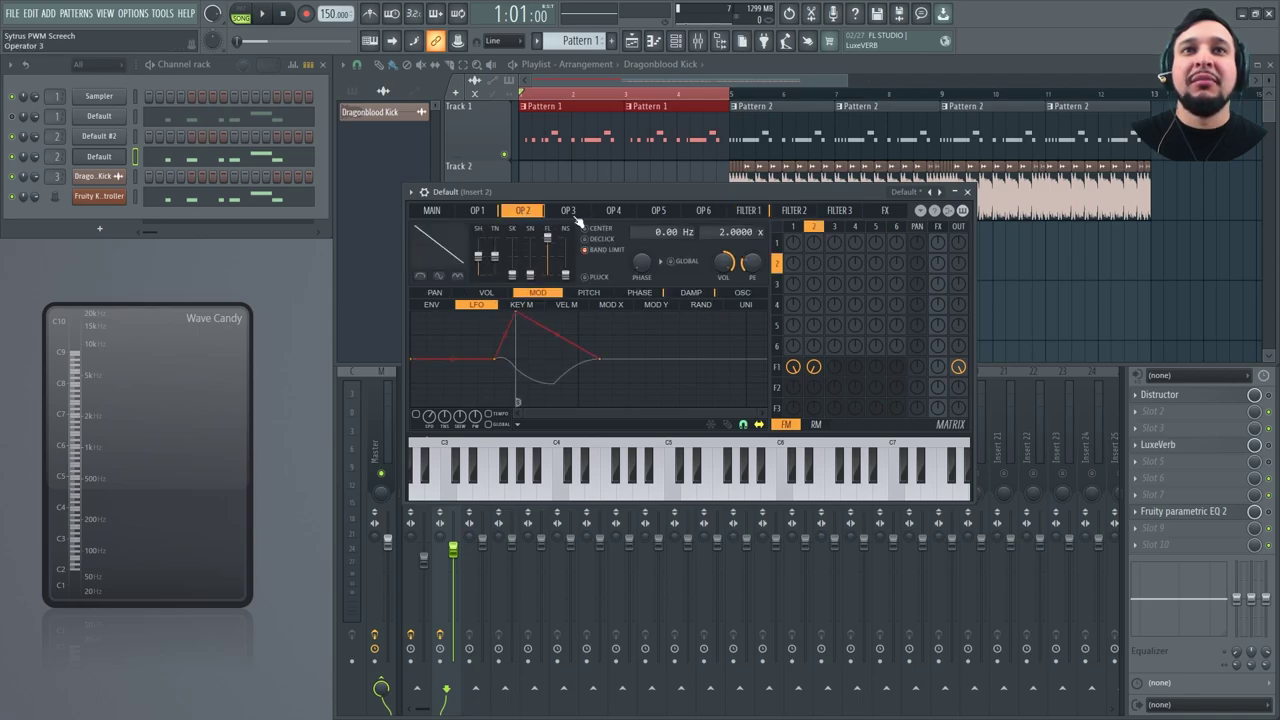
click(660, 294)
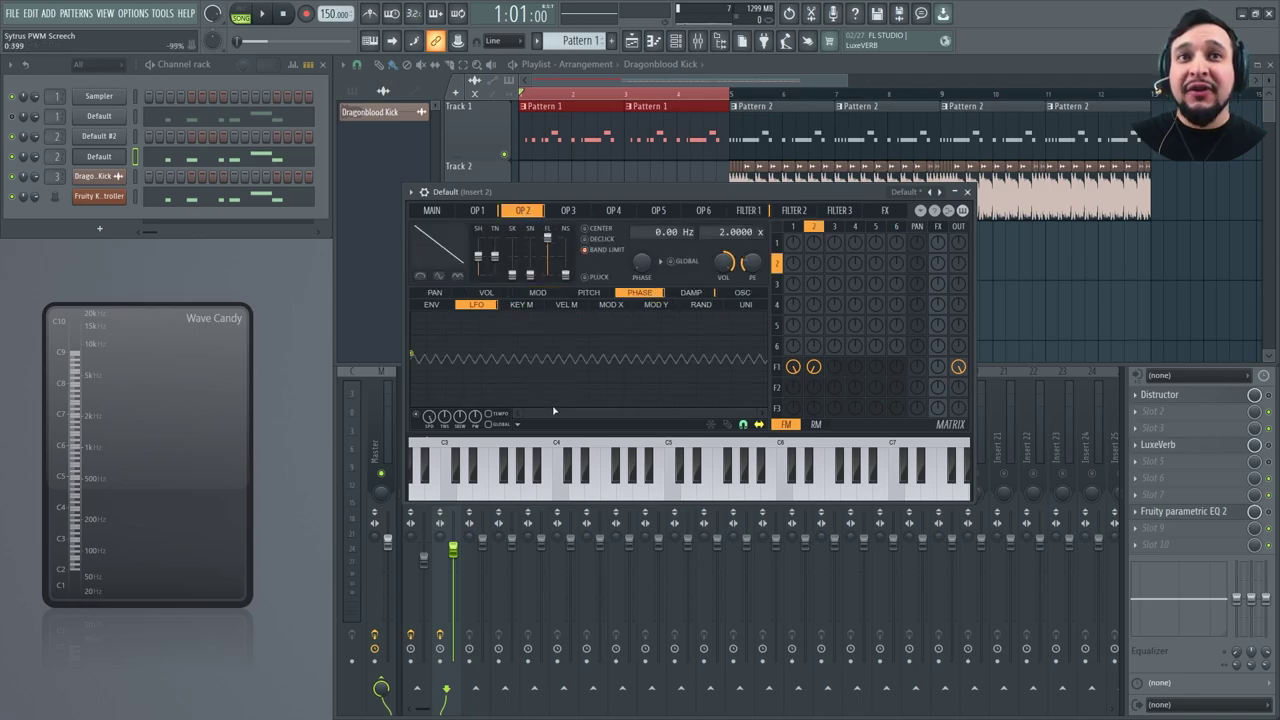
click(516, 425)
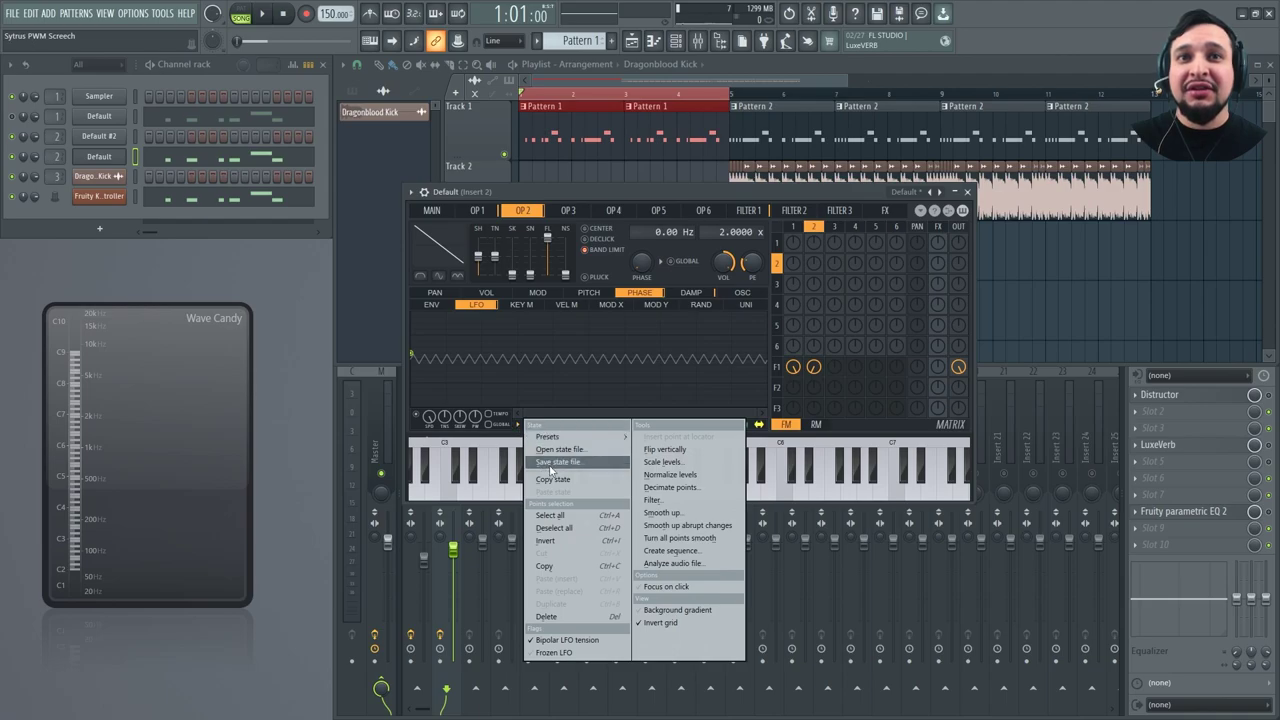
click(553, 479)
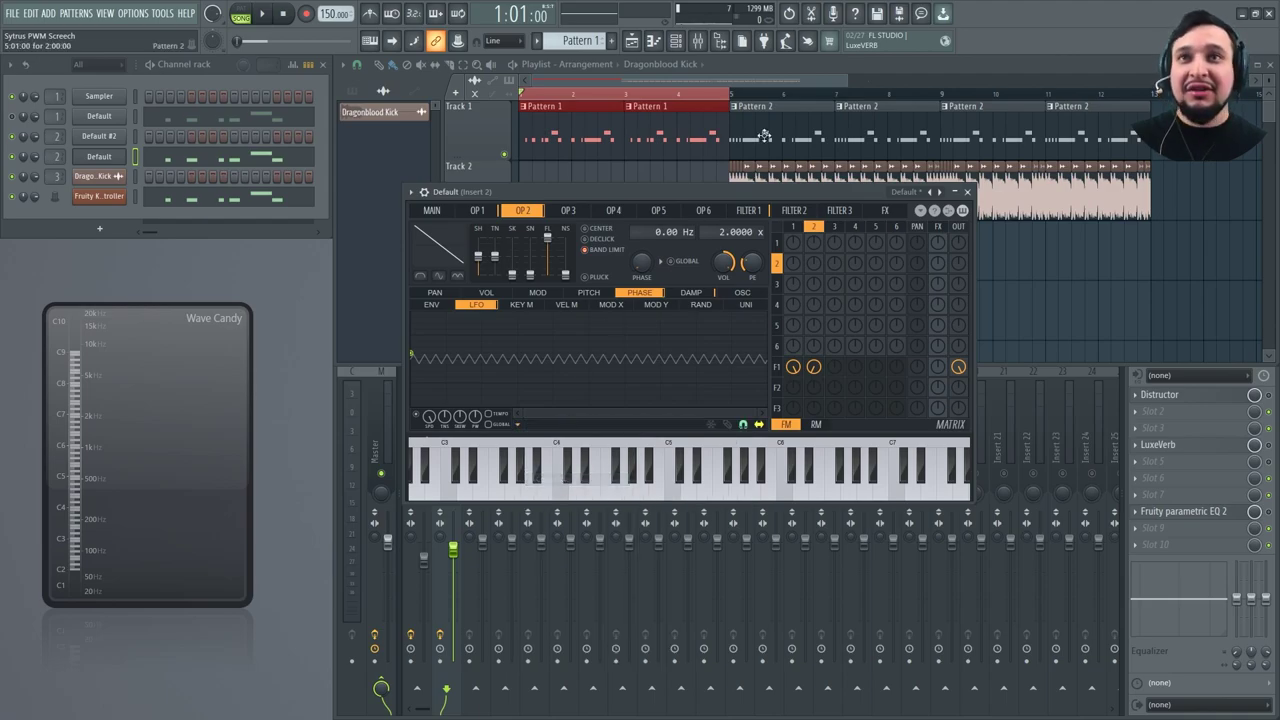
click(742, 214)
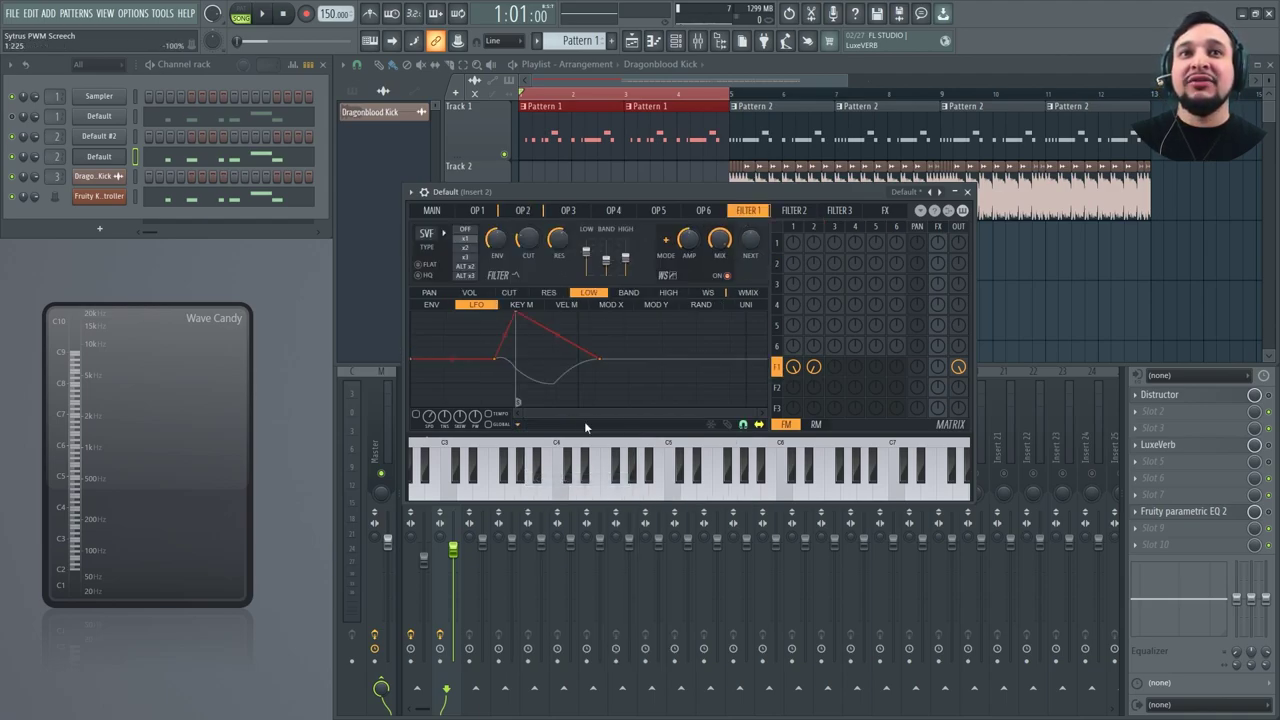
click(510, 292)
click(519, 414)
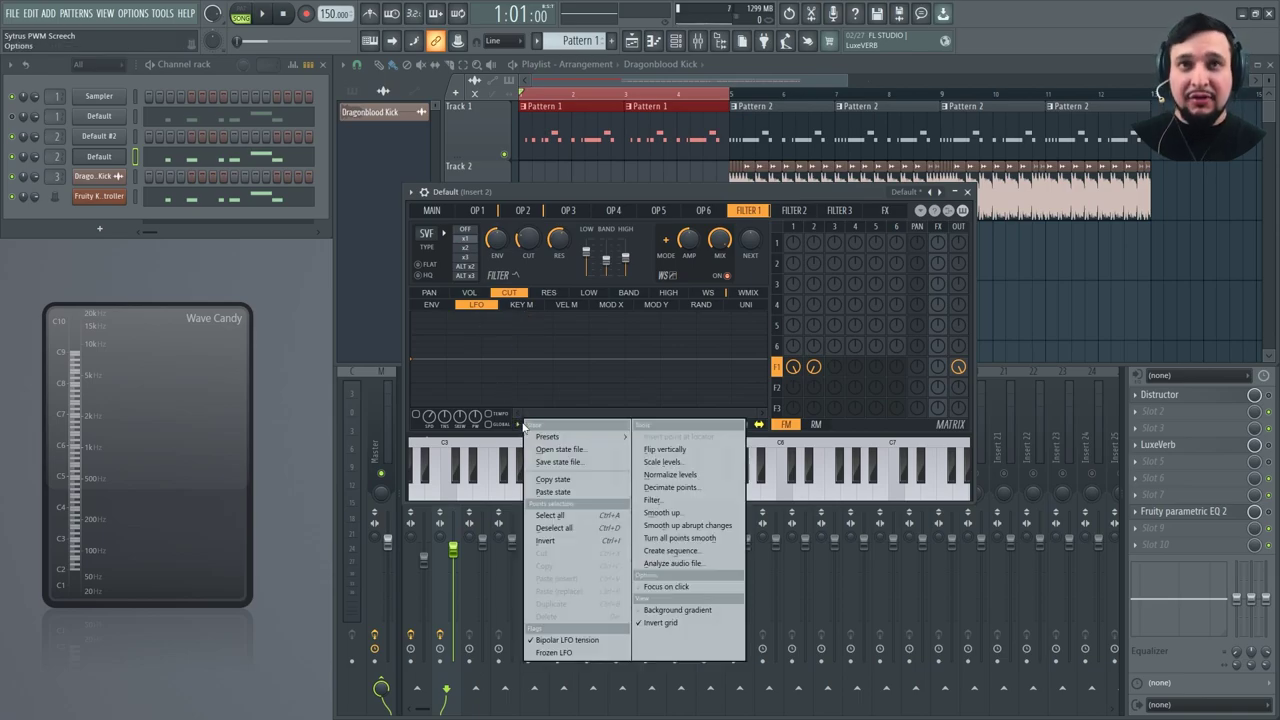
click(553, 491)
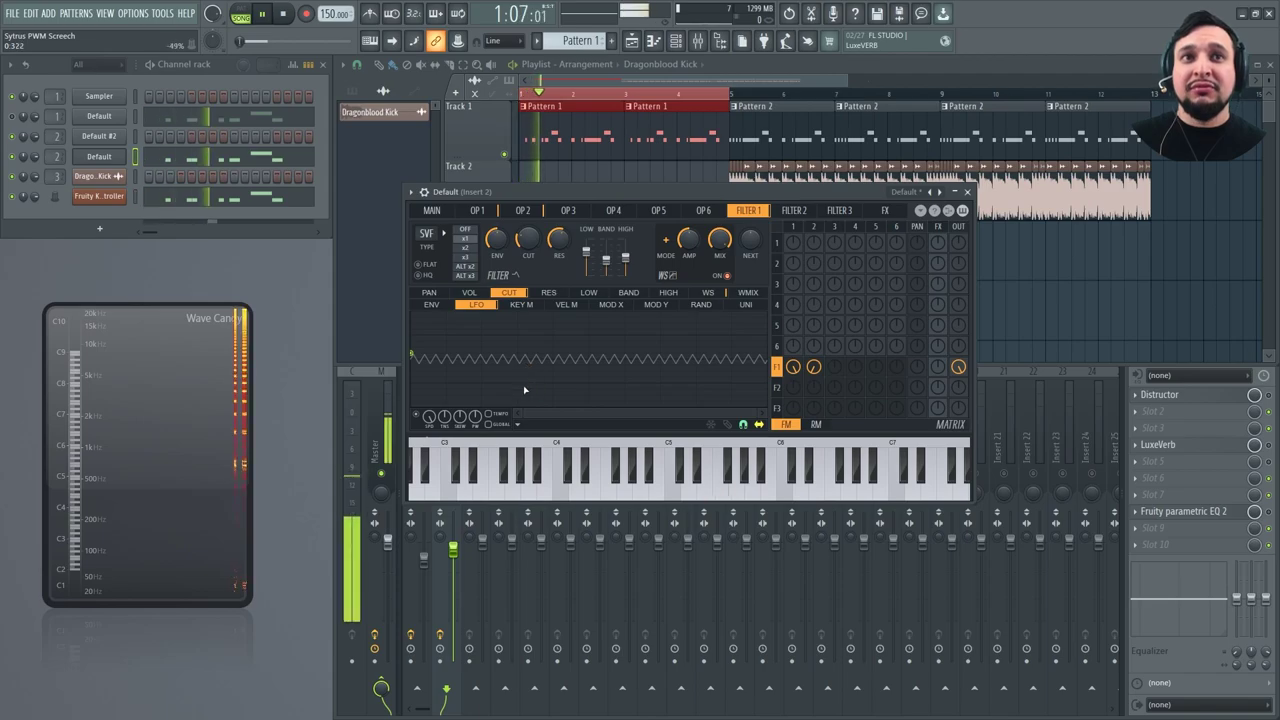
Raise Filter 1's cutoff frequency and compare the sound by toggling its cutoff LFO during playback.
drag(528, 240, 528, 211)
click(416, 414)
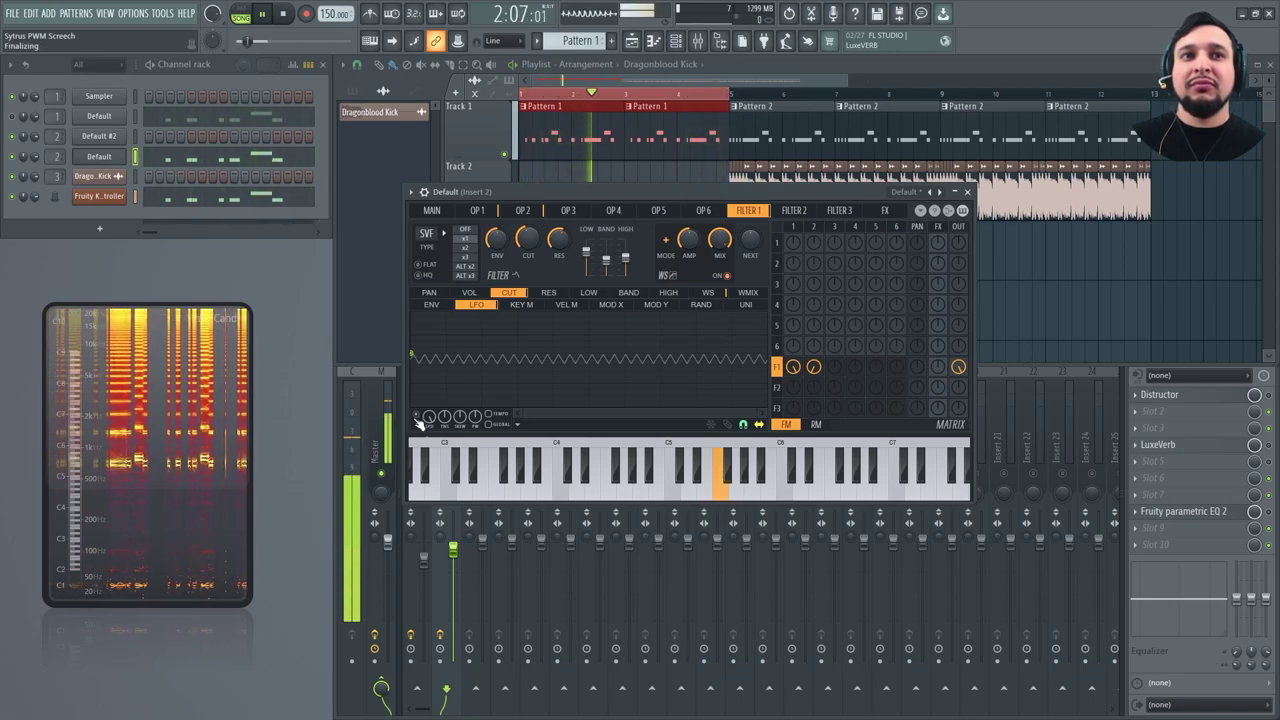
key(space)
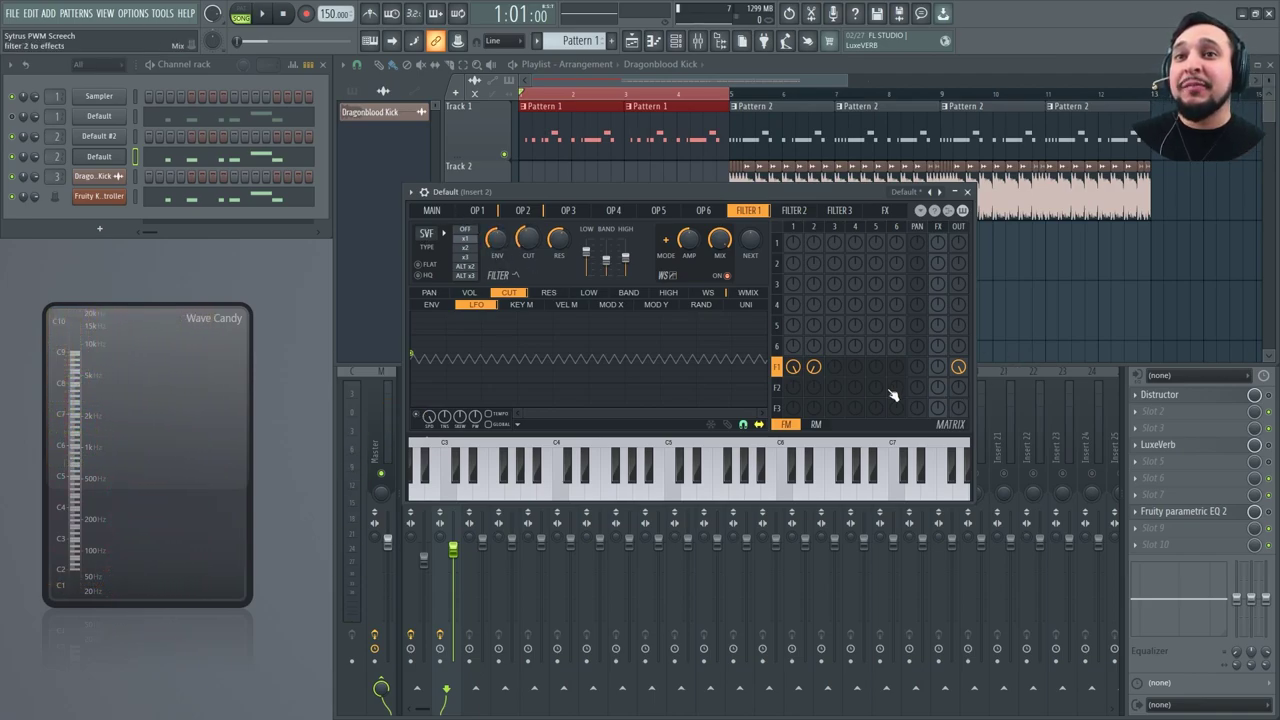
Give operator 3 a saw wave with a 4.0000x frequency ratio and send it to Filter 1 at 45%.
click(568, 211)
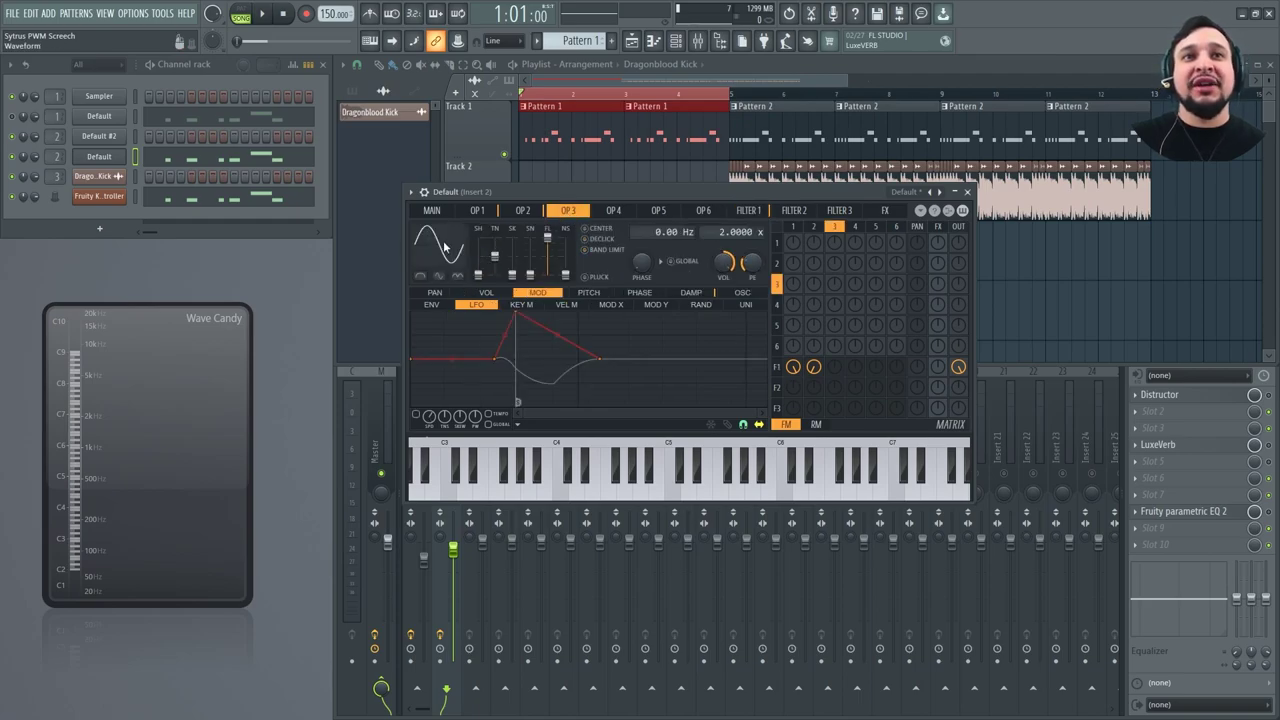
click(443, 244)
click(468, 264)
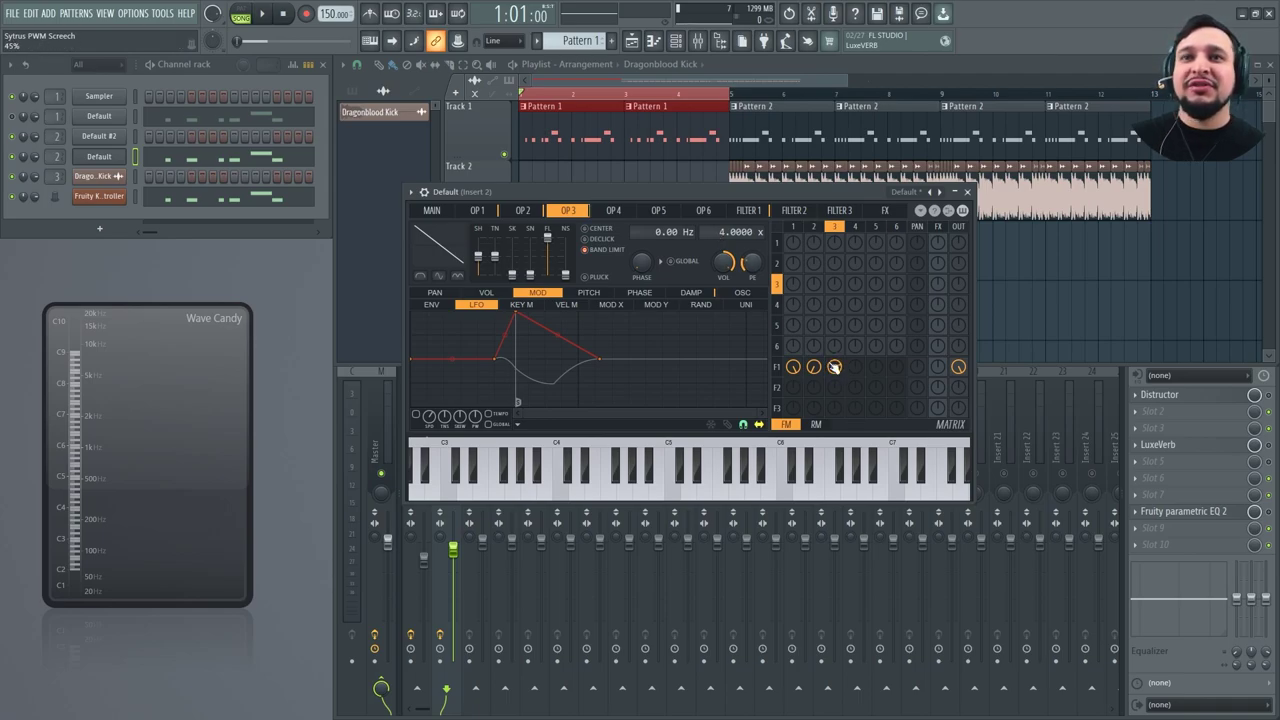
drag(836, 367, 836, 395)
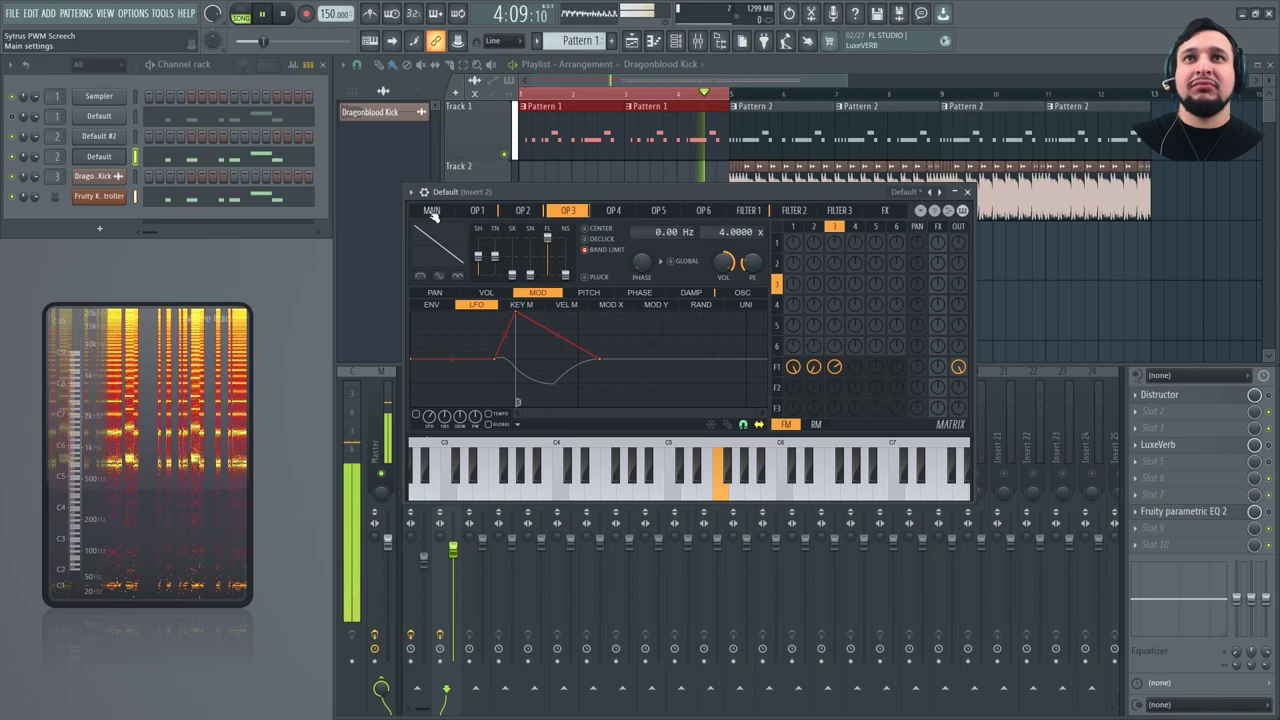
Set the main unison order to 5, raise the unison phase and envelope sliders, and play the loop.
click(431, 211)
key(space)
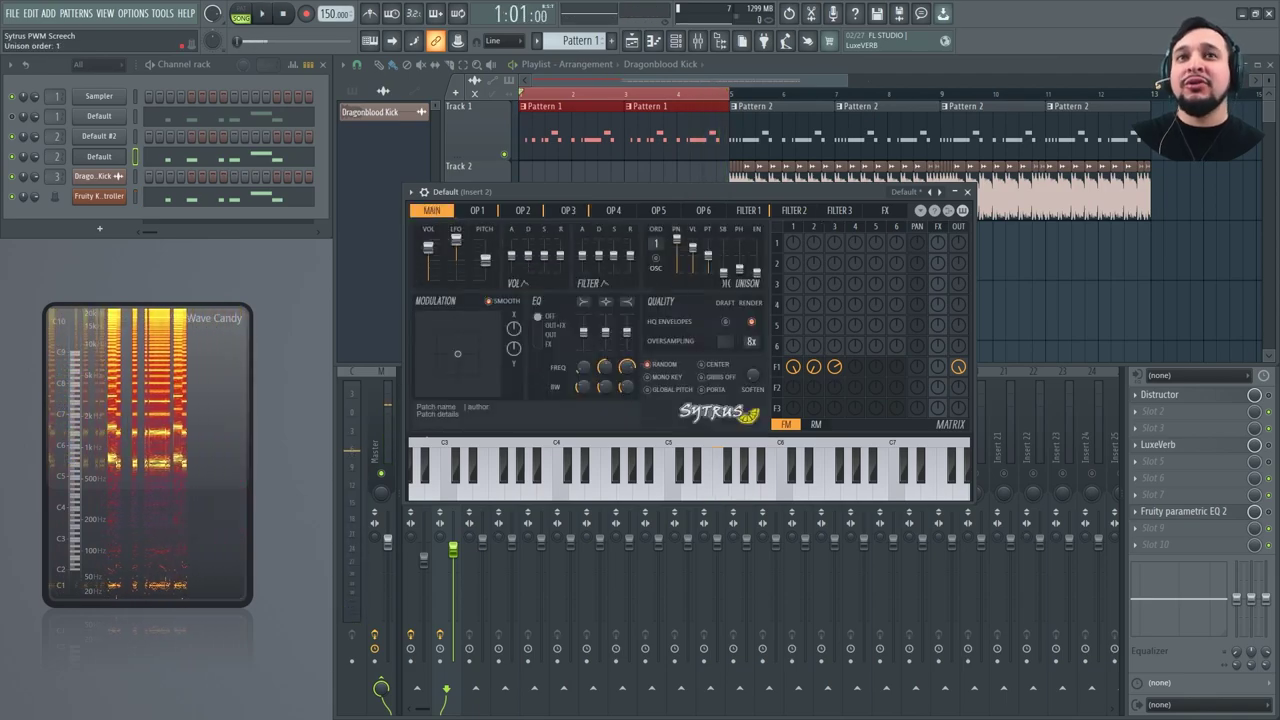
drag(656, 243, 708, 250)
key(space)
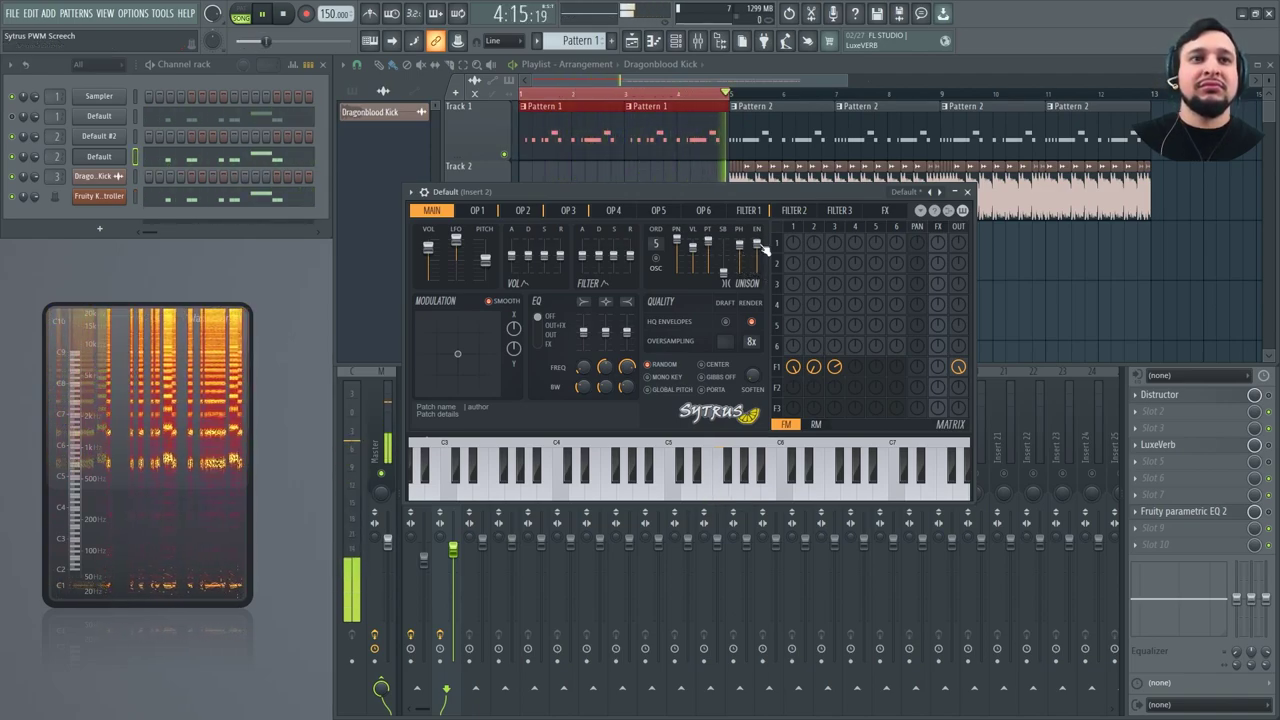
Stop playback, enable HQ envelopes for draft quality and set draft oversampling to 8x.
key(space)
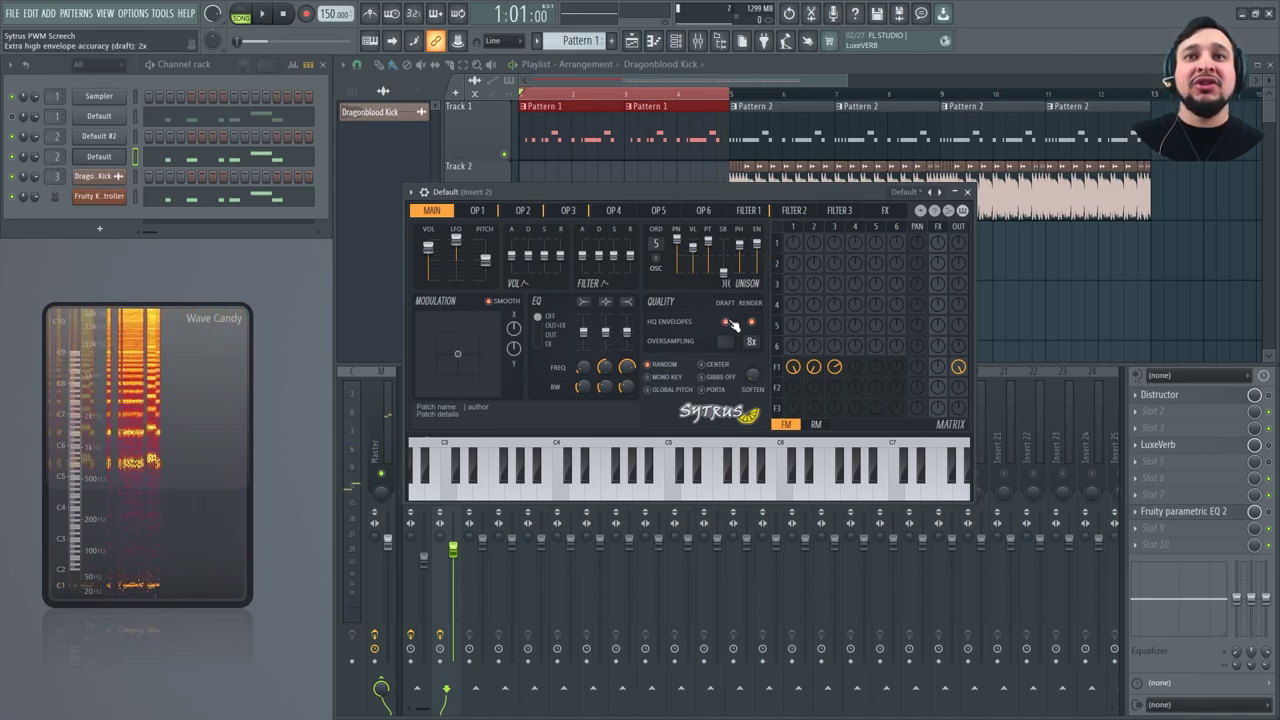
click(725, 321)
drag(725, 341, 725, 322)
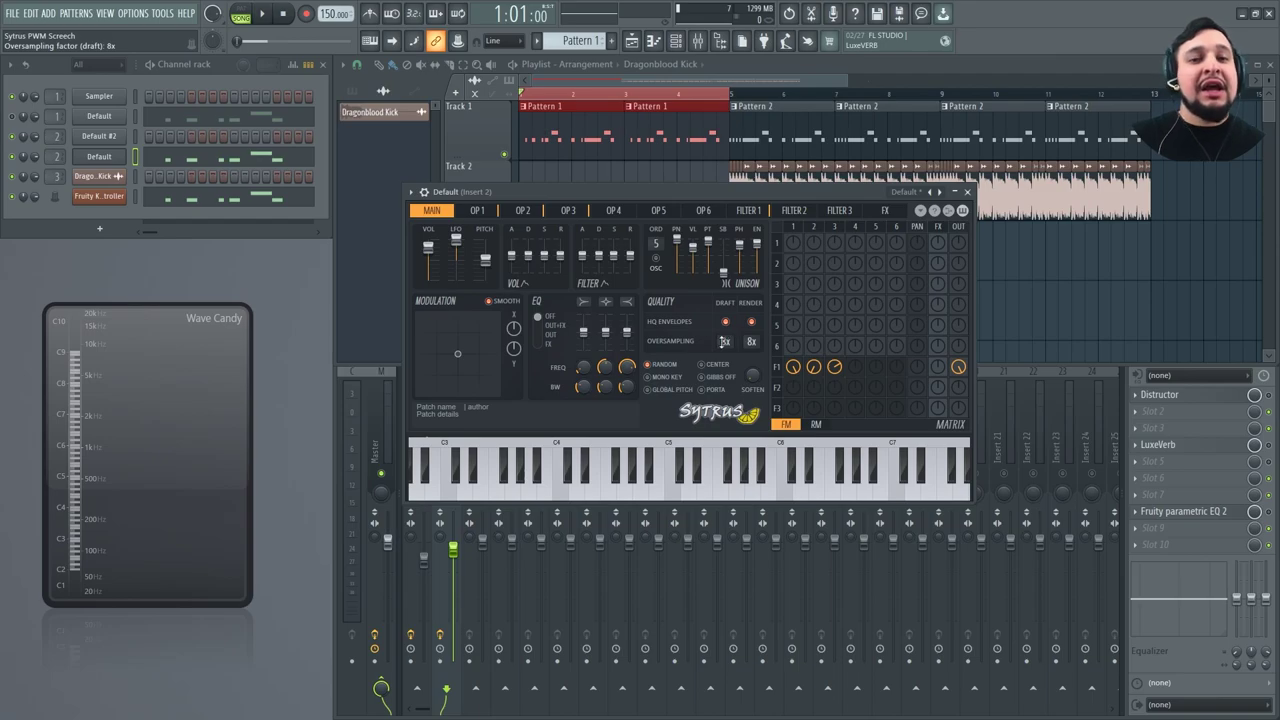
Enable operator 1's pitch envelope and shape it as a short linear rise from the bottom to the centre line.
click(478, 211)
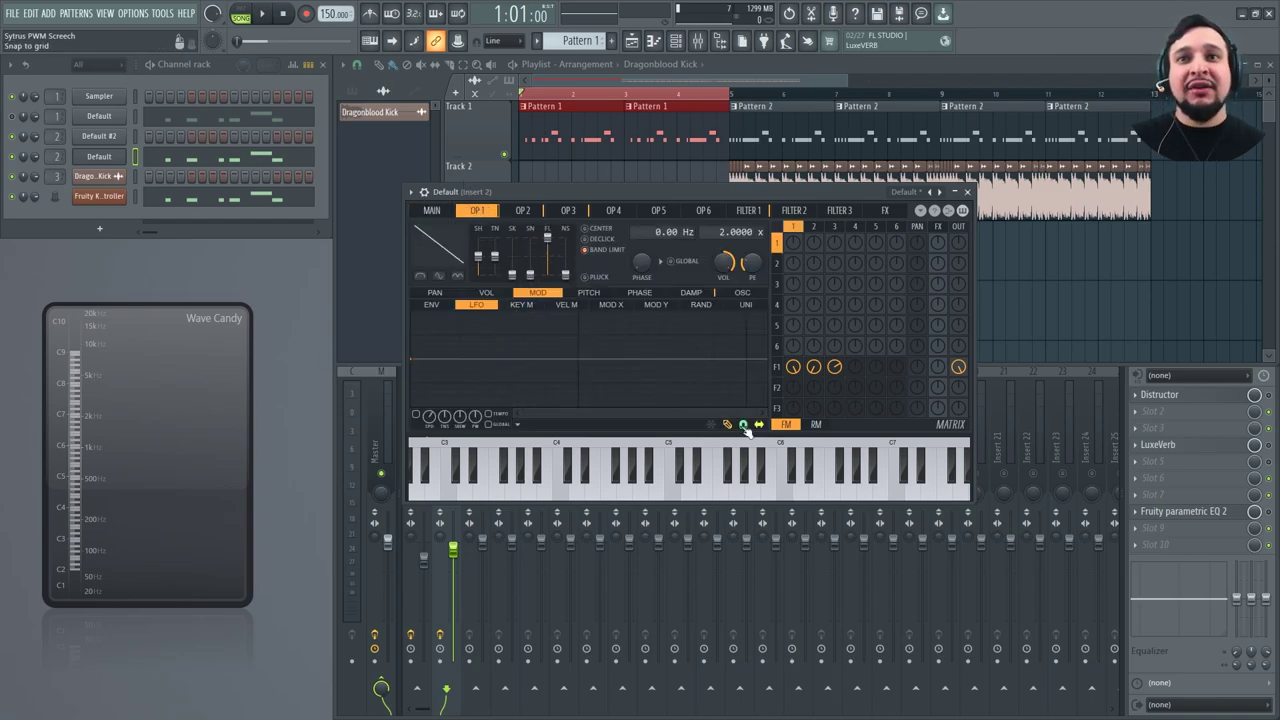
click(391, 412)
click(473, 319)
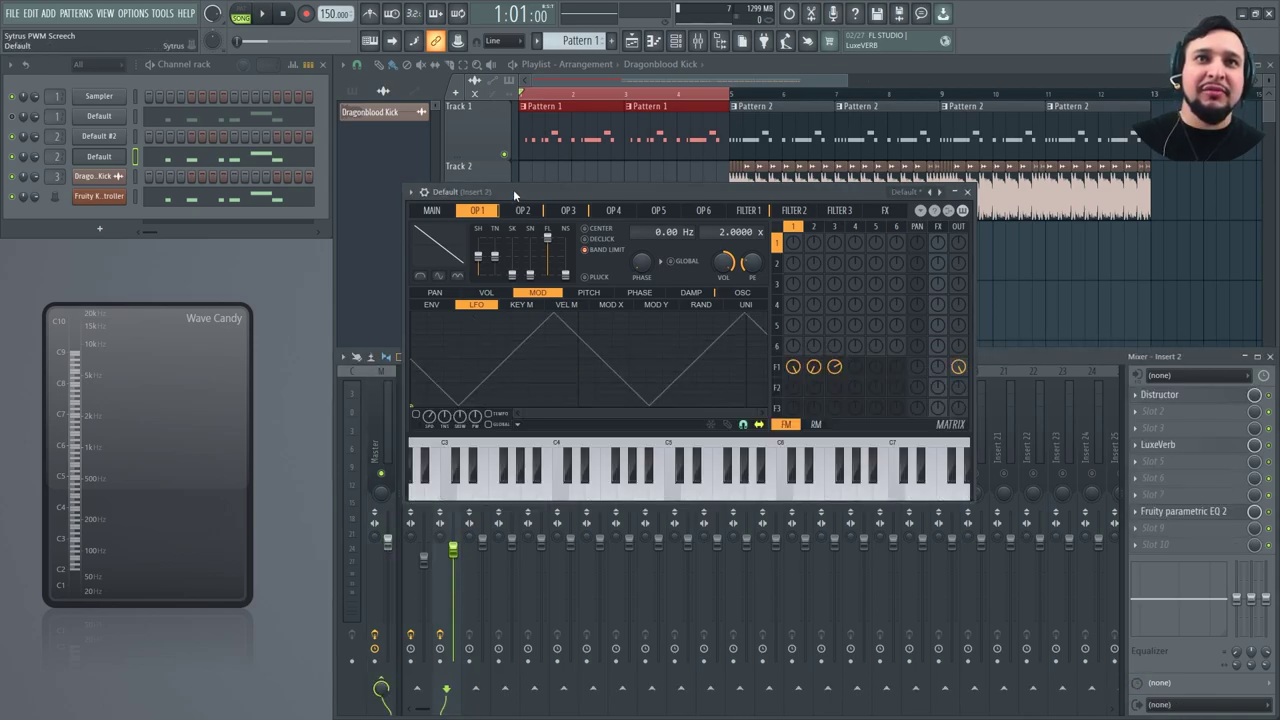
click(486, 296)
click(432, 305)
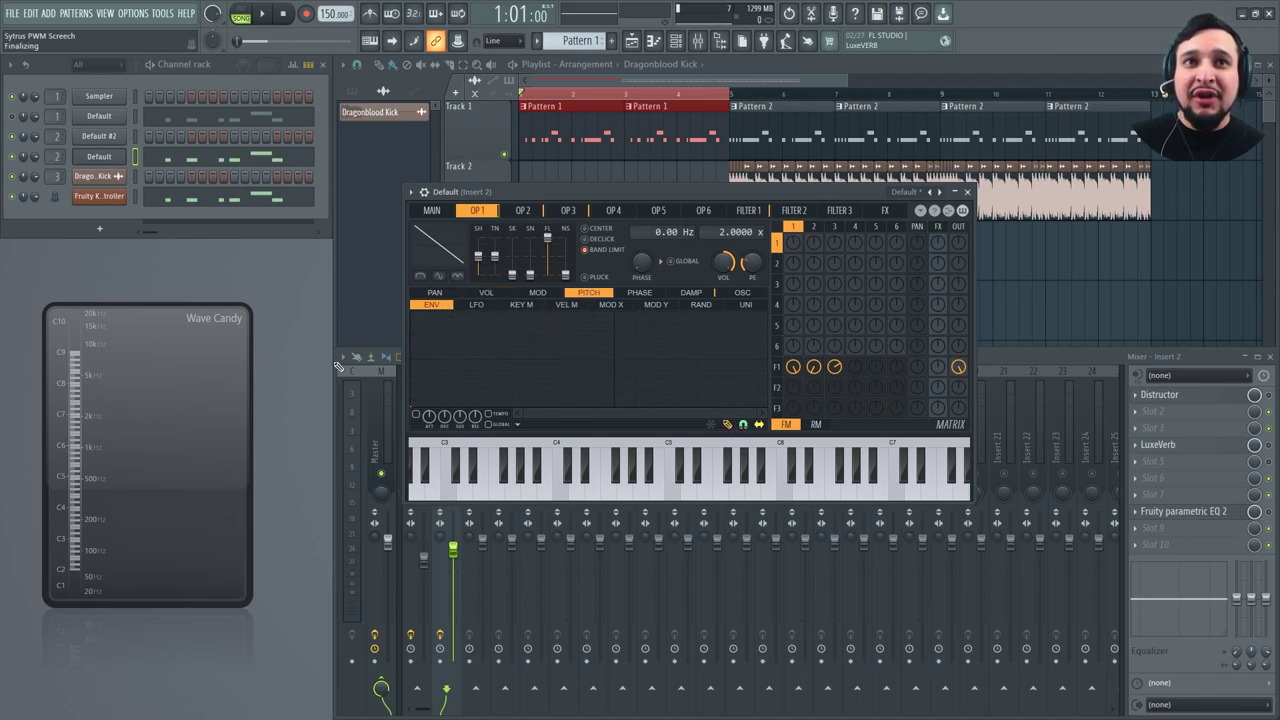
click(420, 423)
drag(476, 407, 437, 362)
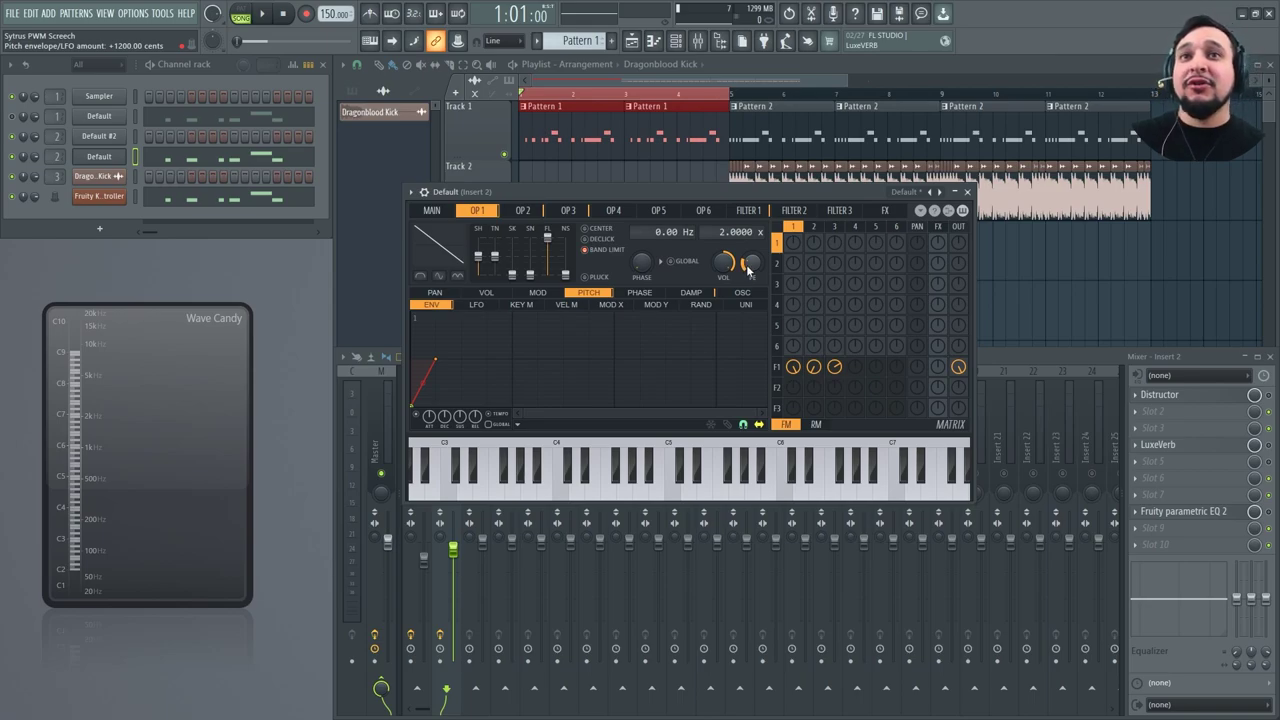
Set operator 1's pitch envelope amount to +2400 cents and copy the value to operator 2.
drag(748, 270, 748, 266)
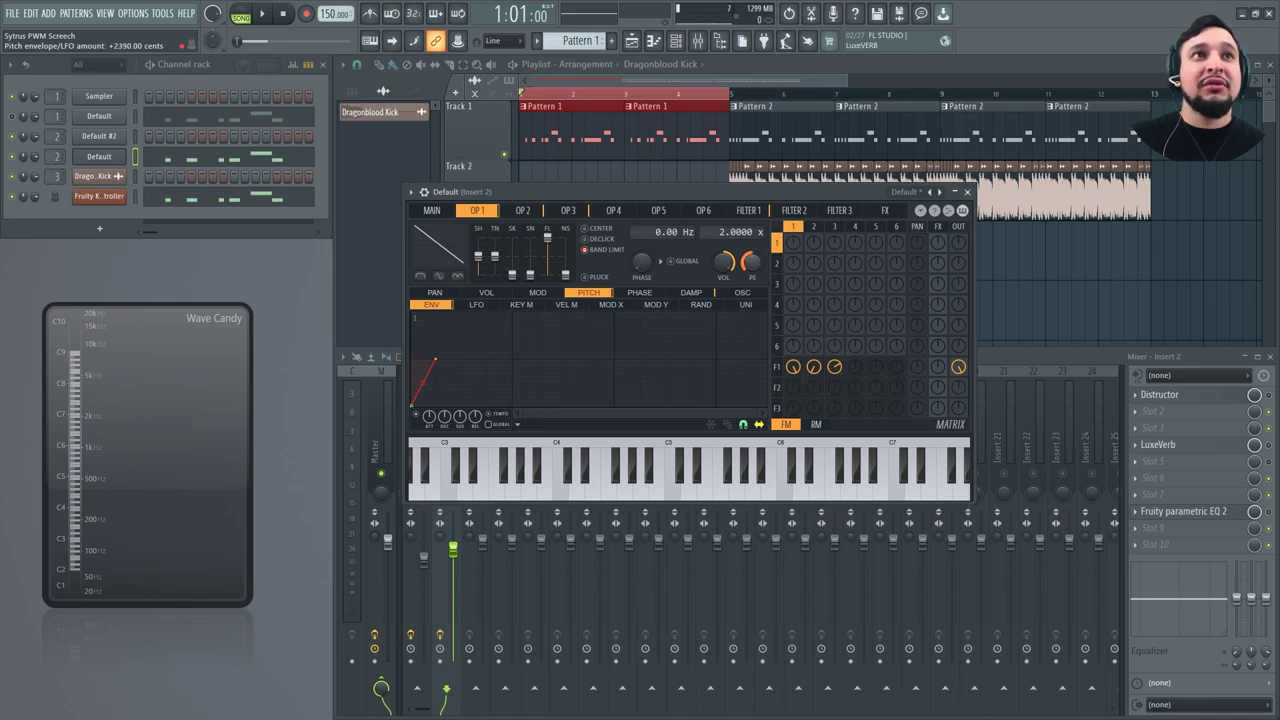
right_click(755, 267)
key(c)
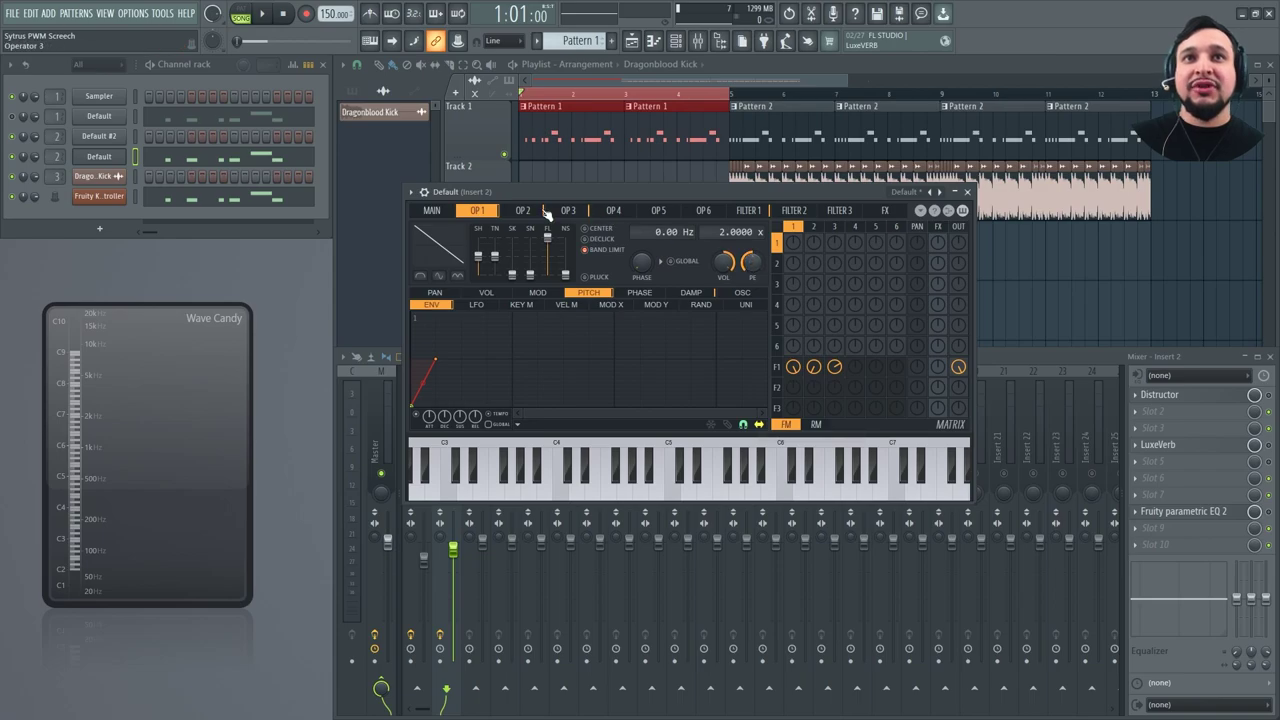
click(540, 211)
right_click(750, 263)
key(Escape)
Copy operator 2's pitch envelope amount and paste it onto operator 3.
click(568, 211)
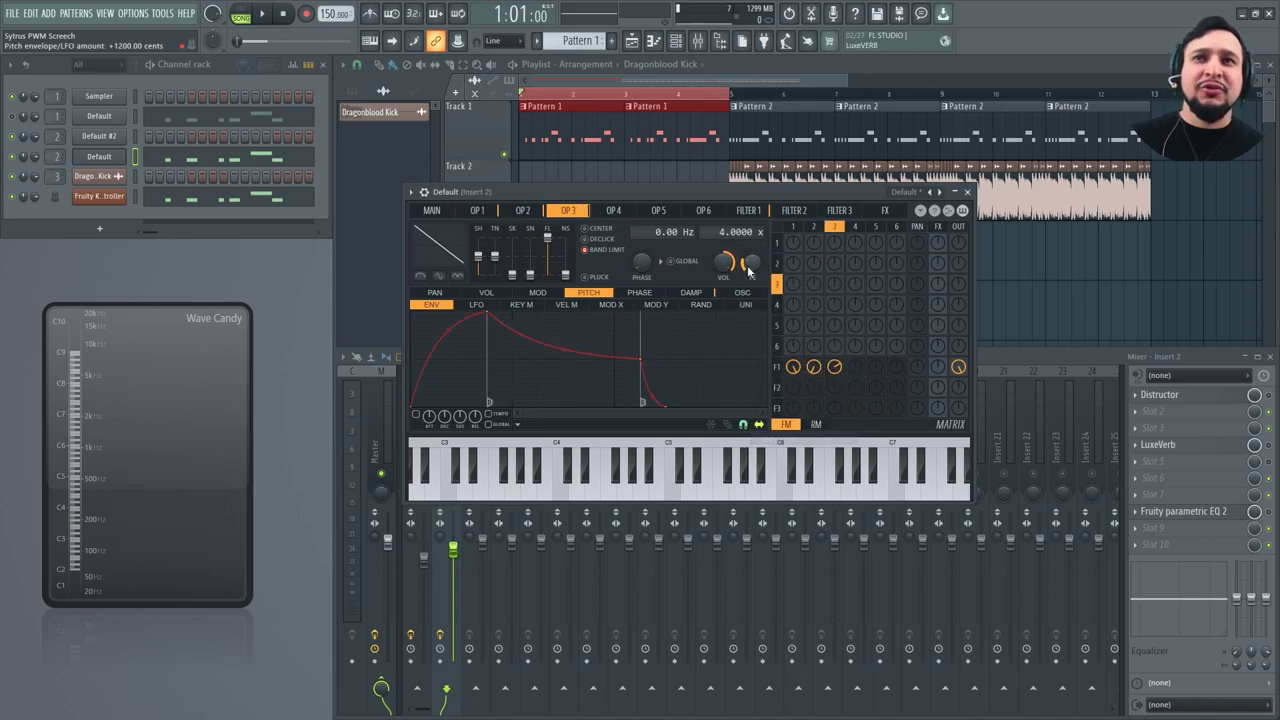
click(522, 211)
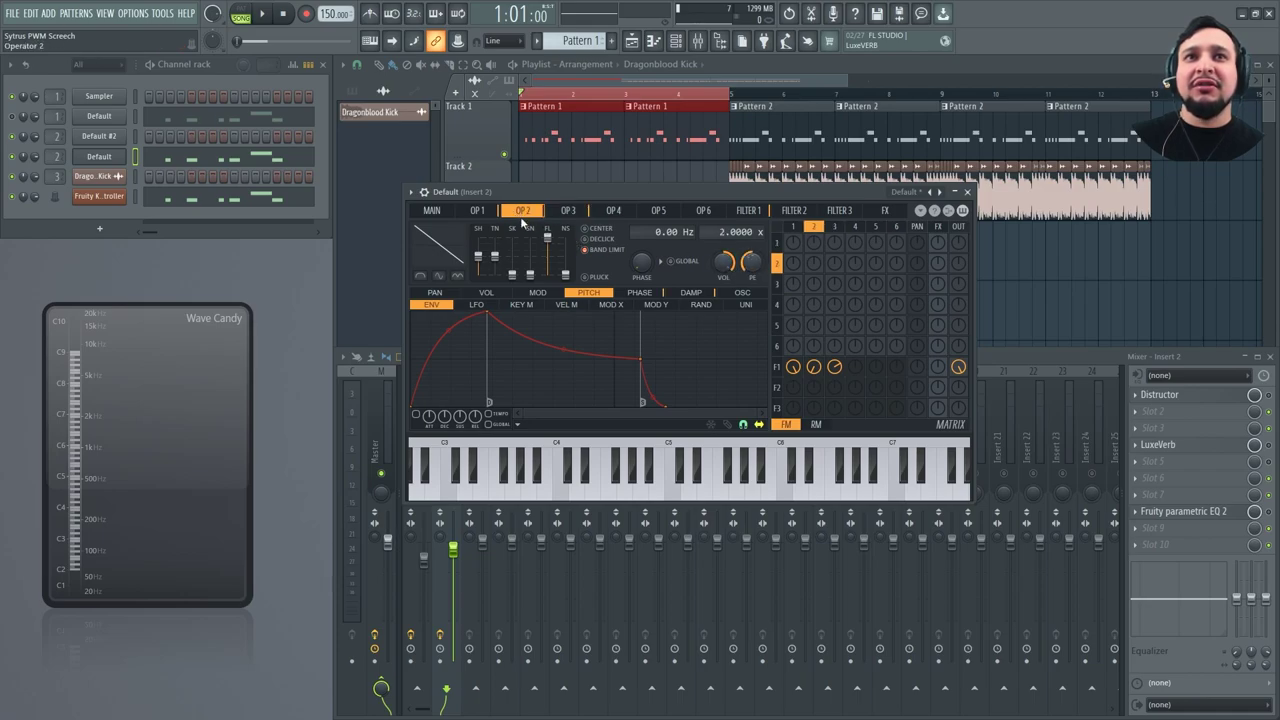
right_click(754, 261)
key(c)
click(574, 211)
right_click(754, 260)
key(p)
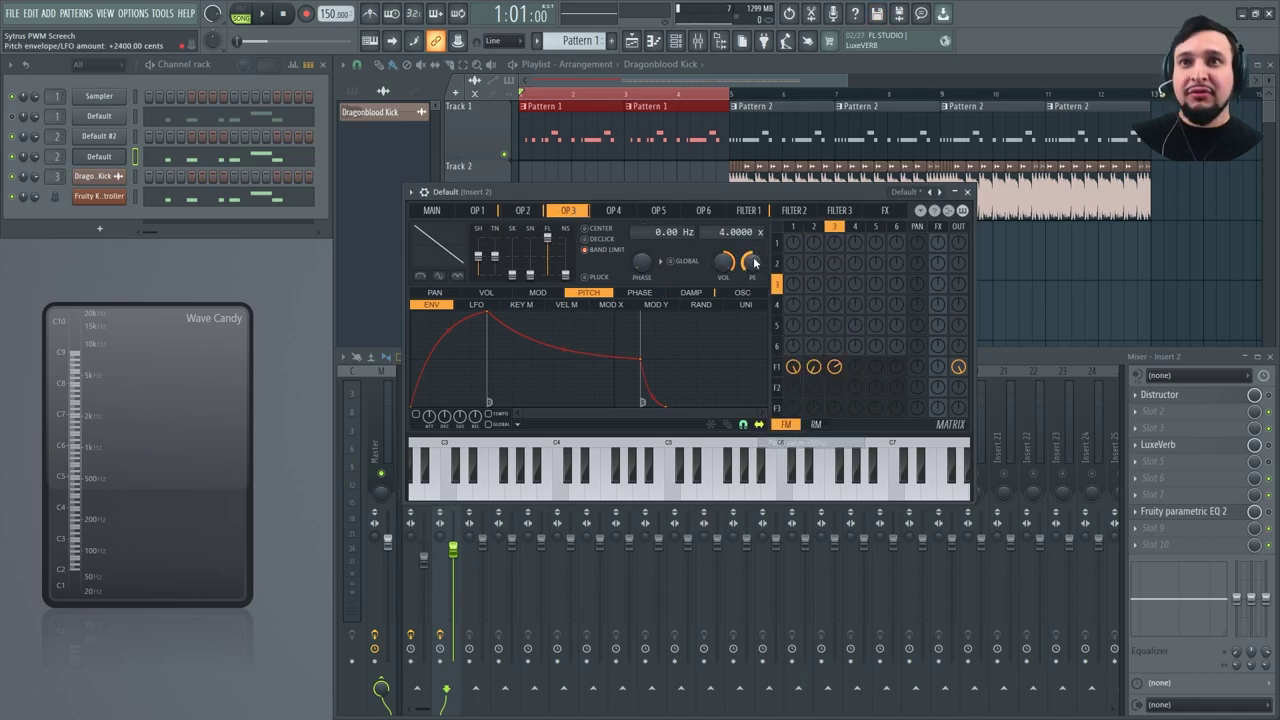
Copy operator 1's linear pitch envelope state to operators 2 and 3 and listen to the loop.
click(477, 214)
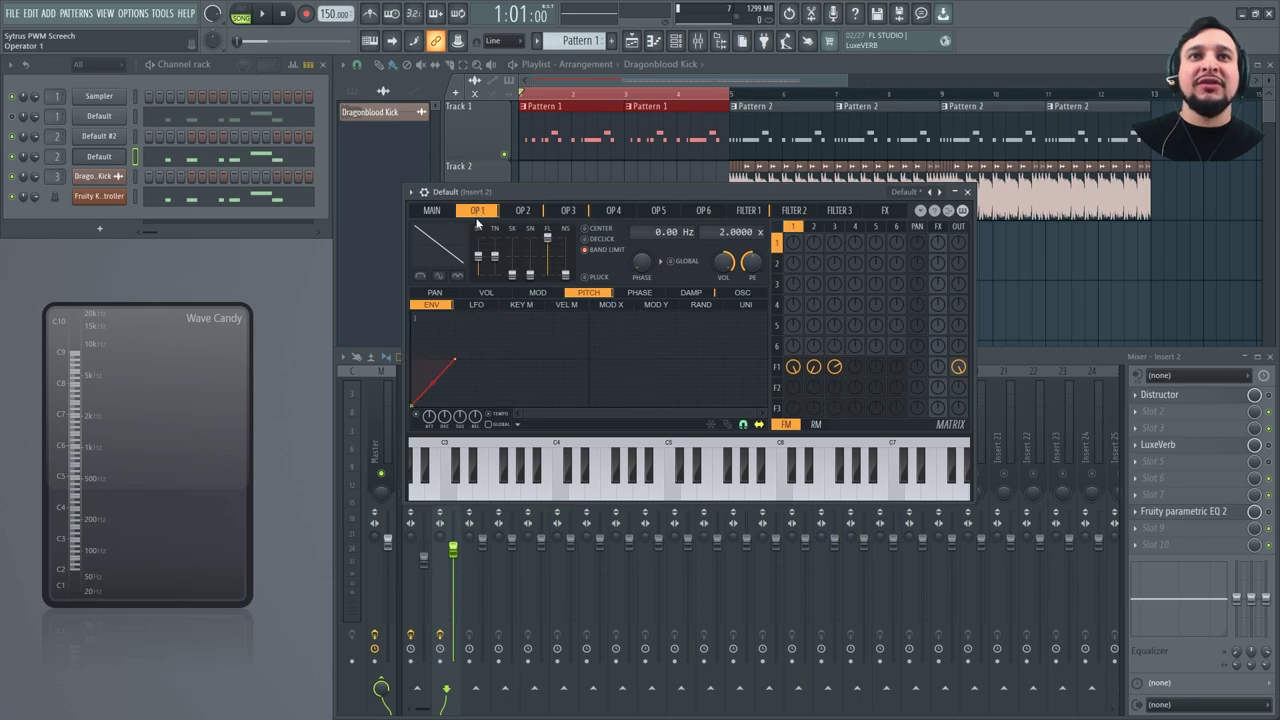
click(519, 425)
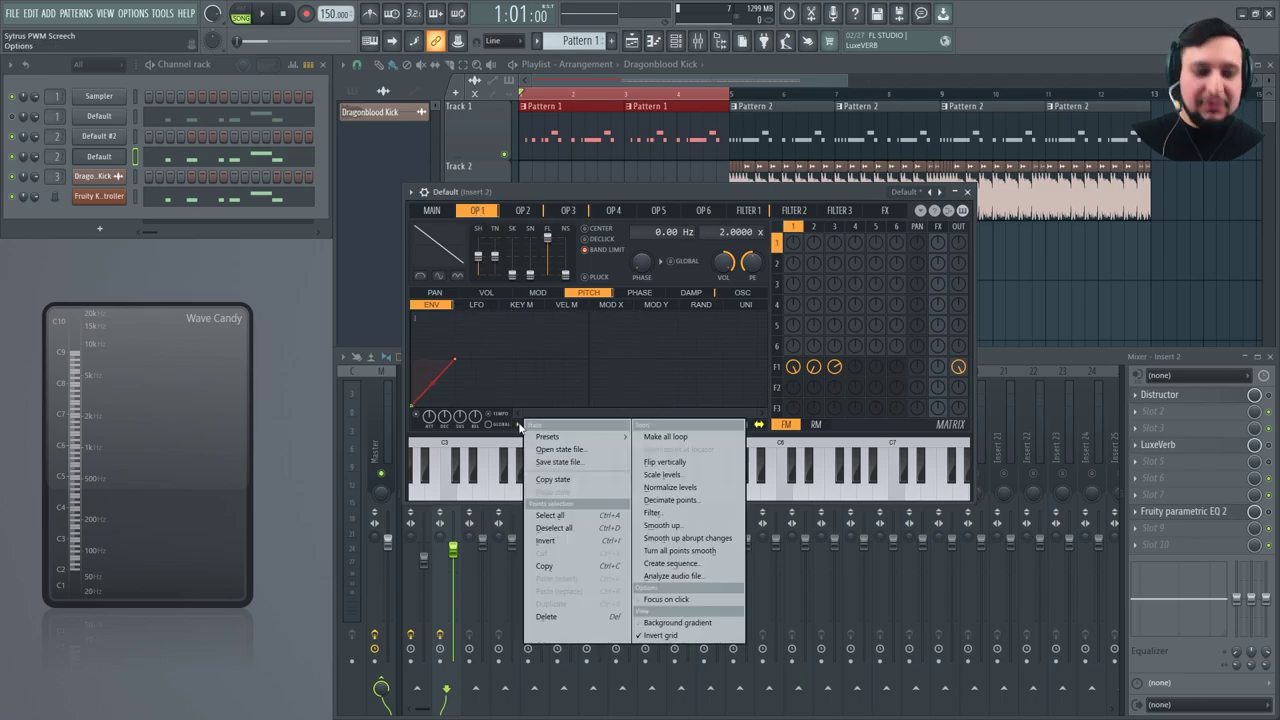
key(Escape)
click(523, 211)
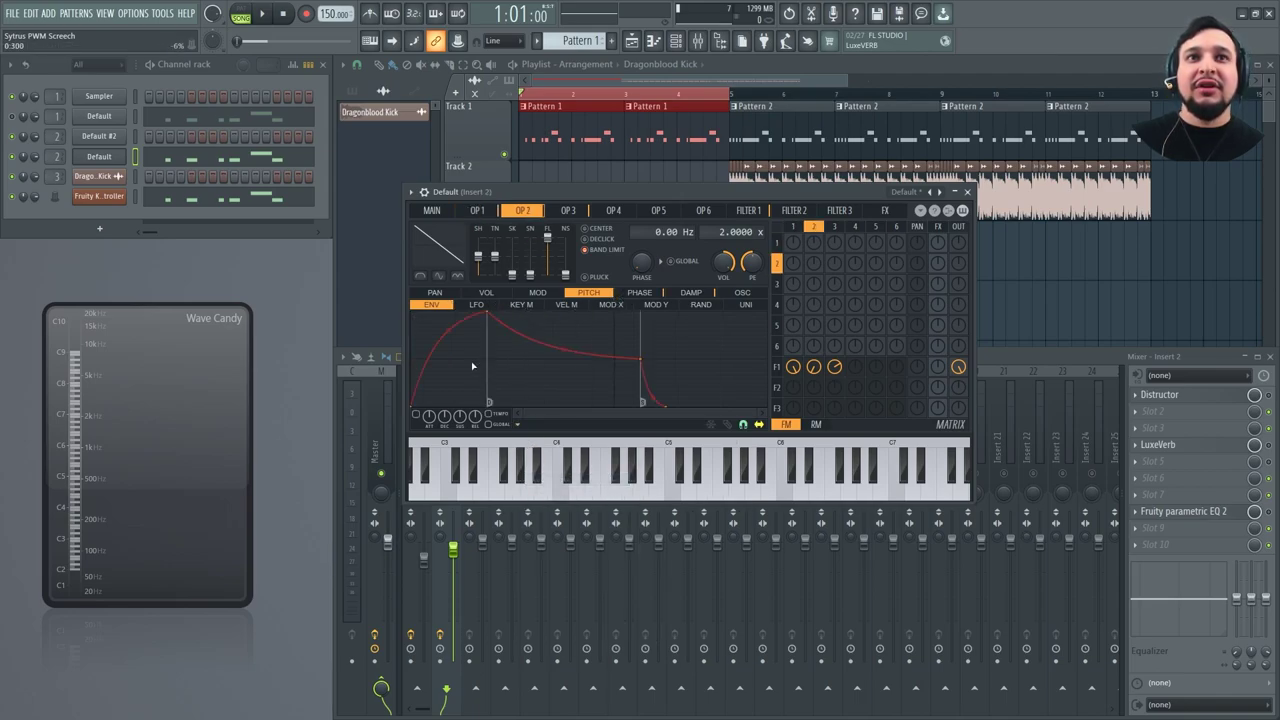
click(518, 426)
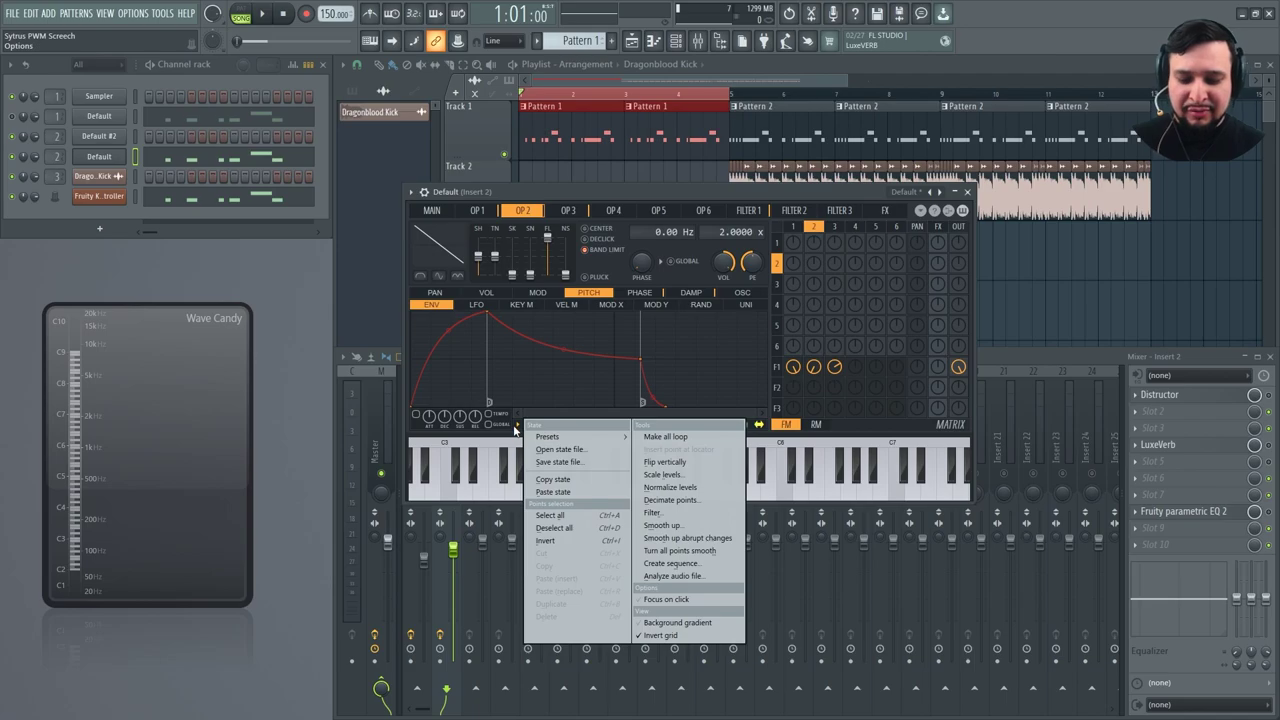
key(Escape)
click(568, 211)
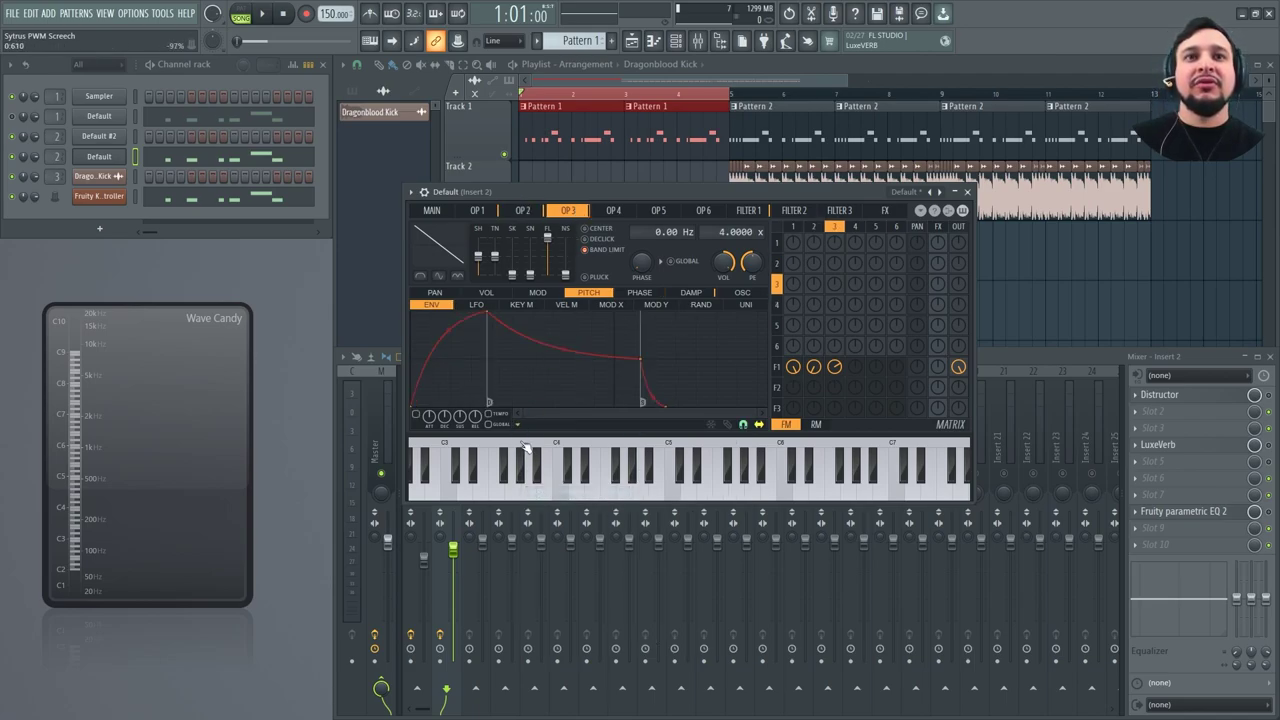
click(518, 426)
click(553, 492)
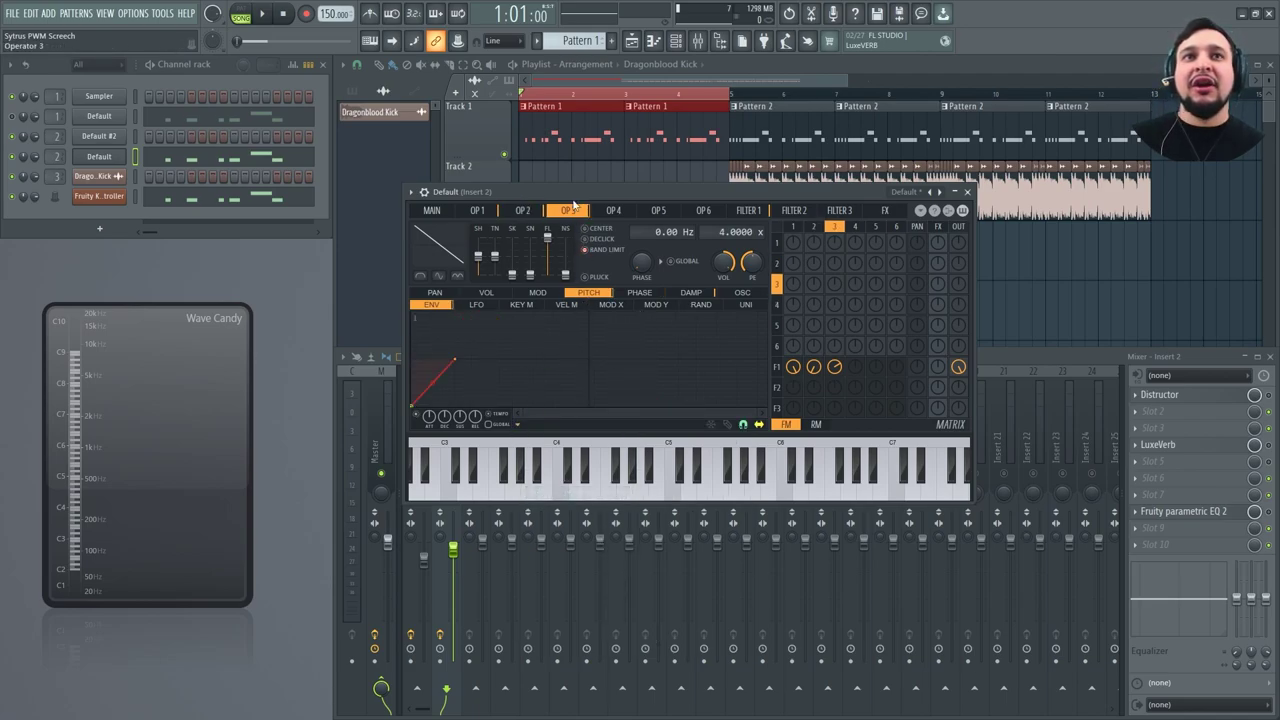
key(space)
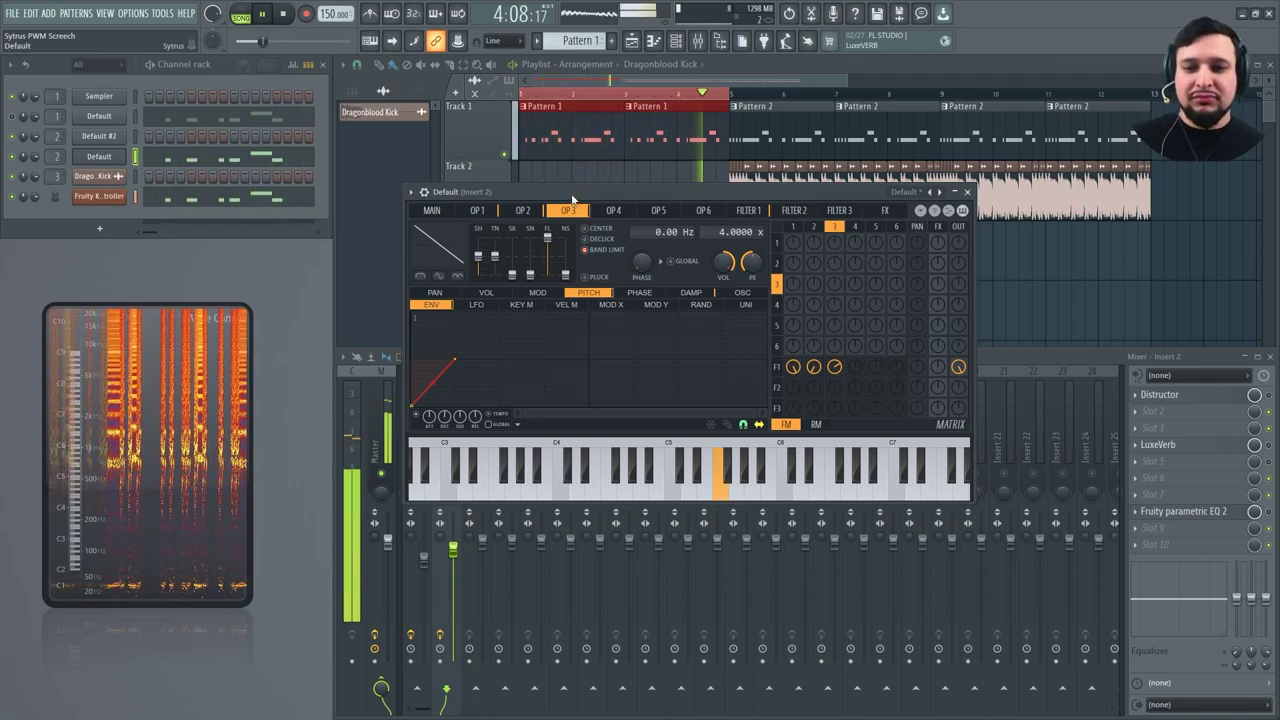
key(space)
Bend operator 1's pitch envelope into a fast-rising curve that levels off and copy the envelope state.
click(477, 210)
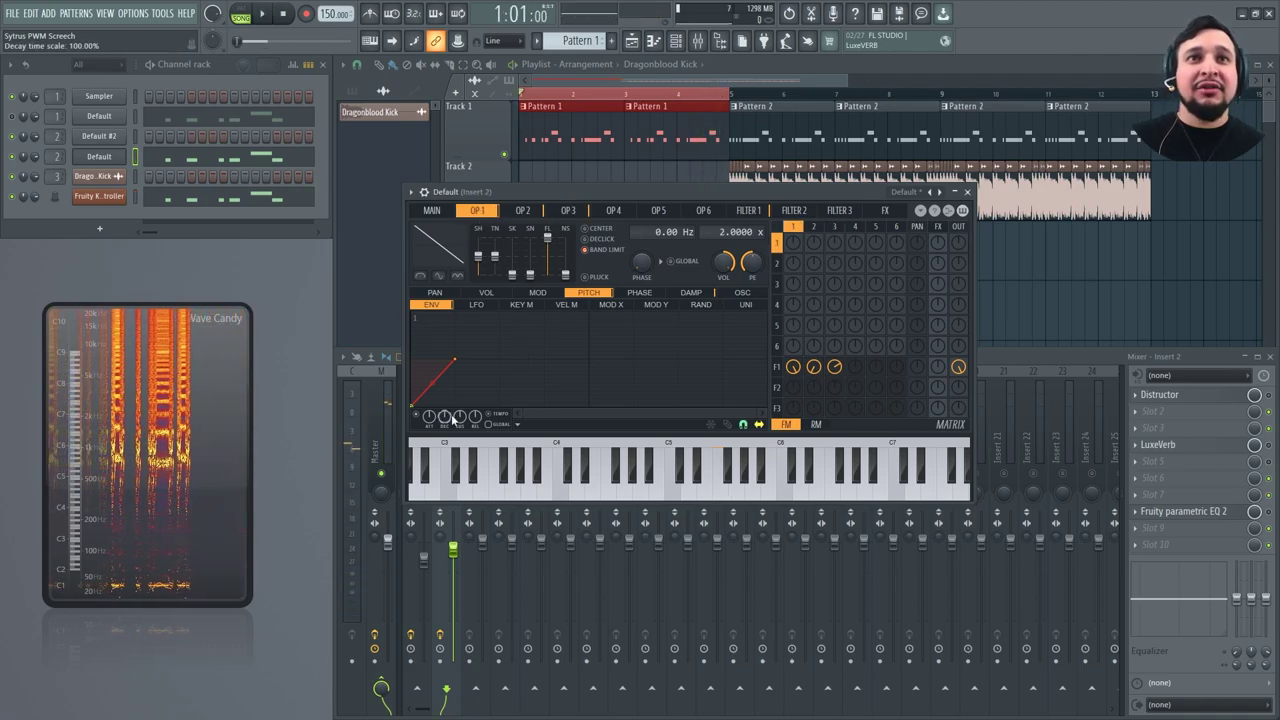
drag(432, 382, 432, 361)
click(516, 424)
click(514, 421)
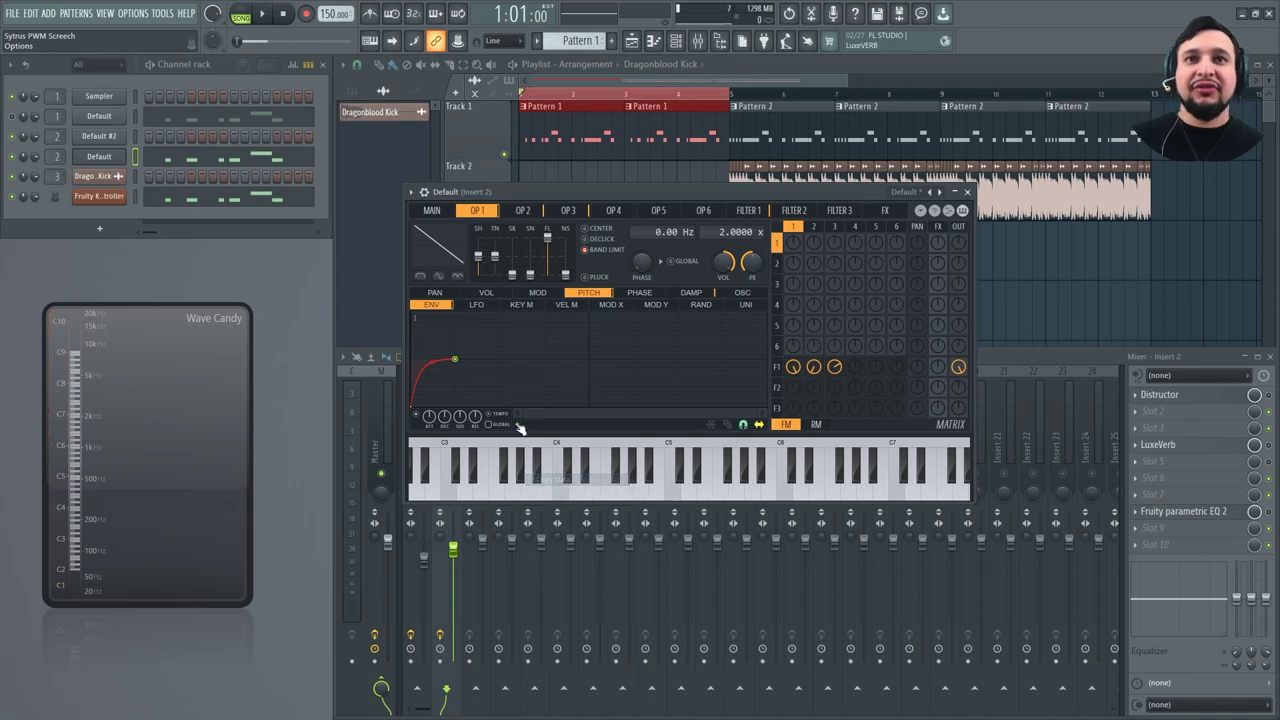
Paste the curved pitch envelope state into operators 2 and 3 and audition the loop.
click(522, 211)
right_click(516, 428)
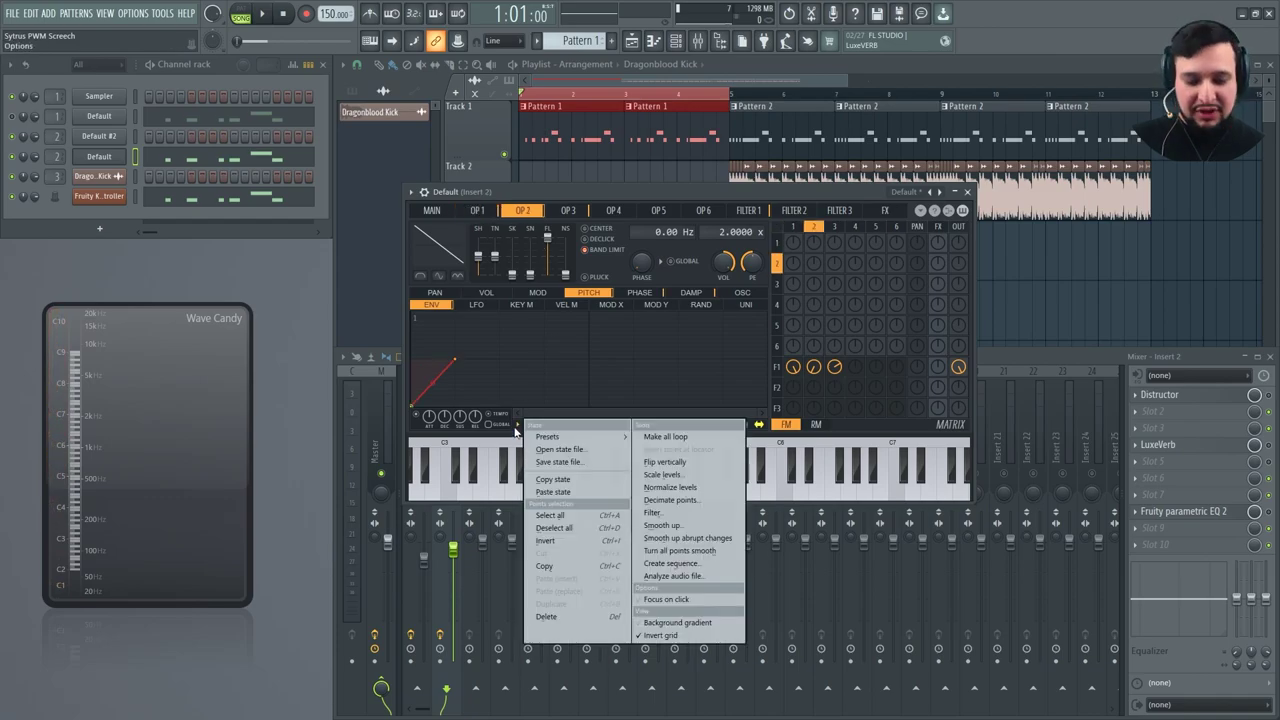
click(516, 428)
click(563, 211)
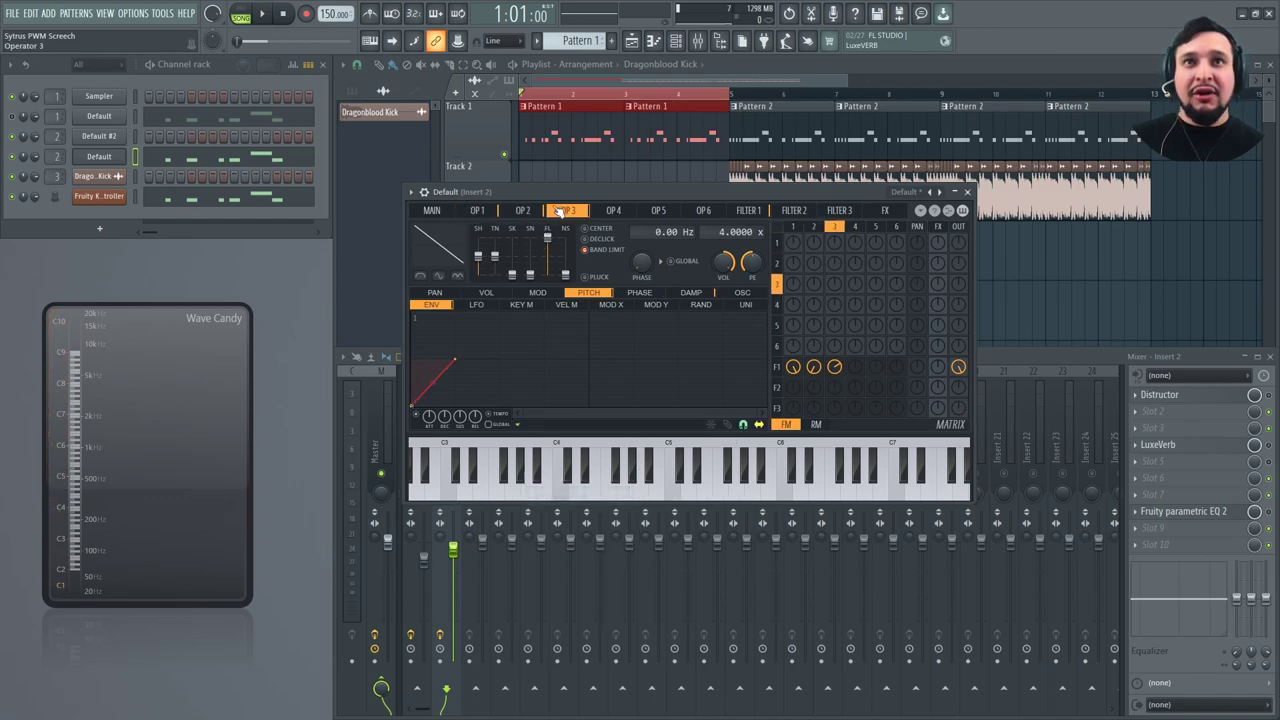
right_click(519, 426)
key(p)
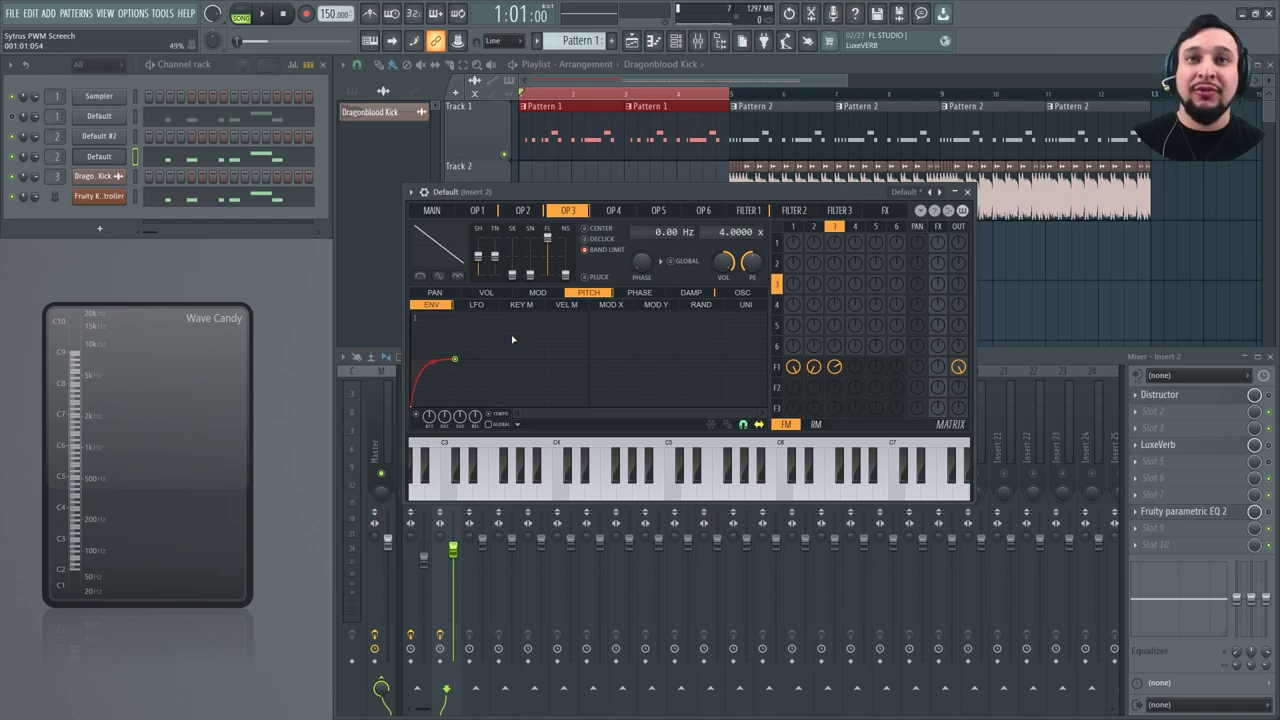
key(space)
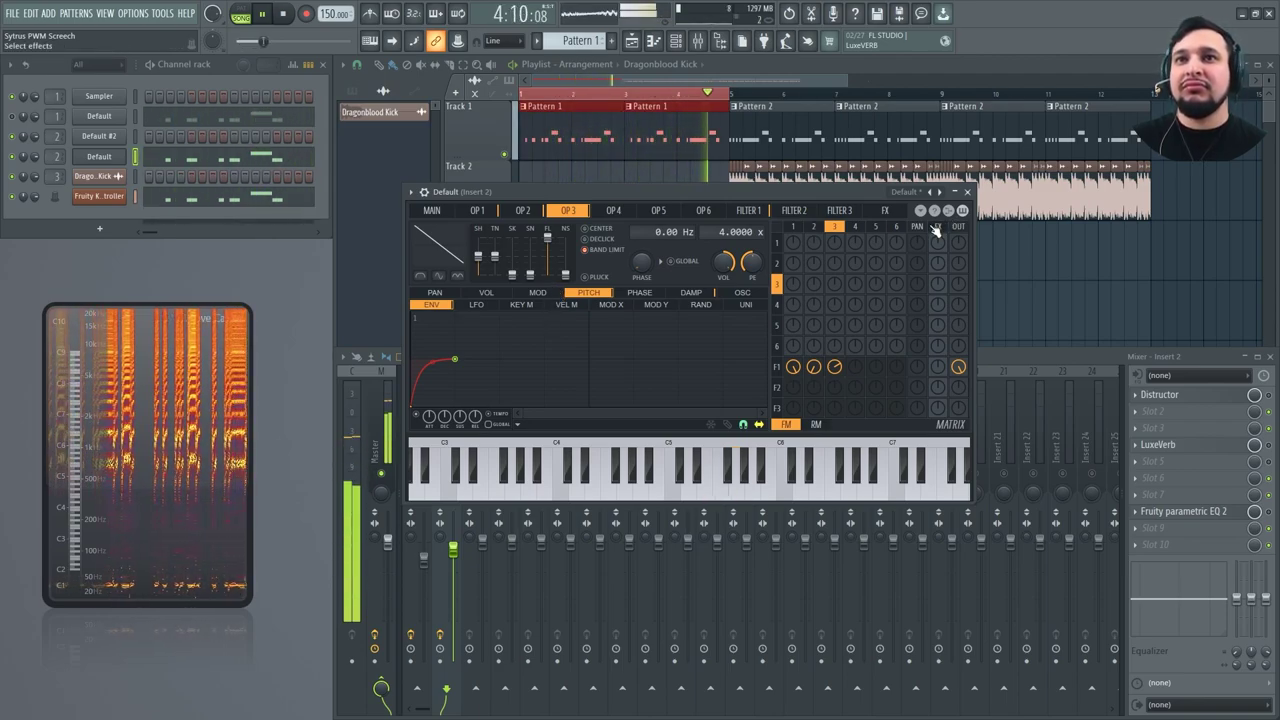
key(space)
Send operators 1 and 2 fully and operator 3 at 45% to Filter 2, and route Filter 2 to the output.
click(748, 210)
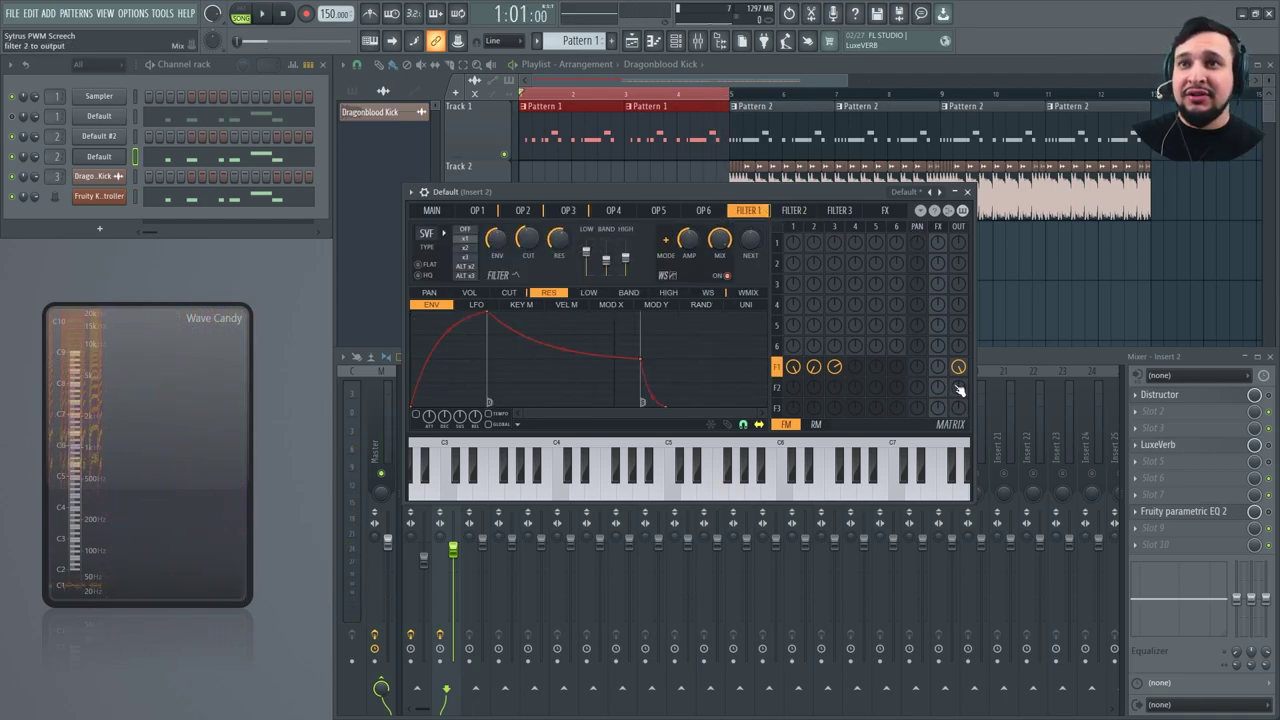
drag(793, 387, 793, 378)
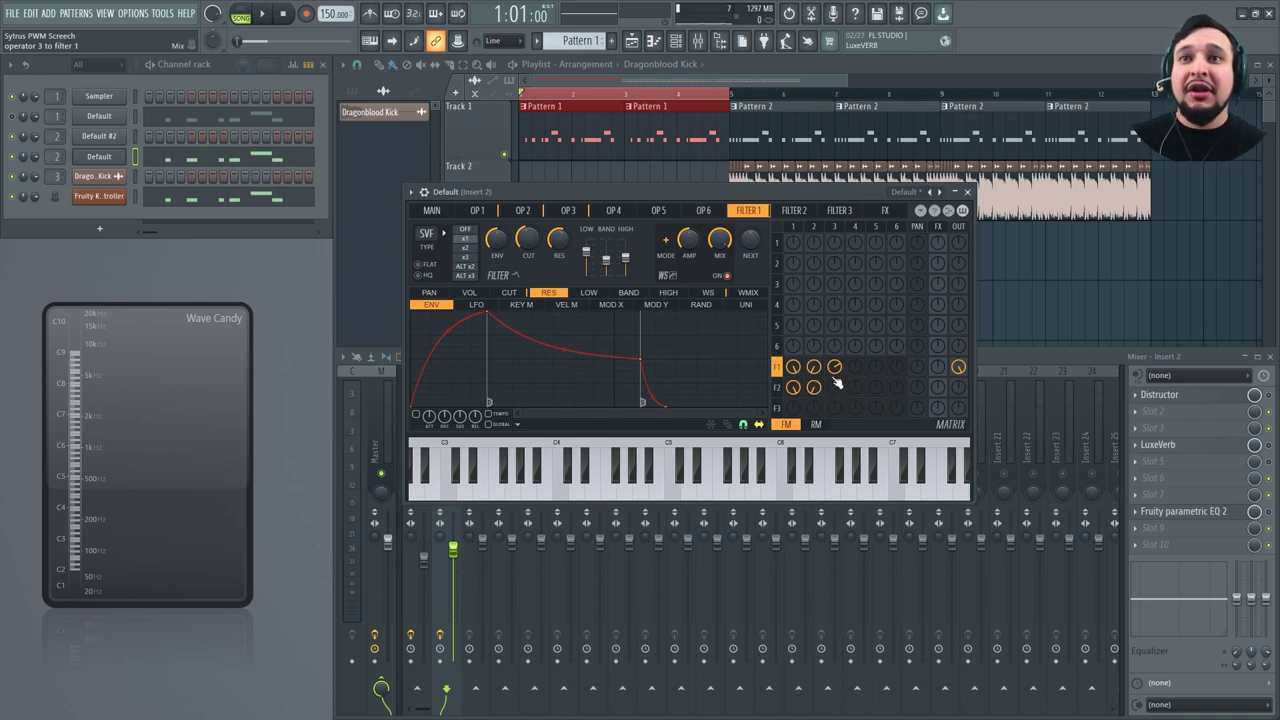
mouse_move(835, 372)
mouse_down()
mouse_move(835, 358)
mouse_move(835, 385)
mouse_up()
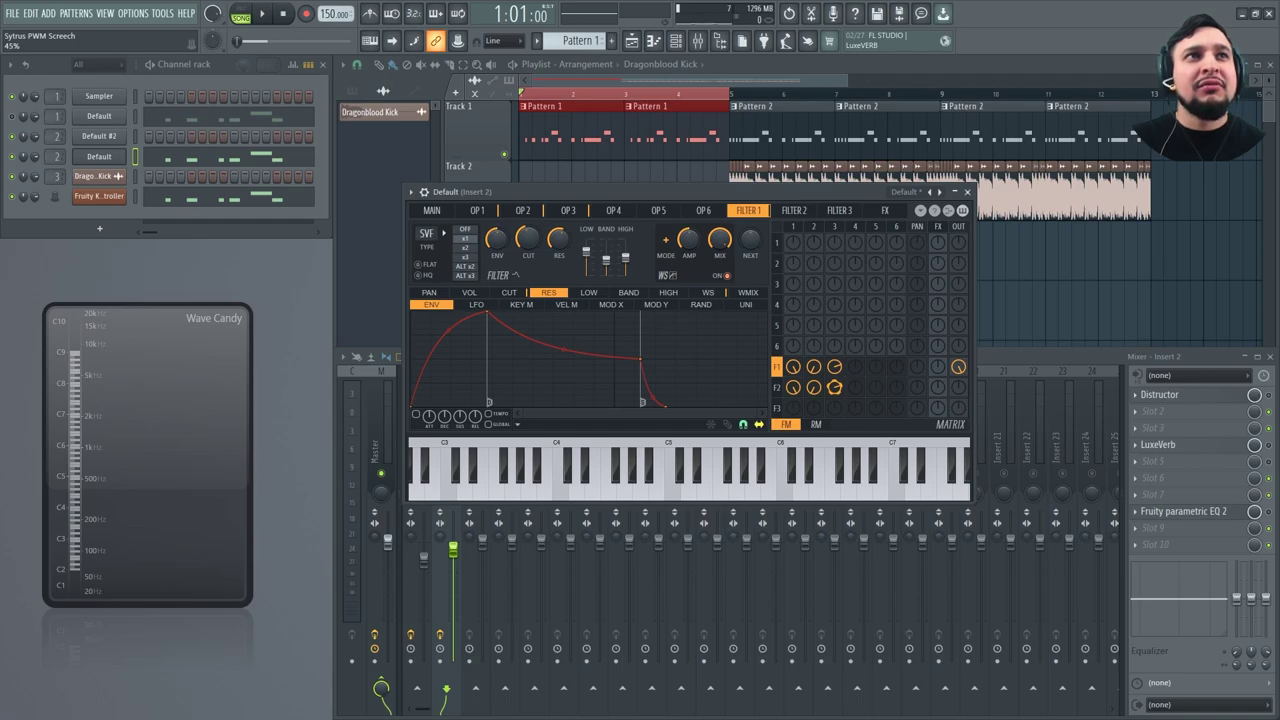
drag(958, 388, 958, 384)
click(794, 210)
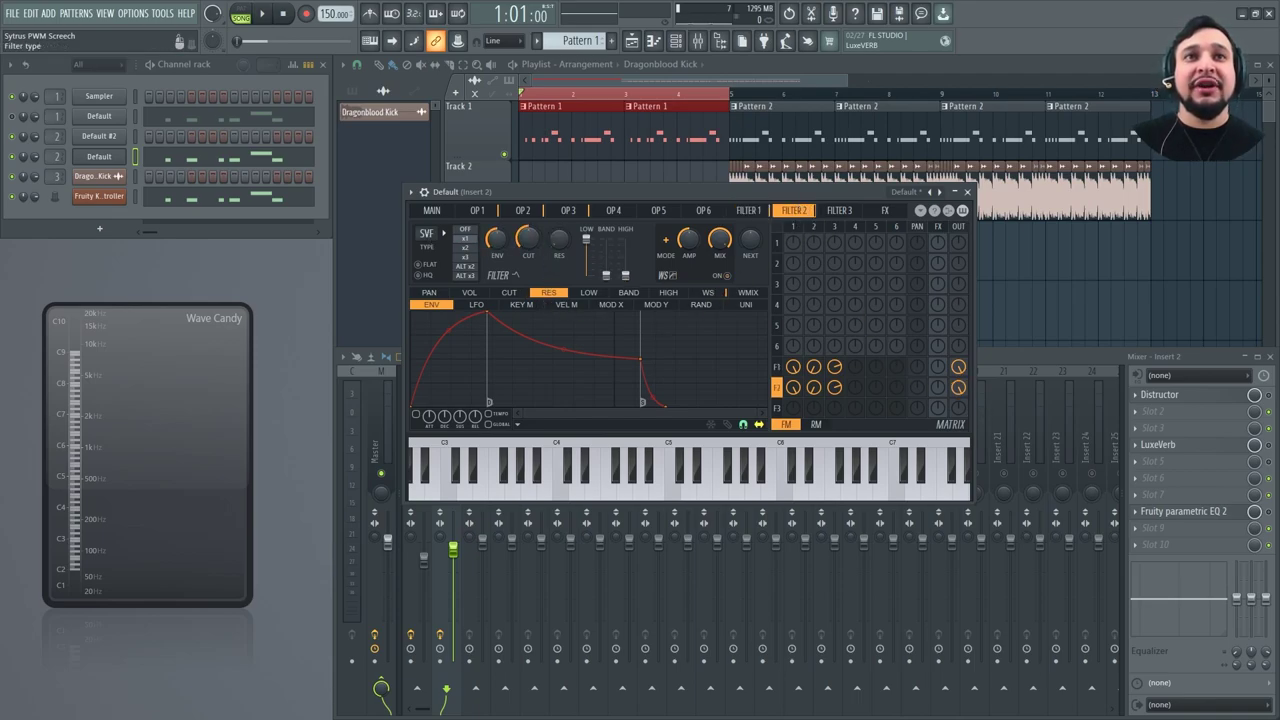
Set Filter 2 to Chocolate state variable with low removed and band and high raised, and lift its waveshaper curve to the top.
mouse_move(427, 234)
mouse_down()
mouse_move(427, 222)
mouse_move(427, 246)
mouse_up()
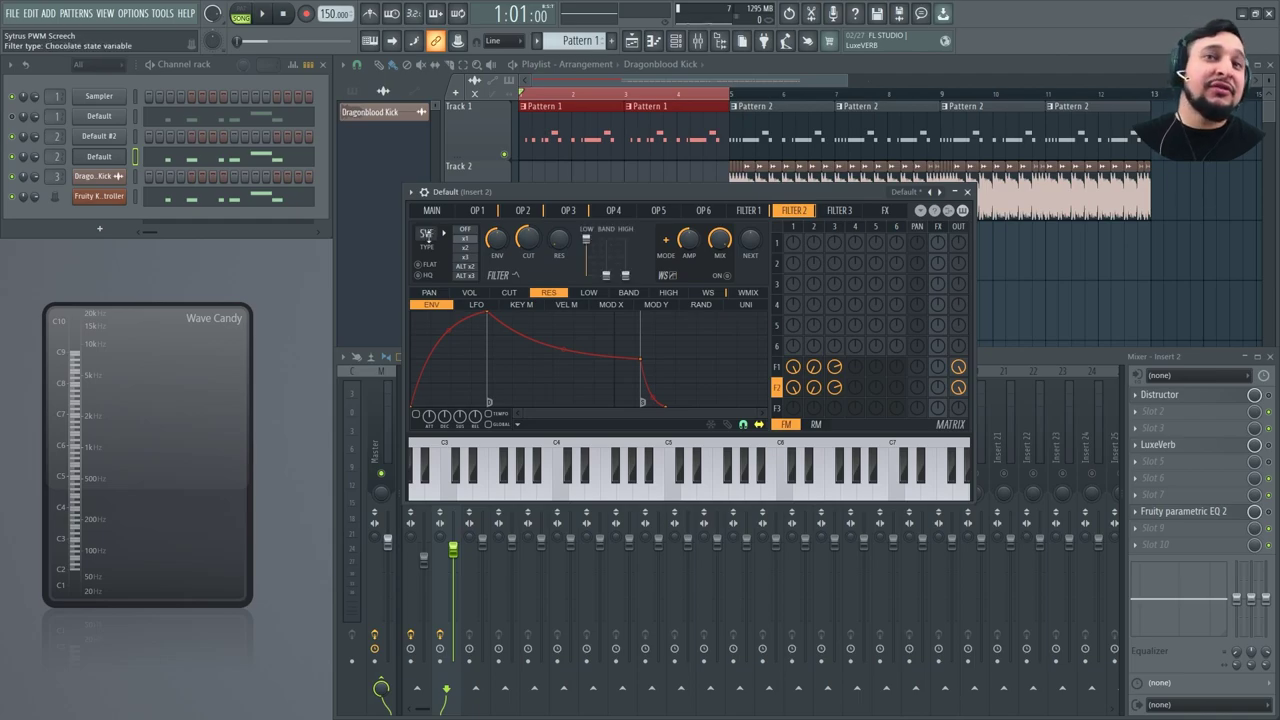
drag(586, 238, 586, 276)
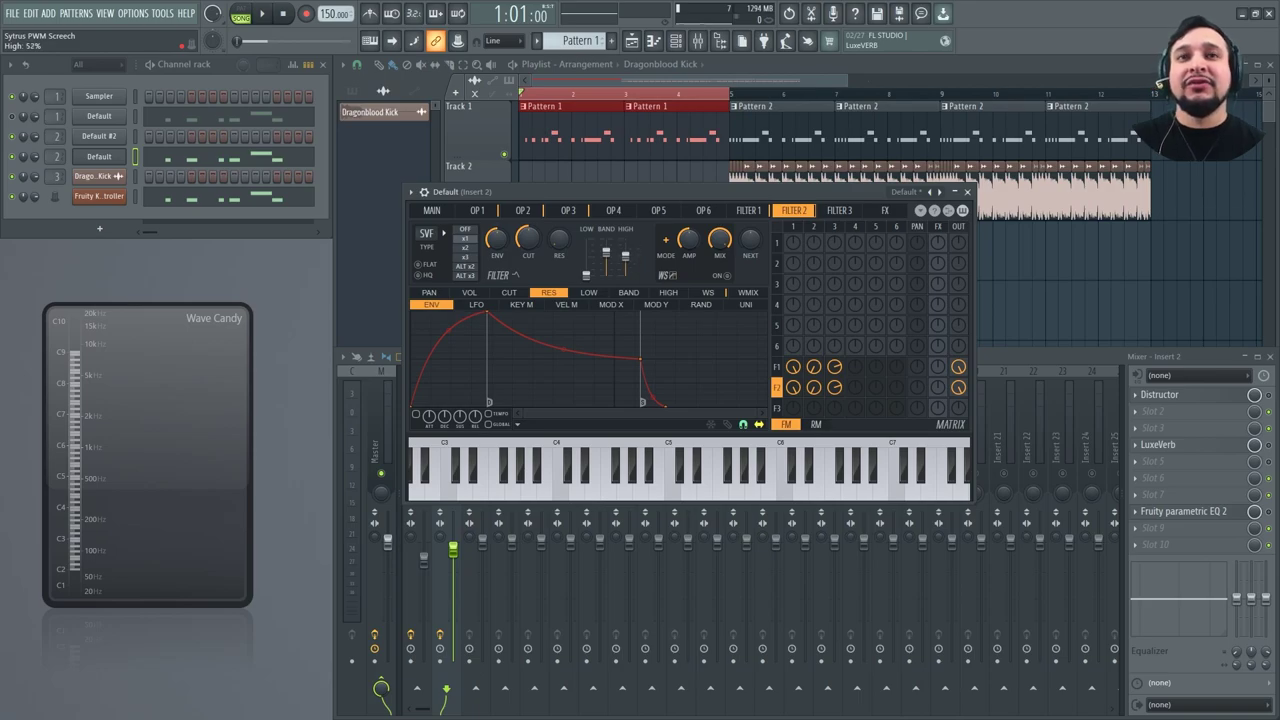
click(708, 292)
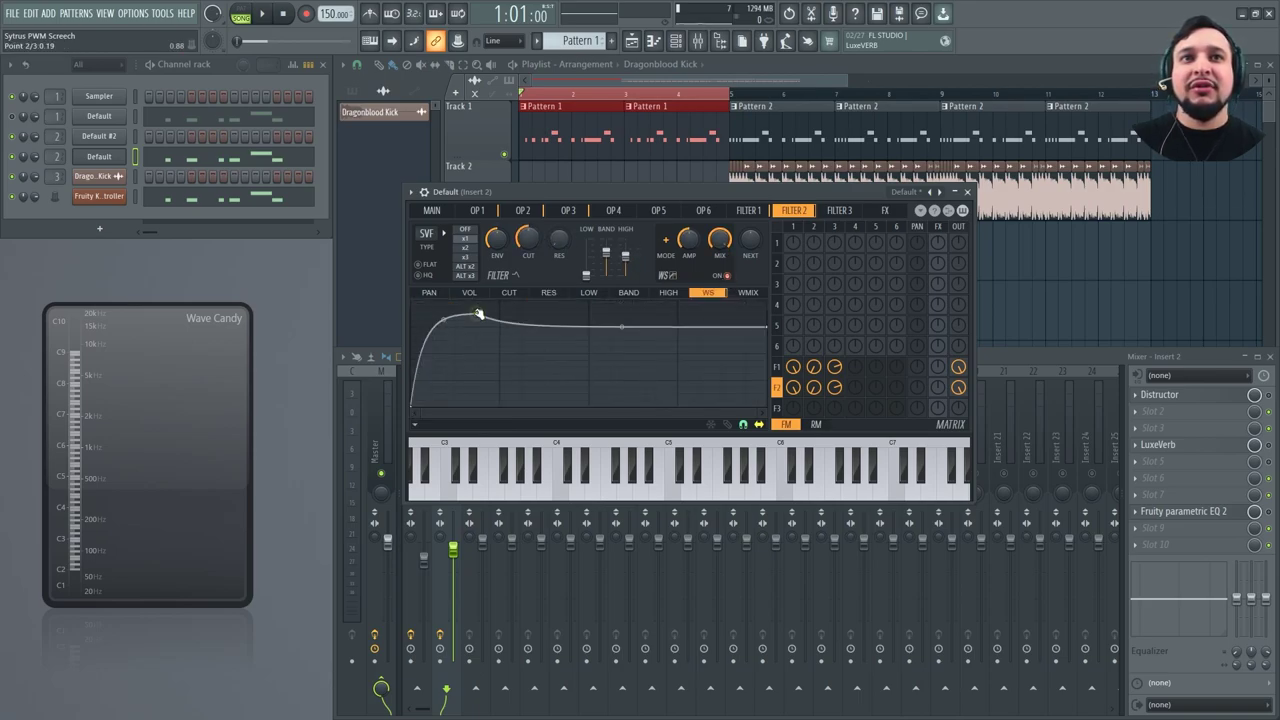
drag(769, 328, 769, 298)
drag(477, 314, 453, 290)
Tilt the cutoff keyboard mapping of Filter 1 and Filter 2 into a ramp rising toward the higher notes.
click(748, 210)
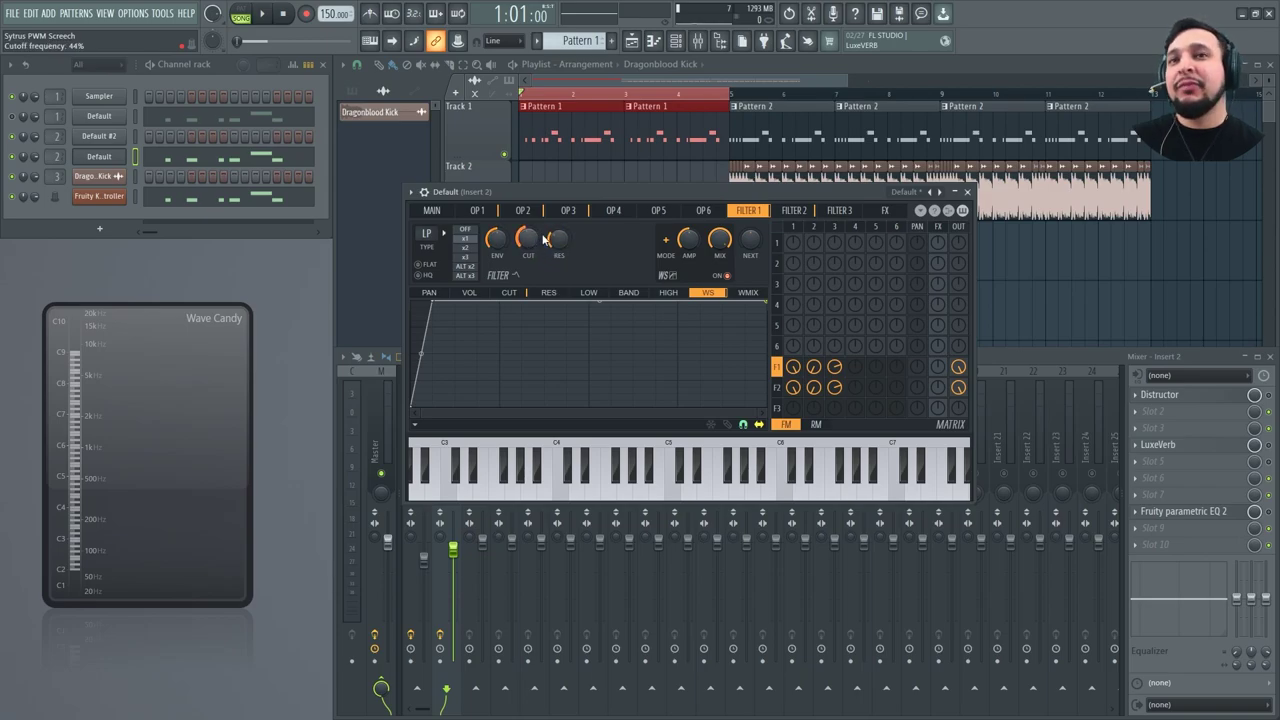
click(509, 293)
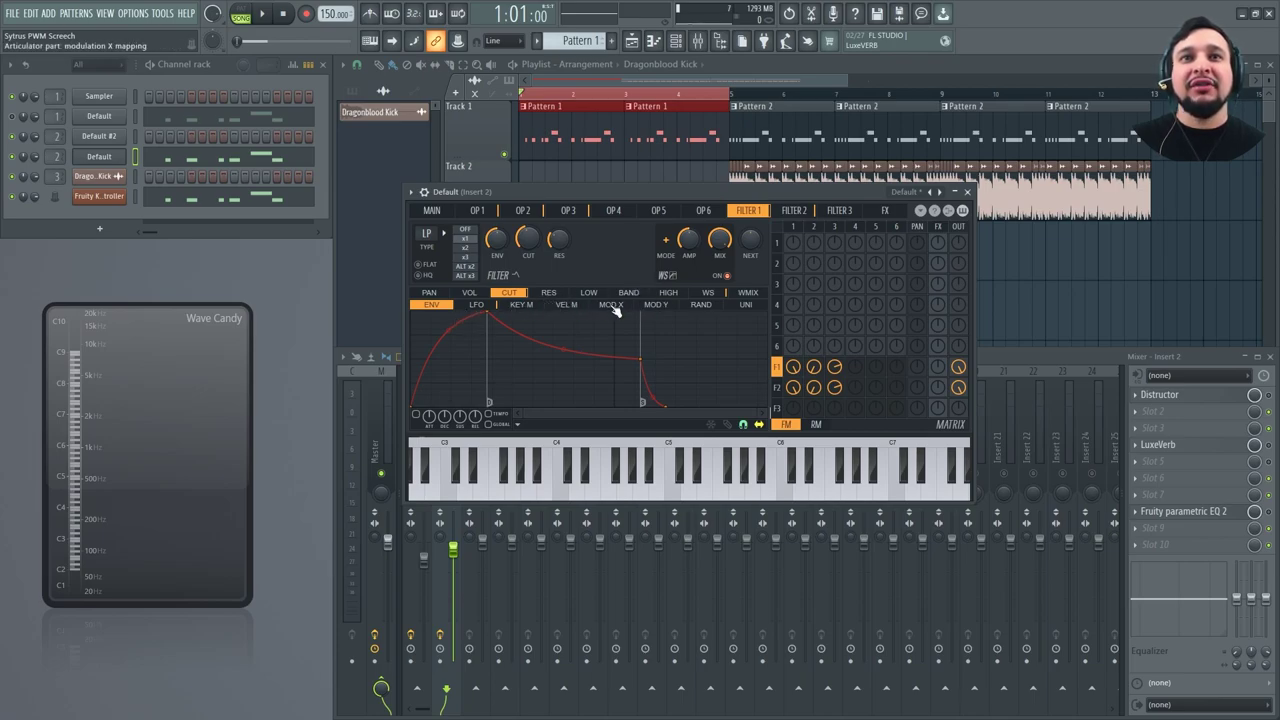
click(522, 305)
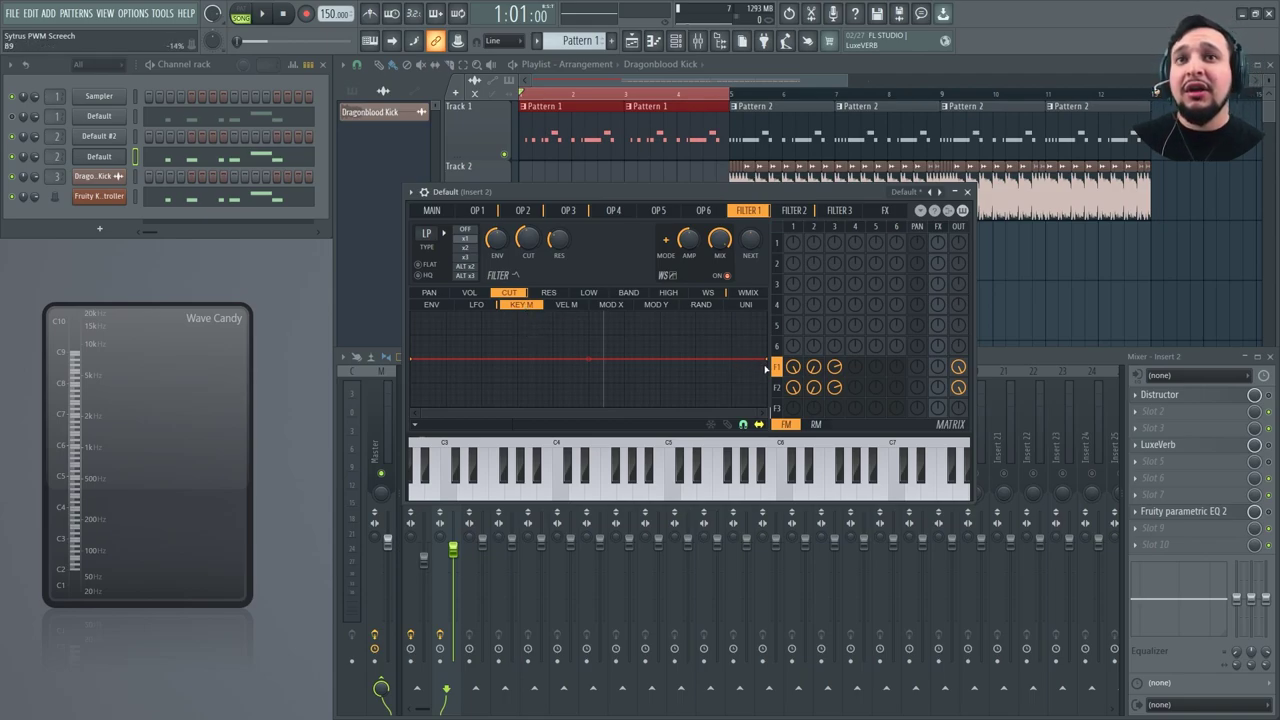
click(795, 211)
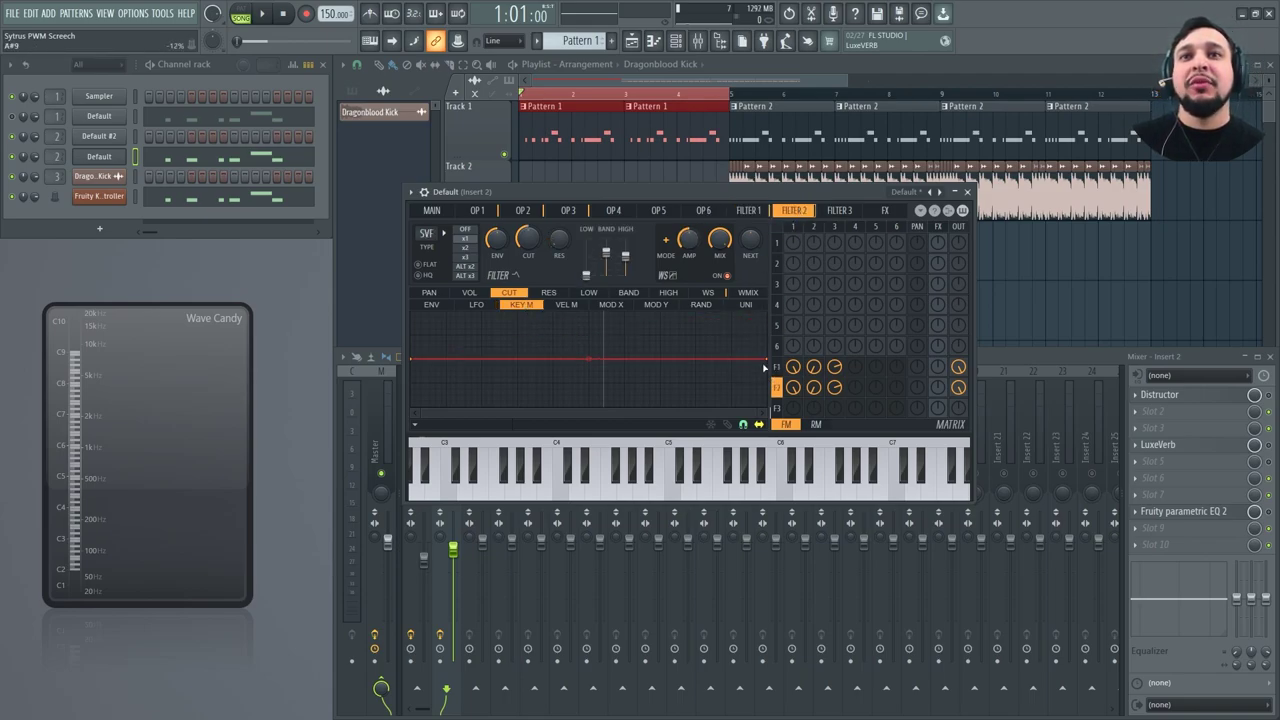
drag(764, 362, 765, 313)
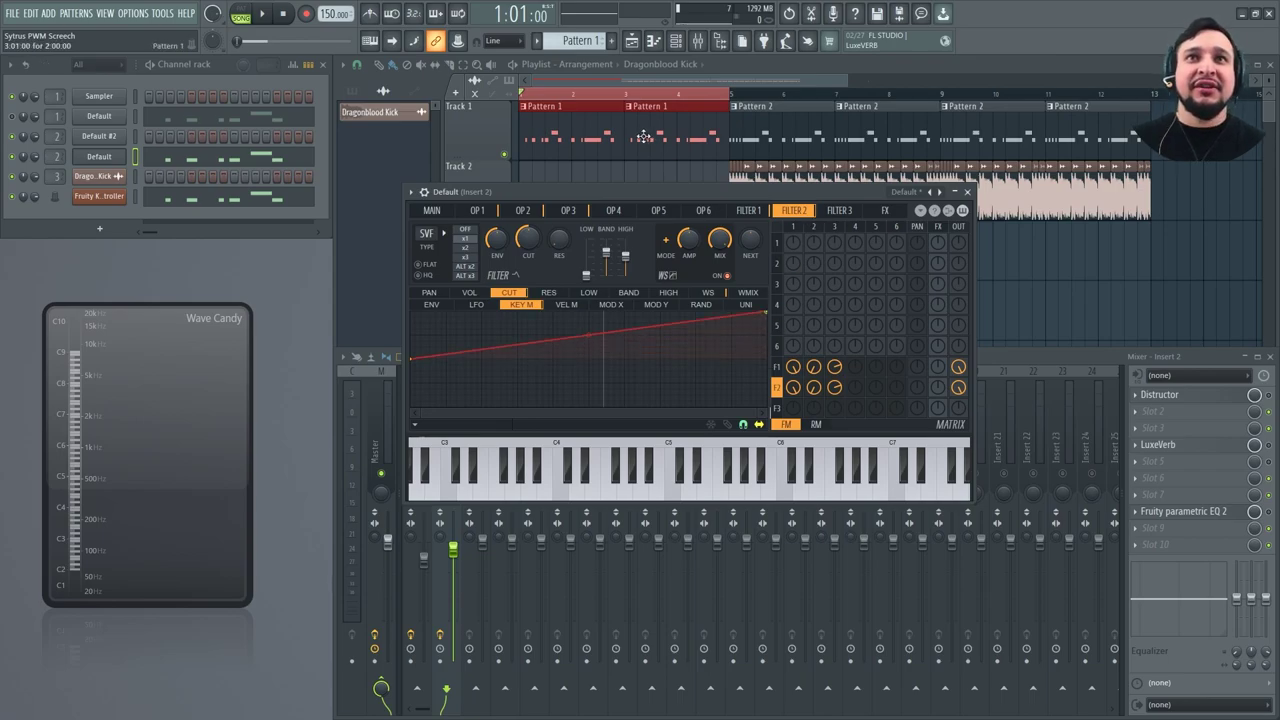
Show Pattern 1's piano roll for the screech channel above a lowered Sytrus window and audition the loop.
double_click(617, 123)
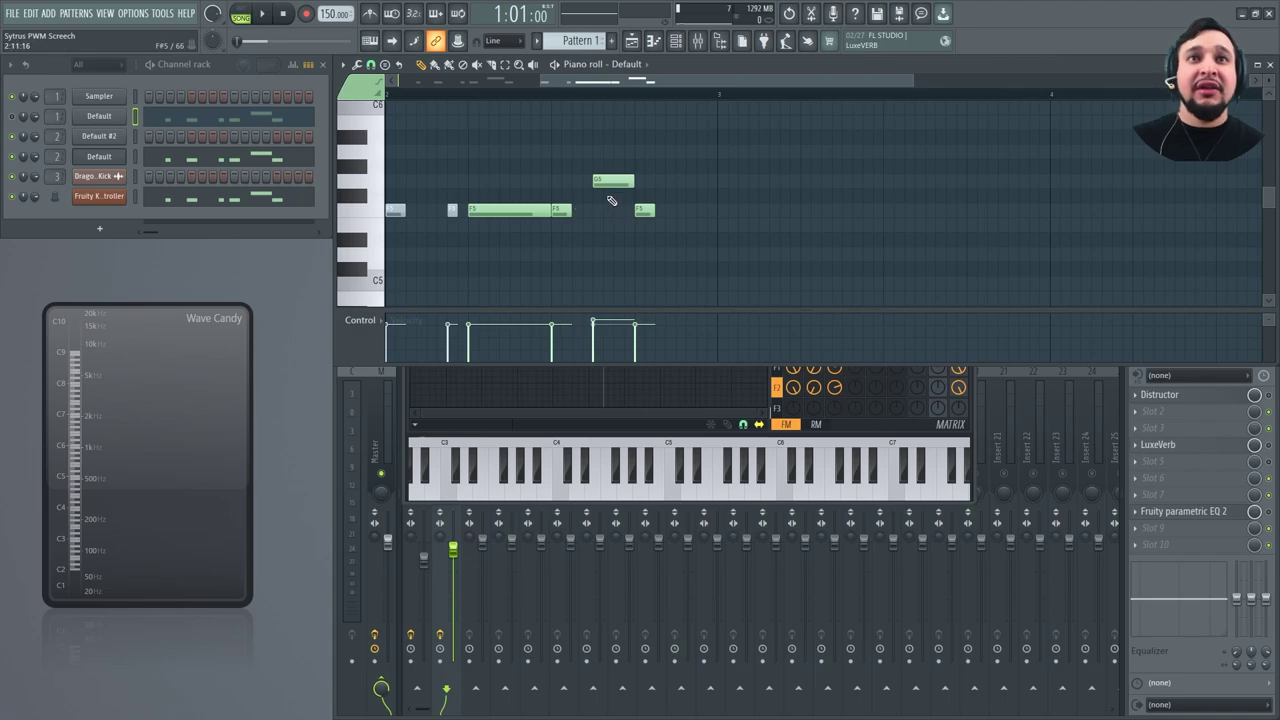
click(686, 421)
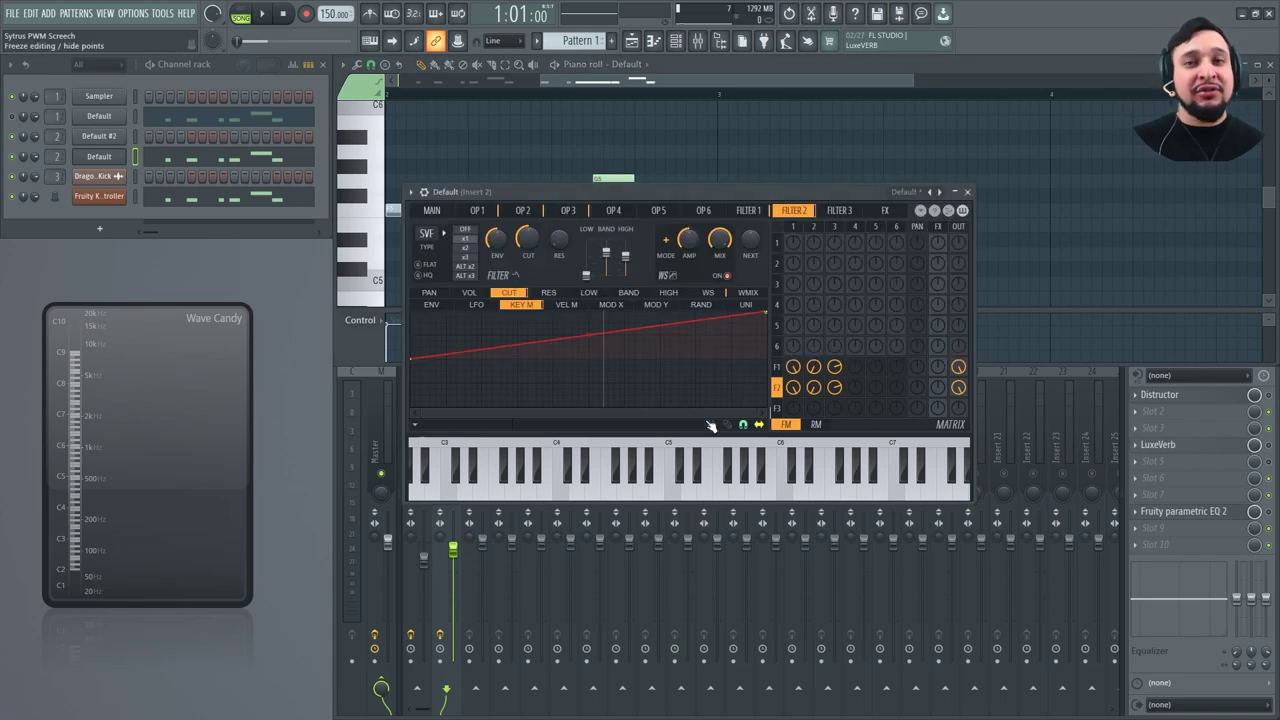
key(space)
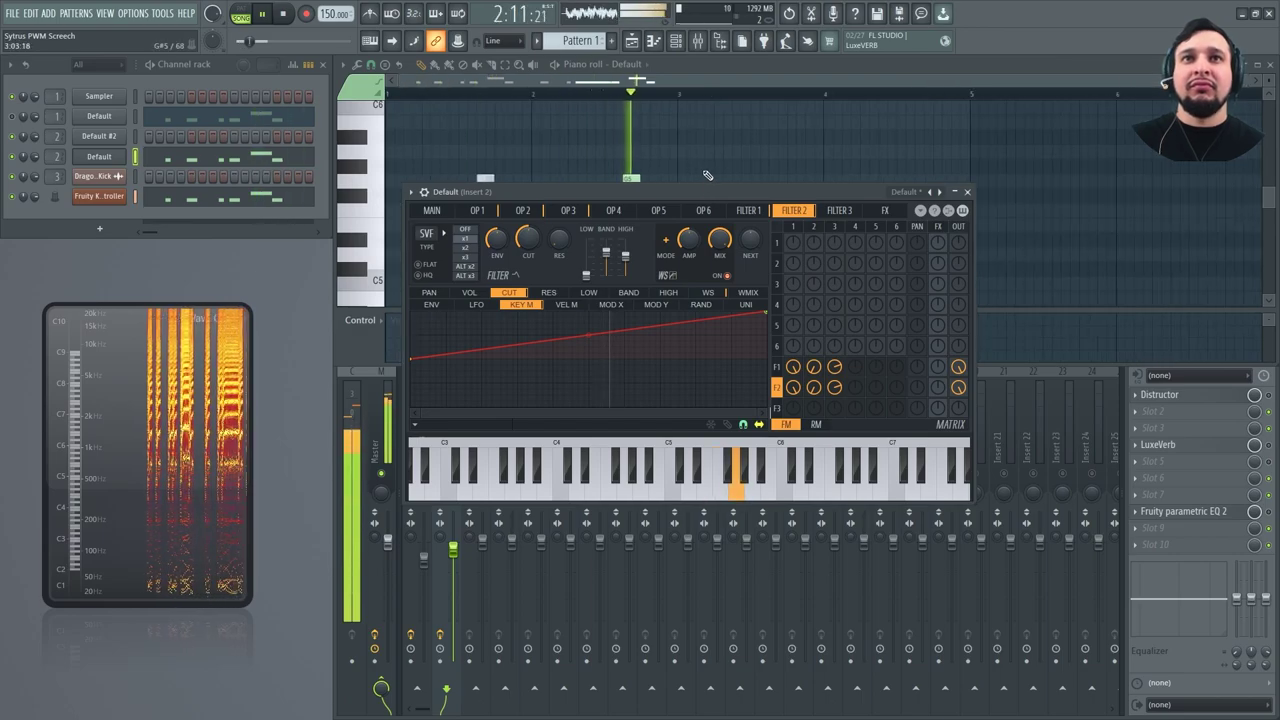
click(183, 160)
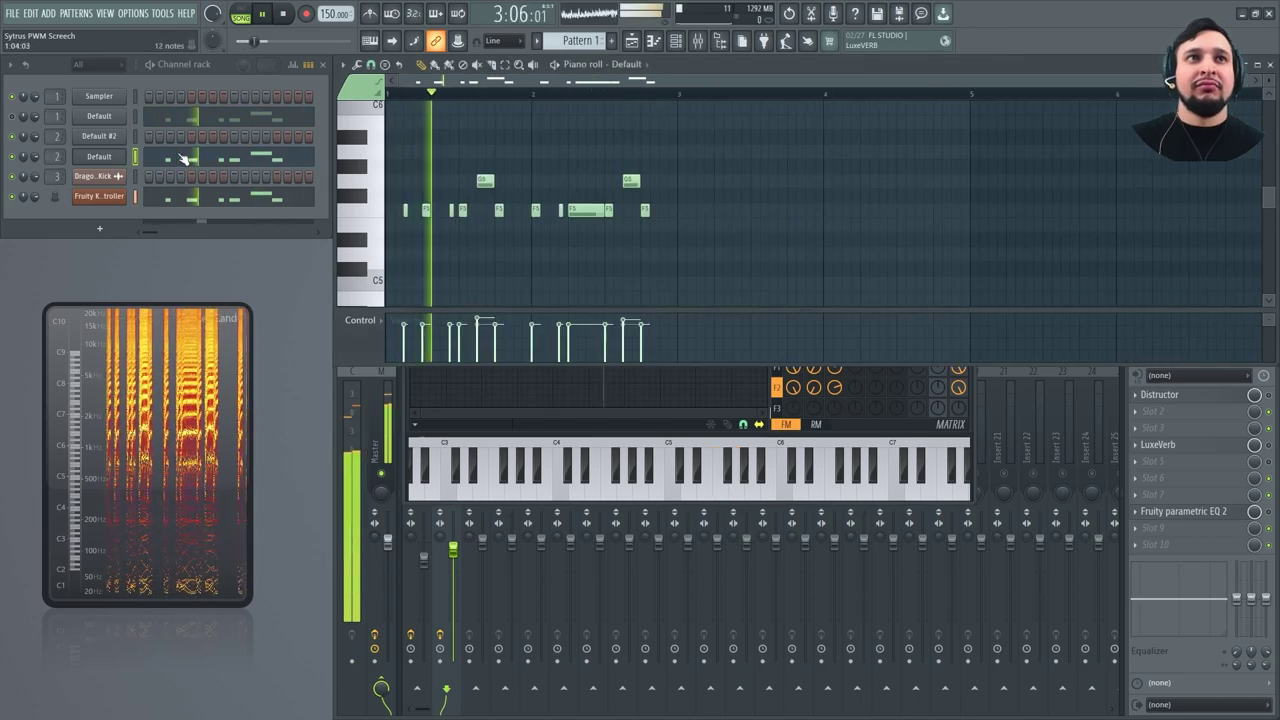
click(686, 418)
drag(569, 189, 557, 256)
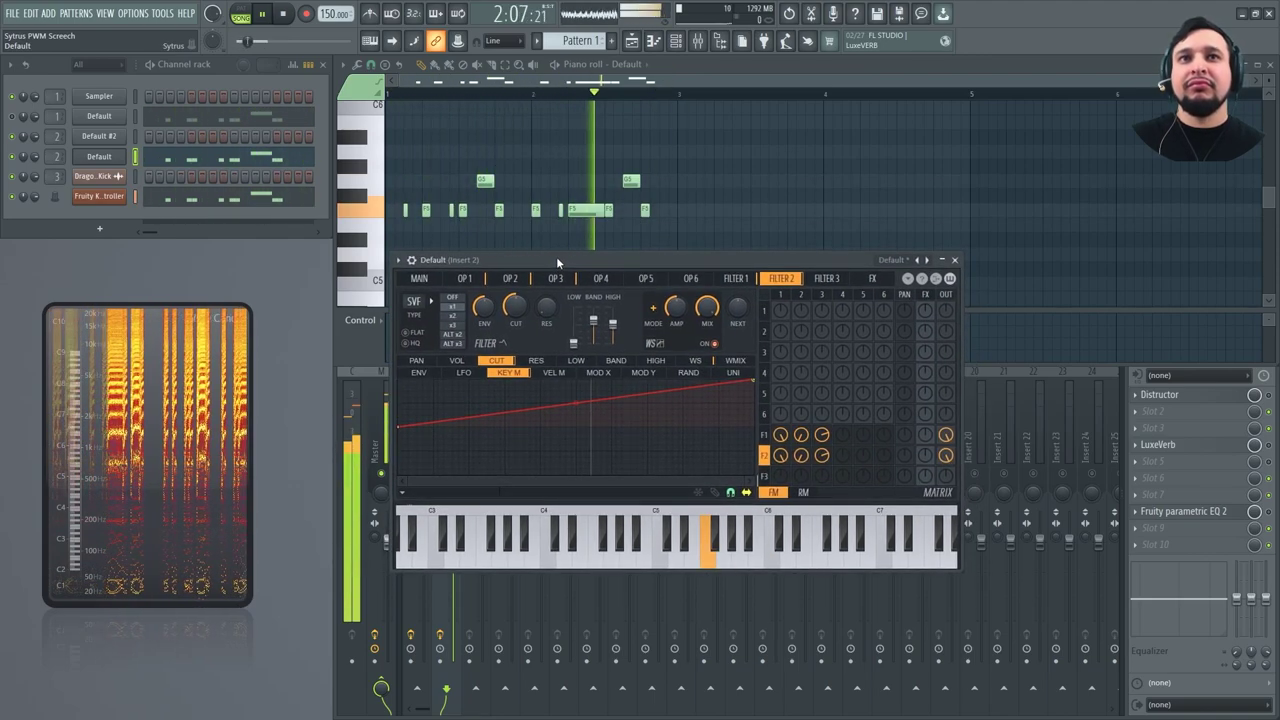
key(space)
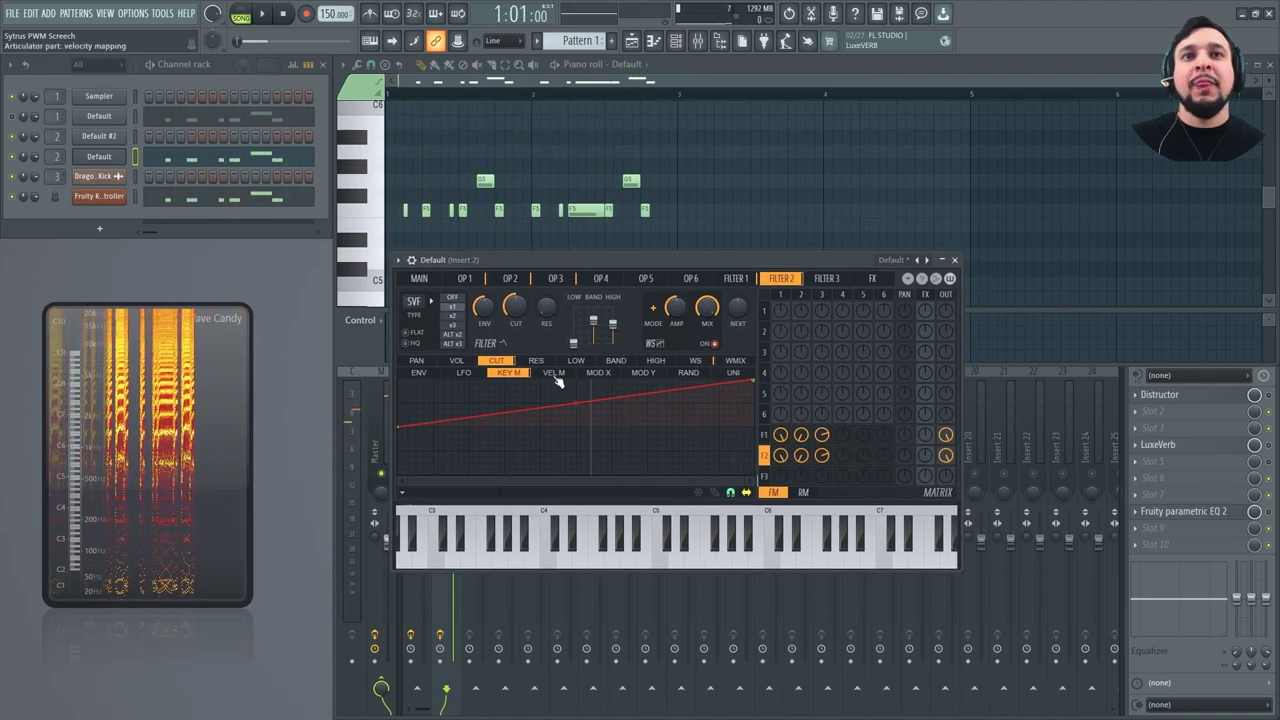
Raise Filter 2's resonance, ease it back slightly, and switch the filter to x2 mode while the loop plays.
key(space)
drag(546, 308, 546, 246)
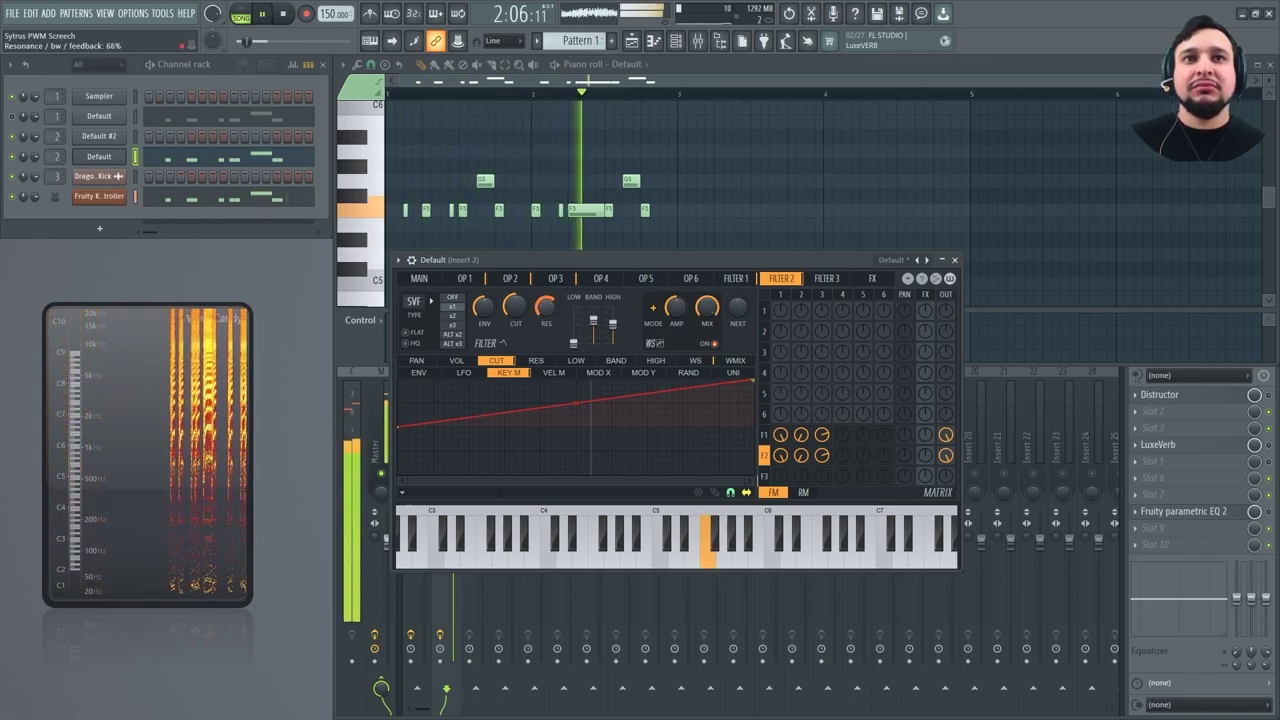
mouse_move(545, 308)
mouse_down()
mouse_move(545, 322)
mouse_move(613, 338)
mouse_move(593, 320)
mouse_move(516, 314)
mouse_move(516, 326)
mouse_move(545, 318)
mouse_up()
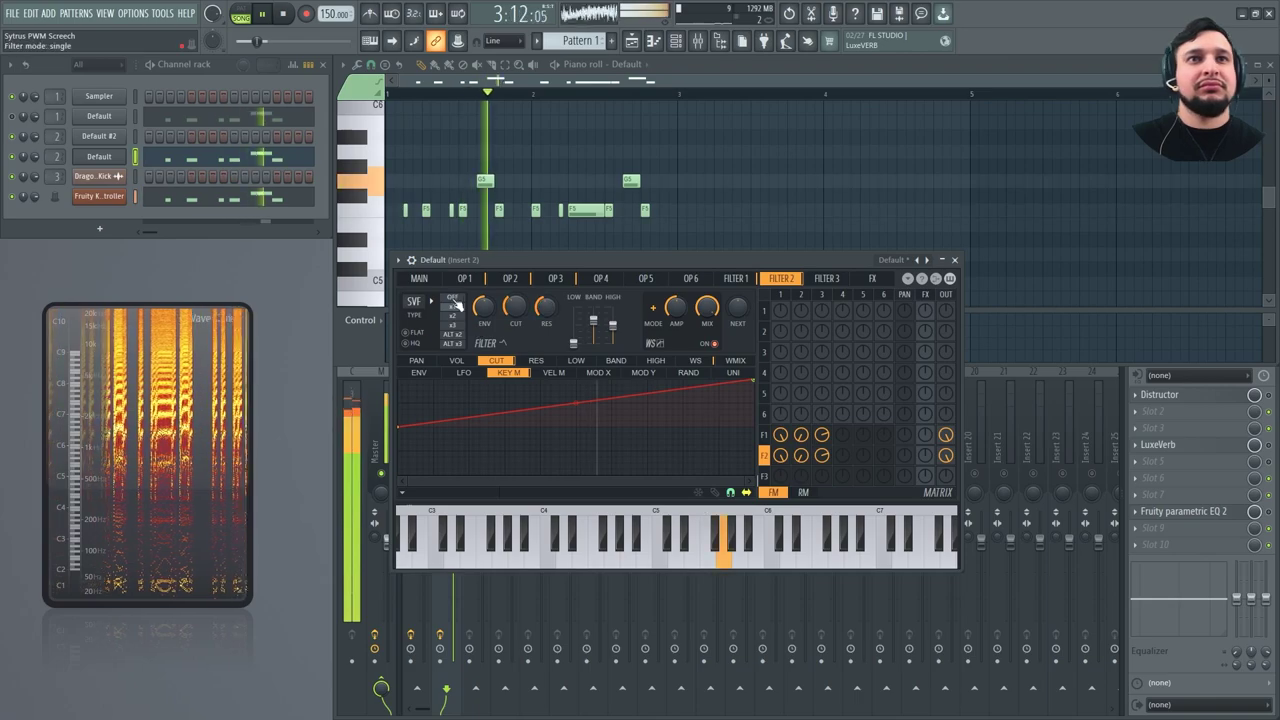
click(460, 315)
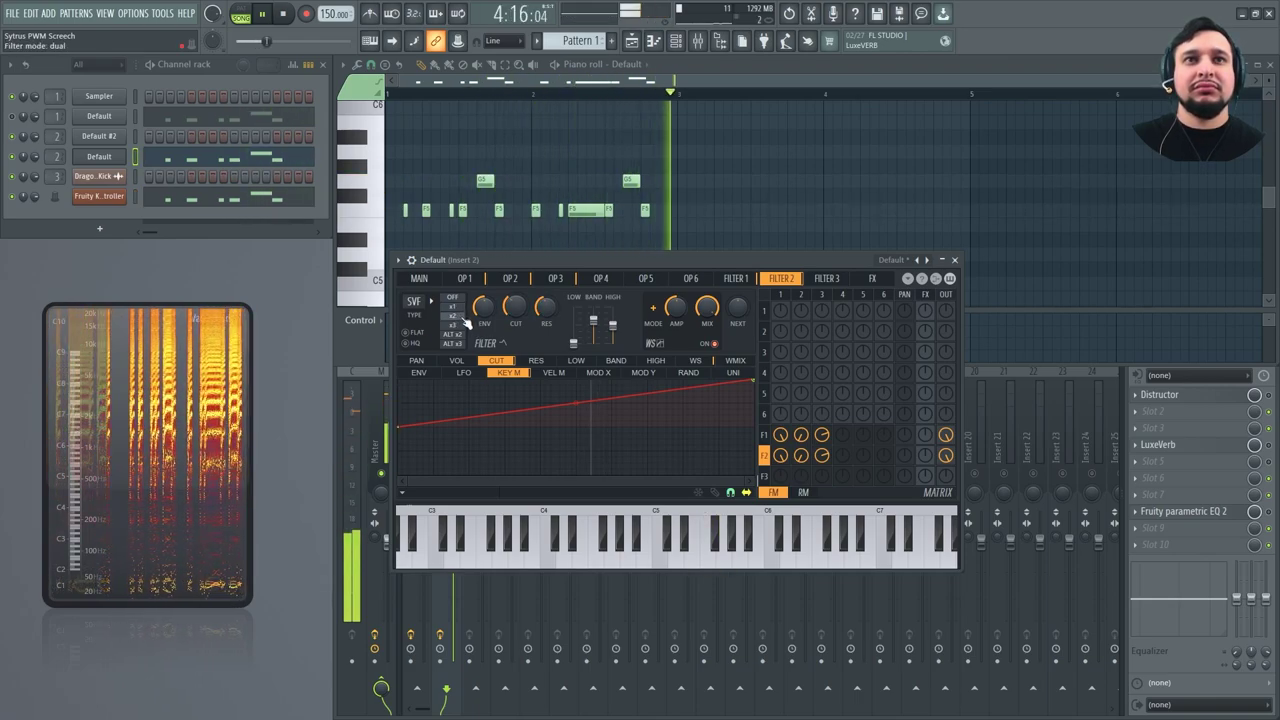
key(space)
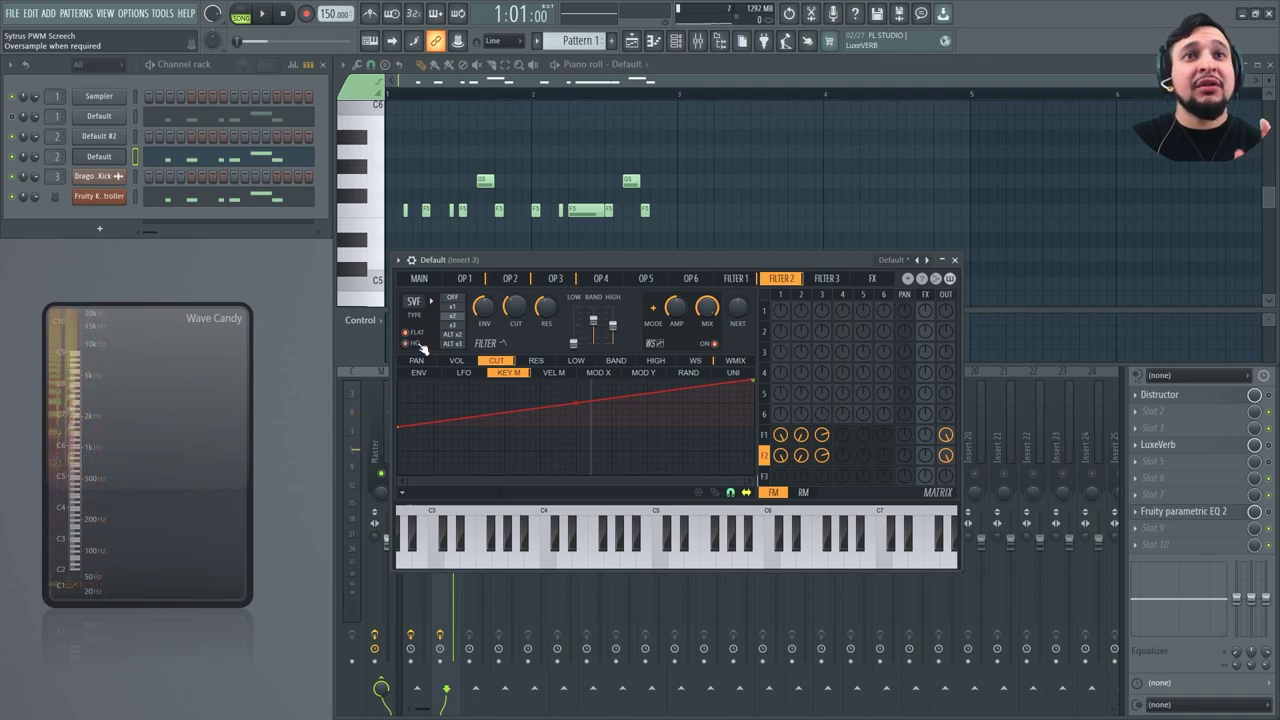
Enable HQ on Filters 1 and 2, set the synth's quality to 8x oversampling with HQ envelopes, and briefly play the loop.
click(746, 279)
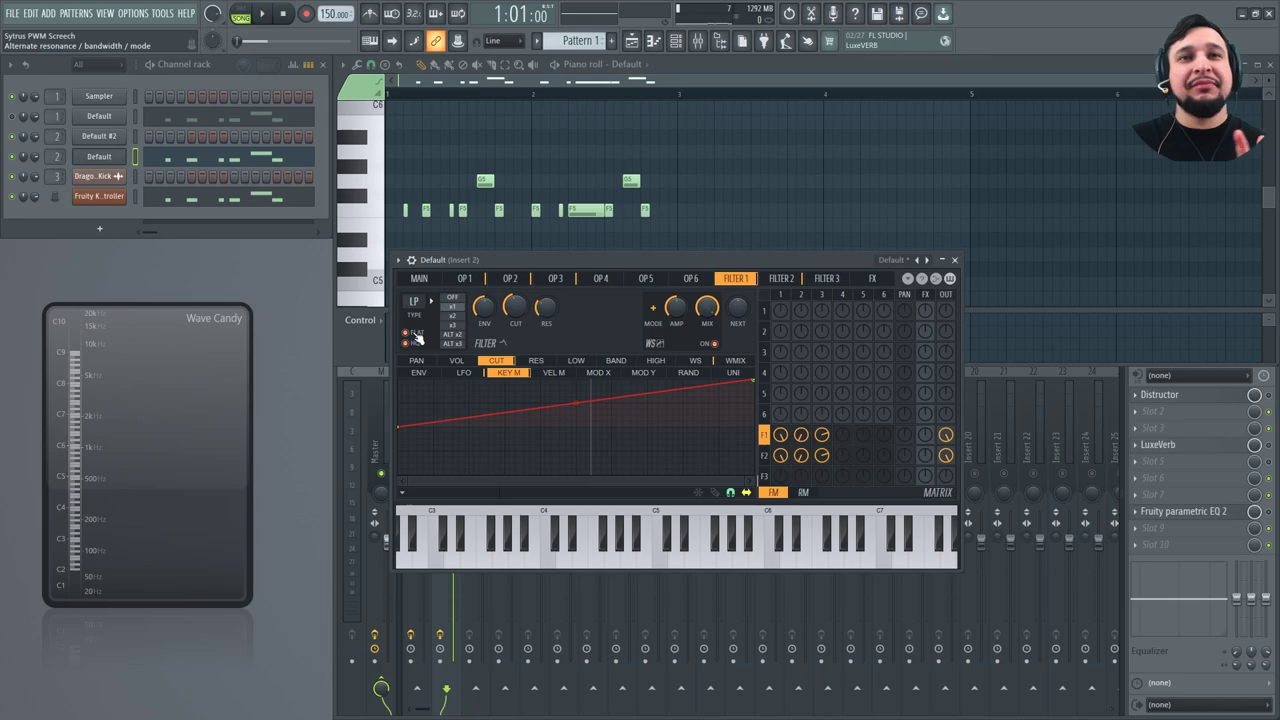
click(781, 279)
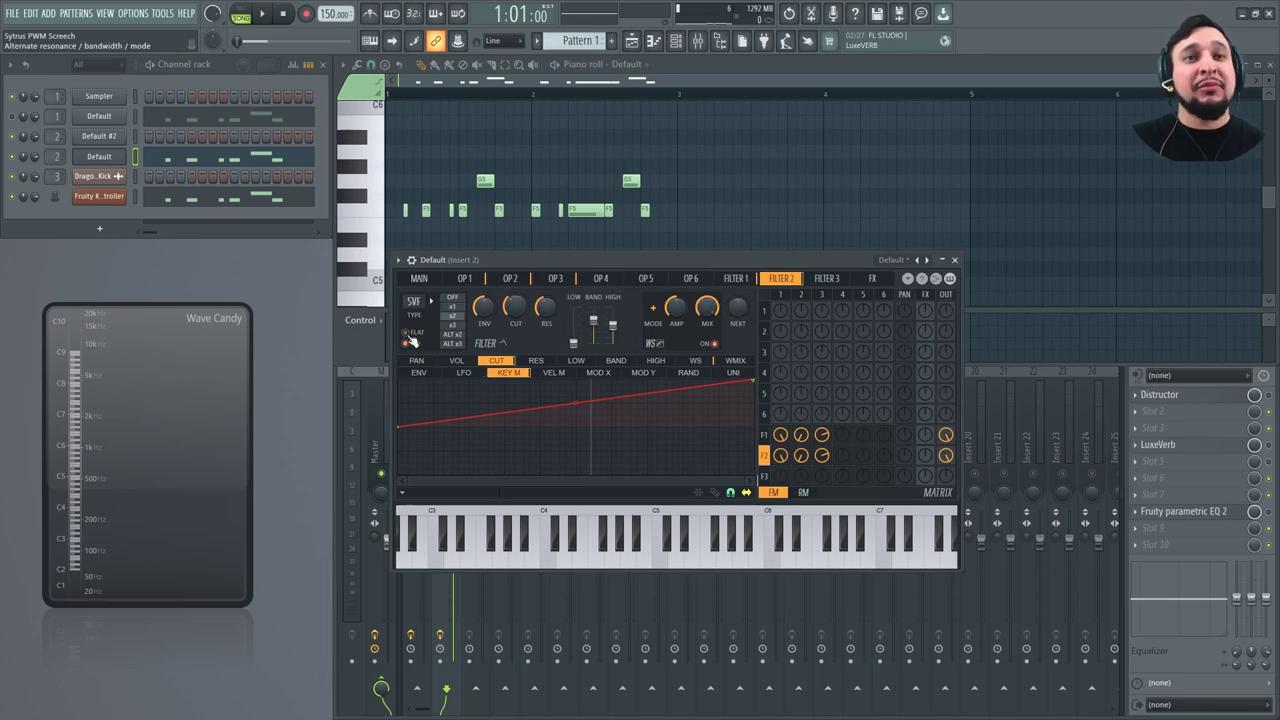
click(420, 278)
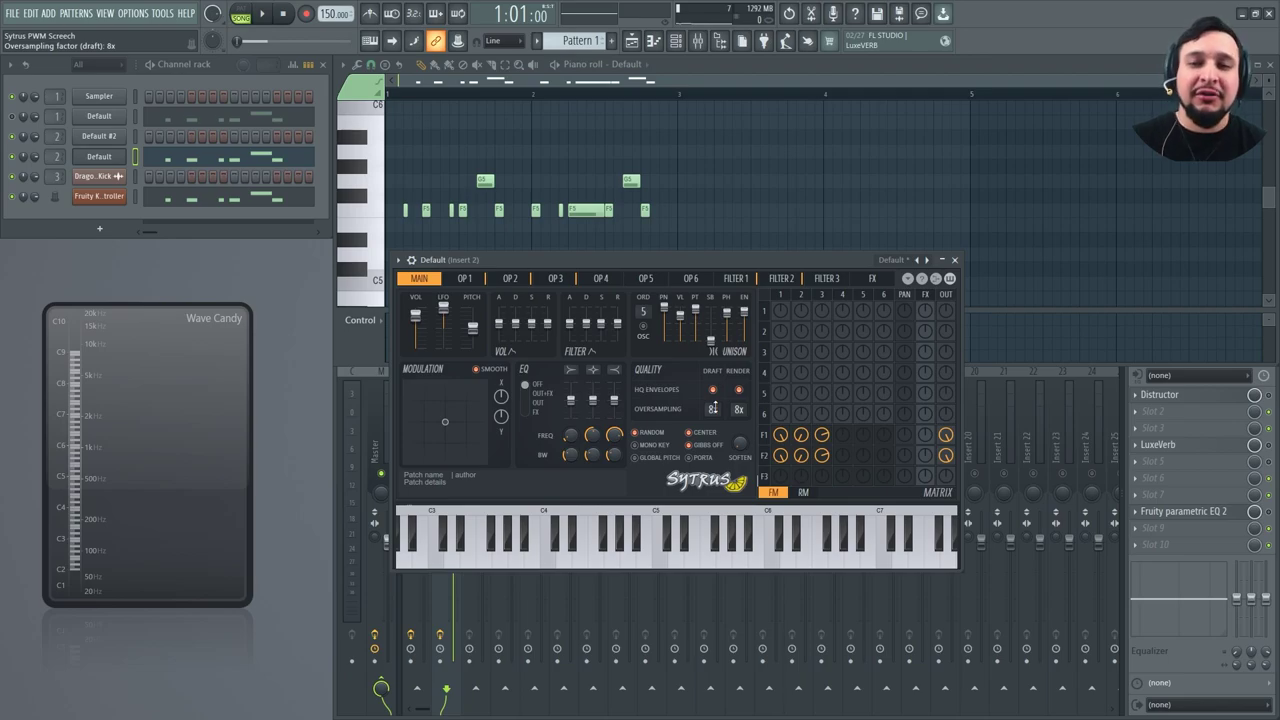
key(space)
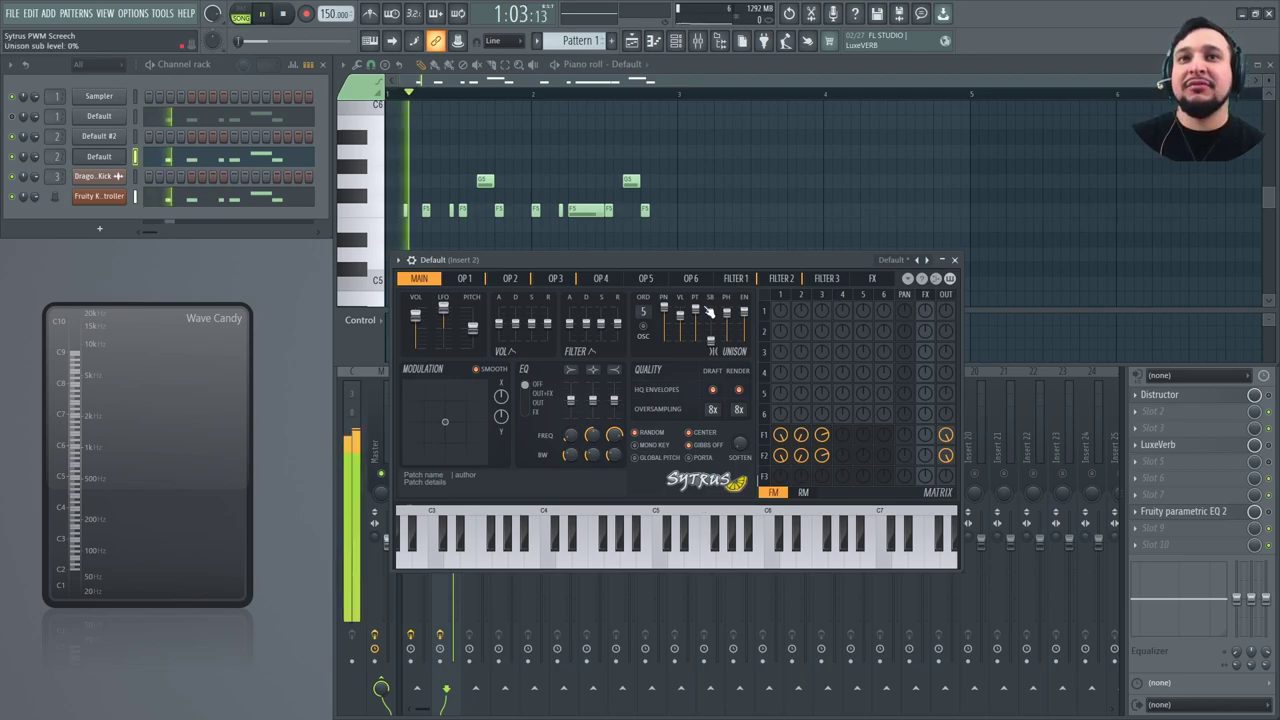
click(954, 260)
key(space)
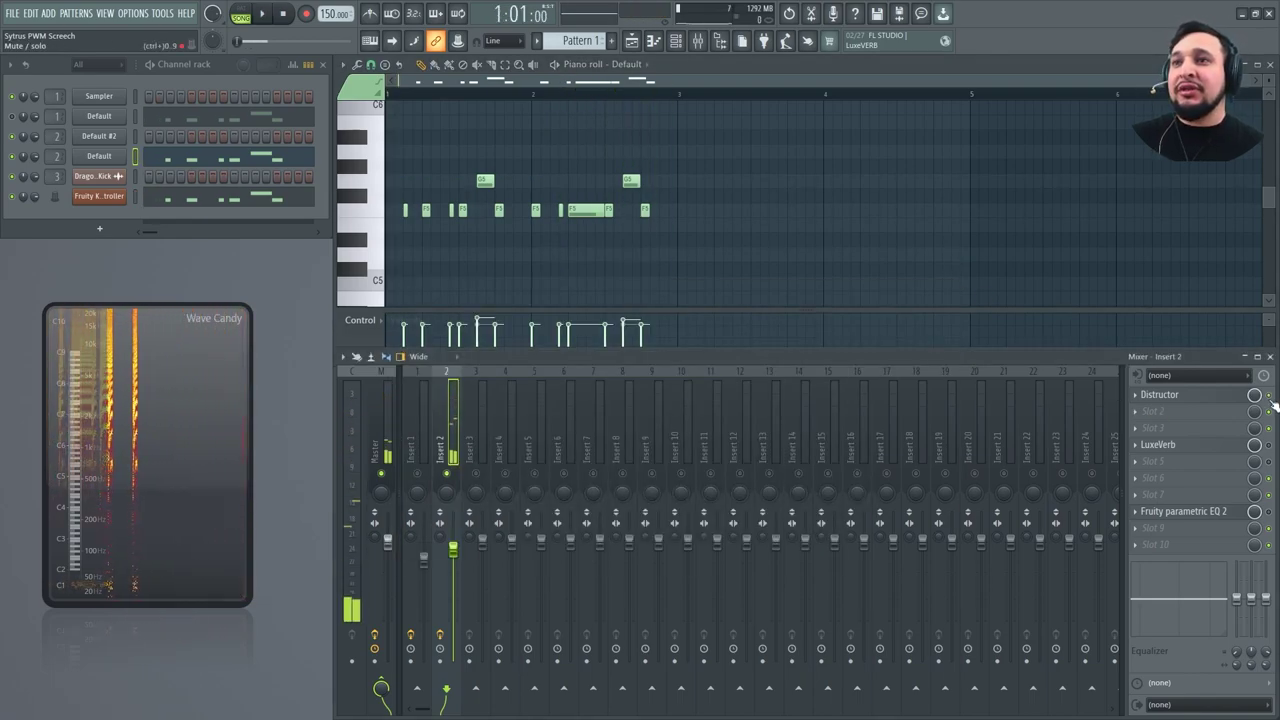
View the first Distructor on Insert 2, load a fresh Distructor into slot 2, and leave only the new one open.
click(1170, 395)
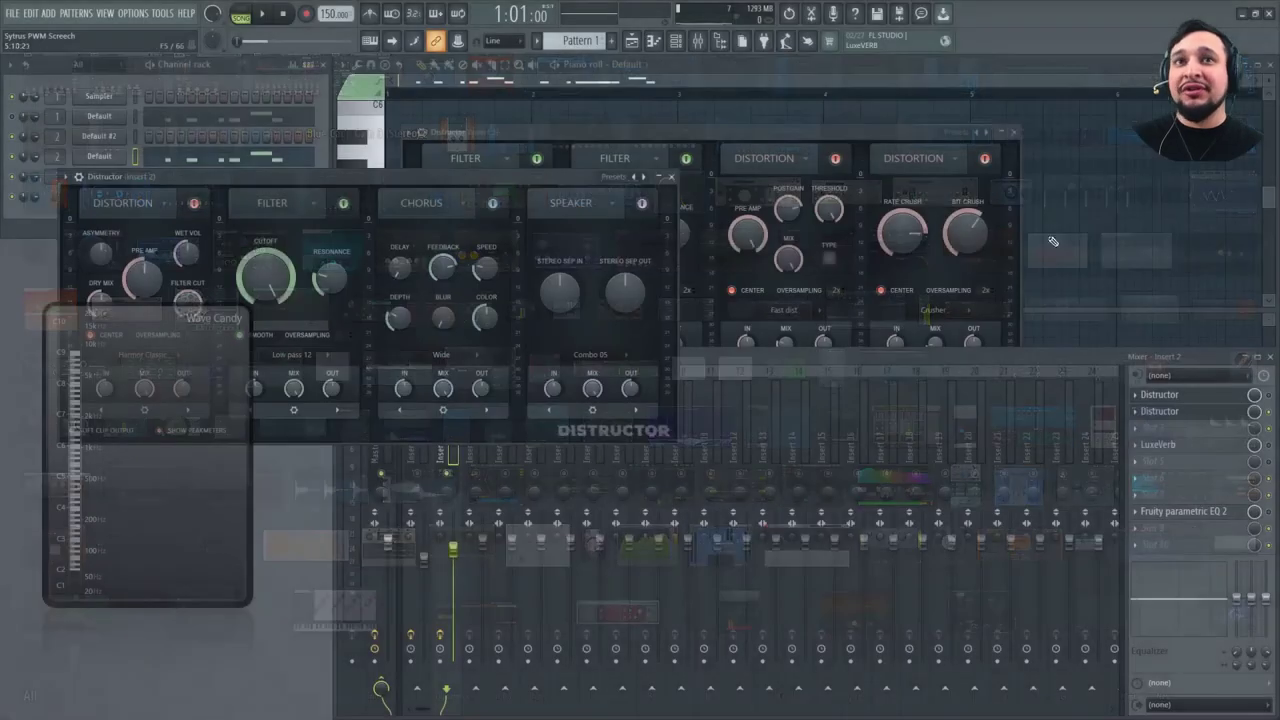
click(1014, 131)
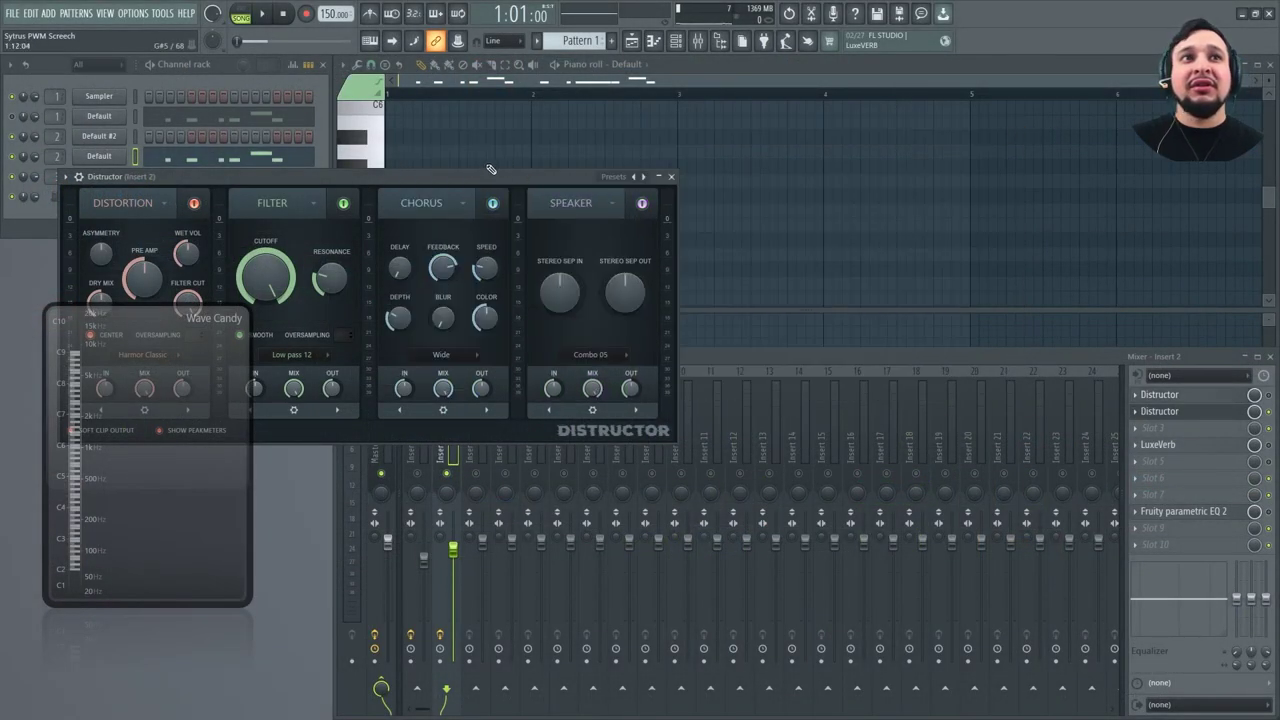
drag(516, 172, 866, 185)
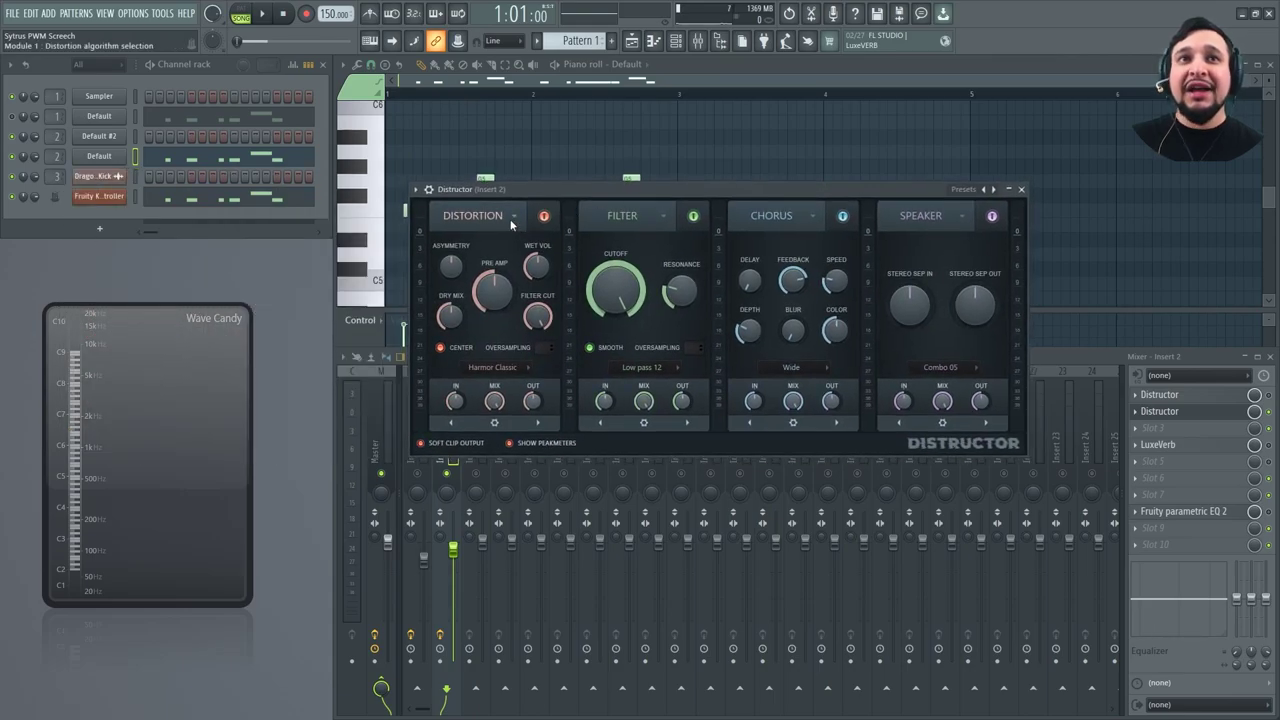
Examine the effect types available for Distructor's first module, keeping Distortion.
click(513, 215)
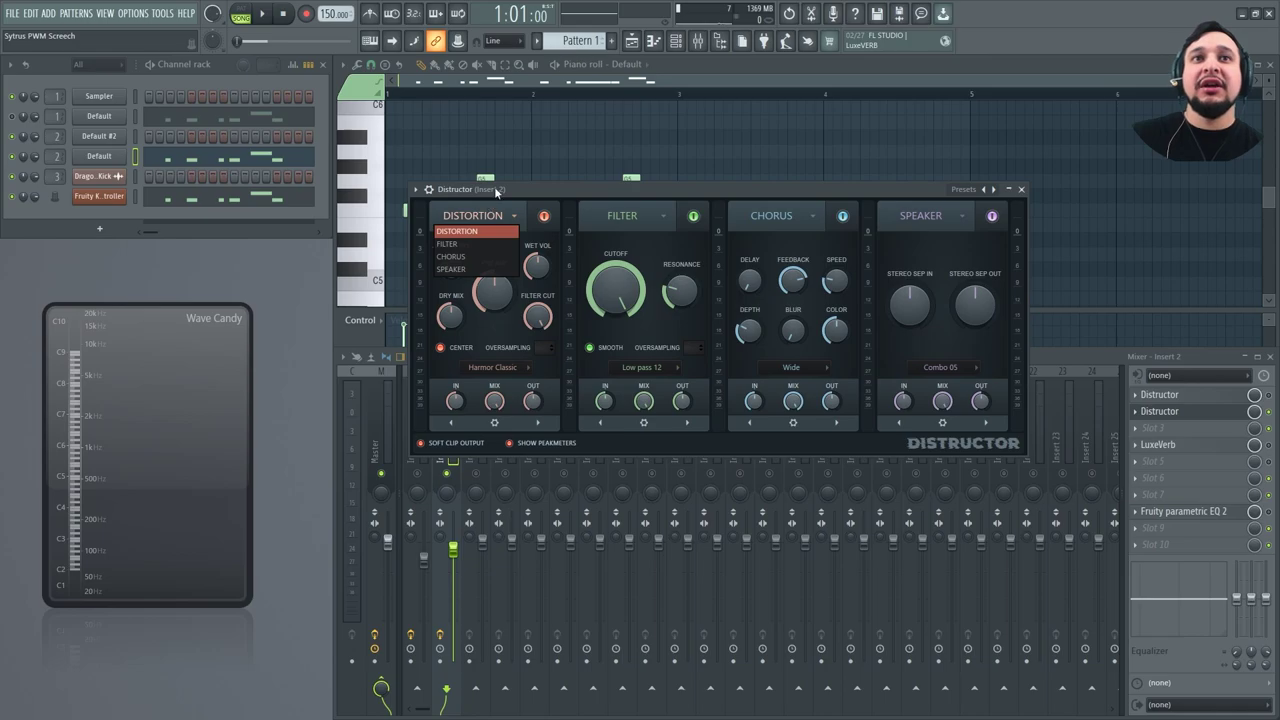
click(460, 231)
click(508, 215)
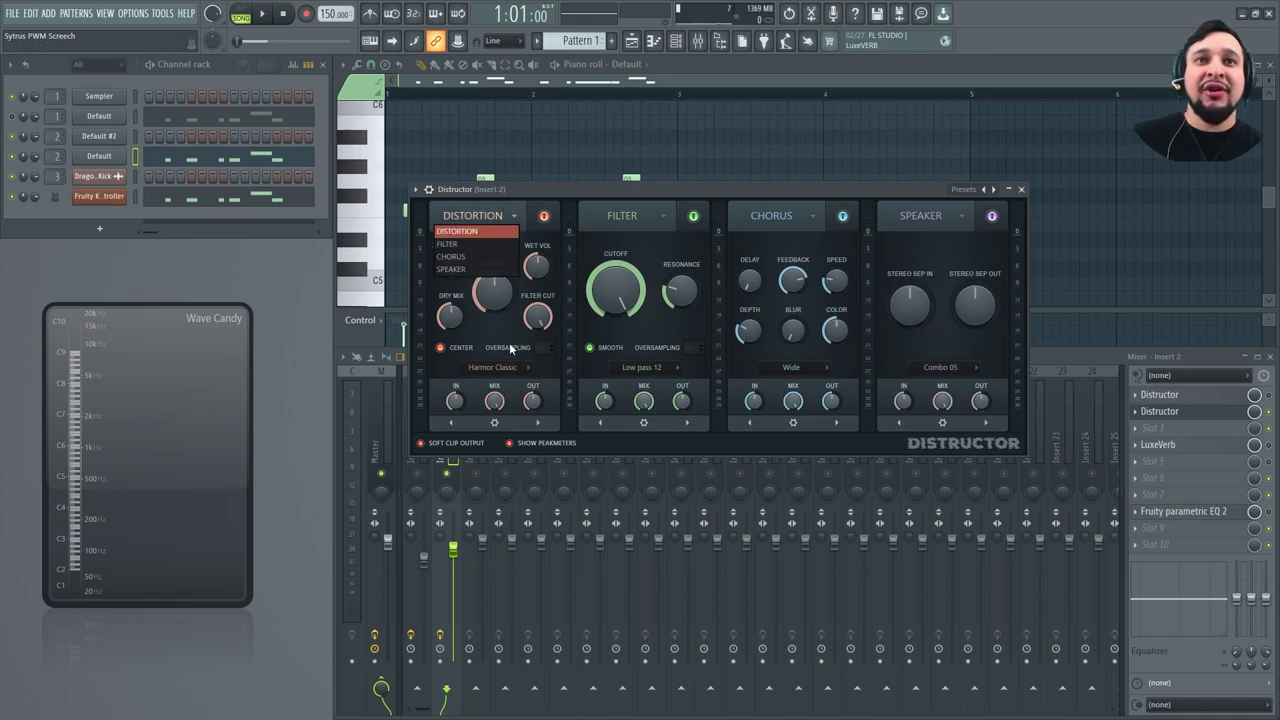
Cycle the distortion module through Harmor Ribbon, Harmor Hill, Fast dist, Abrasive and Crusher, ending on Harmor Cube.
click(497, 367)
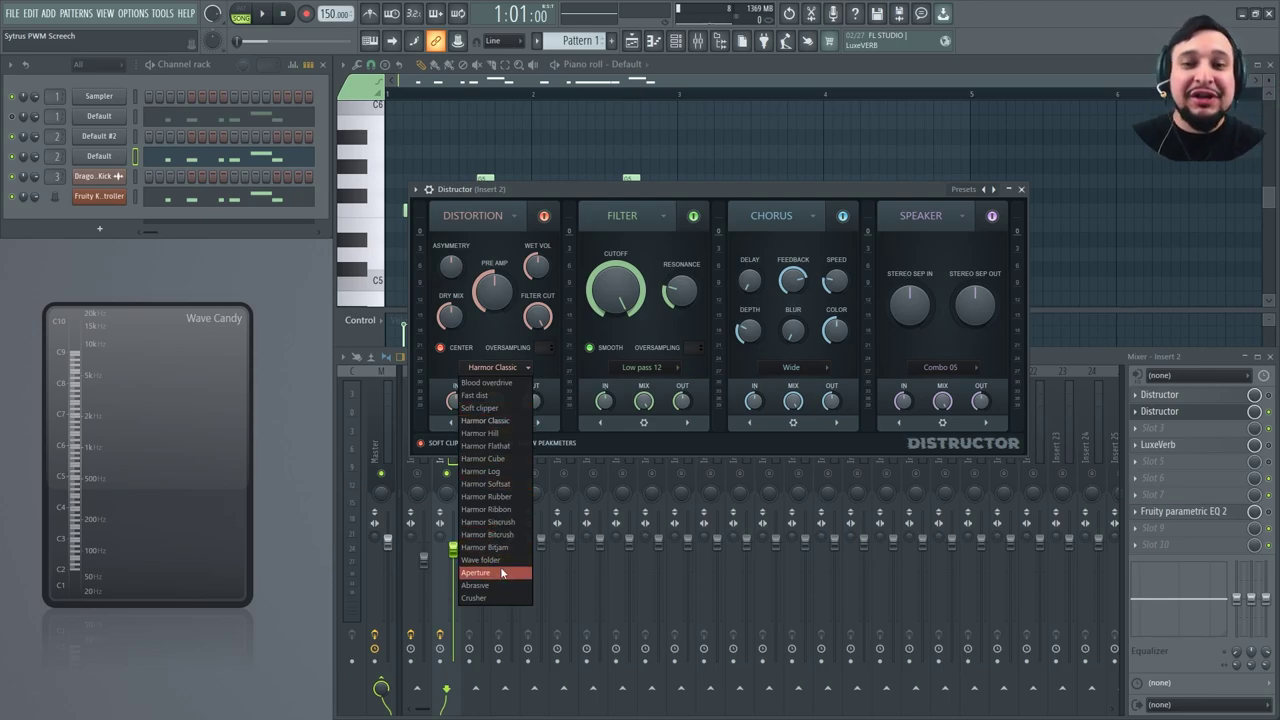
click(506, 509)
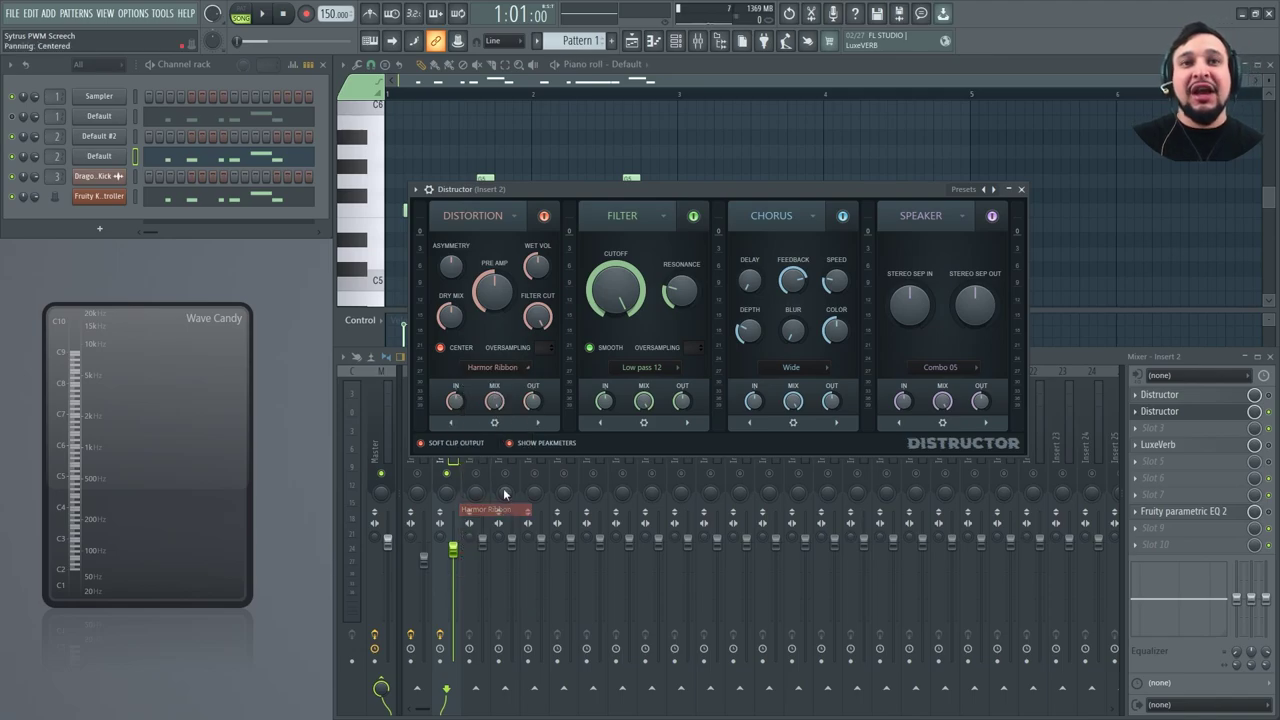
click(500, 368)
click(499, 433)
click(495, 367)
click(476, 395)
click(493, 367)
click(485, 588)
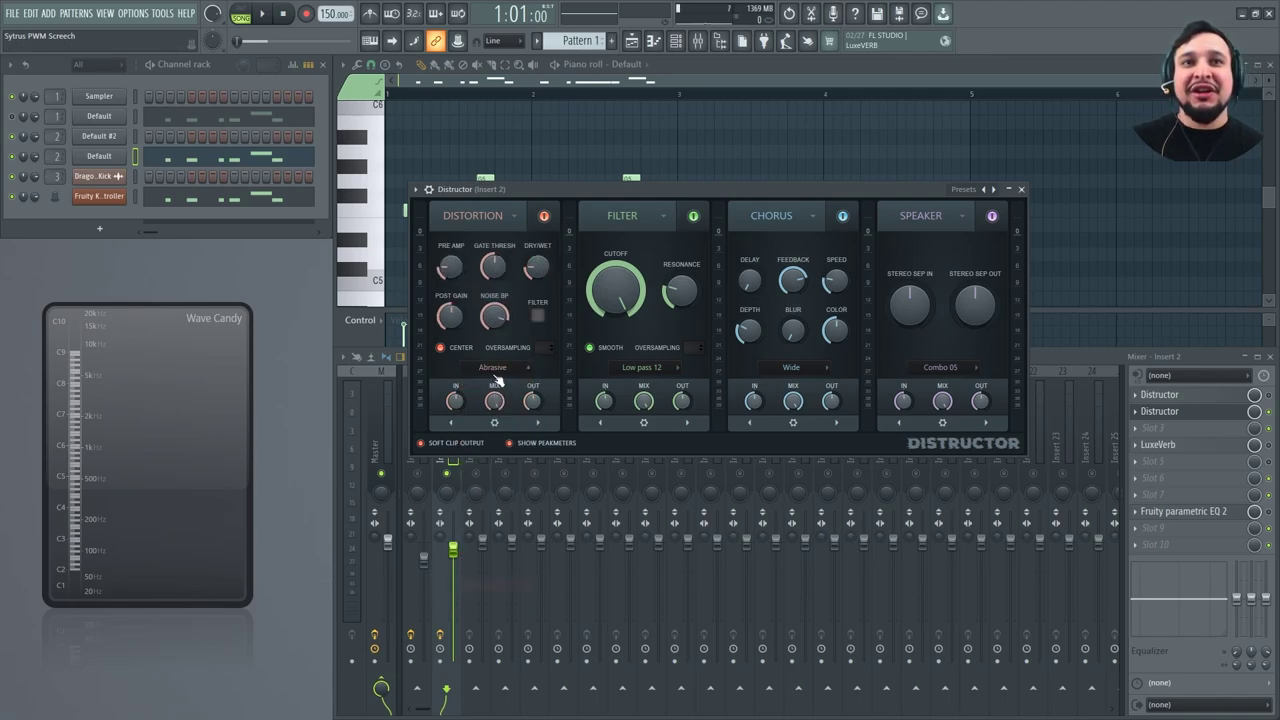
click(493, 367)
click(475, 598)
click(493, 367)
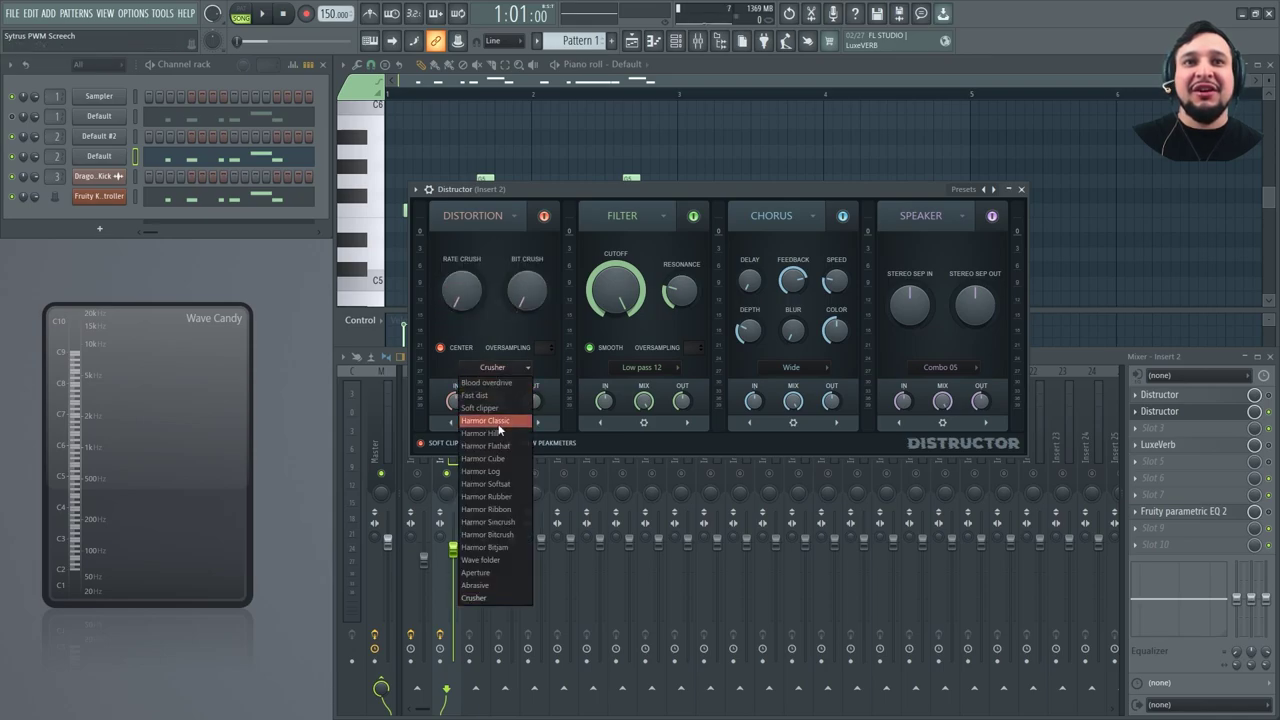
click(482, 472)
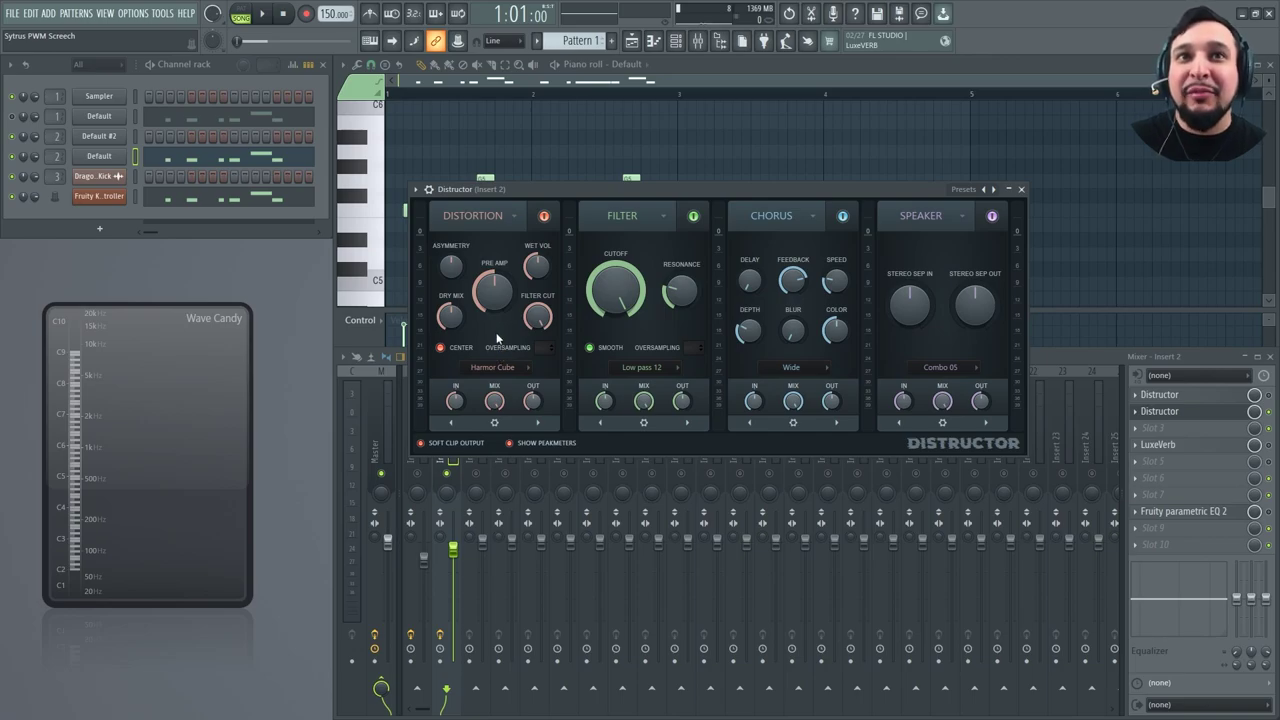
Examine the effect and type options of Distructor's Filter, Chorus and Speaker modules, keeping the current selections.
click(661, 215)
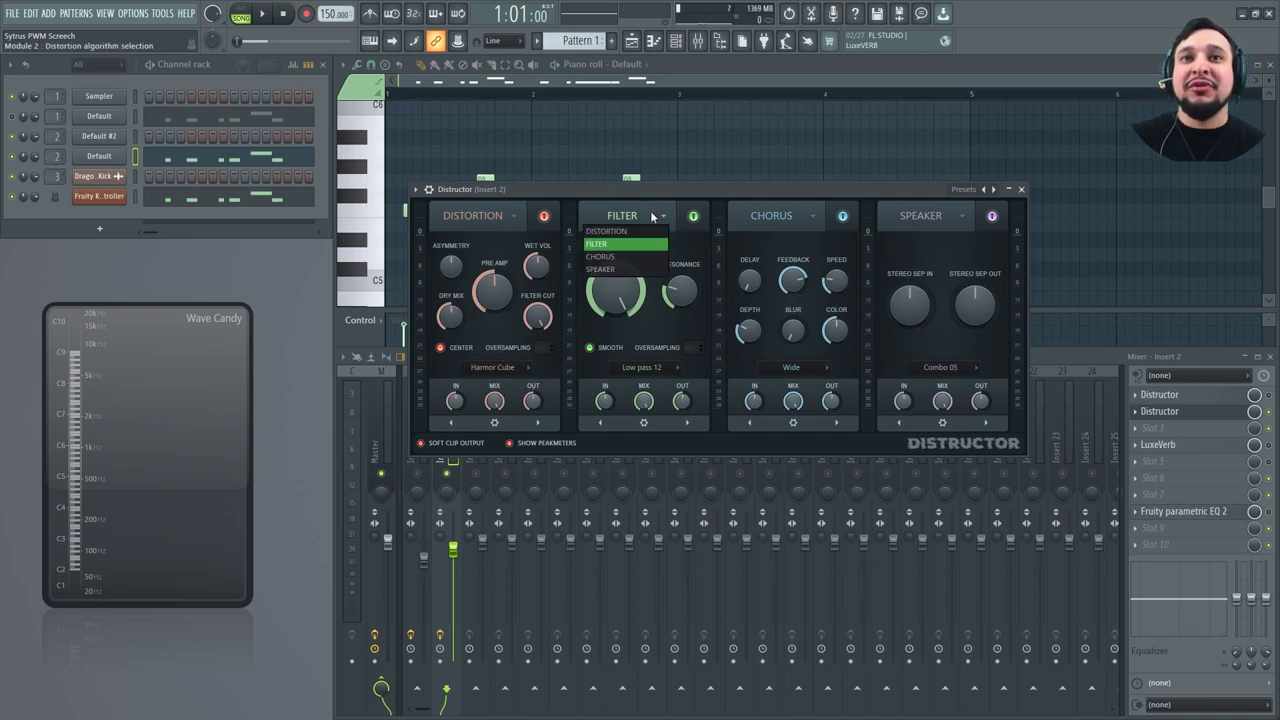
click(621, 245)
click(643, 367)
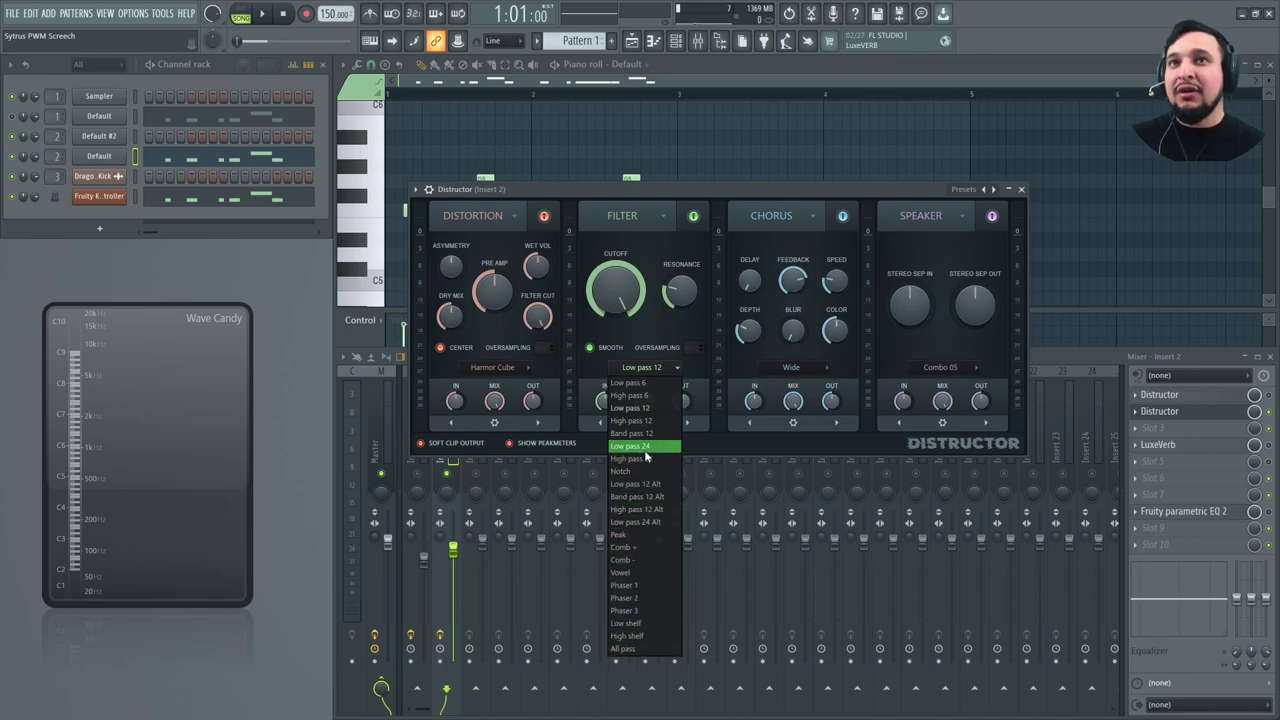
click(810, 214)
click(805, 367)
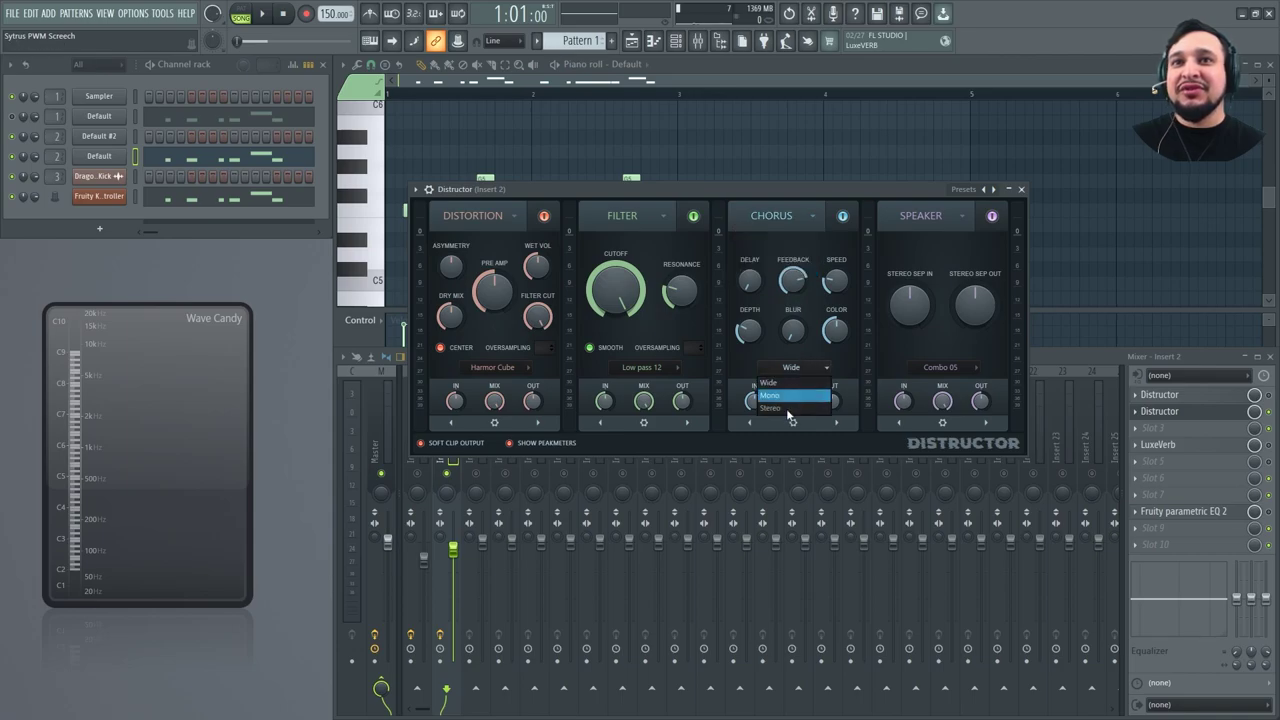
click(909, 216)
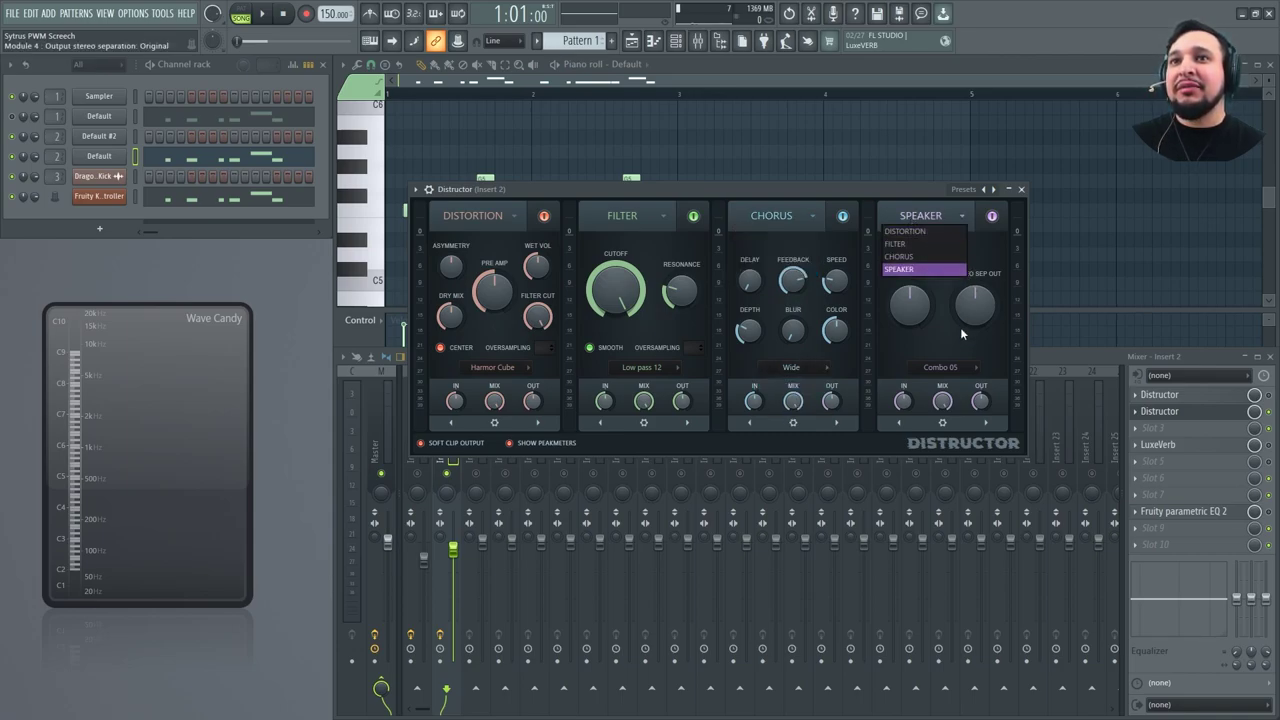
click(960, 340)
click(940, 367)
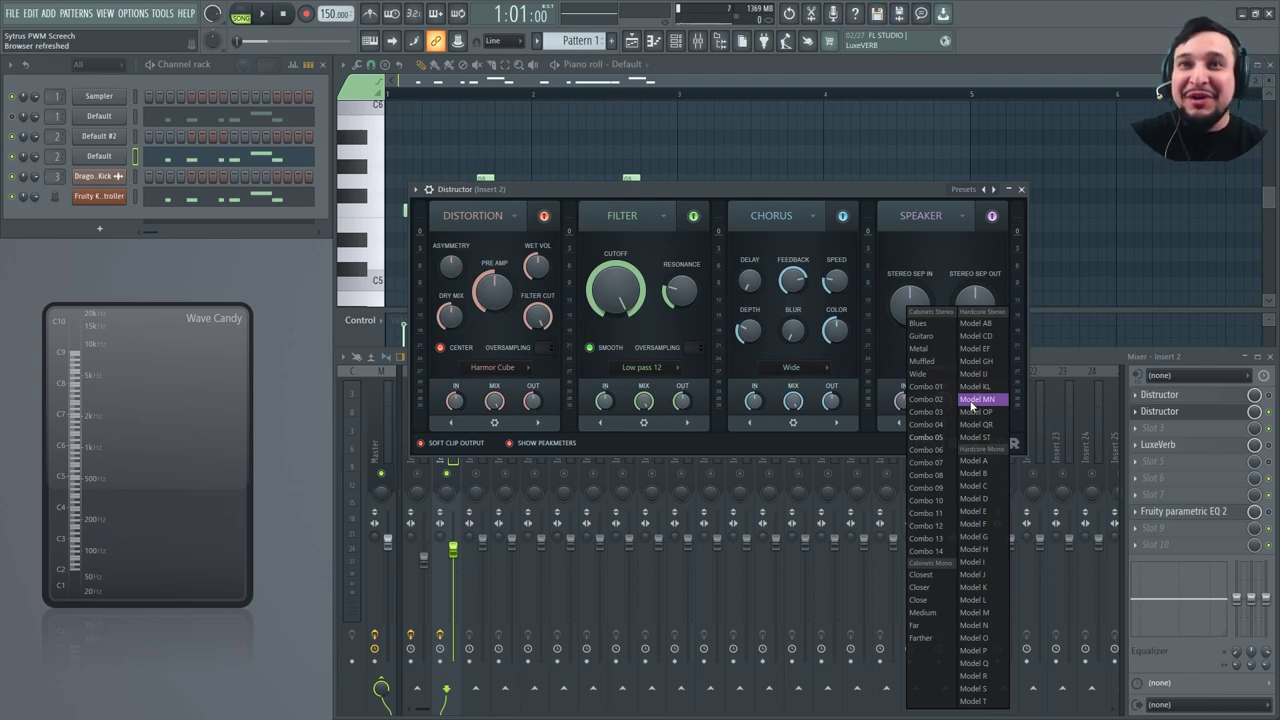
Audition Distructor presets during playback, from Filtered Widener through Heavy Chorus, Muffled Sidizer, Multichorus and Noisy Filtering, ending on Smooth fold.
click(963, 189)
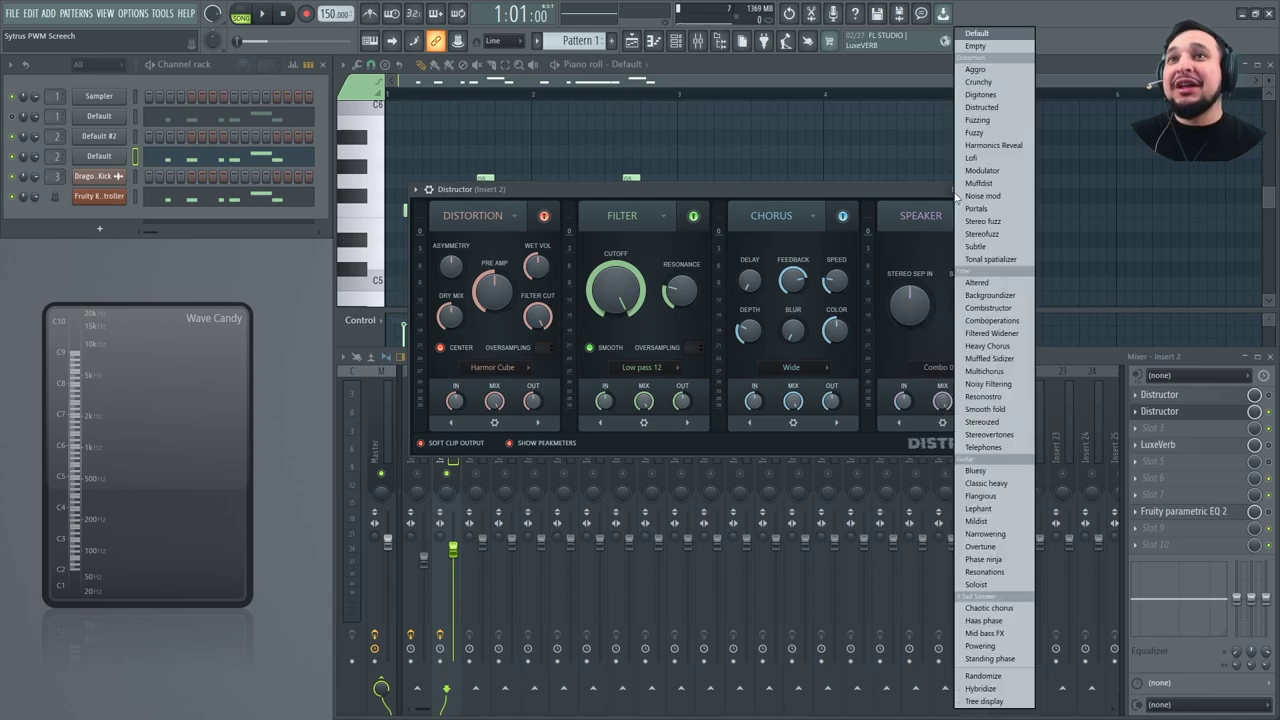
click(990, 238)
key(space)
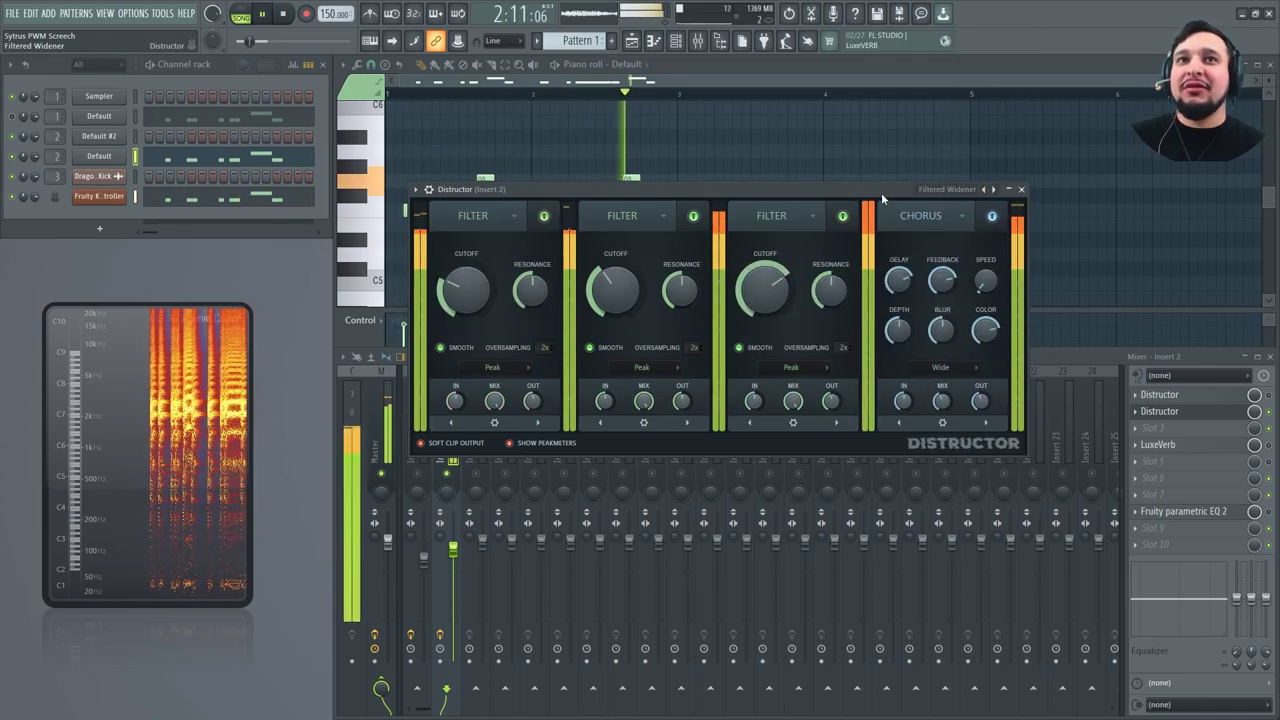
click(994, 189)
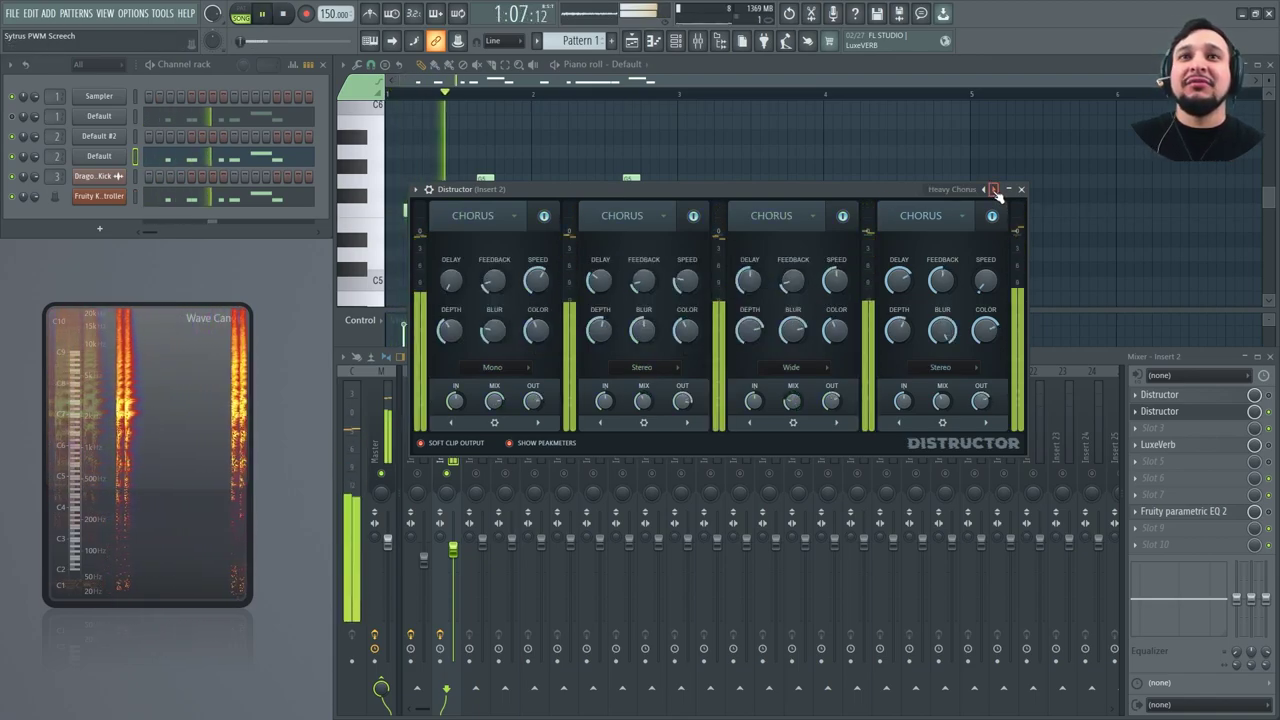
click(994, 189)
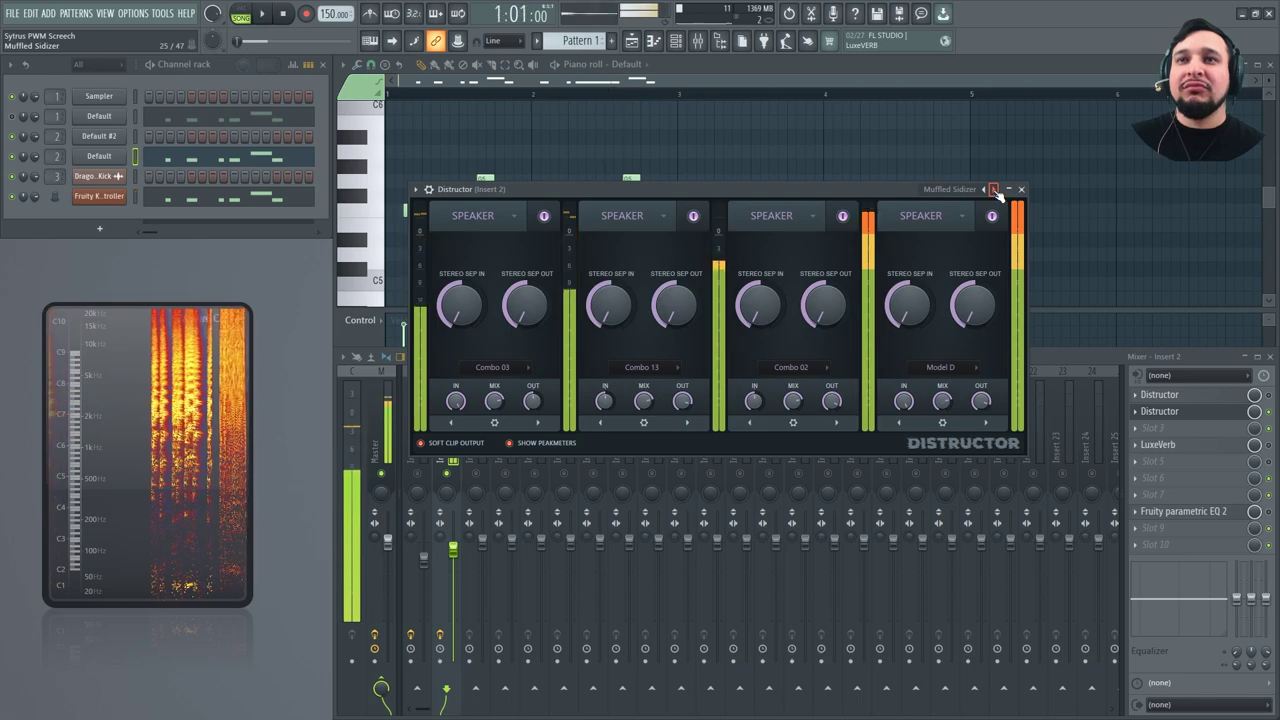
click(994, 189)
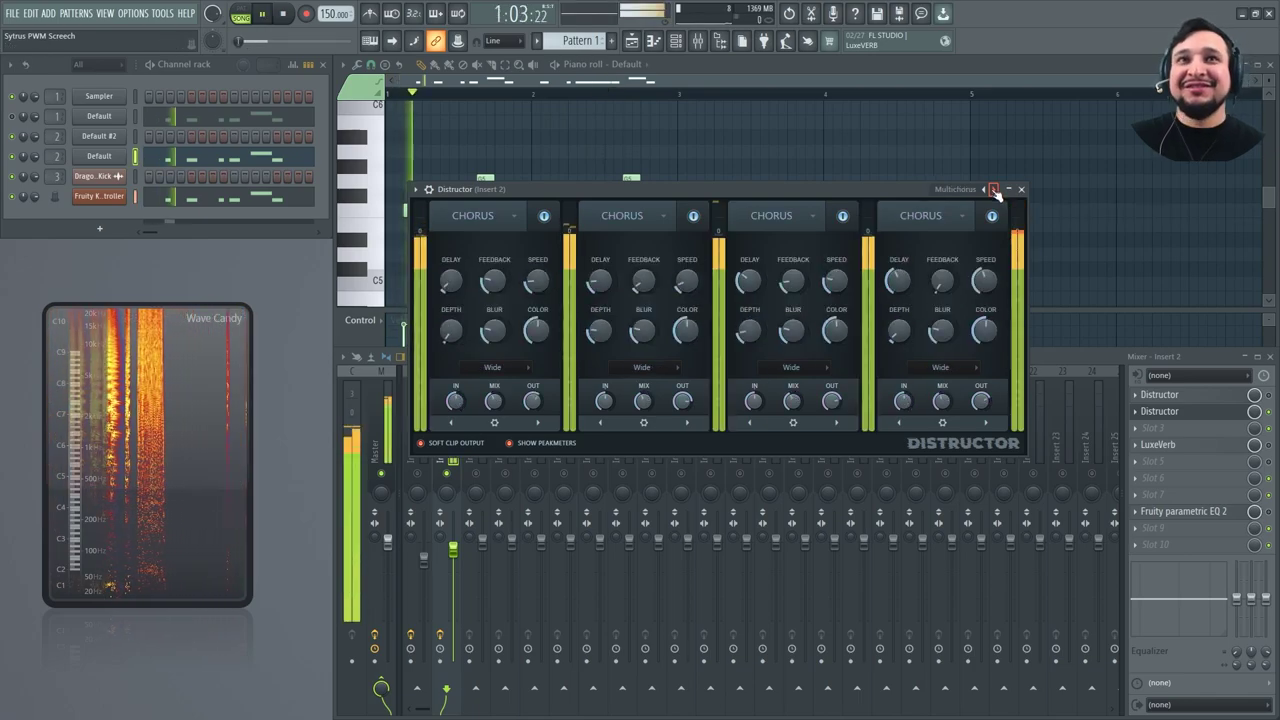
click(994, 189)
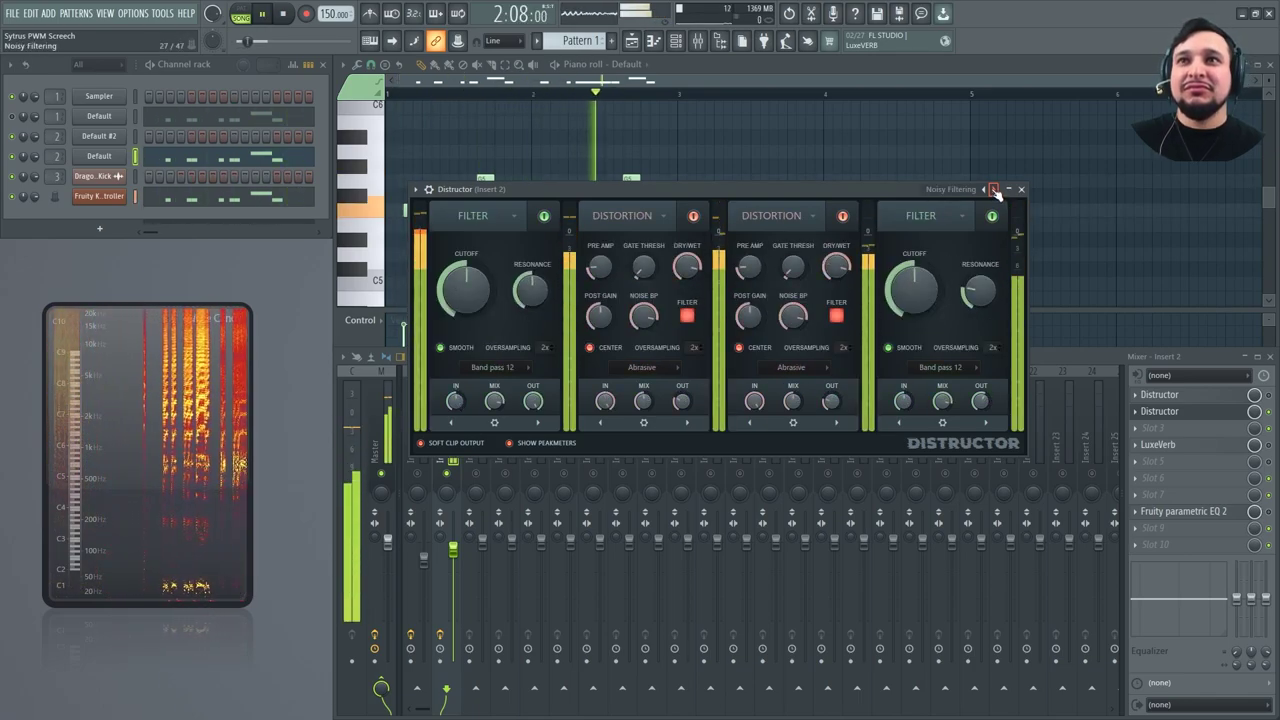
click(994, 189)
click(994, 189)
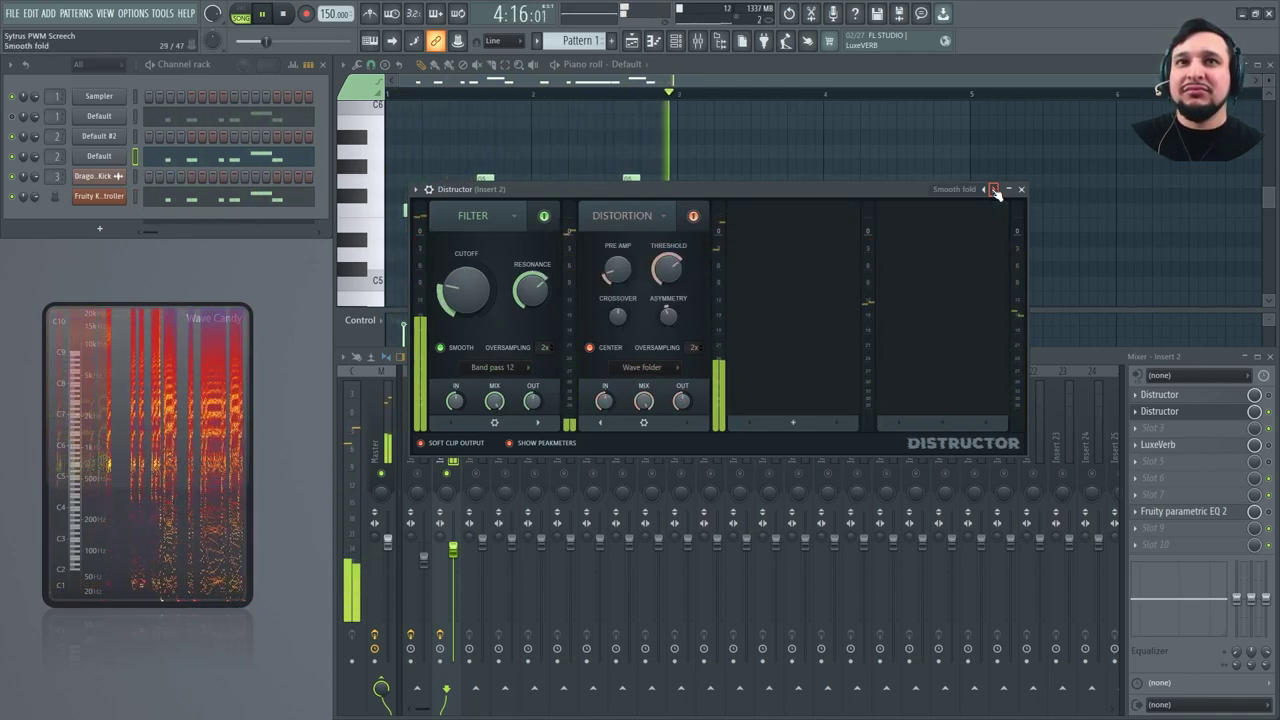
Set the slot 2 Distructor's mix level to about 66% and lower its band pass filter's cutoff and resonance during playback.
click(1274, 513)
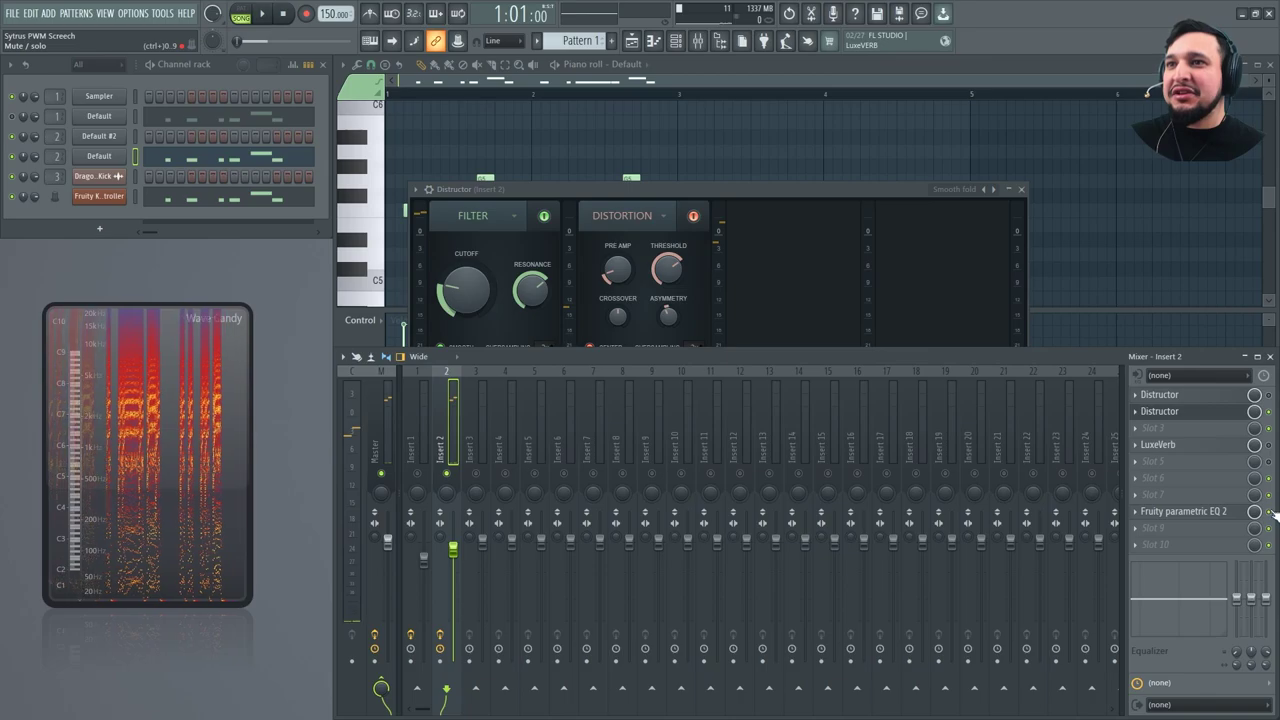
click(724, 191)
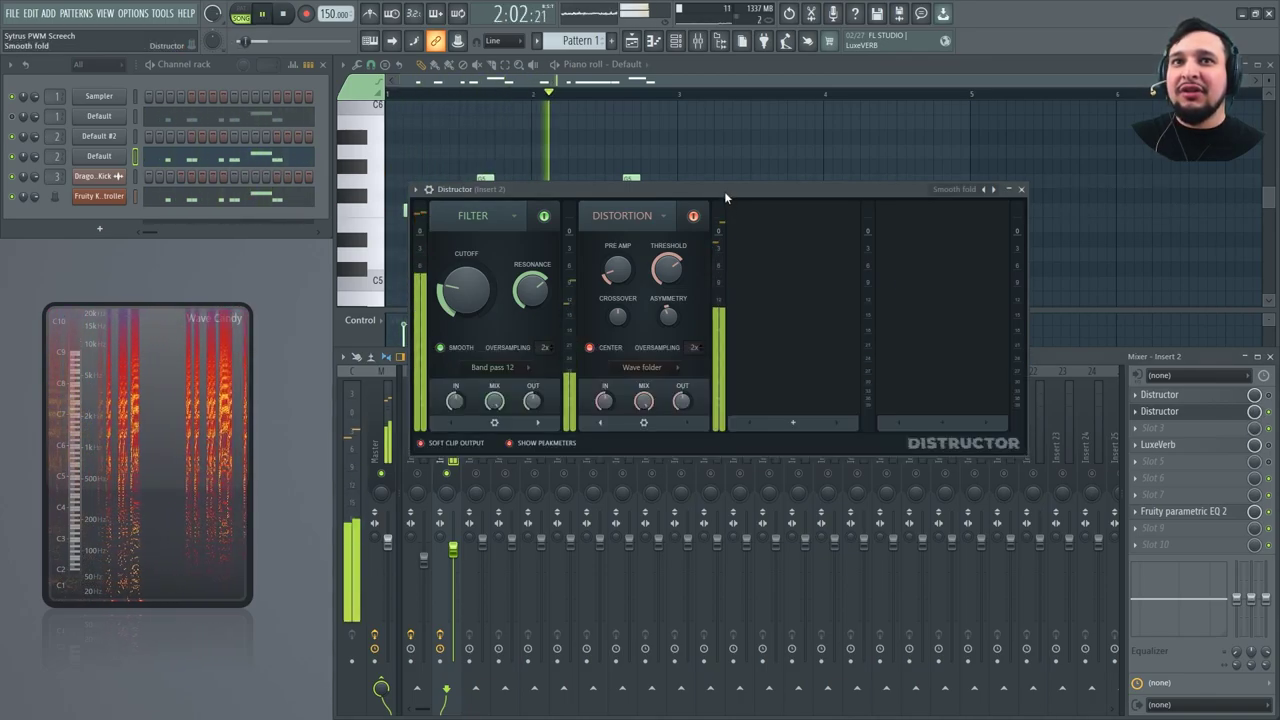
key(space)
drag(1255, 411, 1255, 432)
key(space)
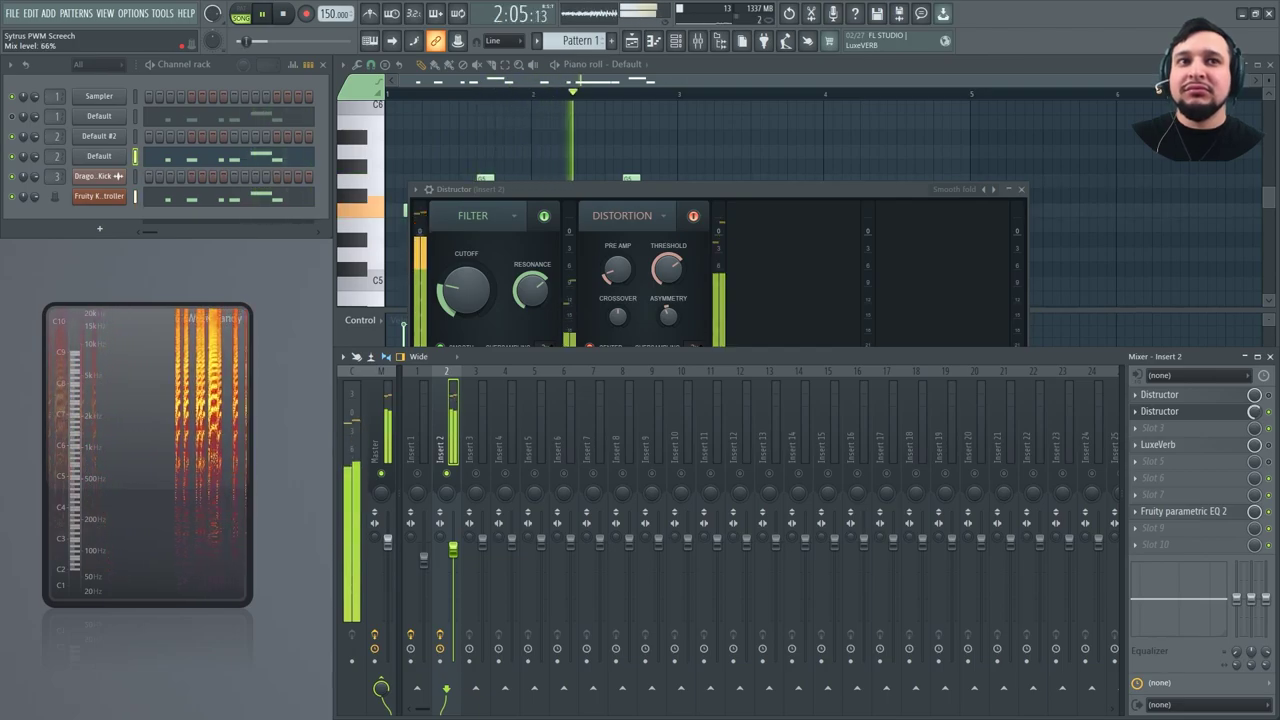
click(697, 188)
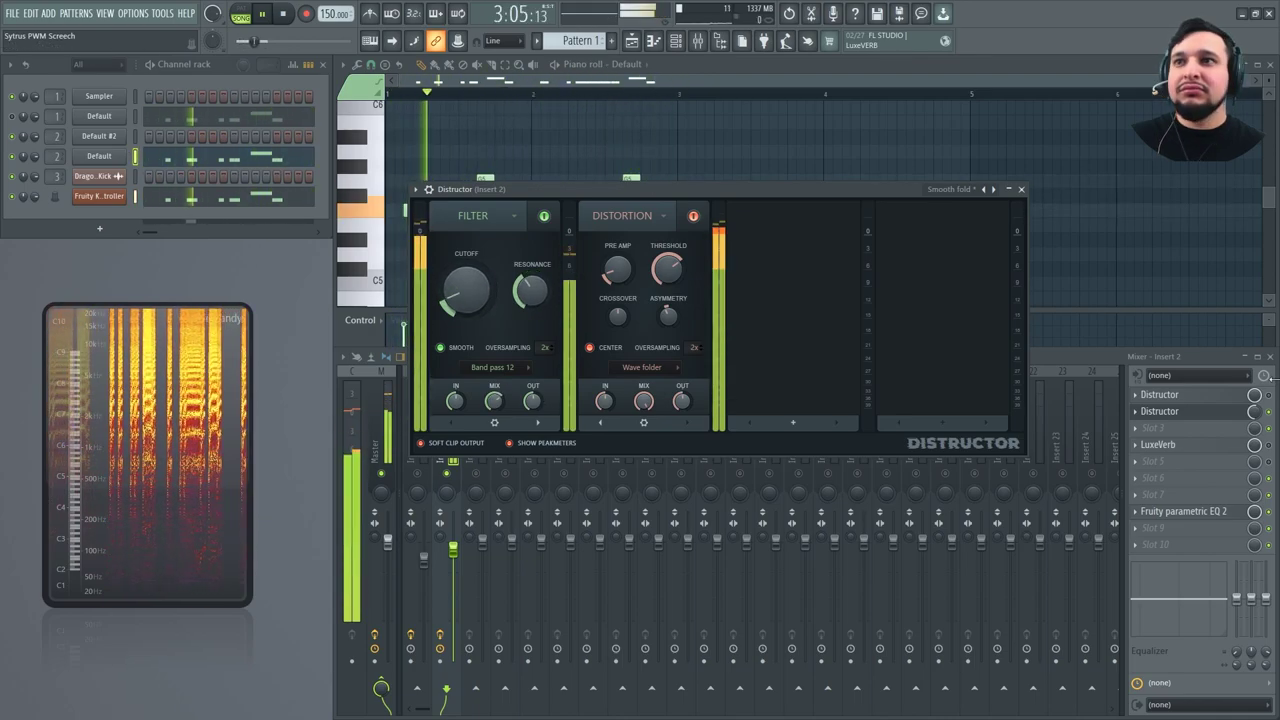
key(space)
Set the high shelf band 7 of Insert 2's parametric EQ to about 7695 Hz and 1.0 dB, and check it in playback.
click(1225, 511)
drag(432, 232, 460, 247)
key(space)
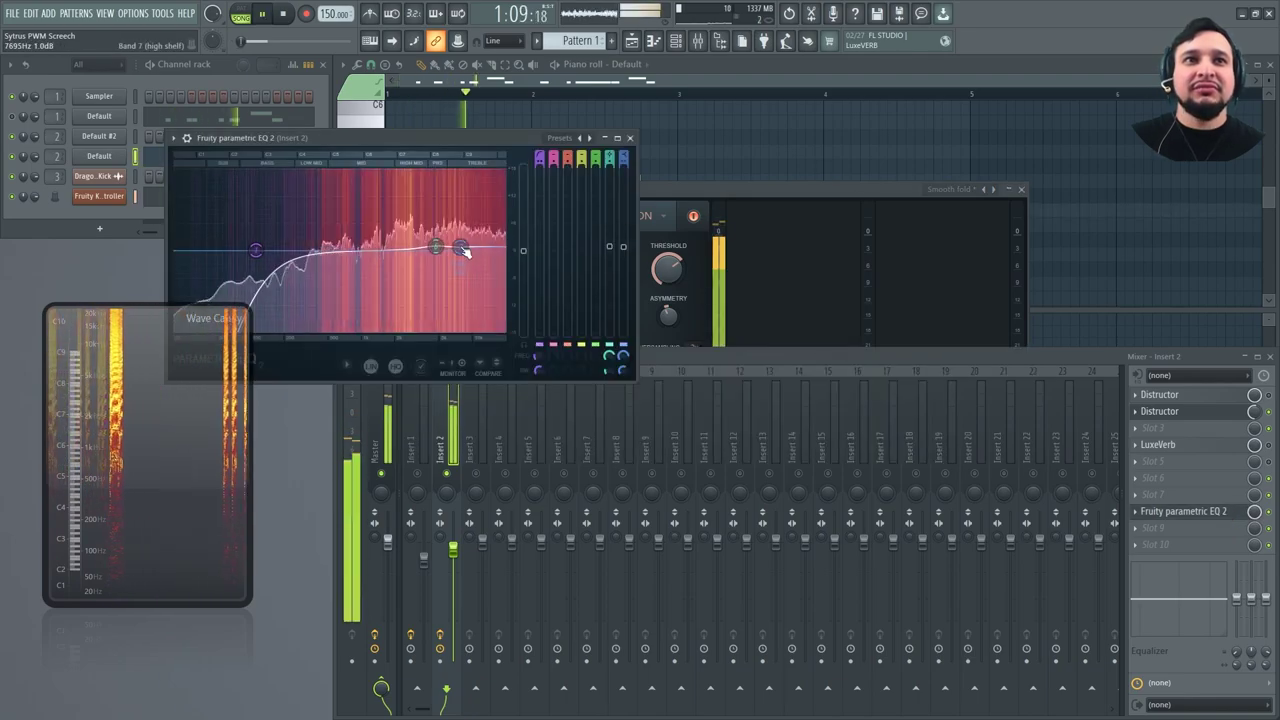
click(630, 137)
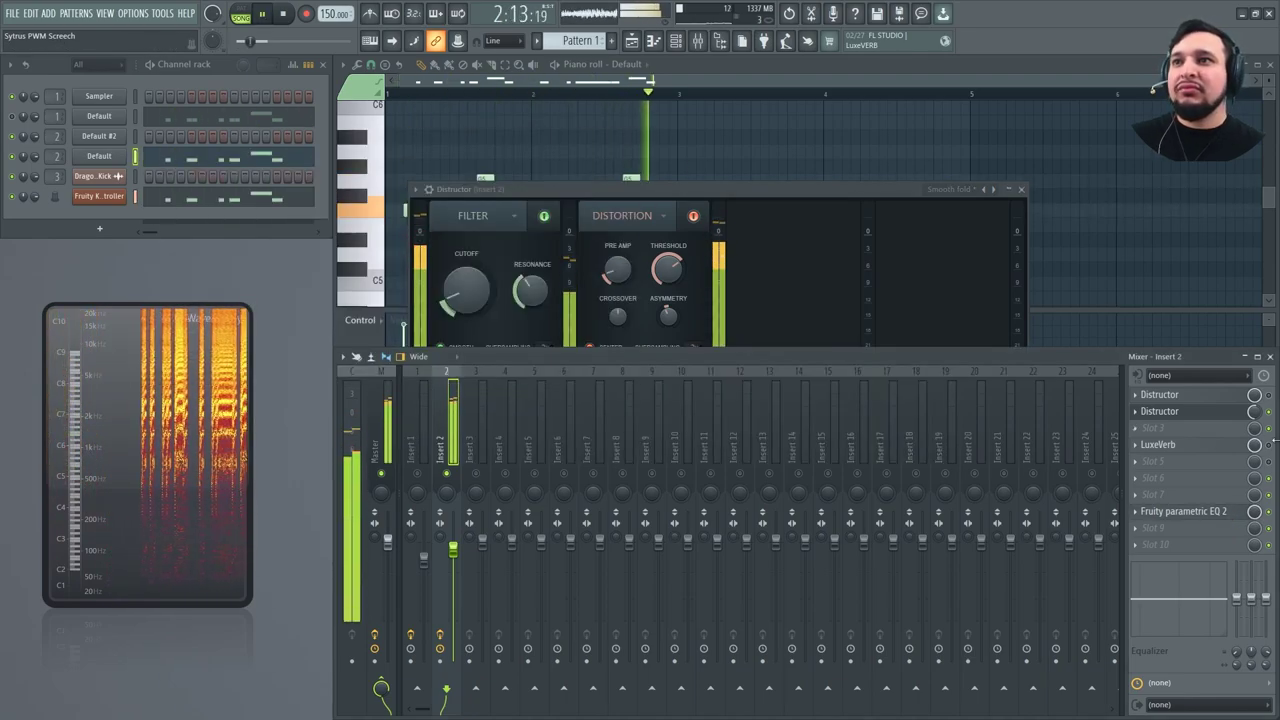
key(space)
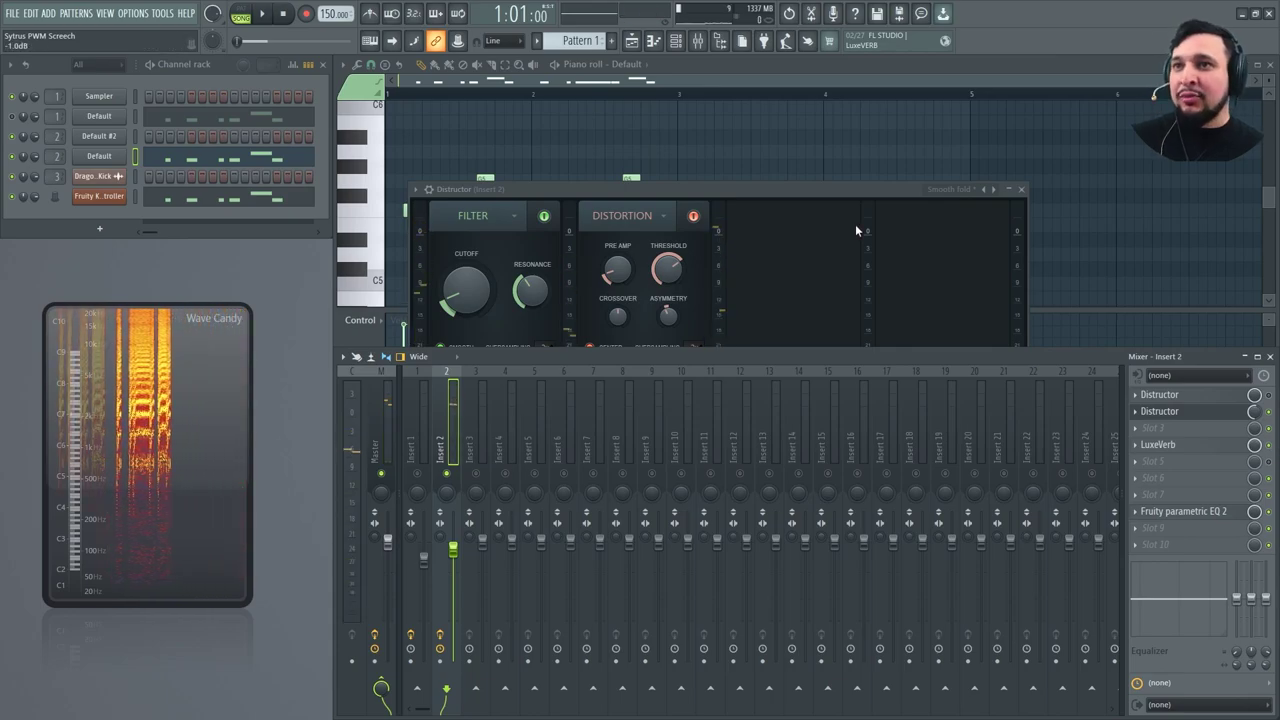
Enable LuxeVerb on Insert 2, review its reverb settings, and play the loop before closing the Distructor window.
click(1224, 445)
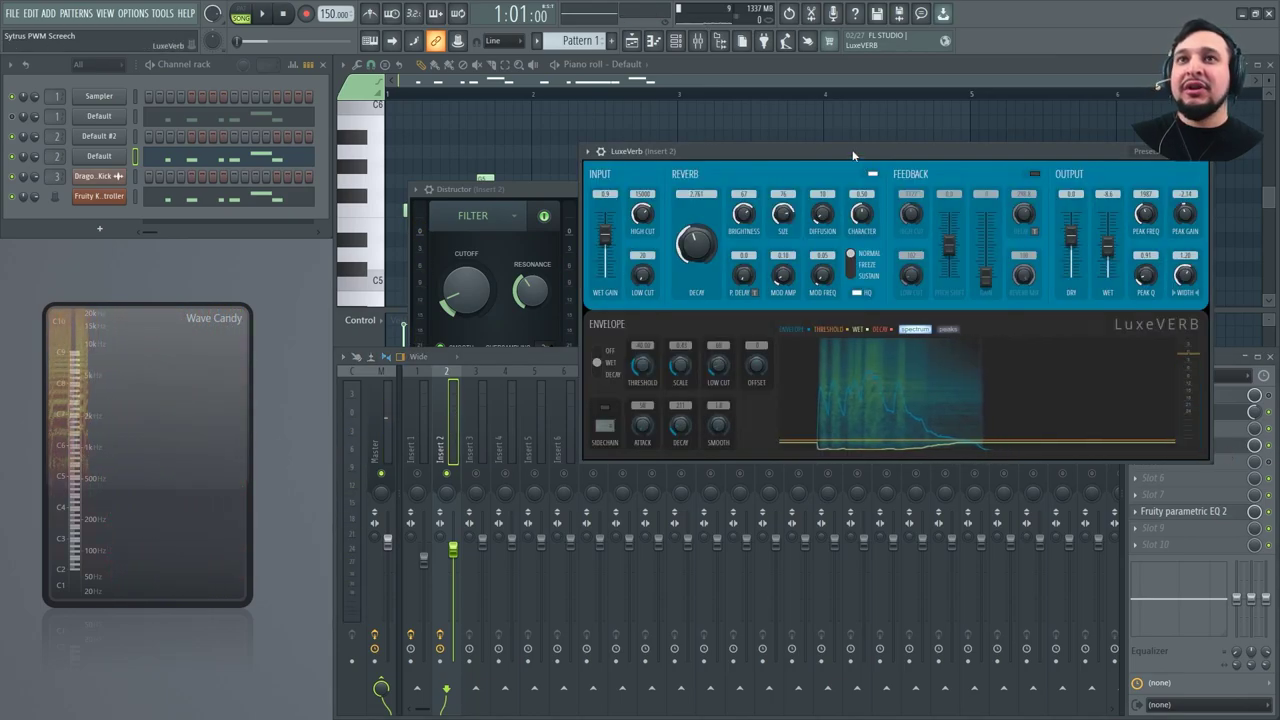
drag(827, 151, 582, 150)
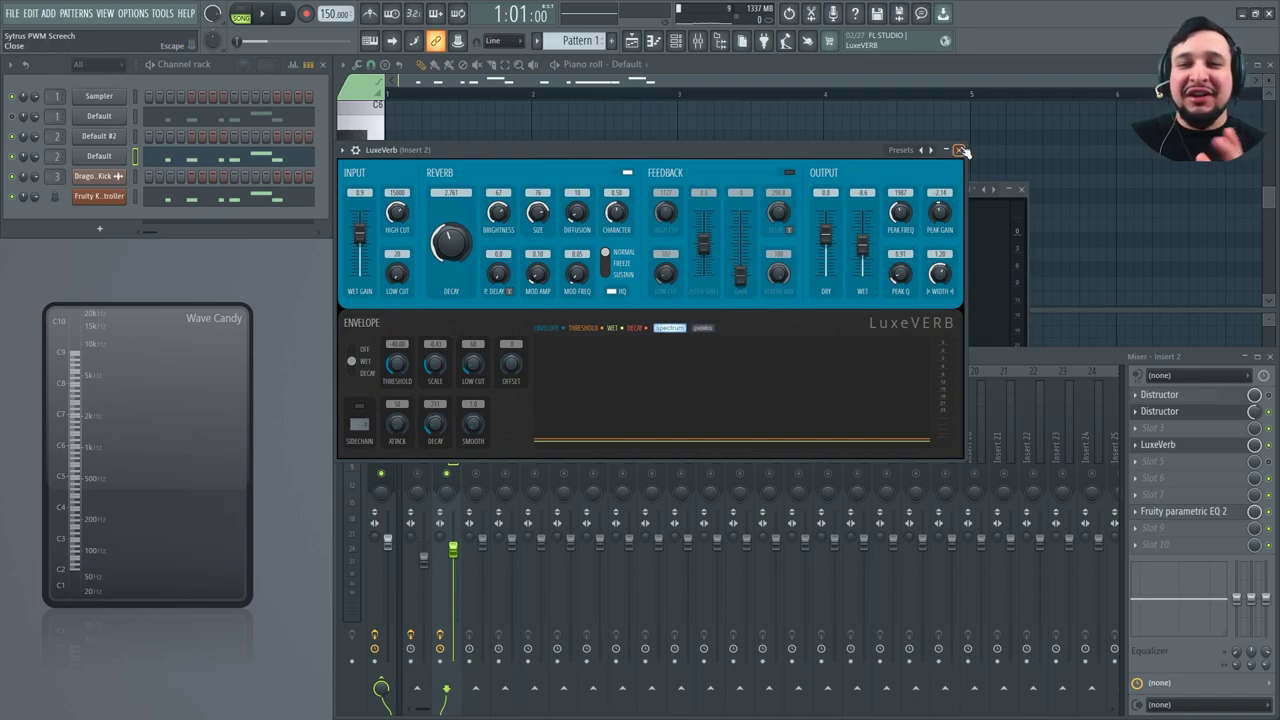
click(960, 150)
drag(828, 192, 788, 172)
key(space)
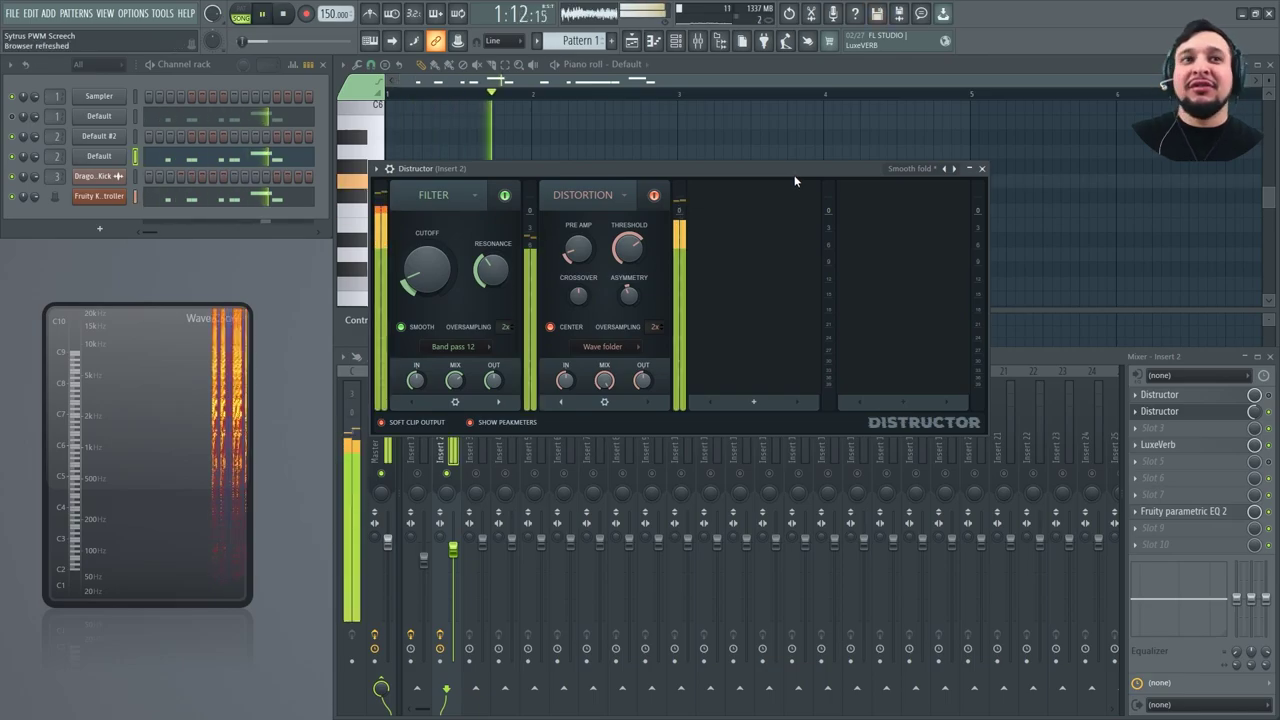
click(981, 168)
key(space)
Show the playlist and play the arrangement from bar 5 to hear the screech with the kick.
click(481, 463)
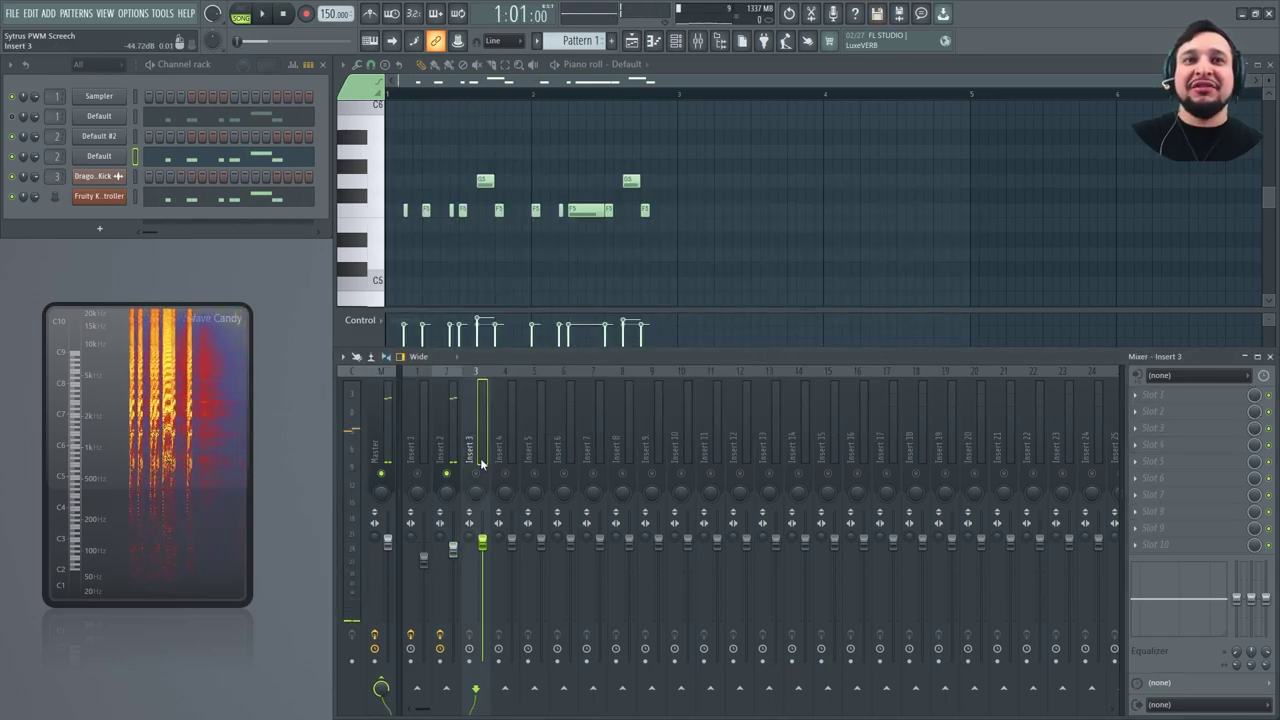
click(631, 40)
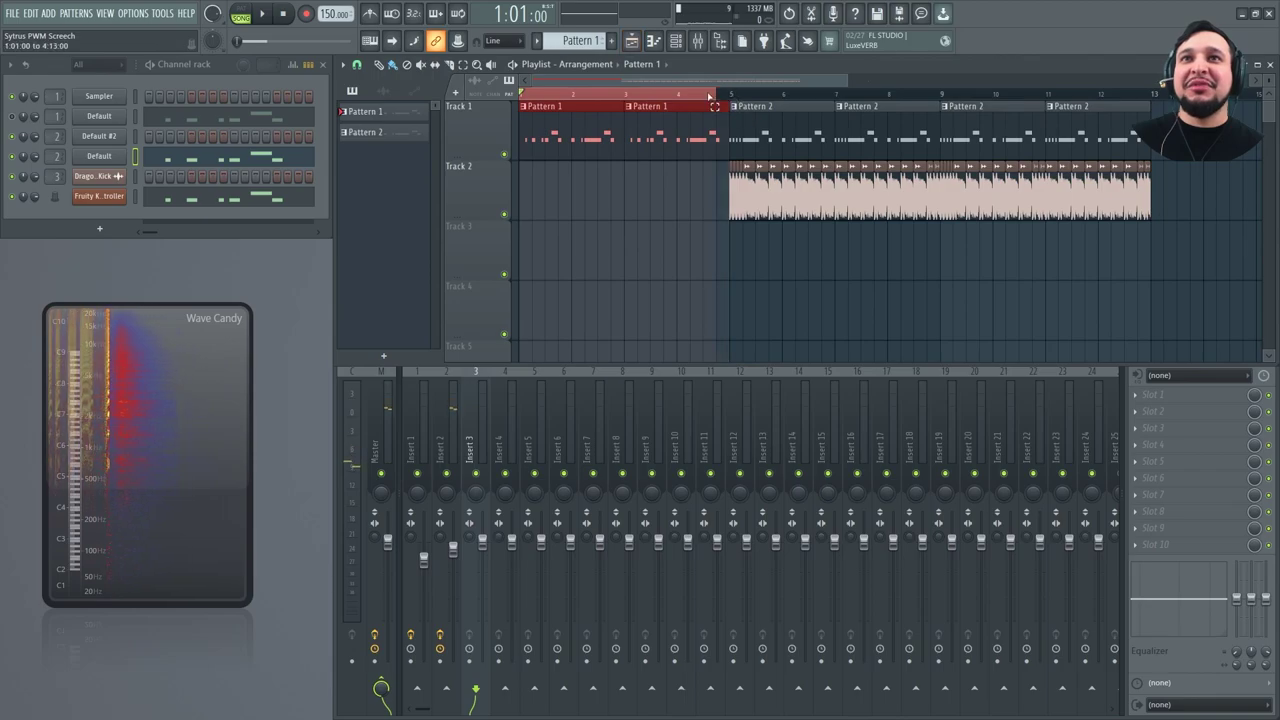
click(731, 96)
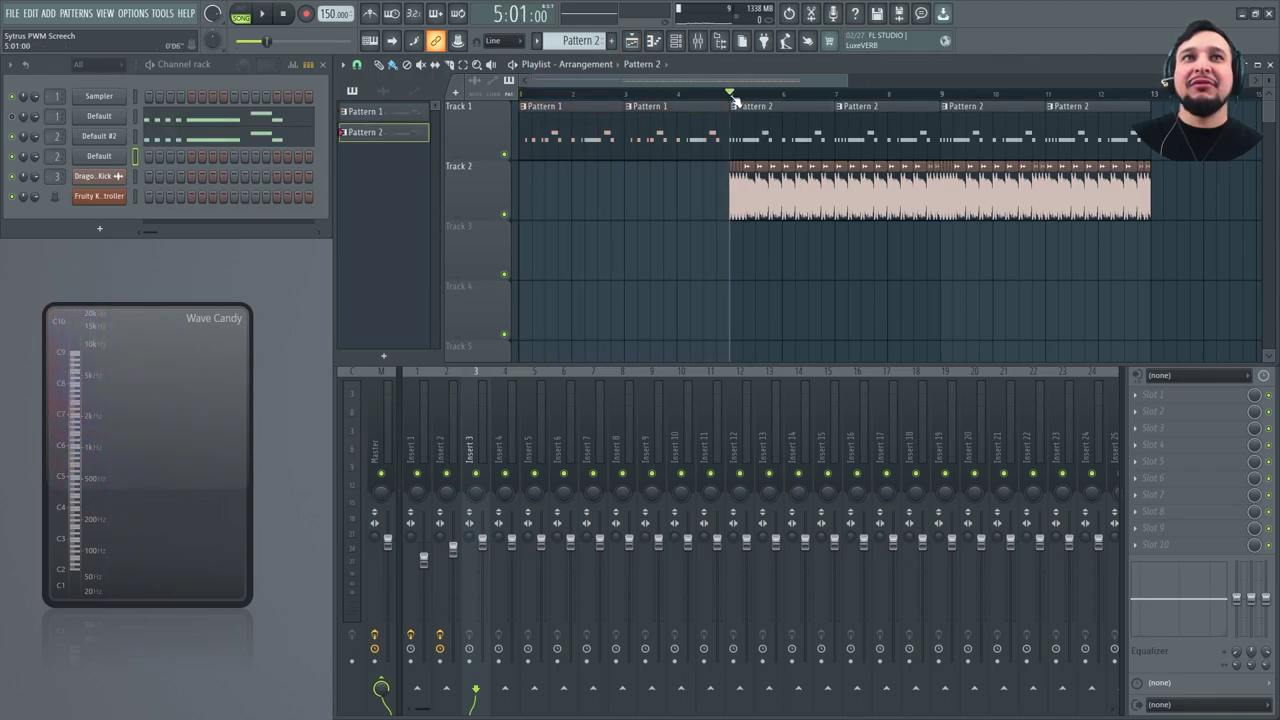
key(space)
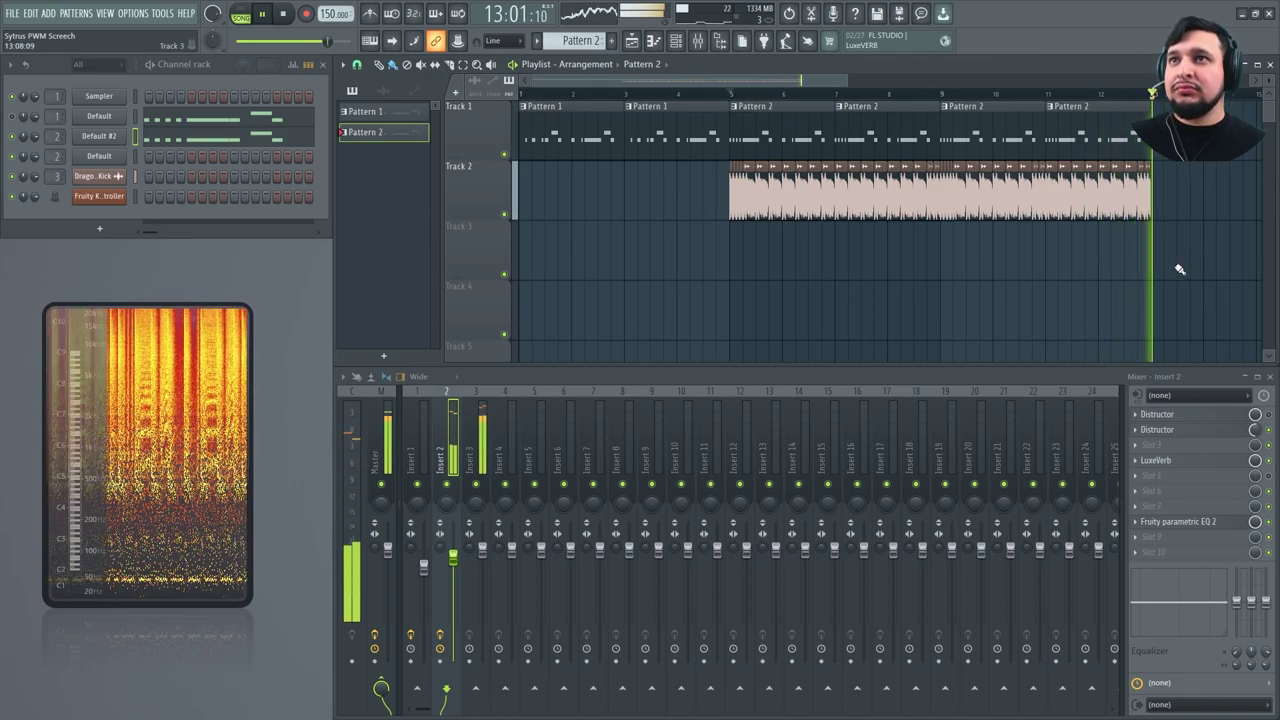
key(space)
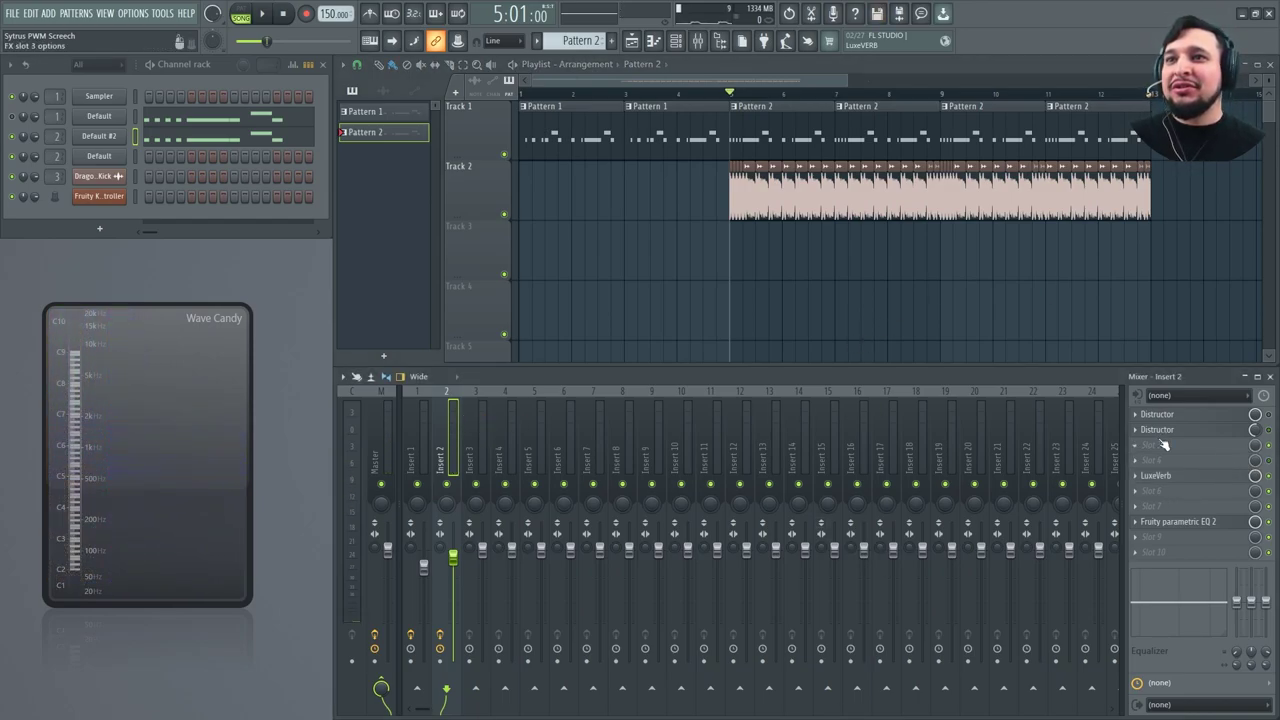
Copy the Distructor with four comb filters from Insert 1 into slot 3 of Insert 2.
click(426, 438)
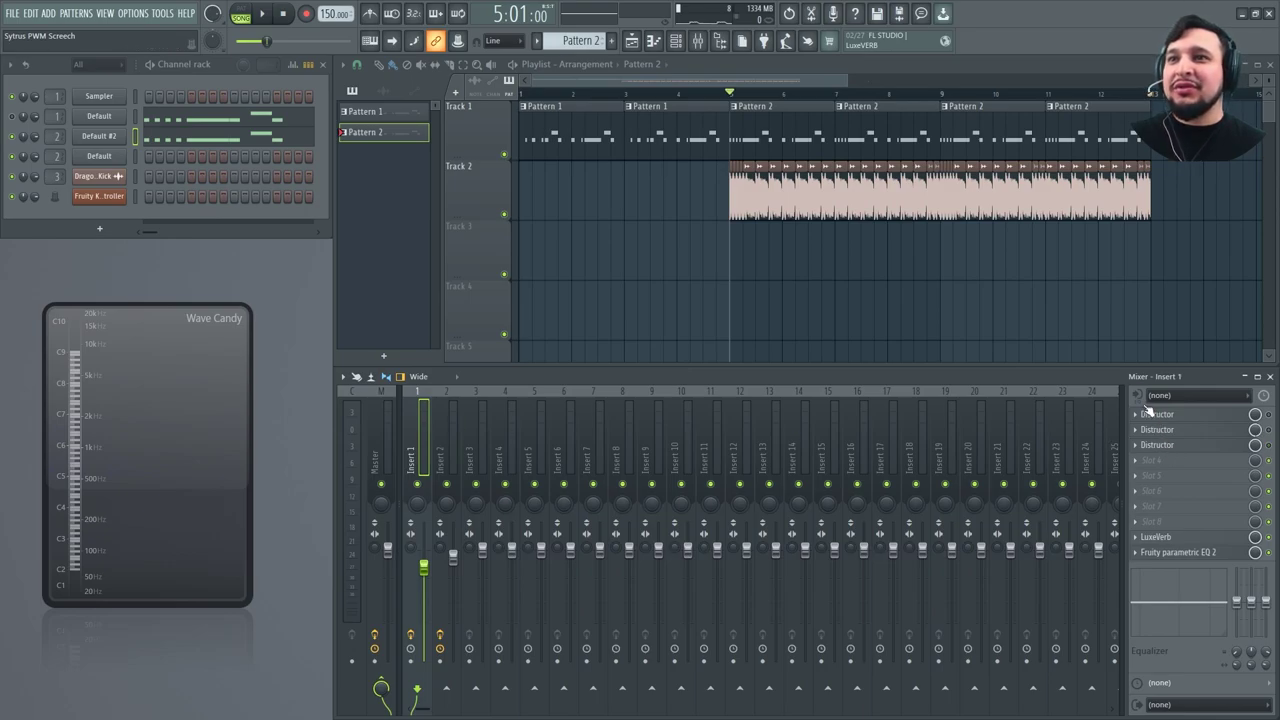
click(1149, 409)
click(443, 486)
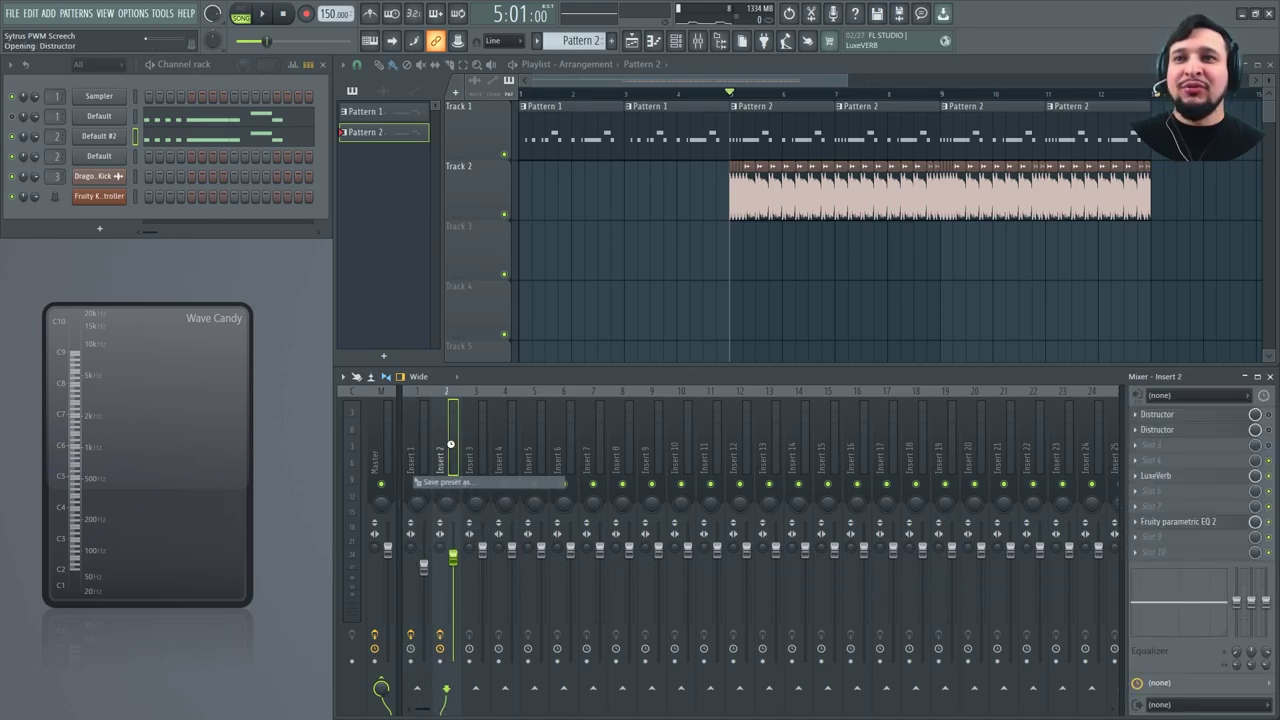
drag(260, 197, 652, 202)
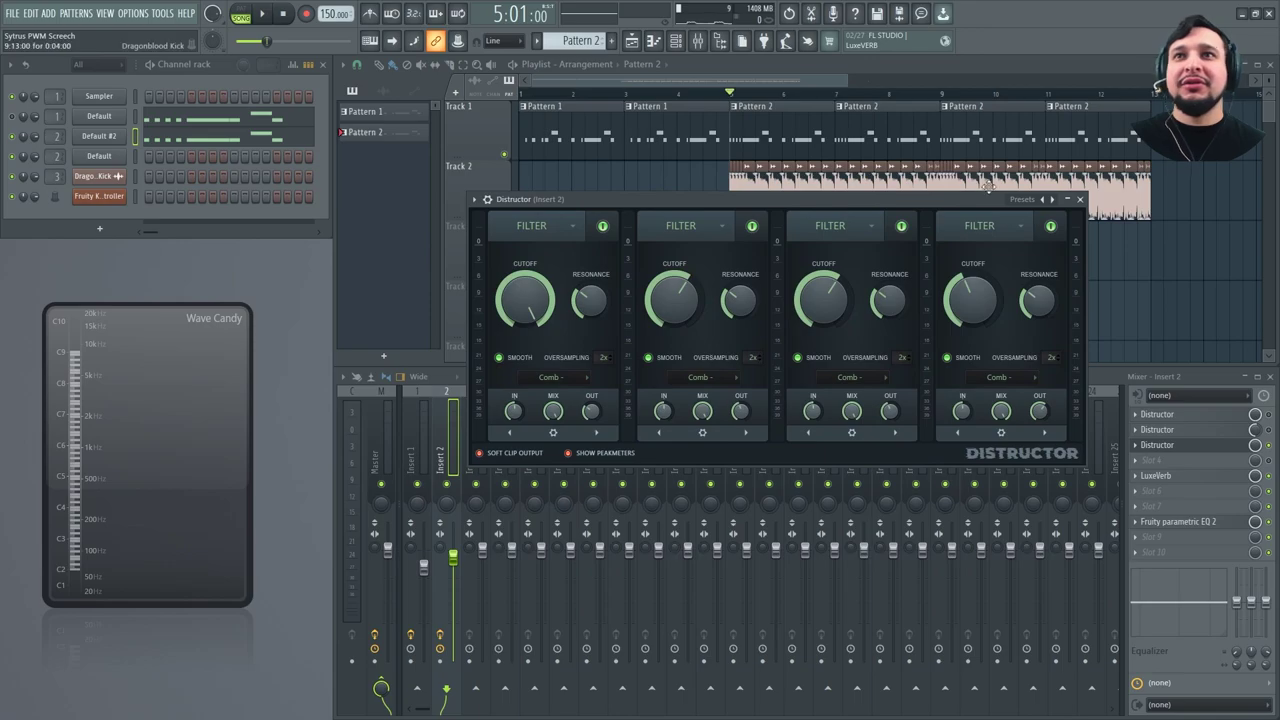
Look through the Distructor presets, keeping the comb filters, and play the arrangement with the kick from bar 5.
click(1005, 200)
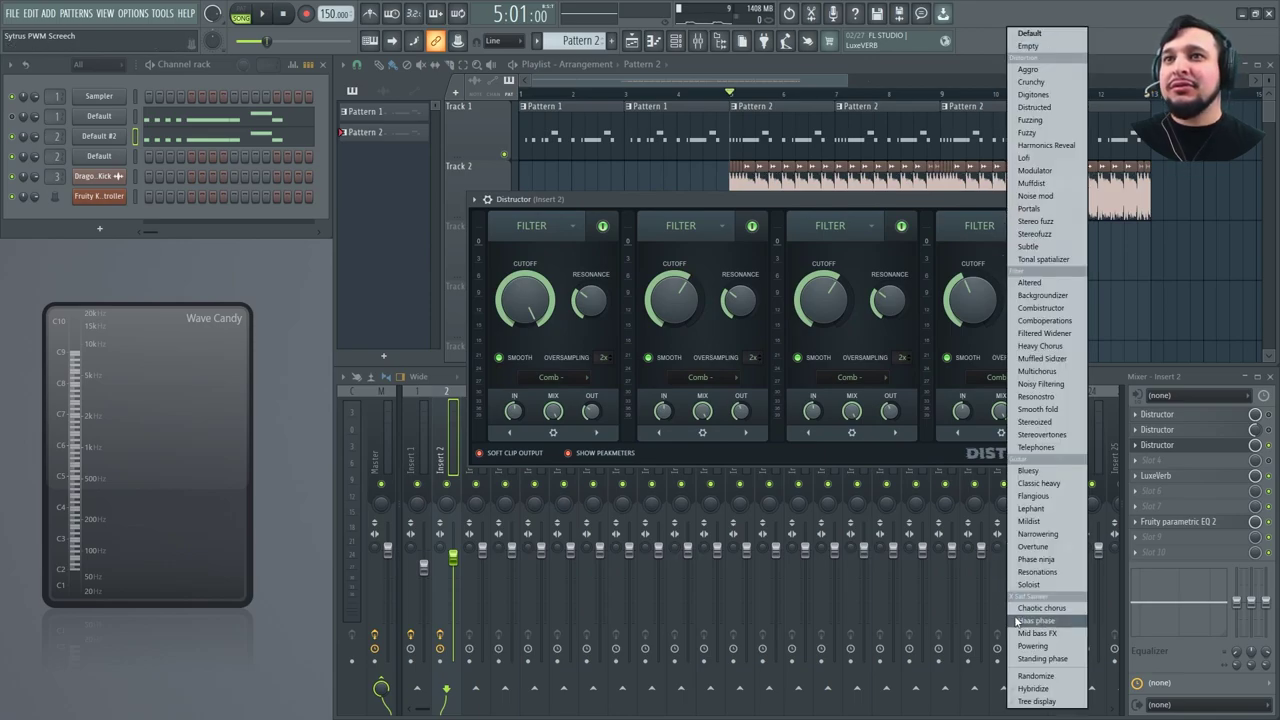
click(751, 205)
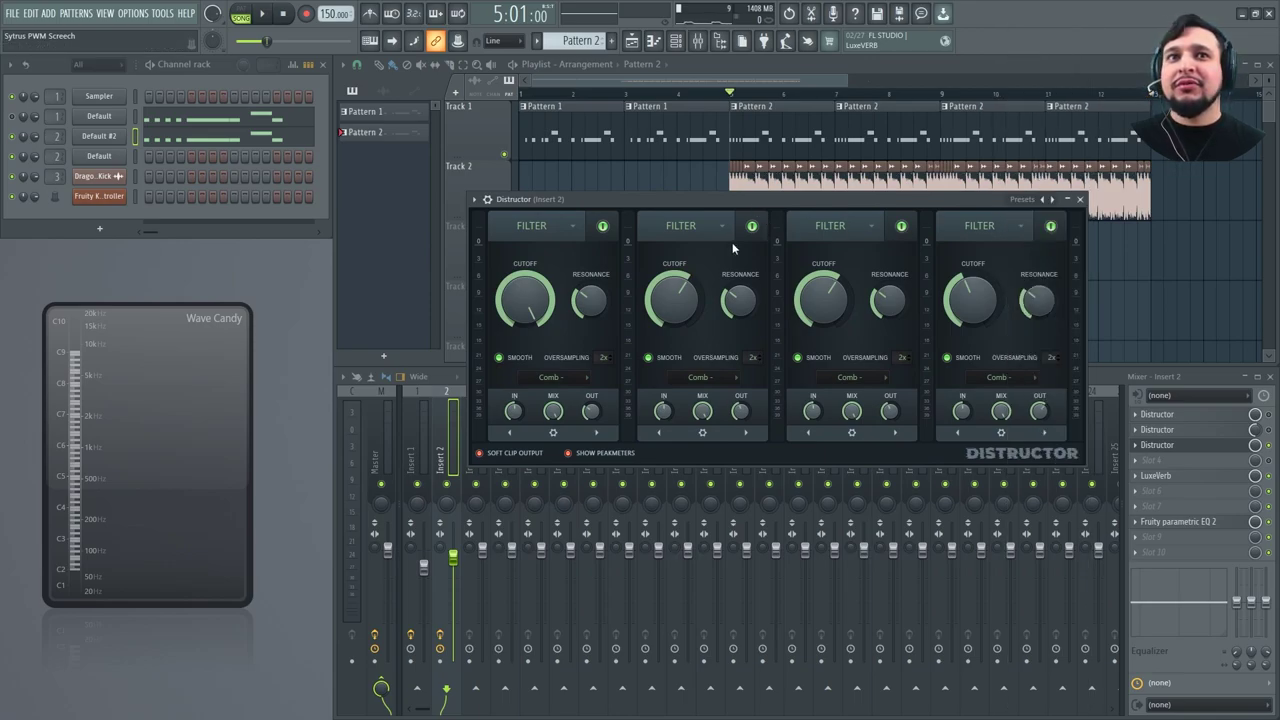
key(space)
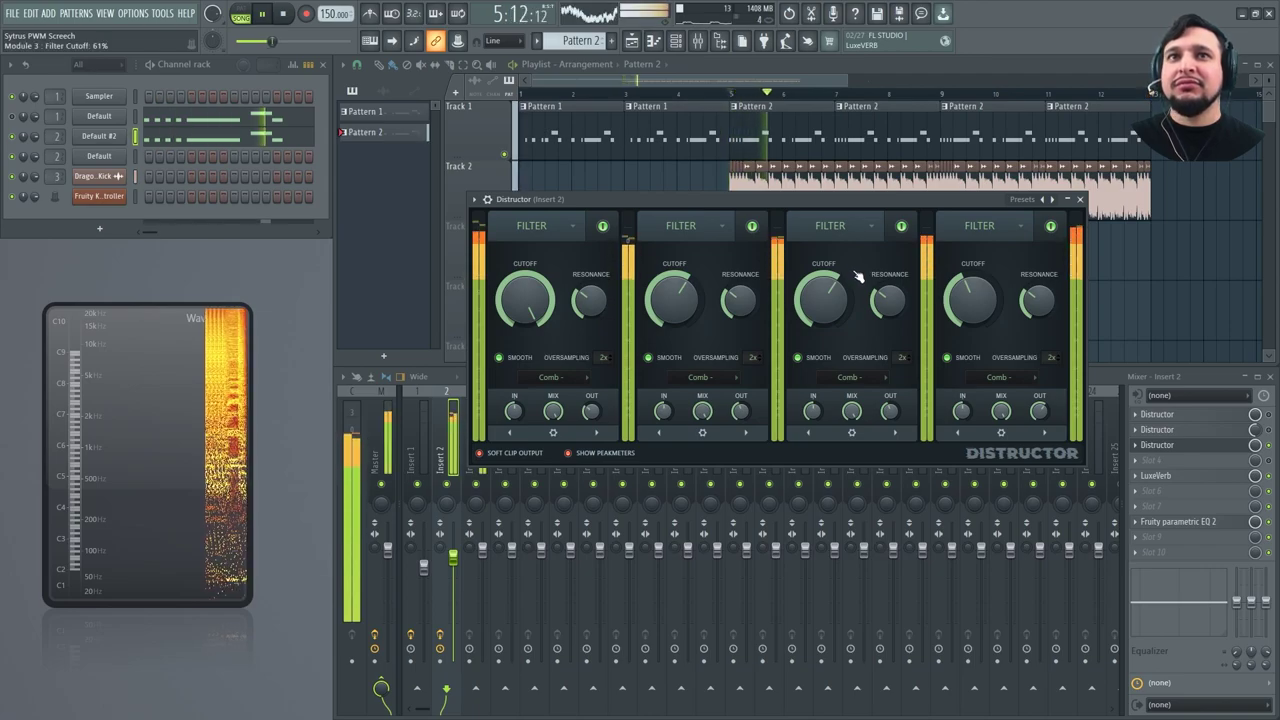
key(space)
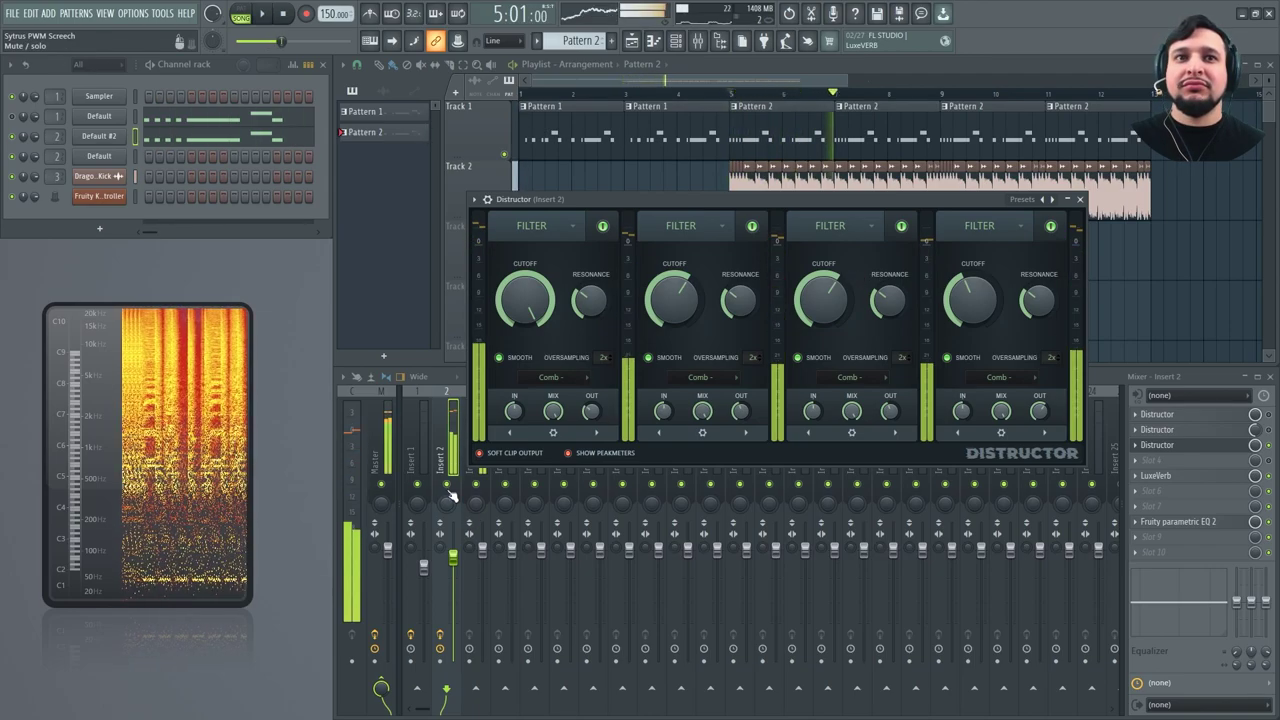
Solo Insert 2 and play its screech from bar 5 through the comb filter Distructor.
click(449, 490)
key(space)
click(821, 205)
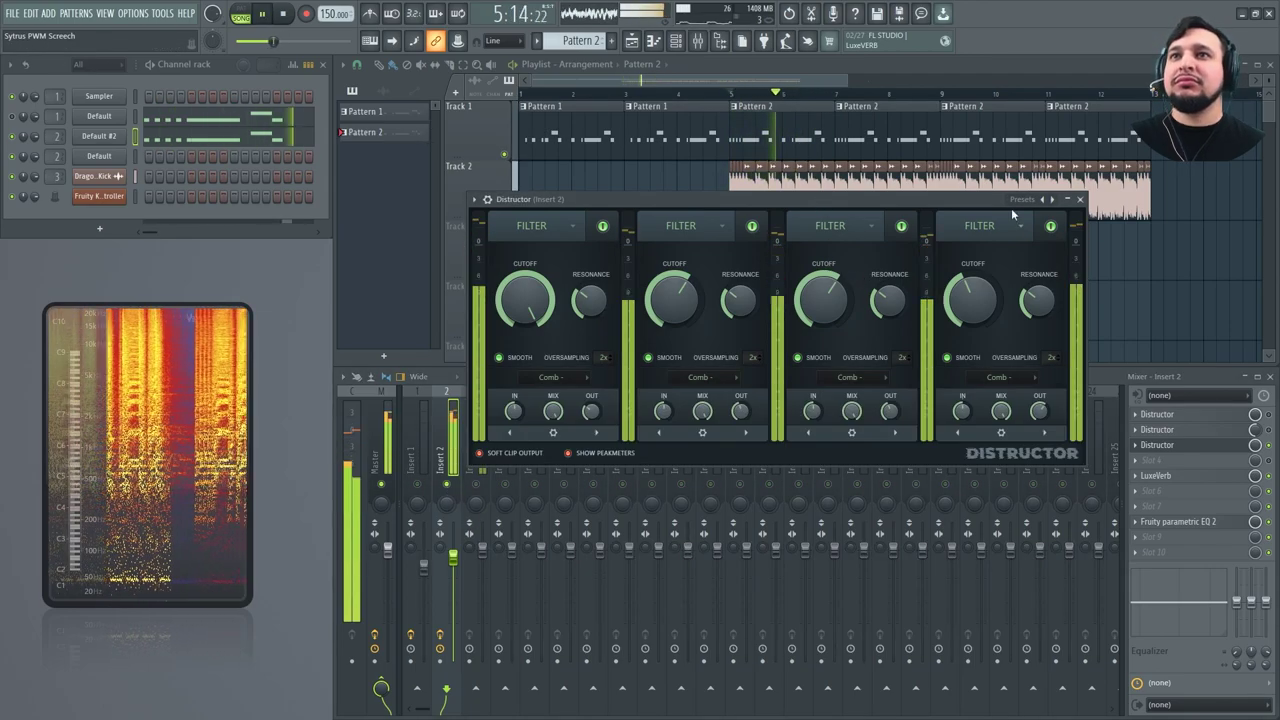
Try the Comboperations and Combistructor presets on the third Distructor of Insert 2 while playing the screech from bar 5.
key(space)
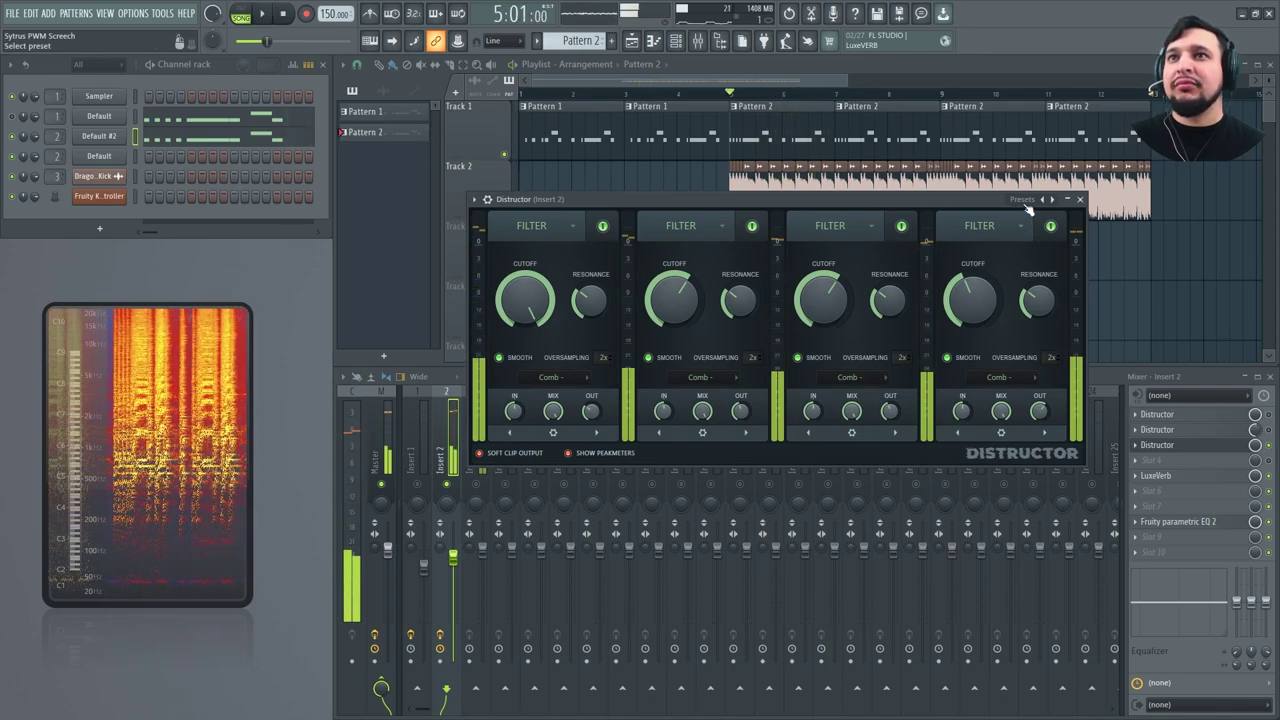
click(1022, 200)
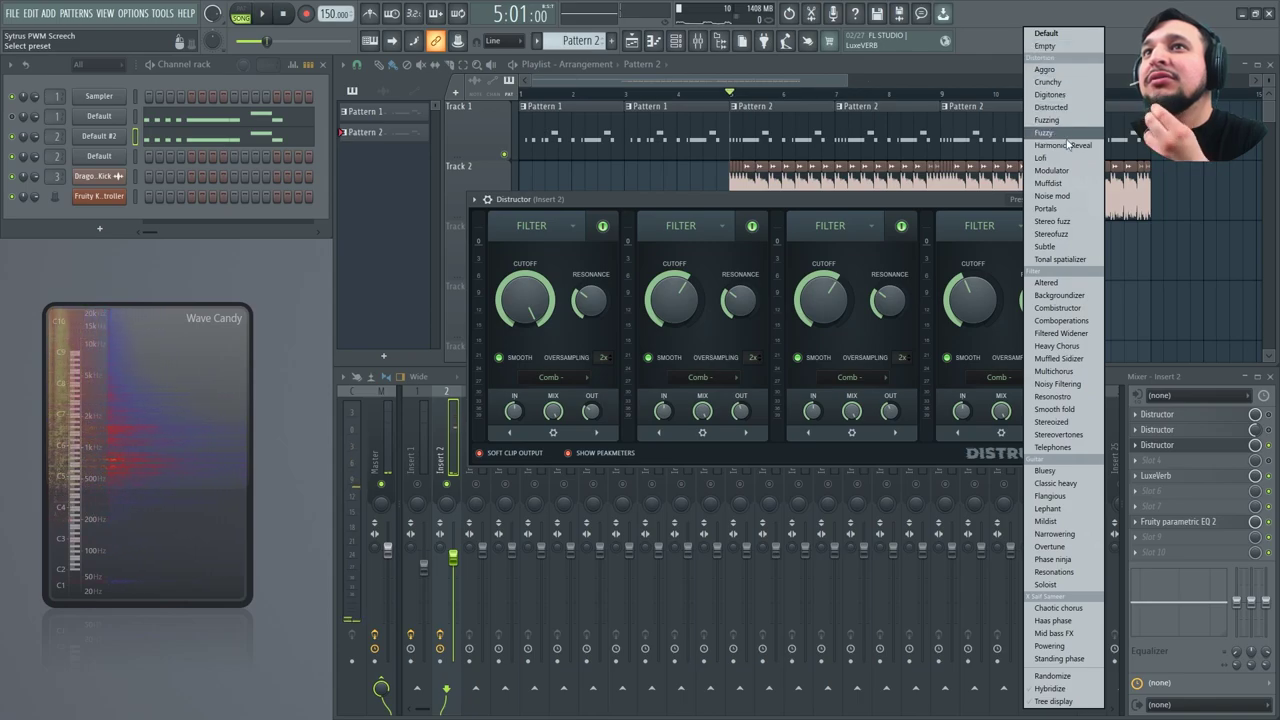
click(1066, 320)
key(space)
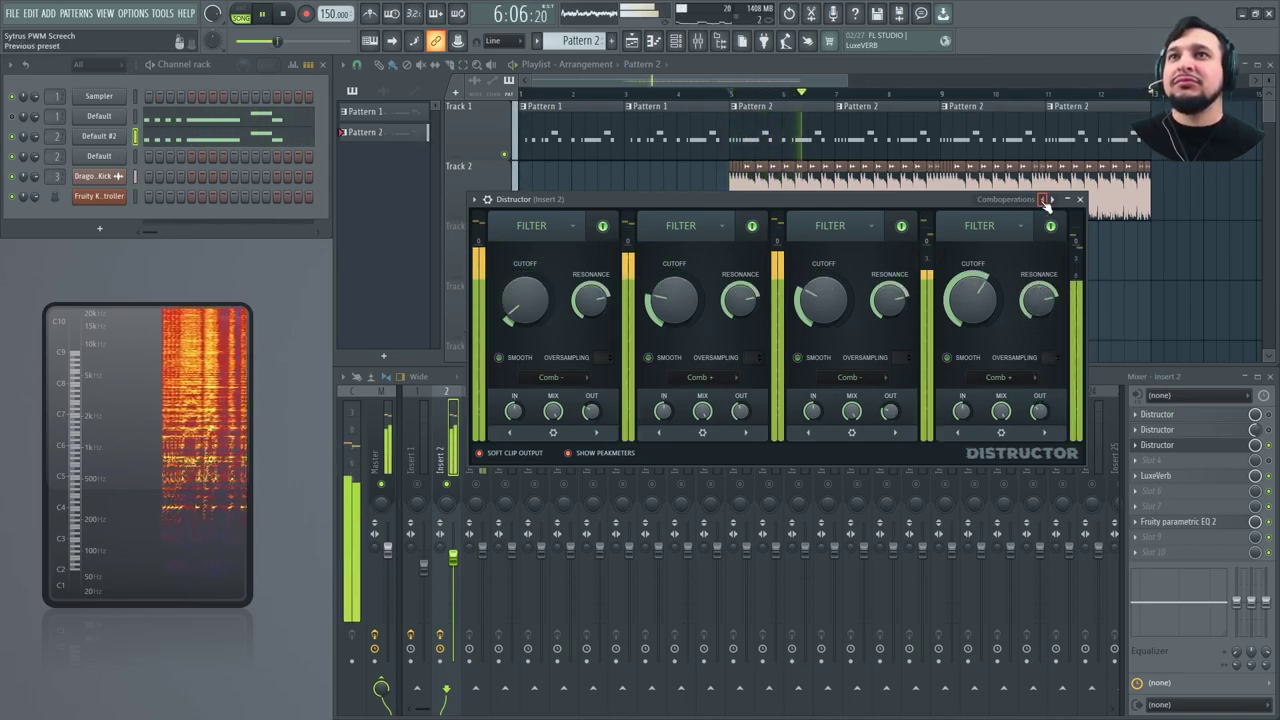
click(1045, 200)
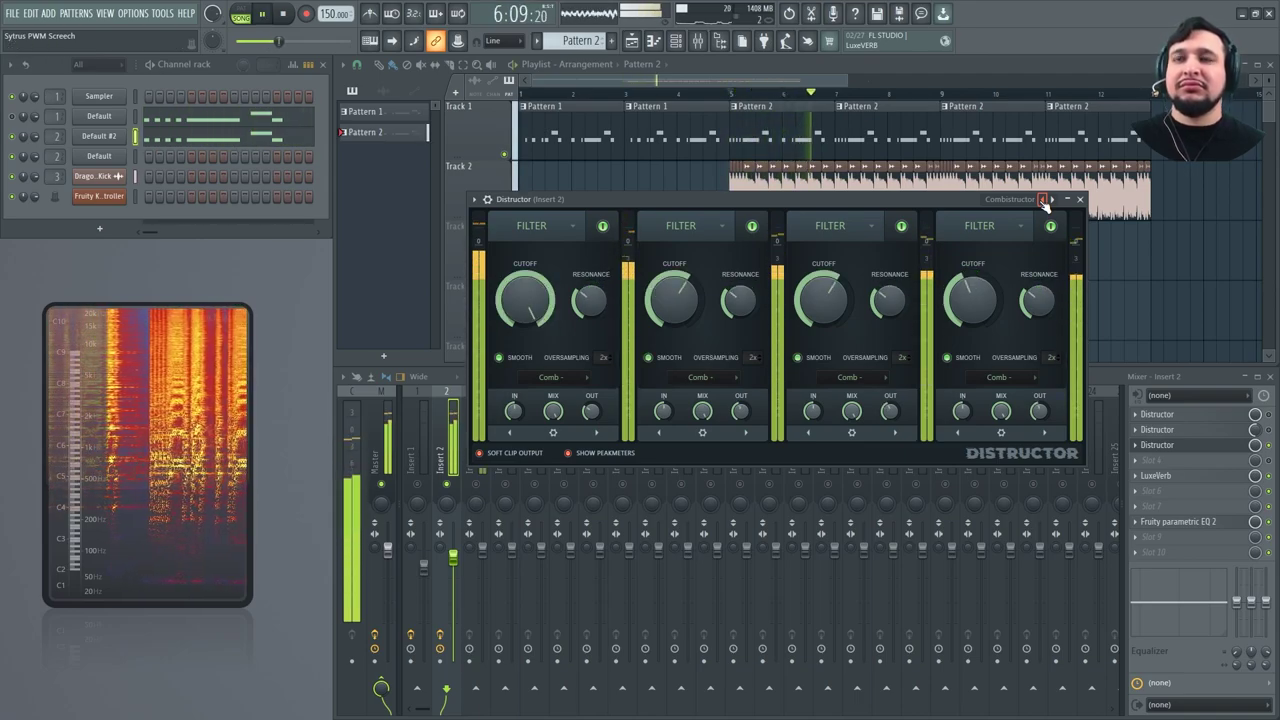
key(space)
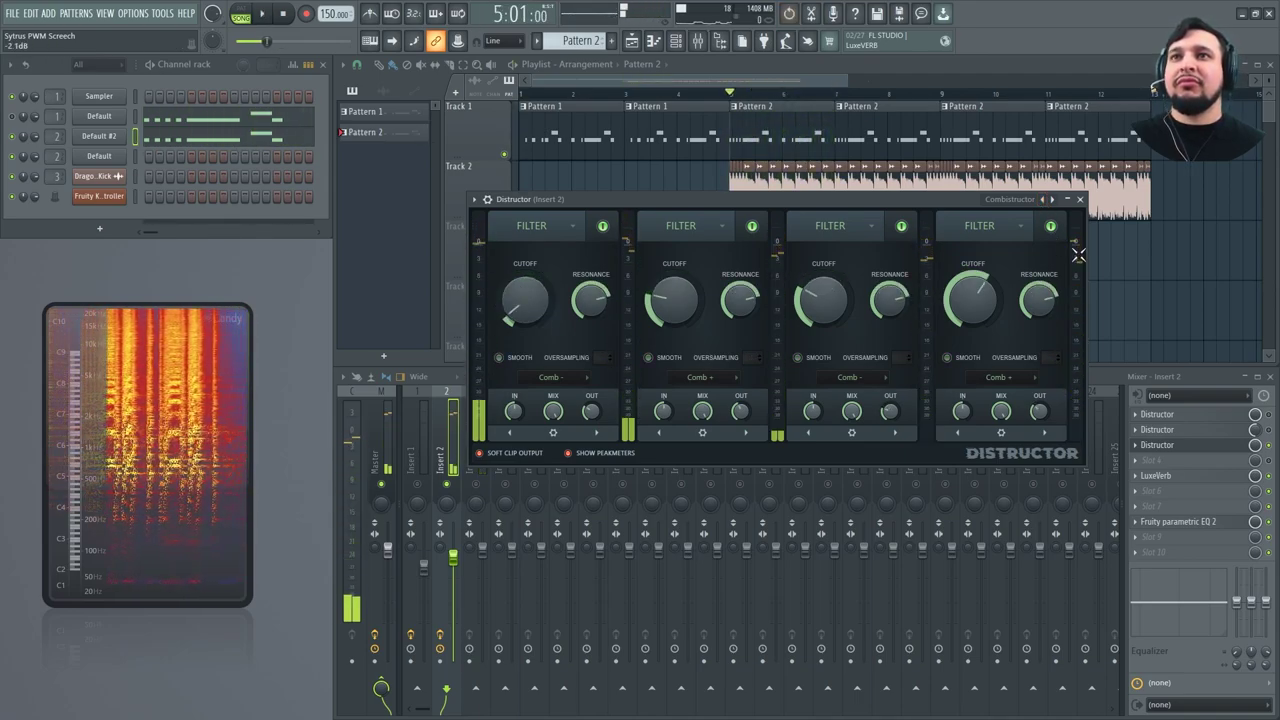
Reload slot 3 of Insert 2 with the comb filter Distructor from Insert 1 and play the screech from bar 5.
key(ctrl+z)
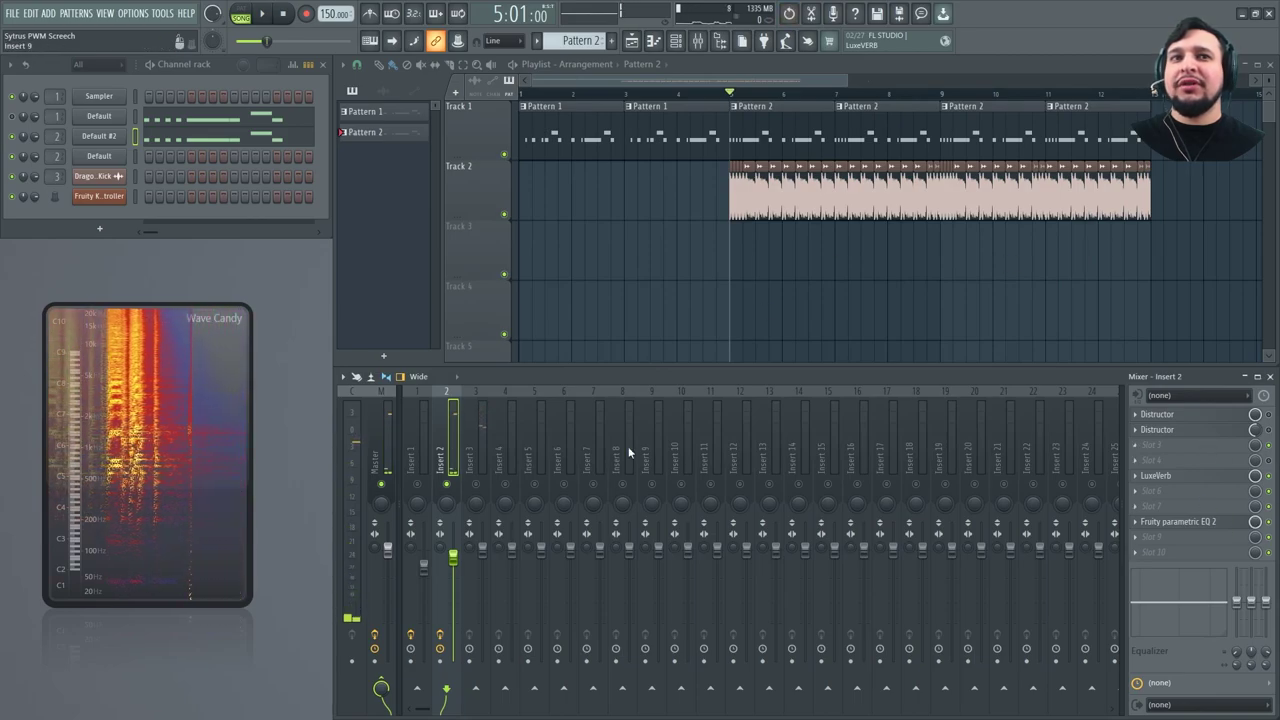
click(405, 437)
click(1135, 417)
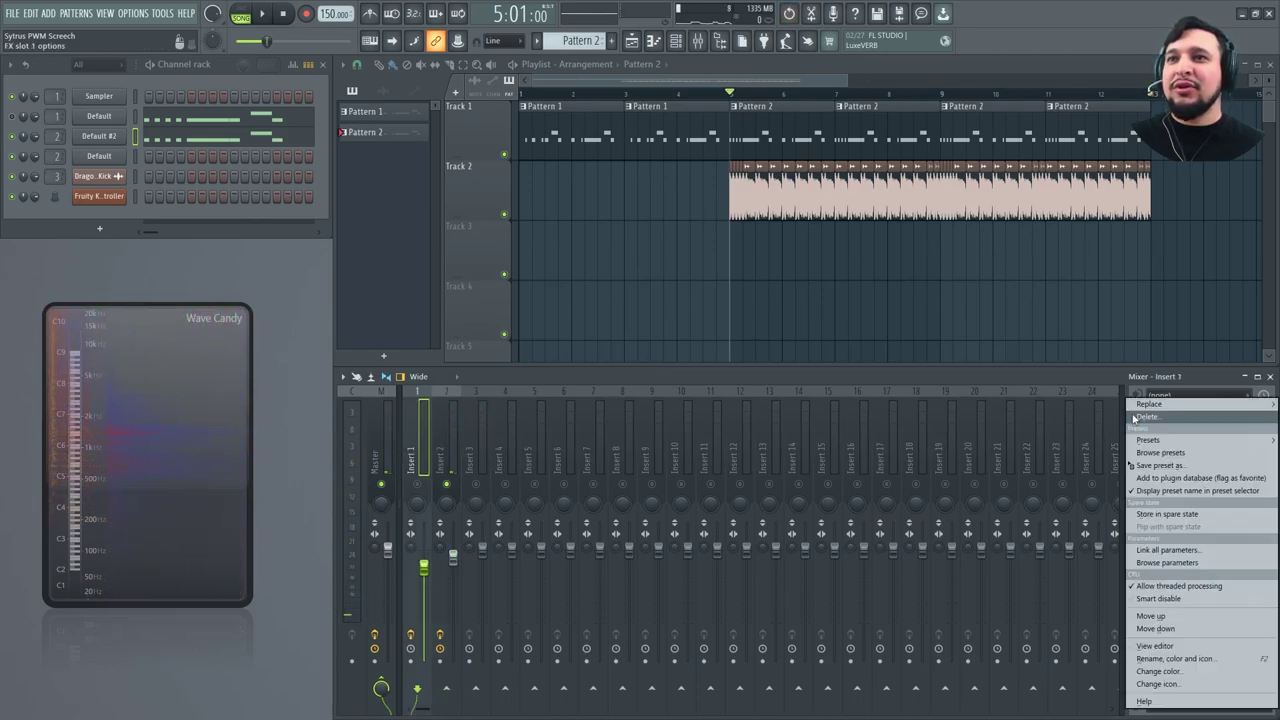
drag(1152, 466, 452, 420)
key(space)
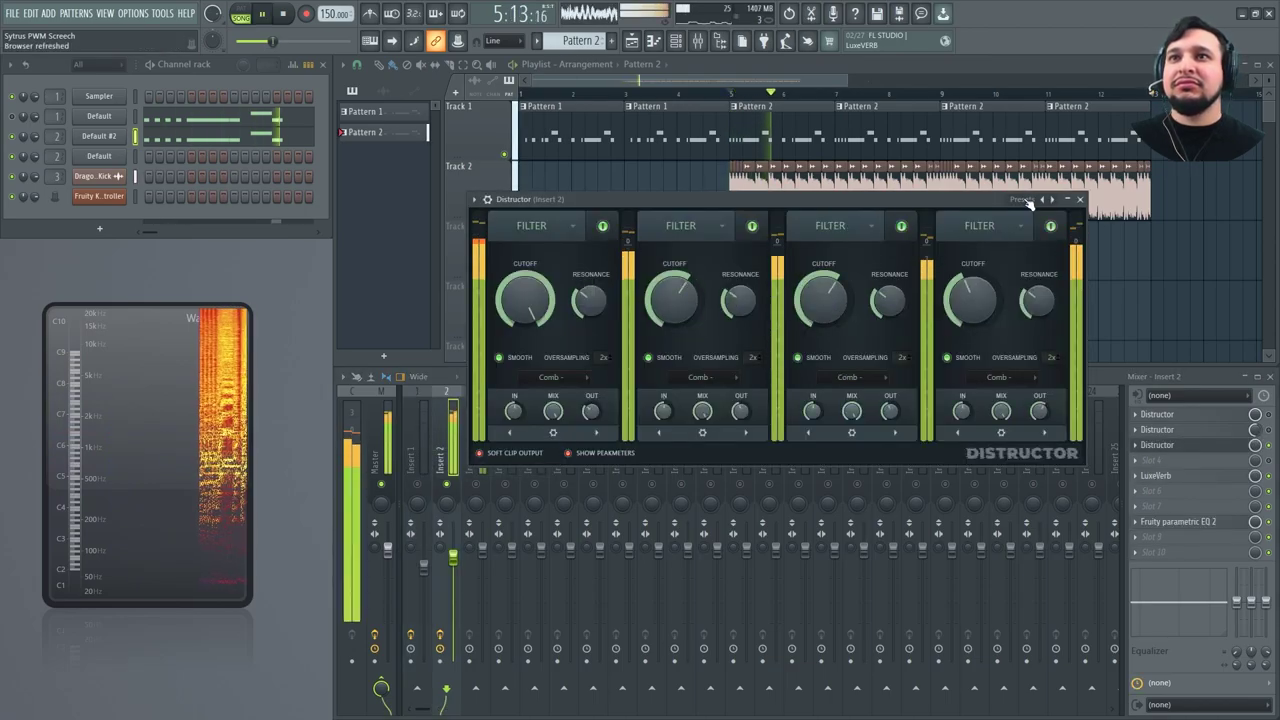
key(space)
Load the Combistructor preset in the slot 3 Distructor of Insert 2 and play the screech from bar 5 through it.
click(1022, 200)
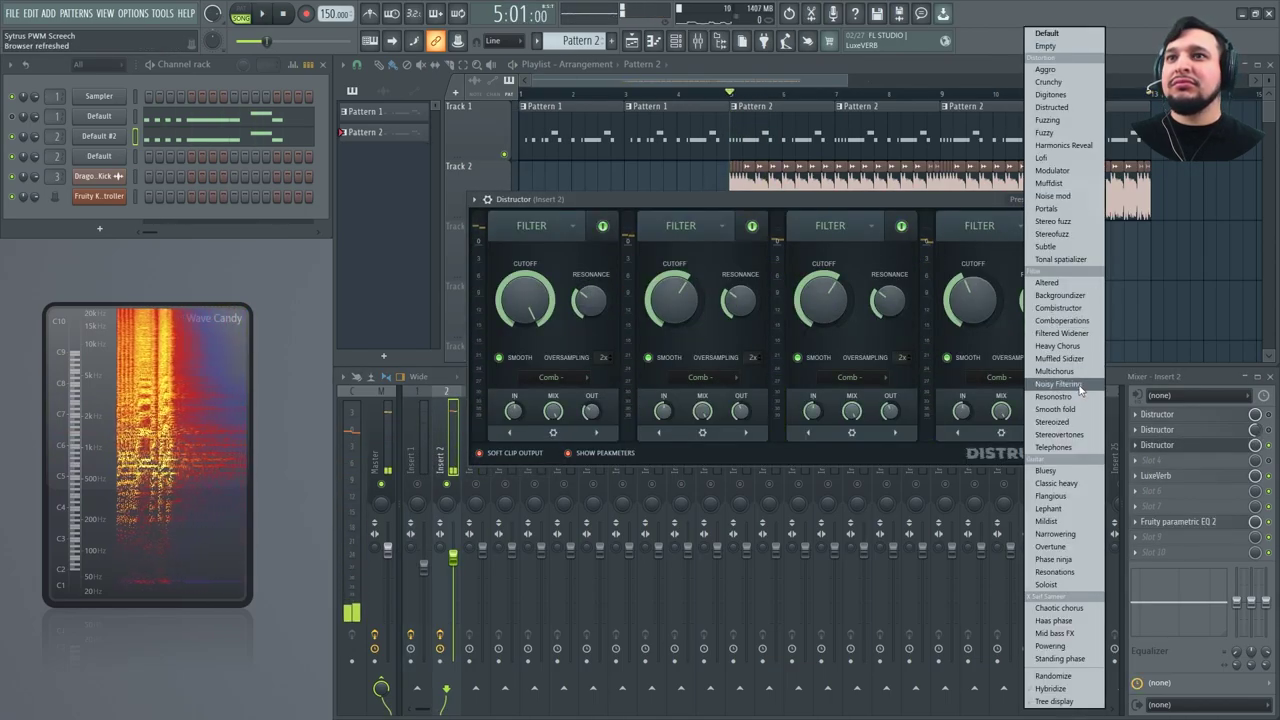
click(1074, 300)
click(1055, 200)
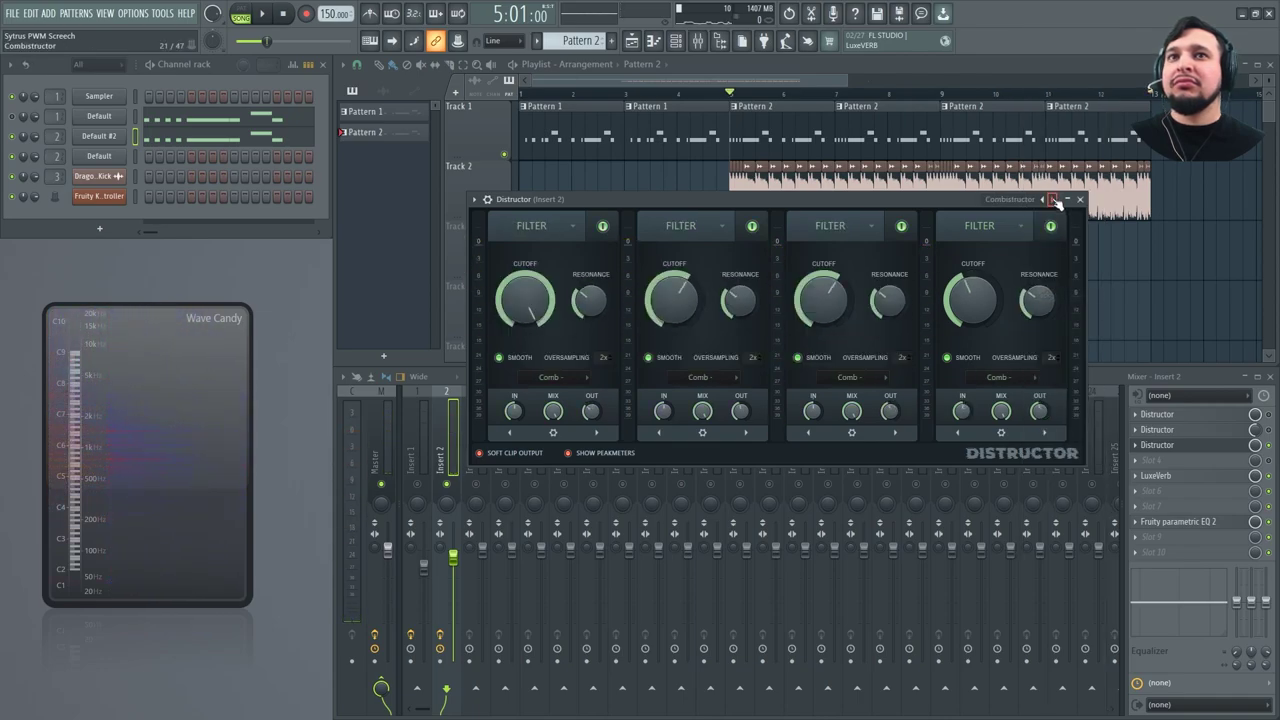
key(space)
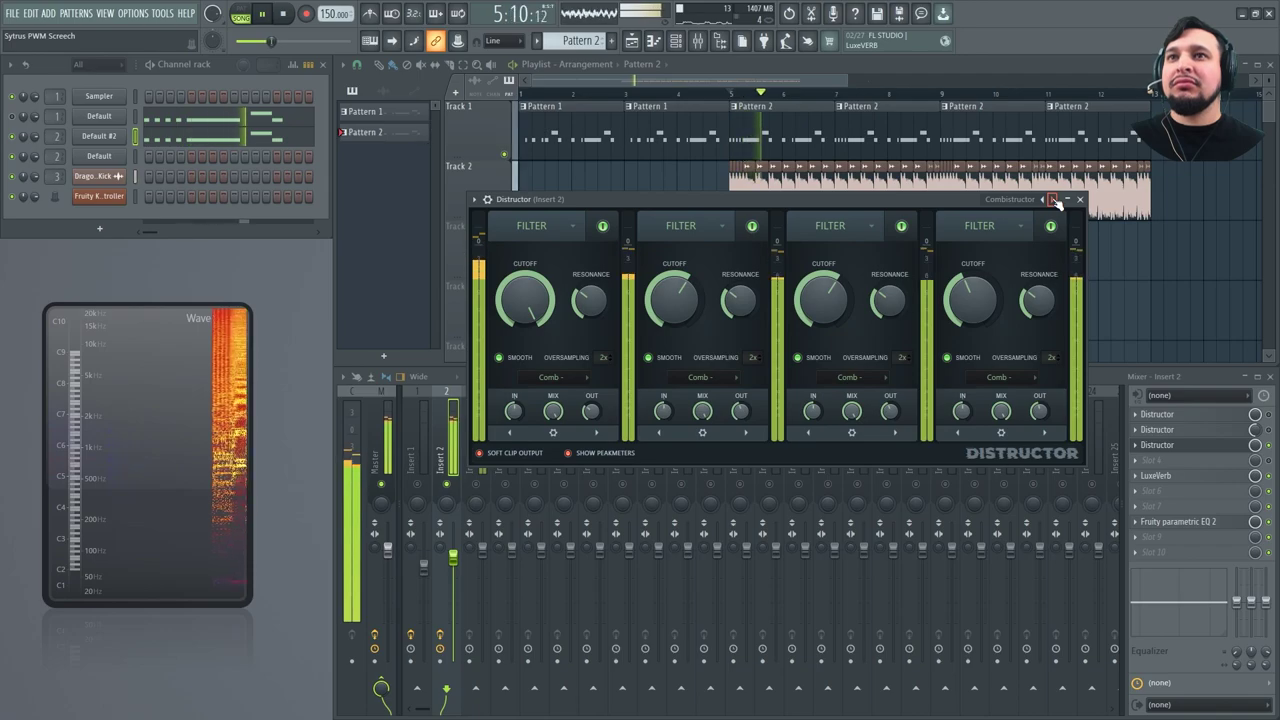
key(space)
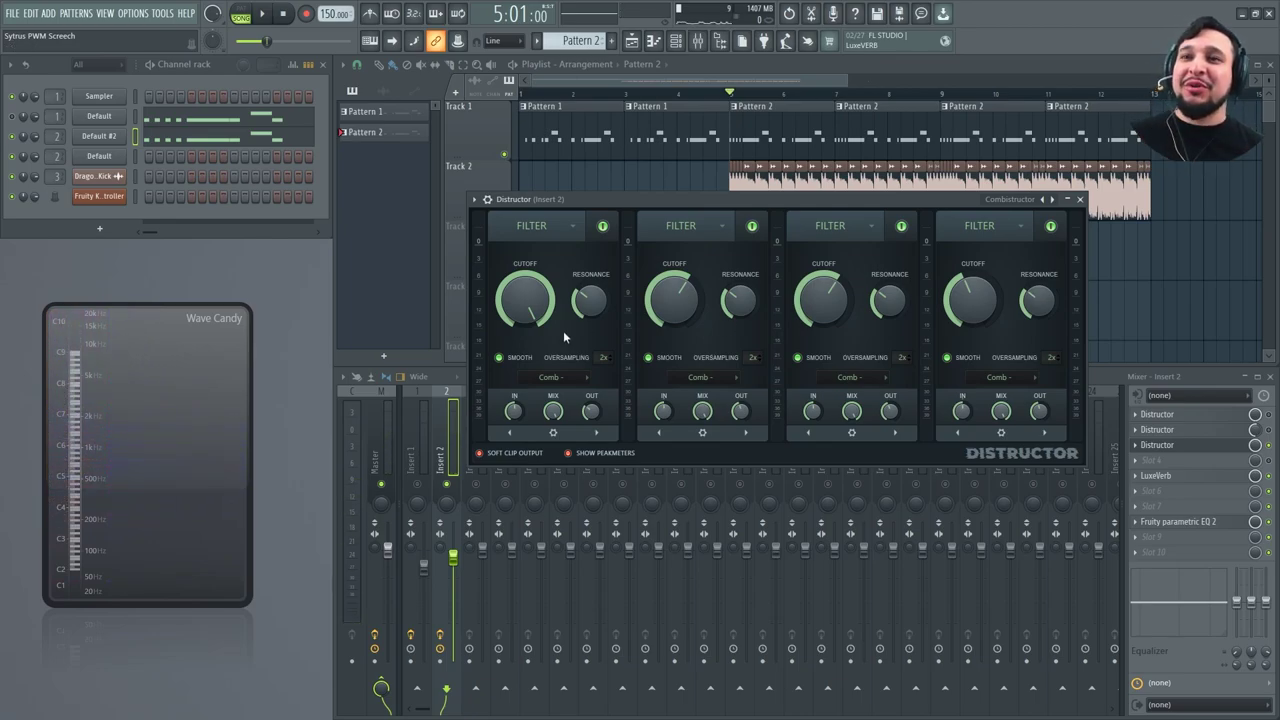
Look through the Distructor's preset list and the effect types available for module 1, and close the Distructor.
click(1015, 200)
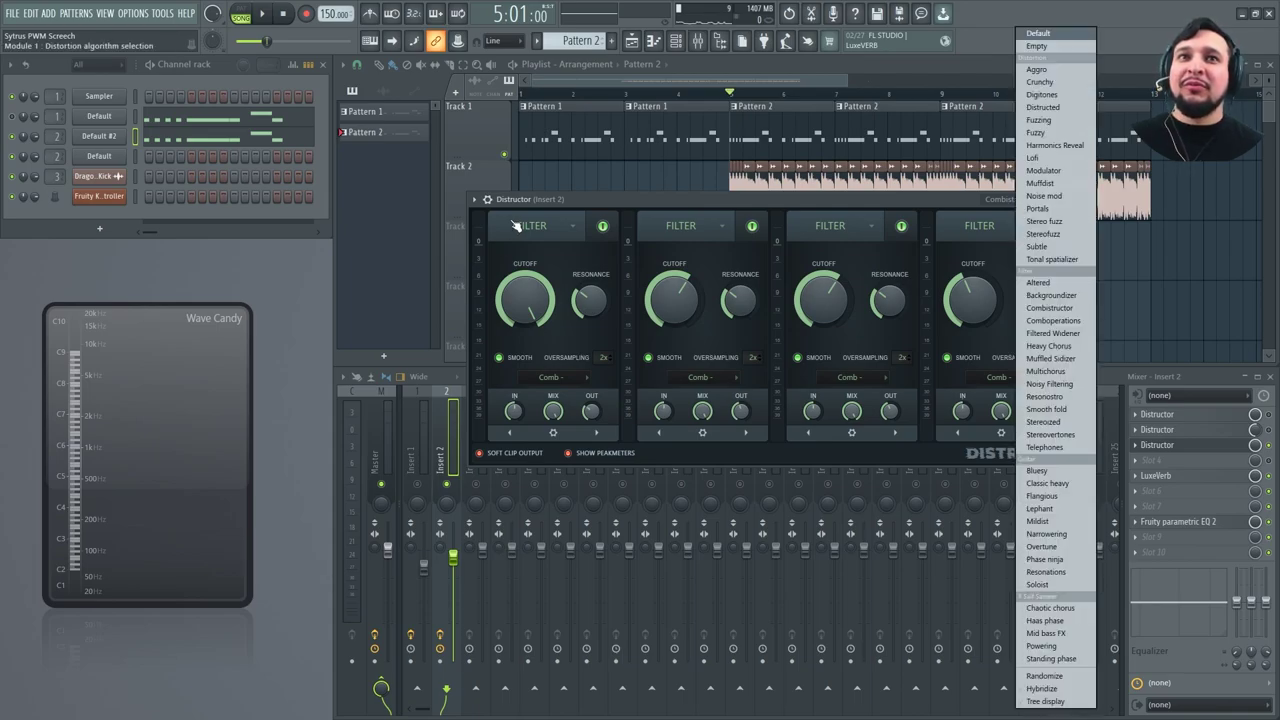
click(572, 225)
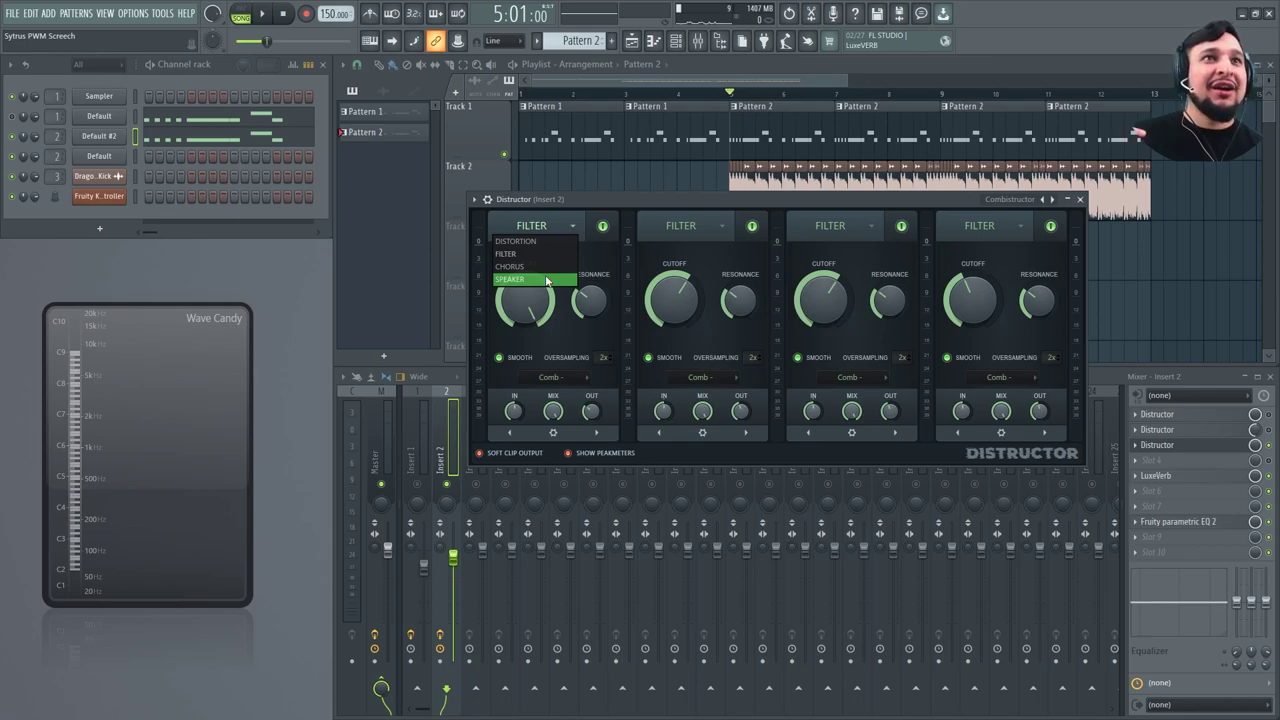
click(767, 258)
click(1080, 200)
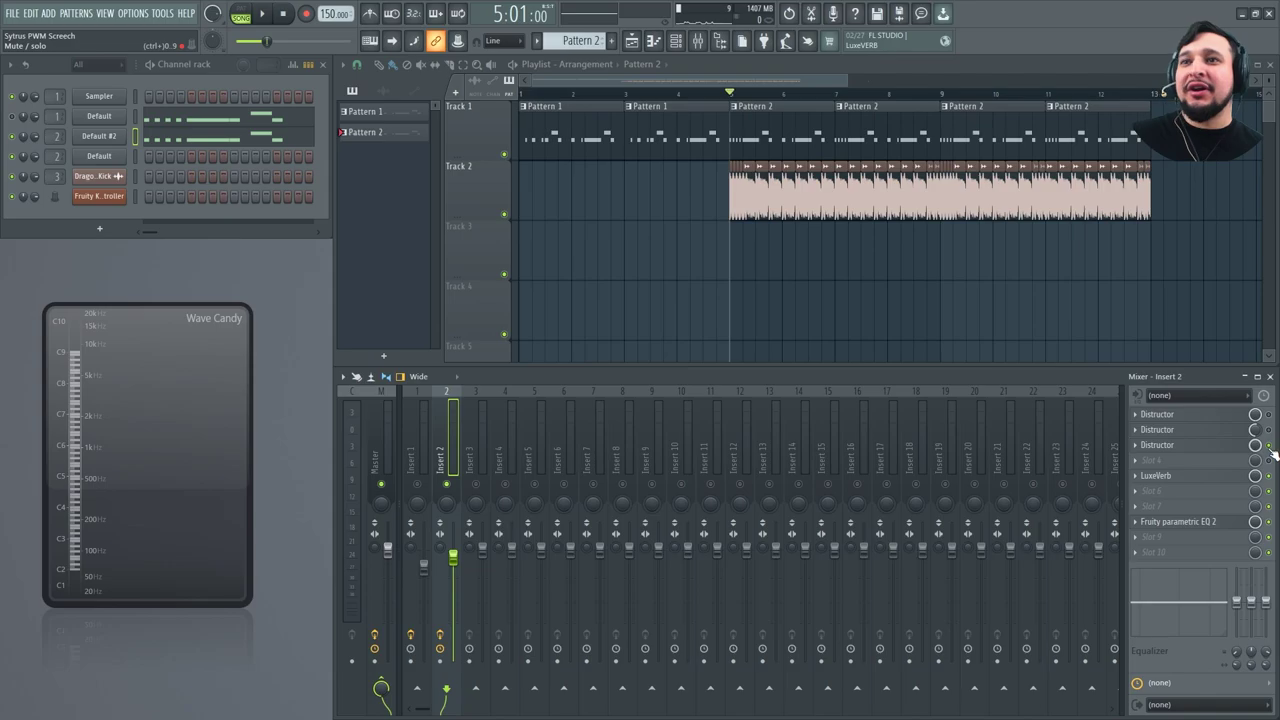
Bypass the slot 3 Distructor of Insert 2 and play the screech with the Distructors in slots 1 and 2 open.
click(1240, 427)
key(space)
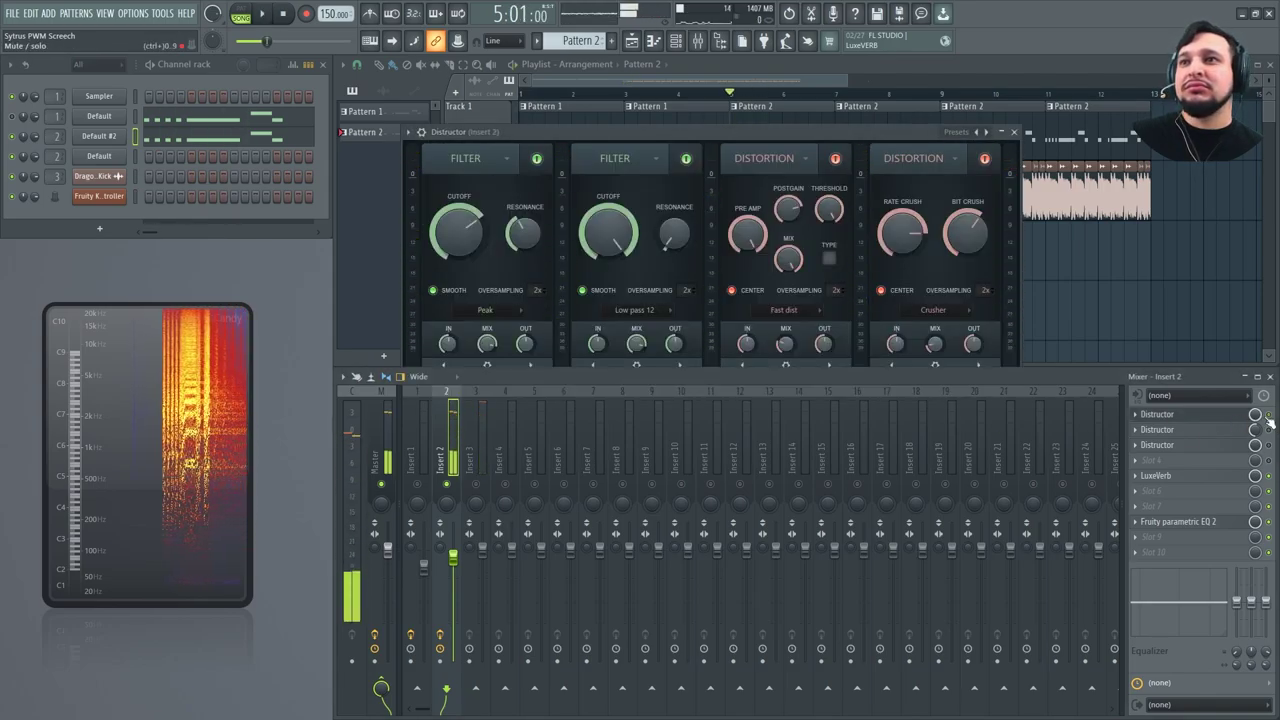
click(1232, 438)
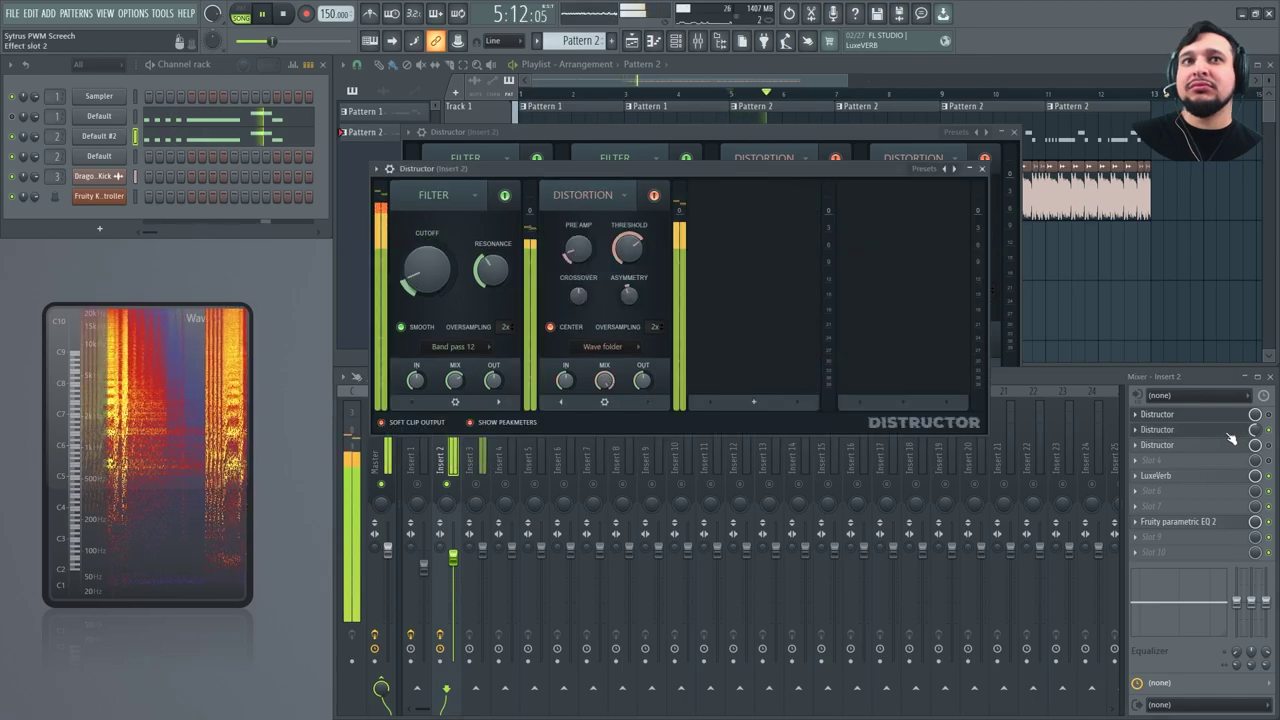
key(space)
Switch off the Distructors in slots 1 and 2 of Insert 2 and close their windows.
click(1268, 429)
click(1268, 414)
click(1268, 414)
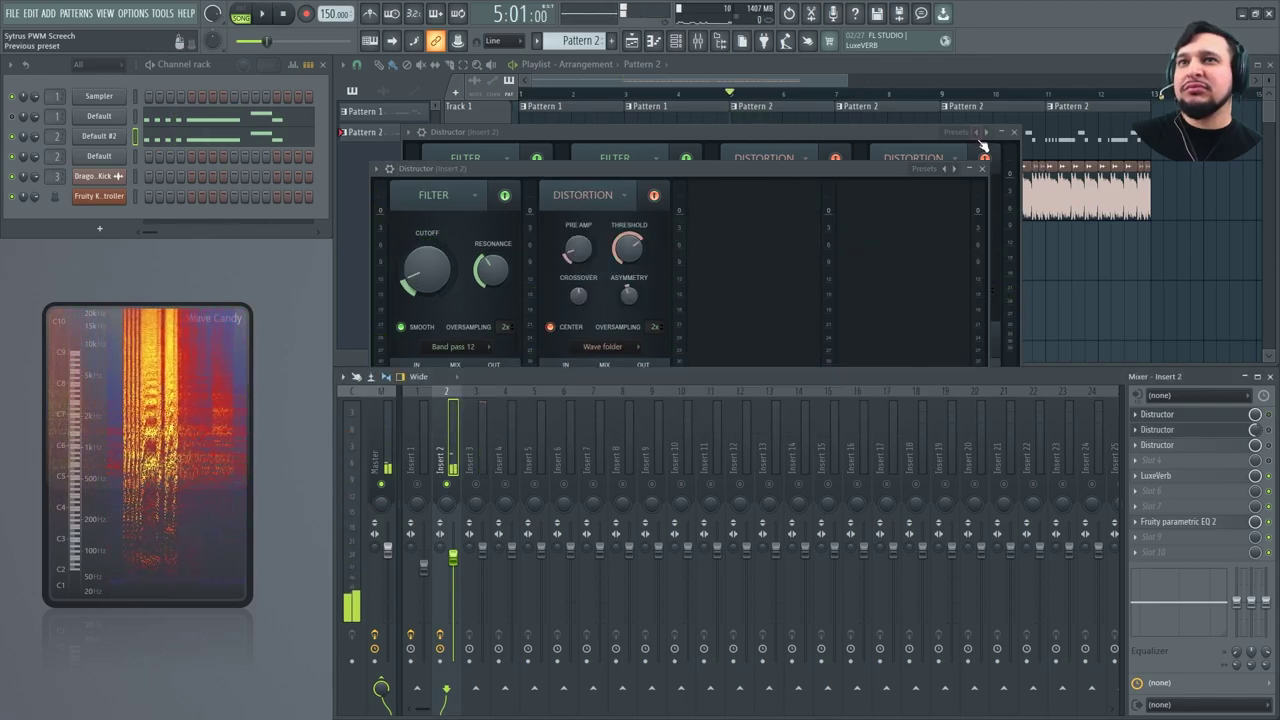
click(982, 168)
click(1013, 133)
click(1014, 132)
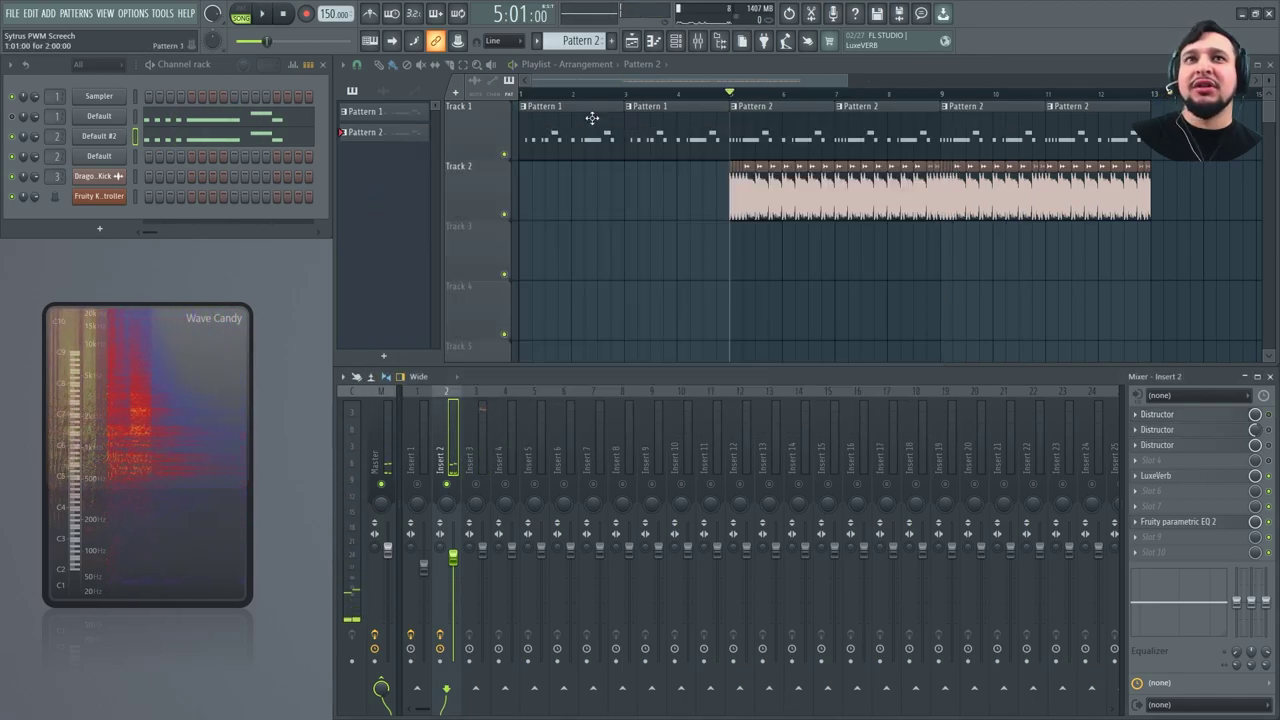
Solo Insert 1, enable and open the Distructor in its slot 2, and play the arrangement from bar 1.
key(Home)
click(422, 487)
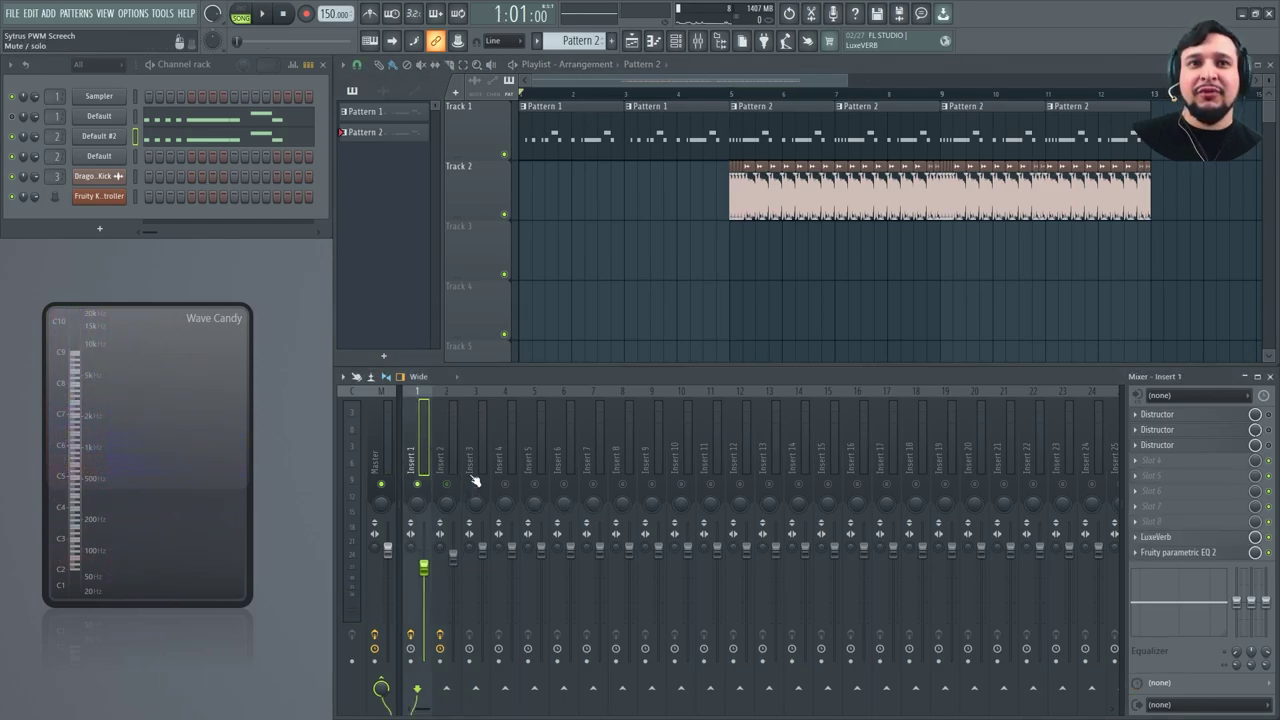
click(1230, 432)
key(space)
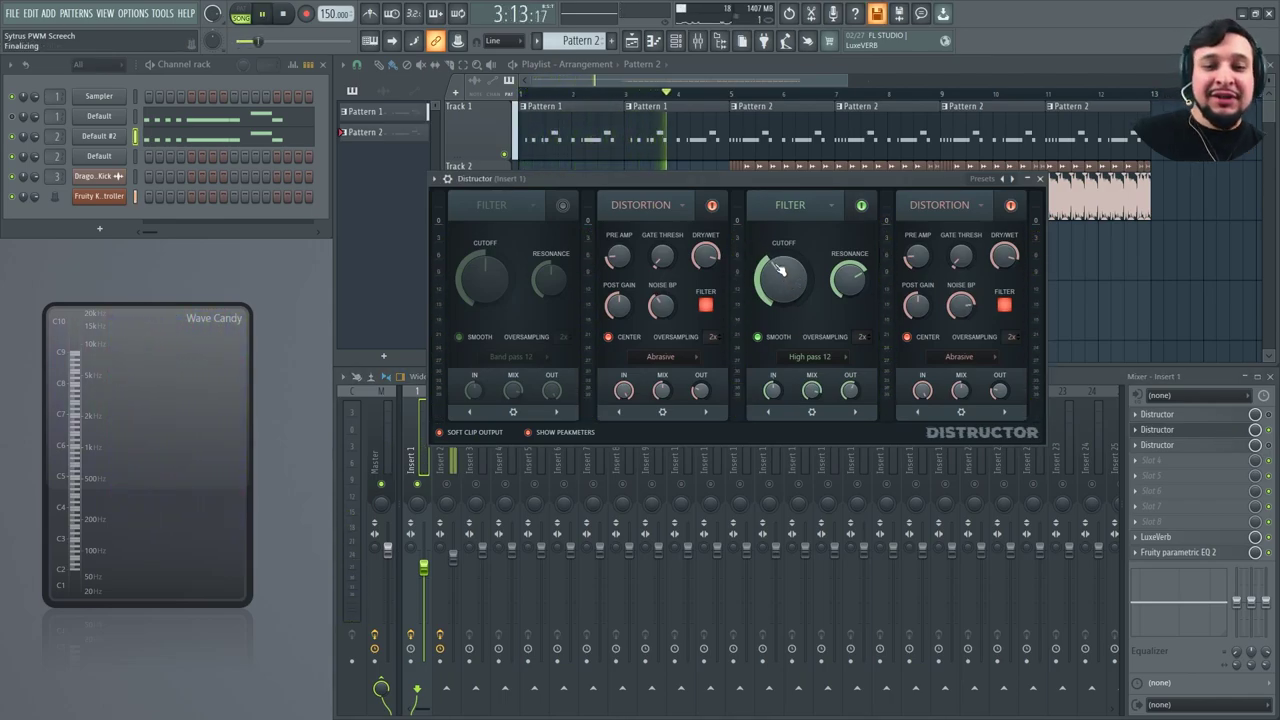
key(space)
Open the Fruity Keyboard Controller and link module 2's Noise BP to its Note output with the 2x smaller increment mapping, Input*0.5.
click(103, 197)
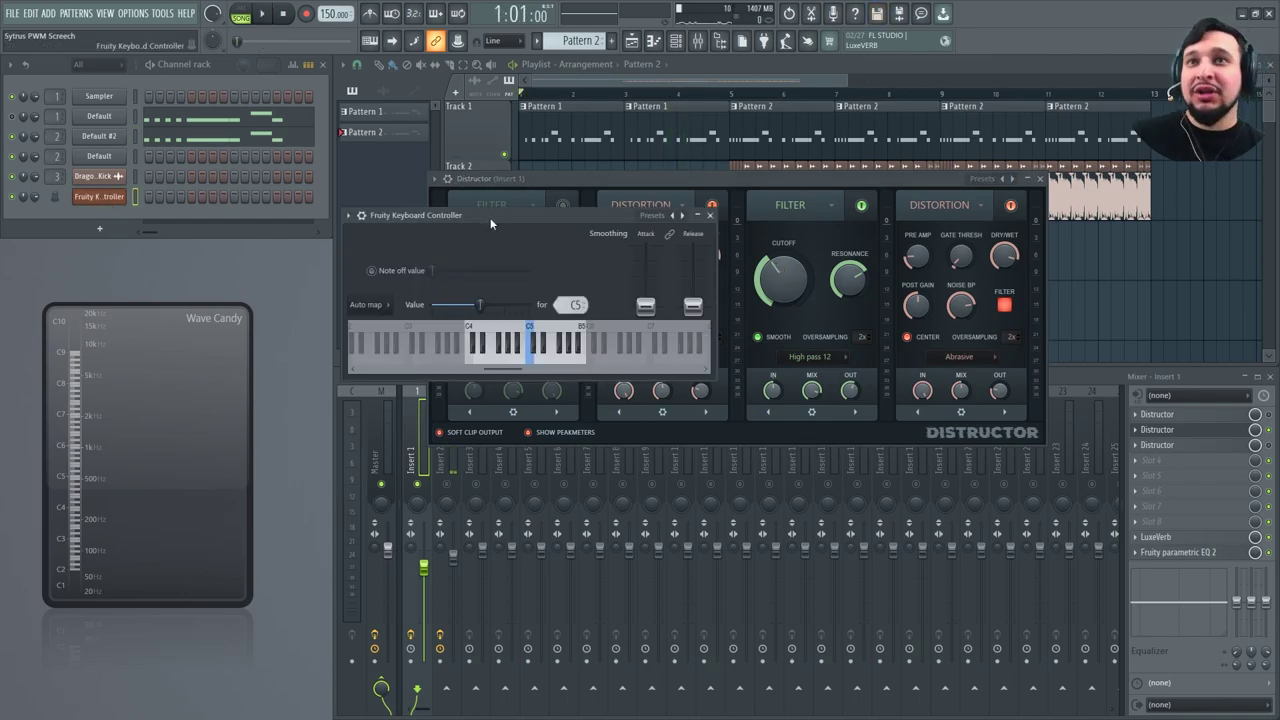
drag(490, 217, 198, 186)
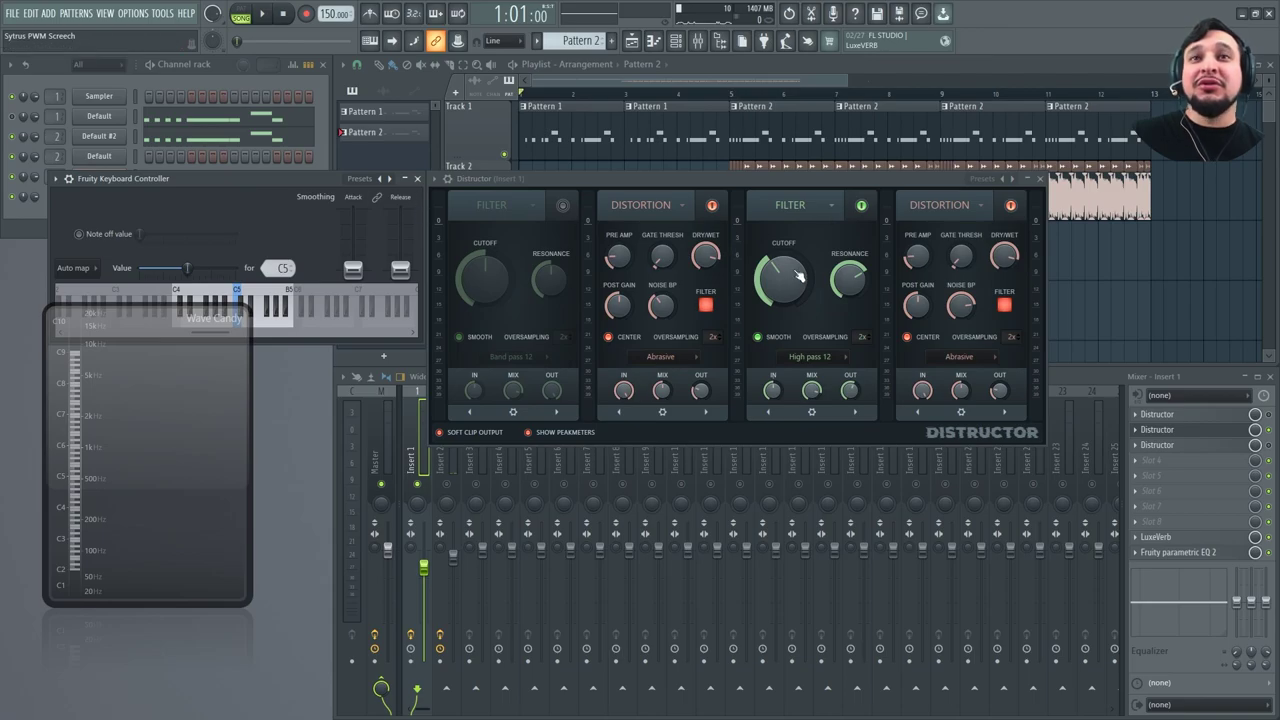
right_click(672, 305)
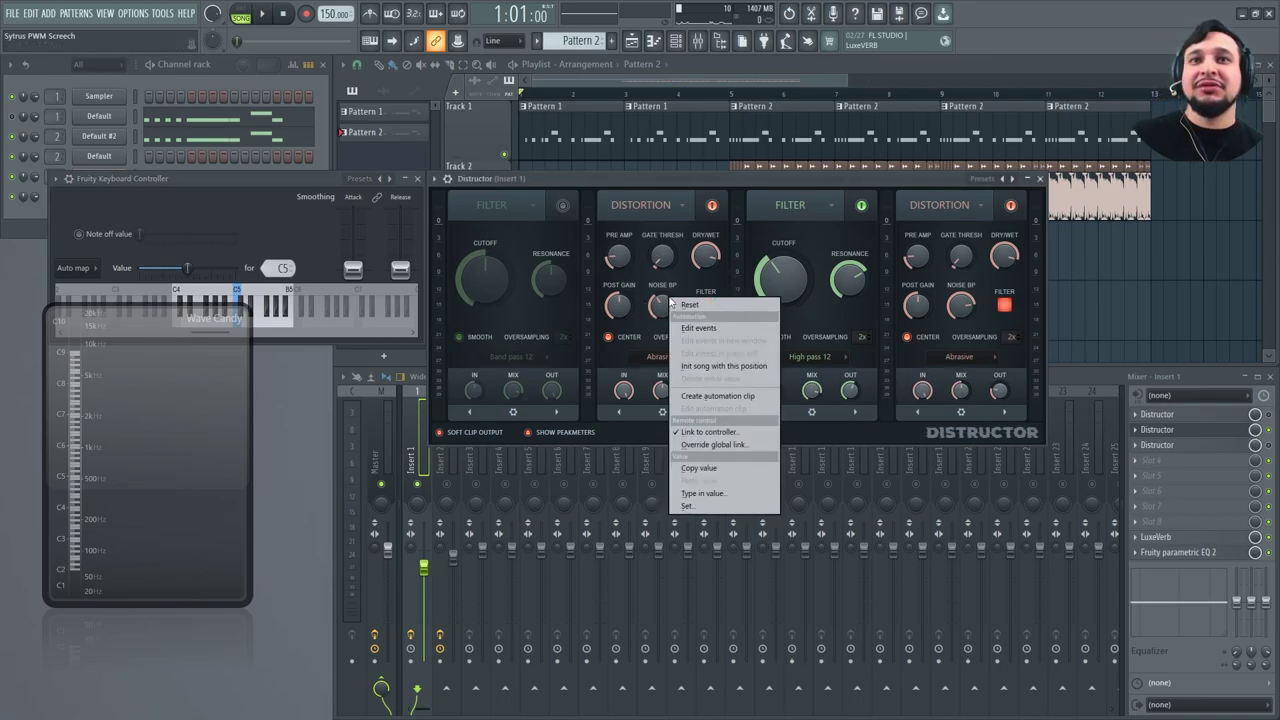
click(703, 431)
click(654, 357)
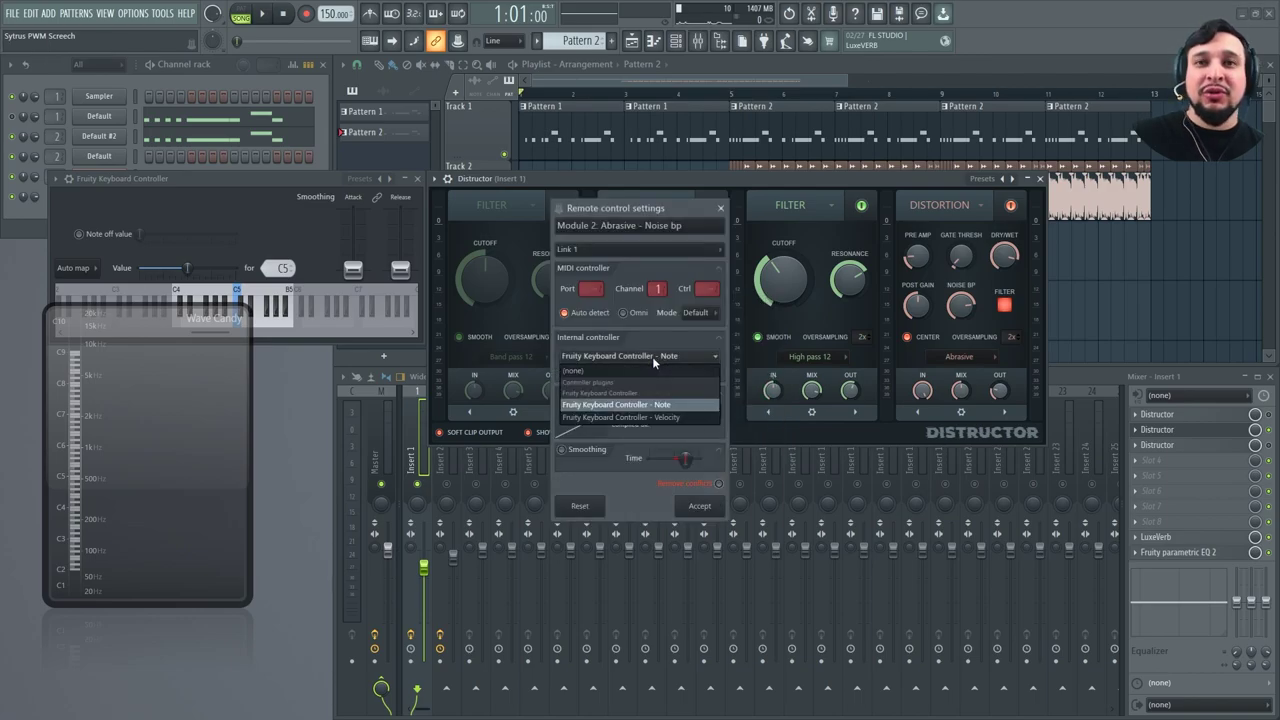
click(666, 406)
click(716, 411)
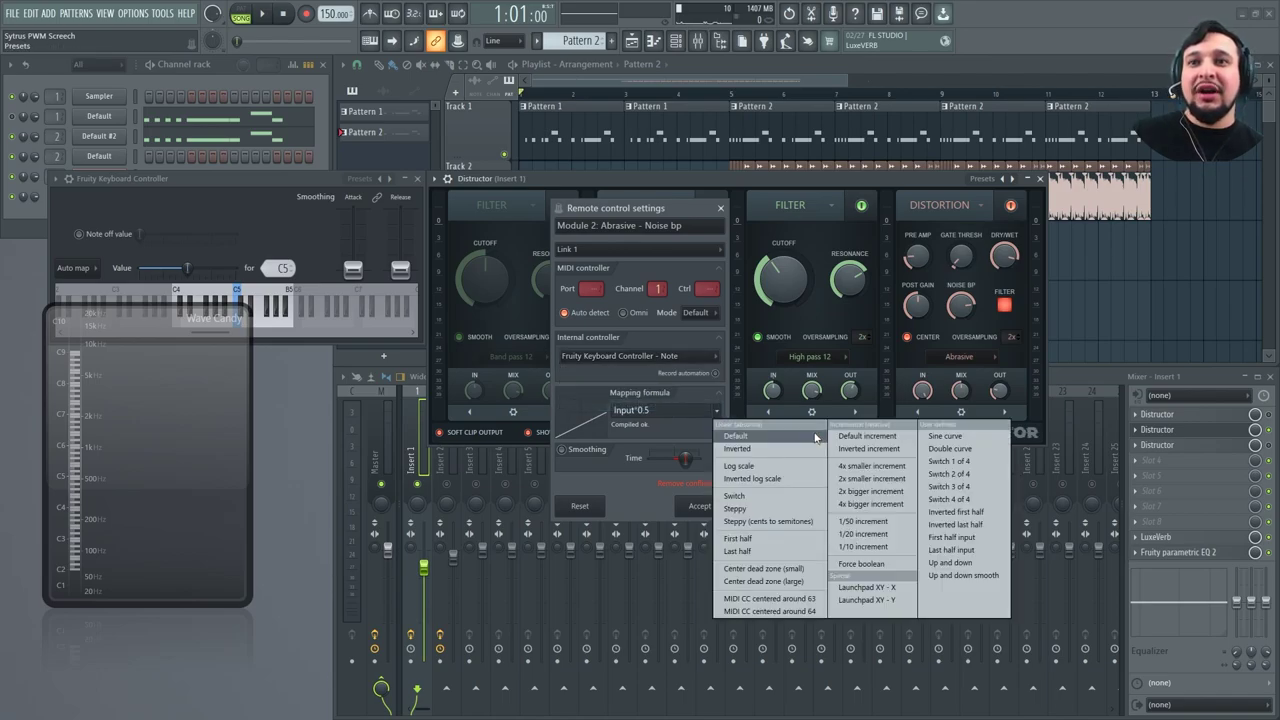
click(878, 482)
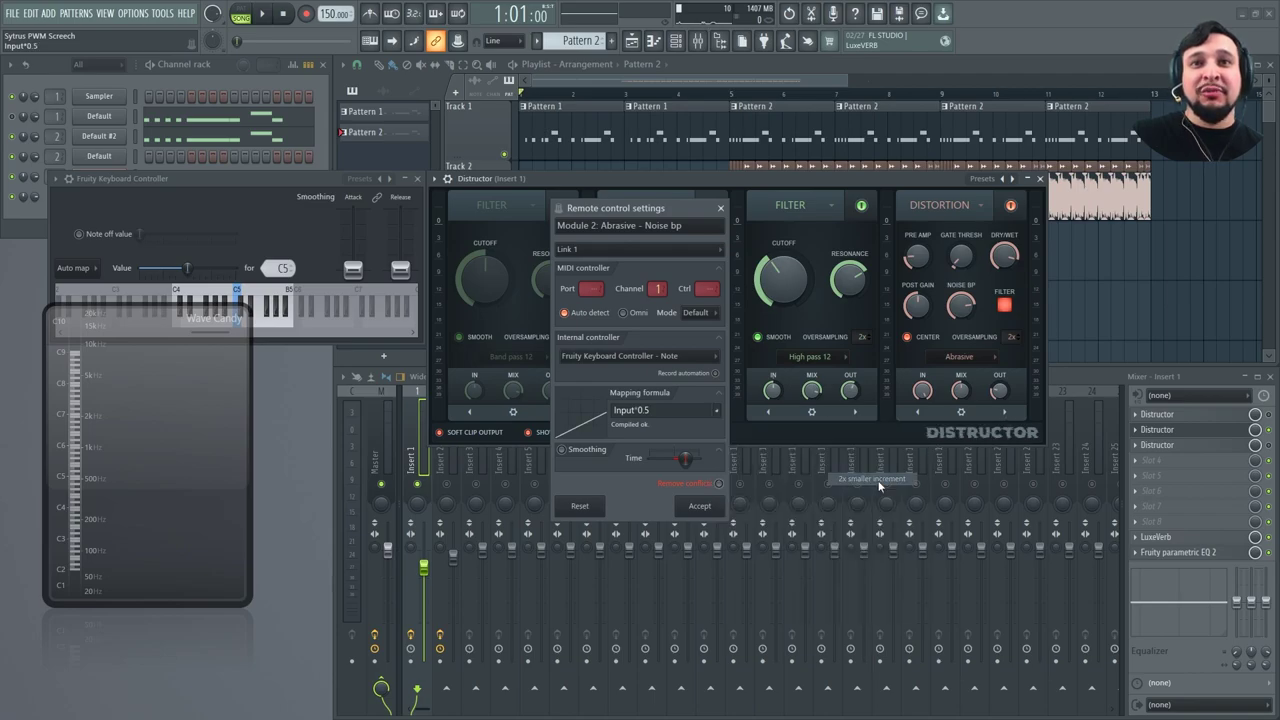
click(718, 505)
Choose the 2x smaller increment mapping, Input*0.5, in the controller link of module 3's filter cutoff.
right_click(803, 268)
click(840, 397)
click(718, 412)
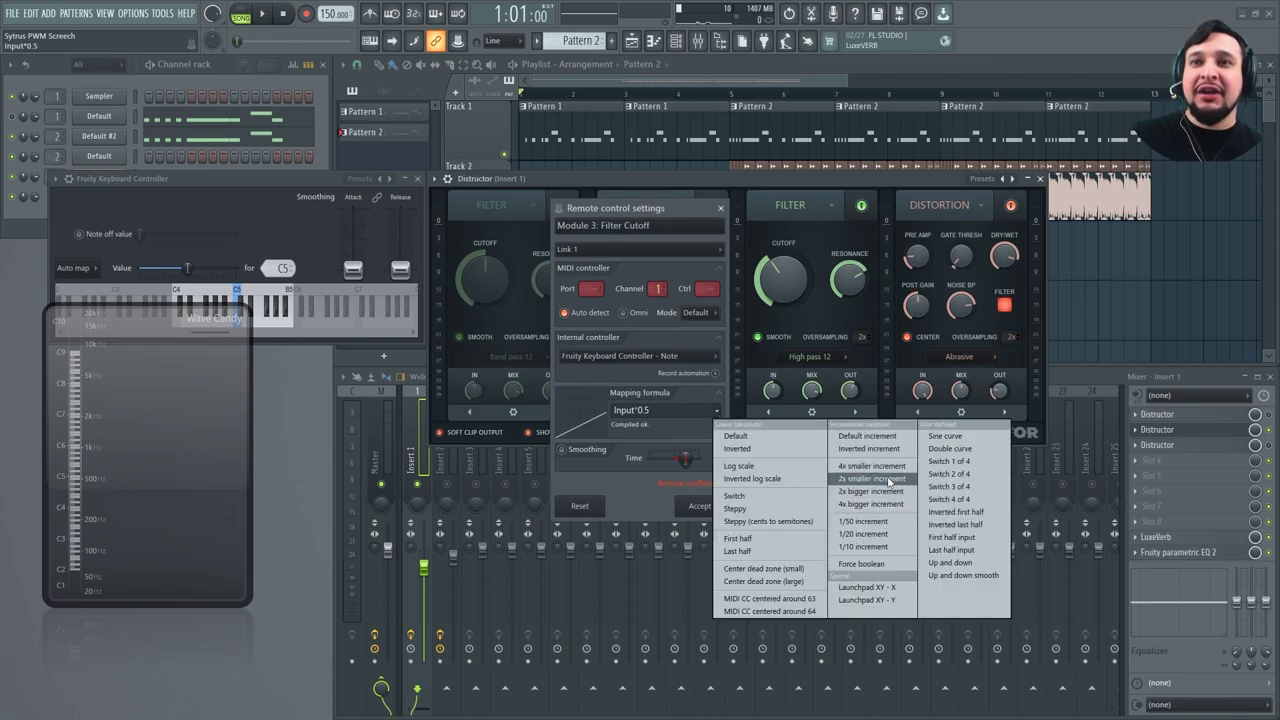
click(888, 480)
click(719, 209)
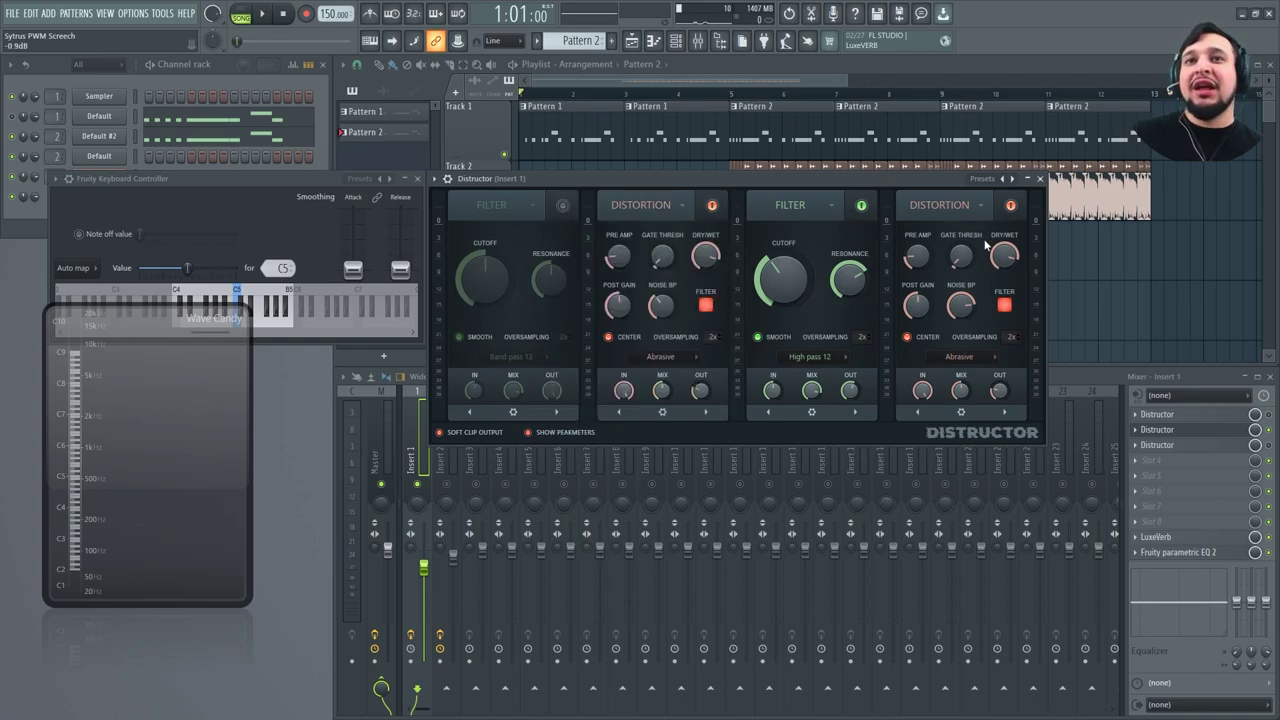
Examine the controller link and mapping formula of module 4's Noise BP.
right_click(971, 310)
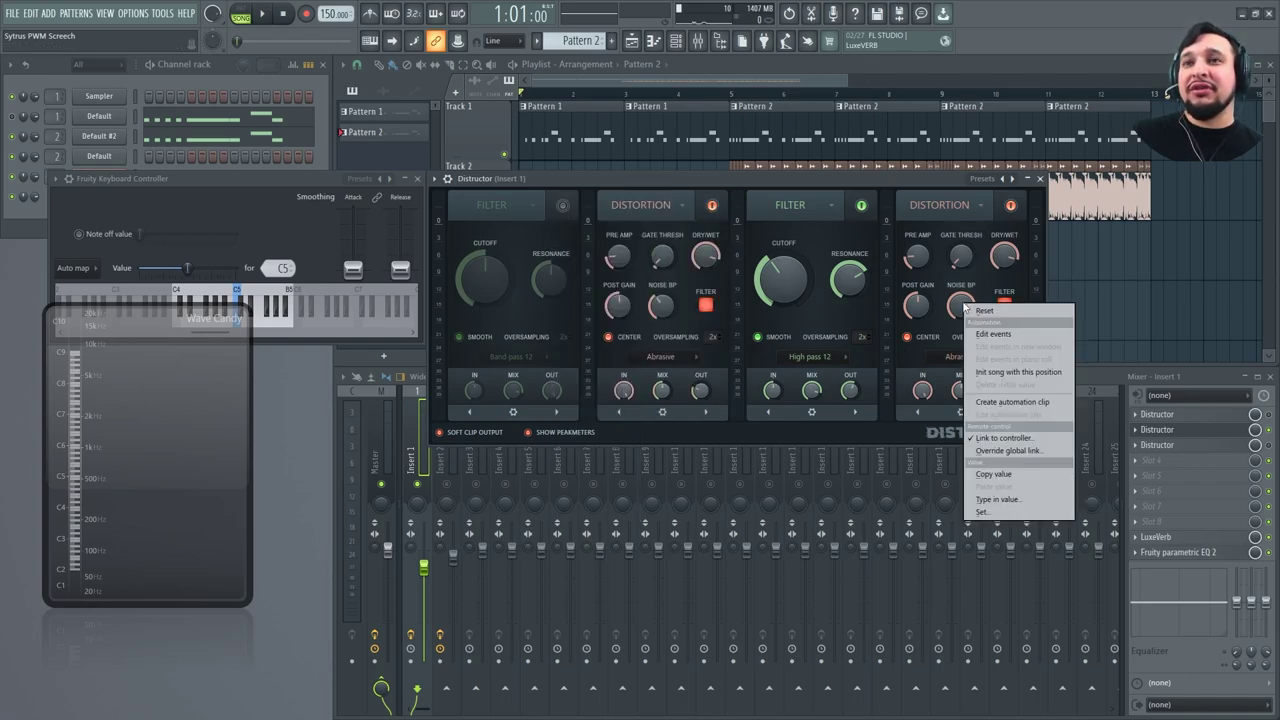
click(1018, 437)
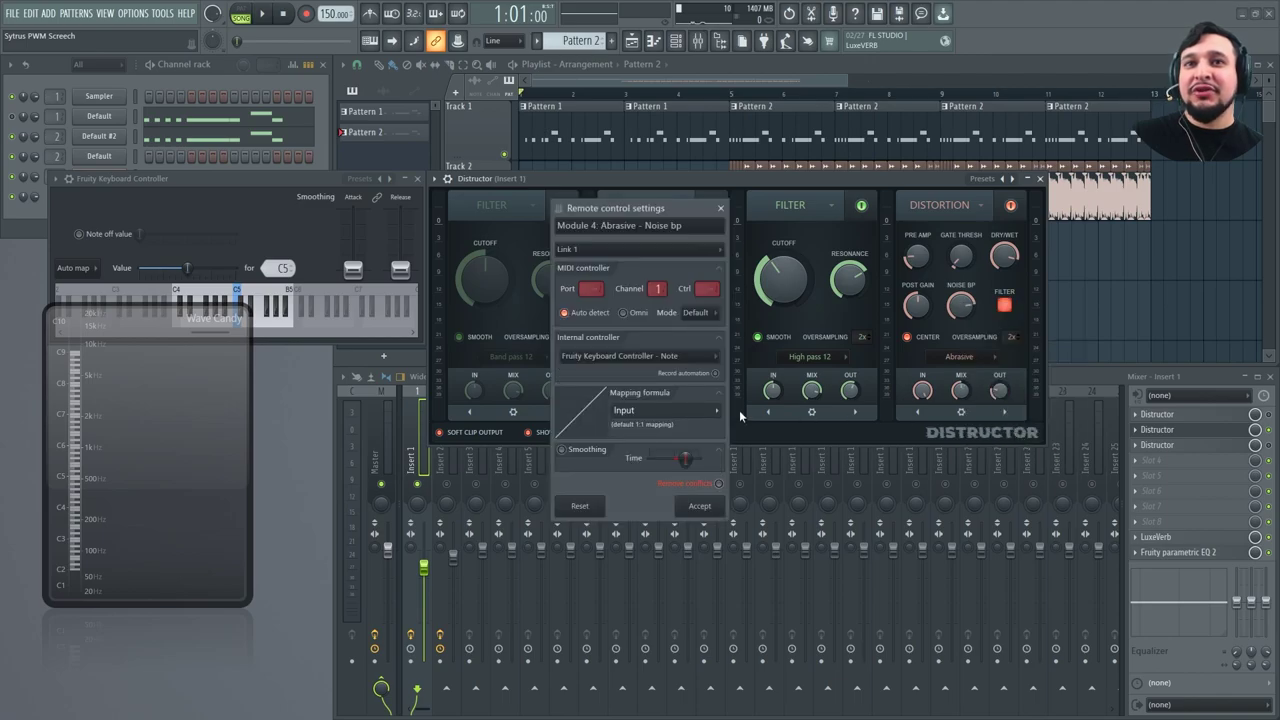
click(717, 409)
click(710, 391)
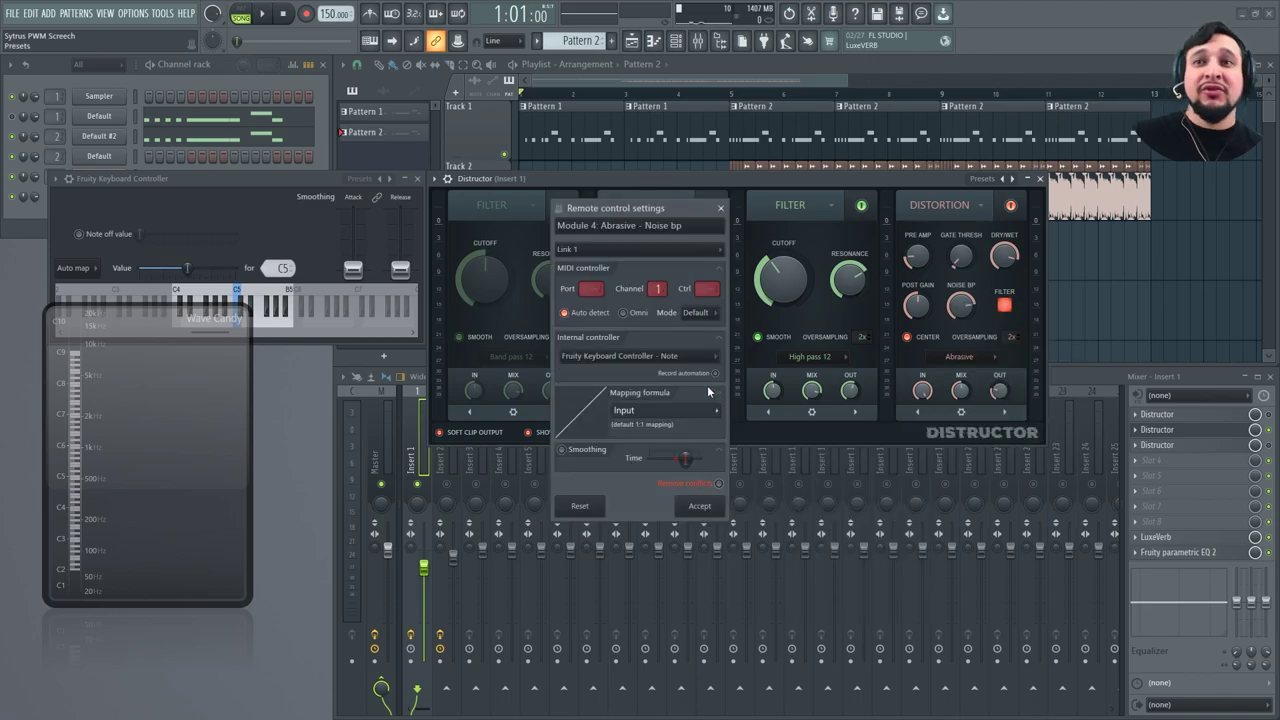
click(720, 208)
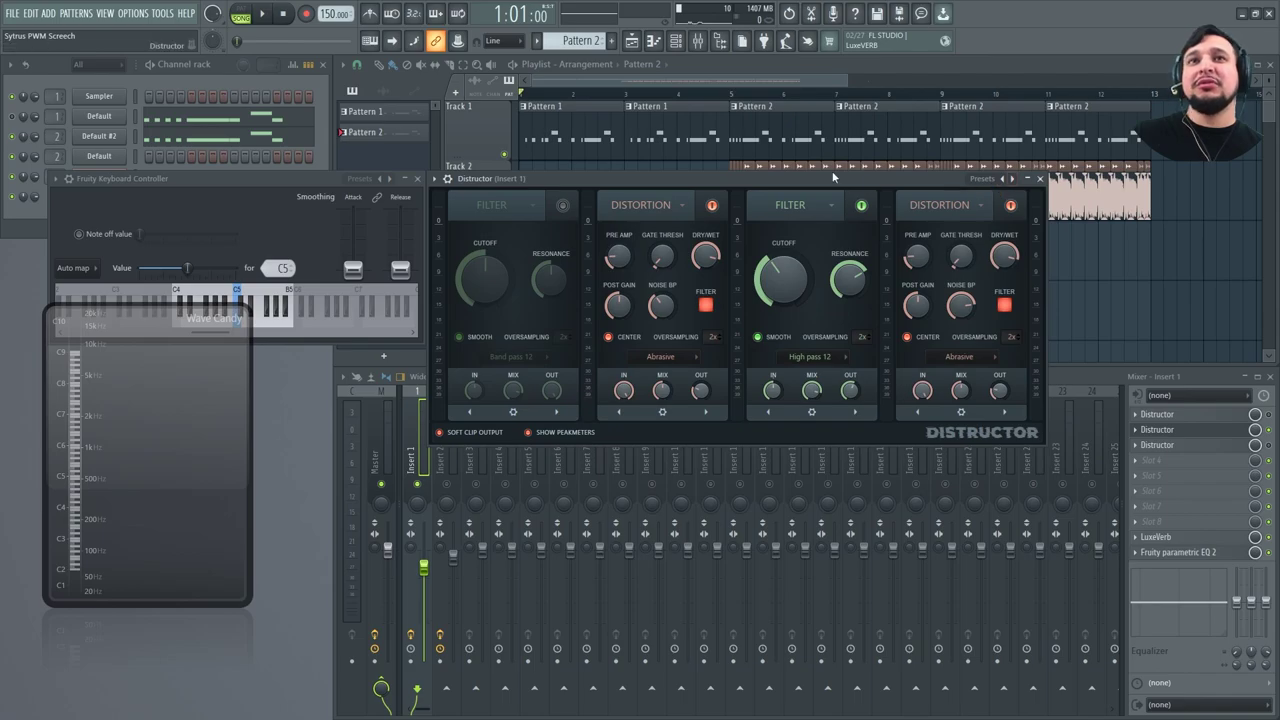
Unmute the first Default channel routed to Insert 1 and play the arrangement from bar 1.
click(14, 118)
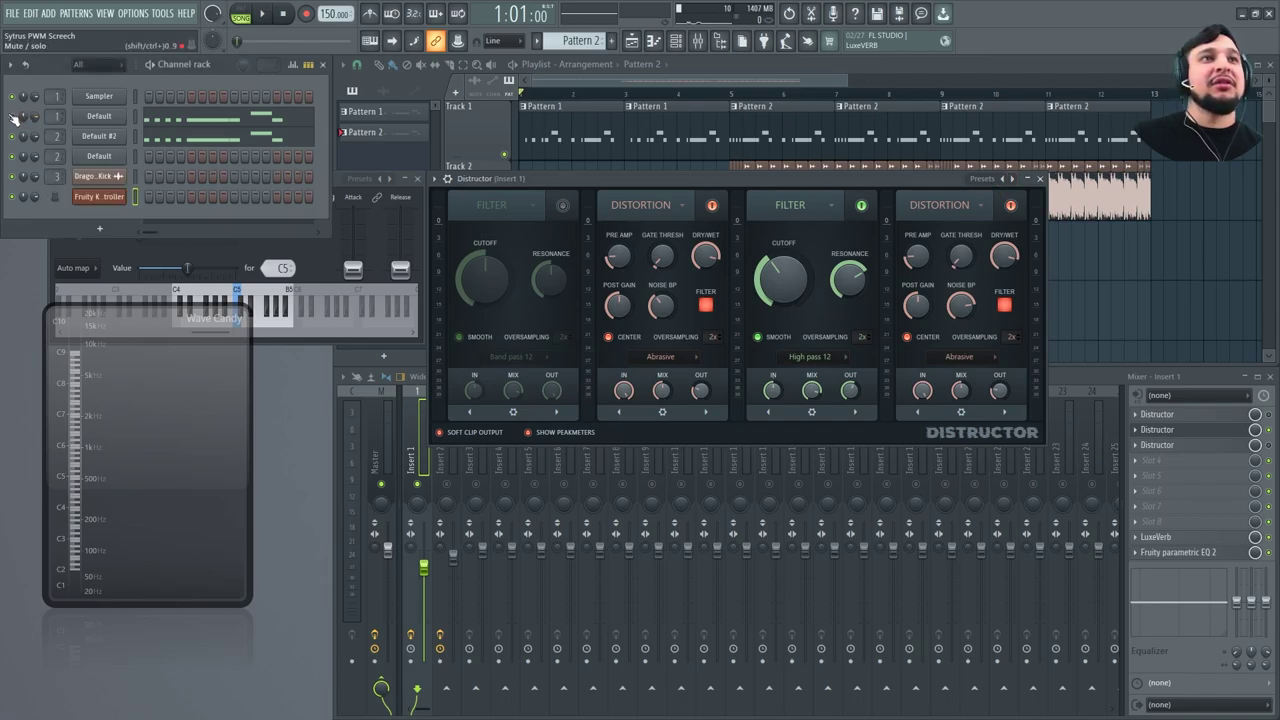
key(space)
key(space)
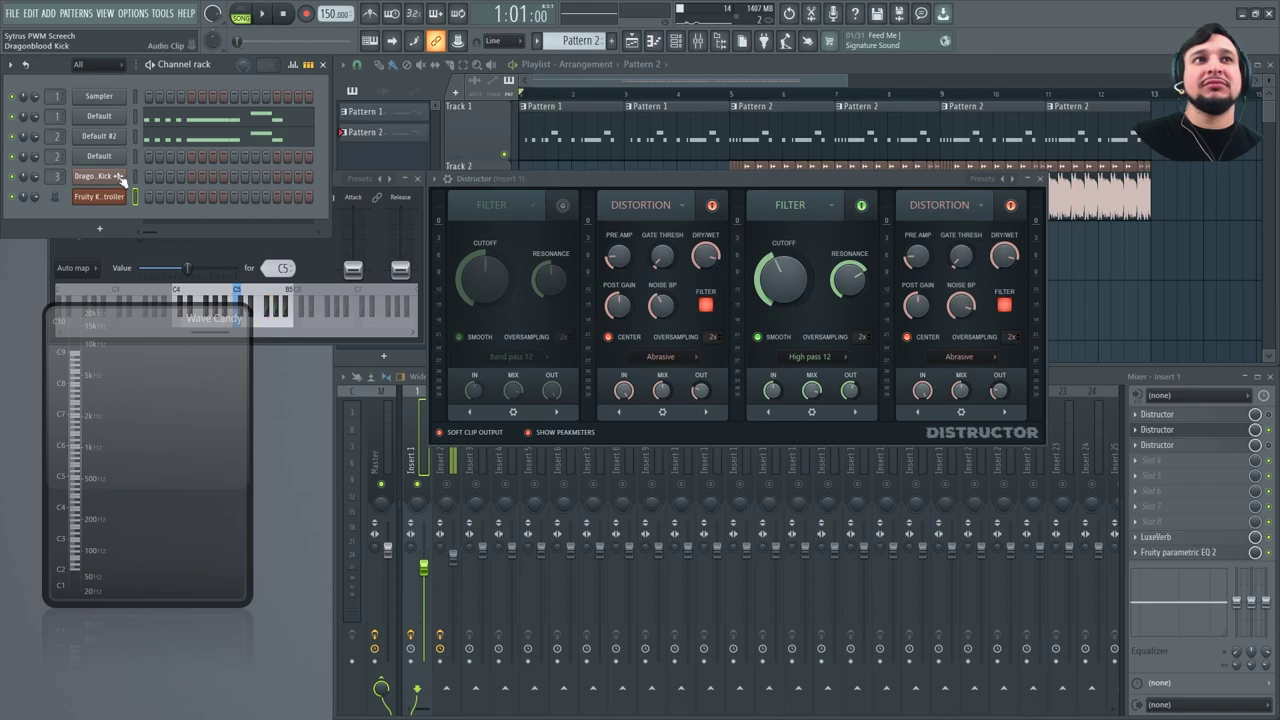
Close the Distructor window, solo Track 1 in the playlist and play the Pattern 2 section from bar 5.
click(1040, 179)
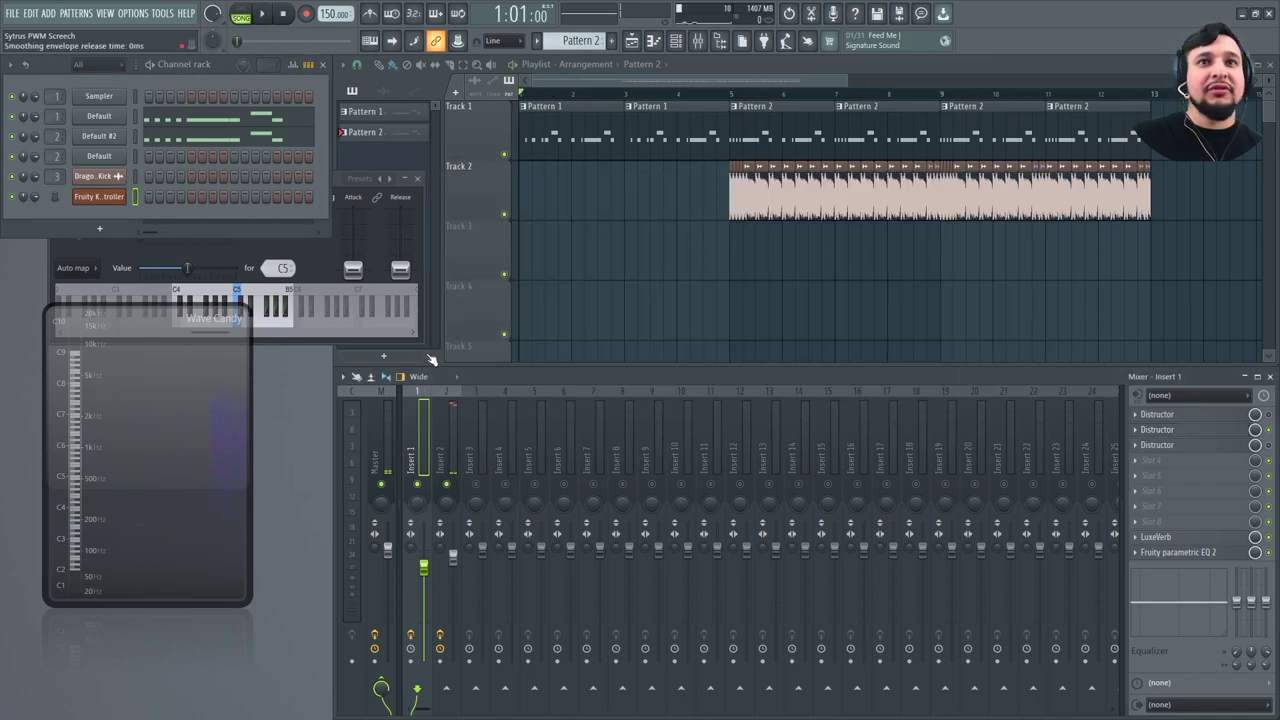
click(566, 142)
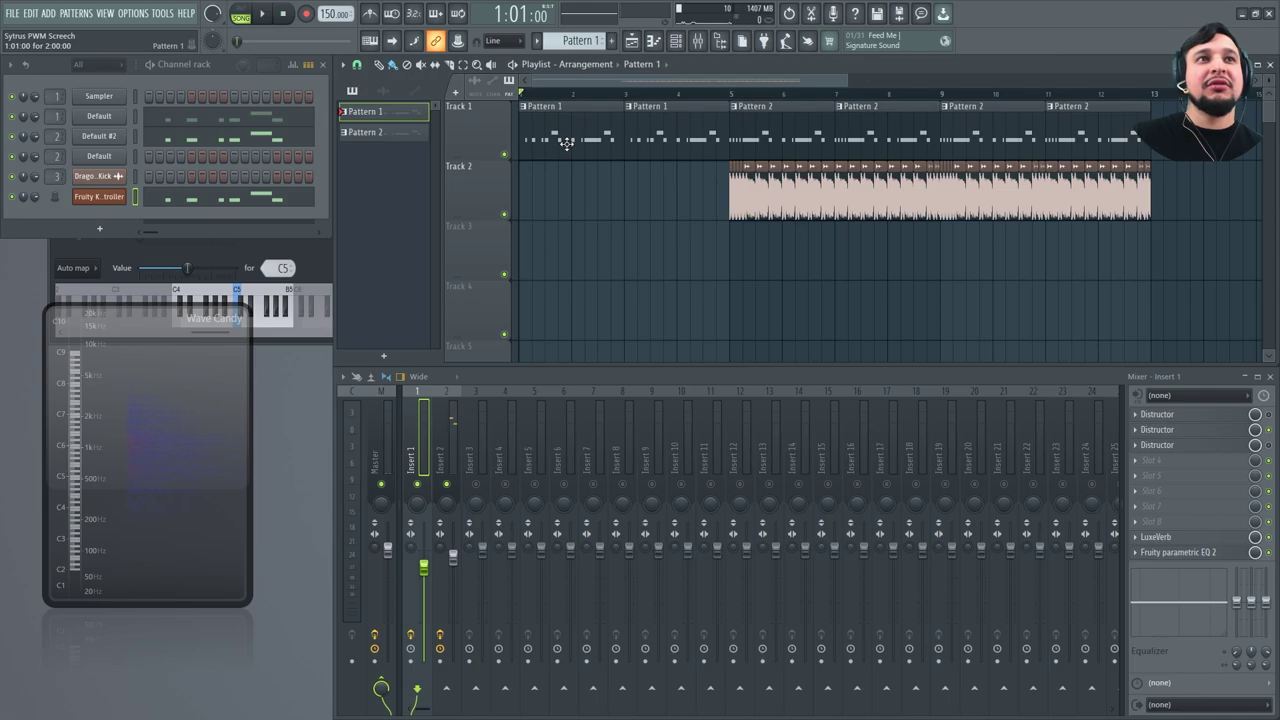
click(764, 117)
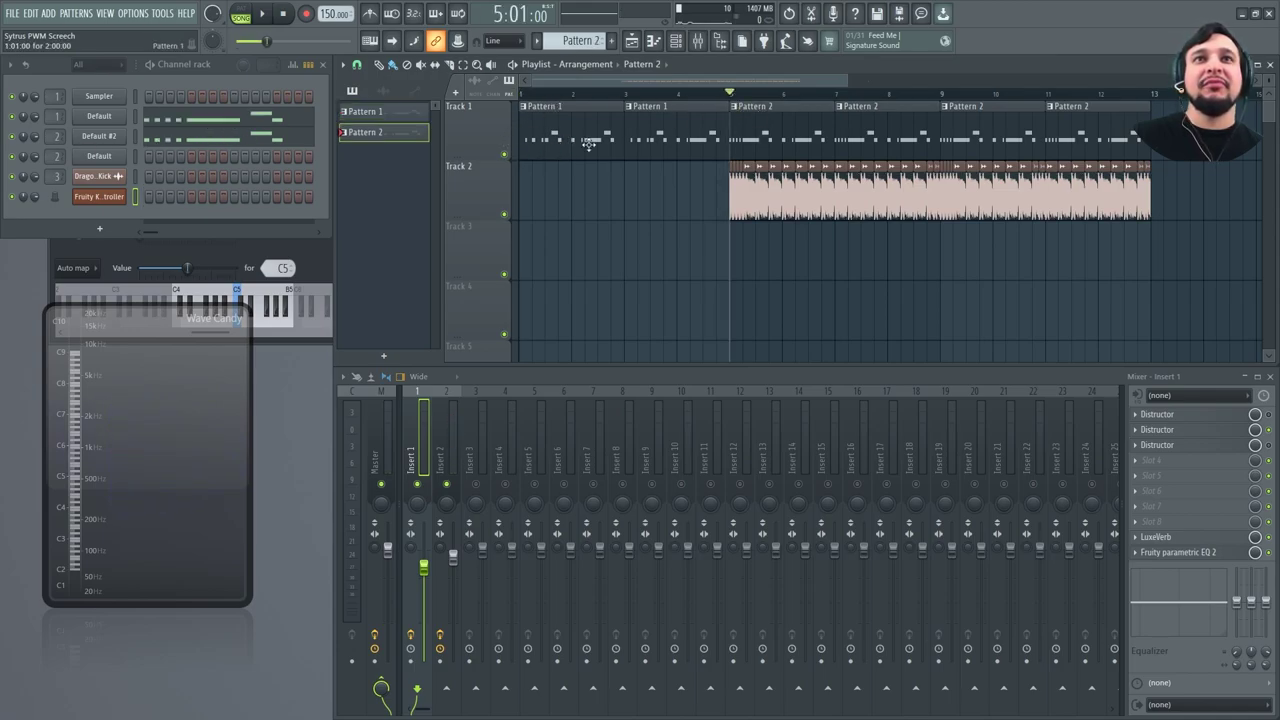
right_click(505, 155)
key(space)
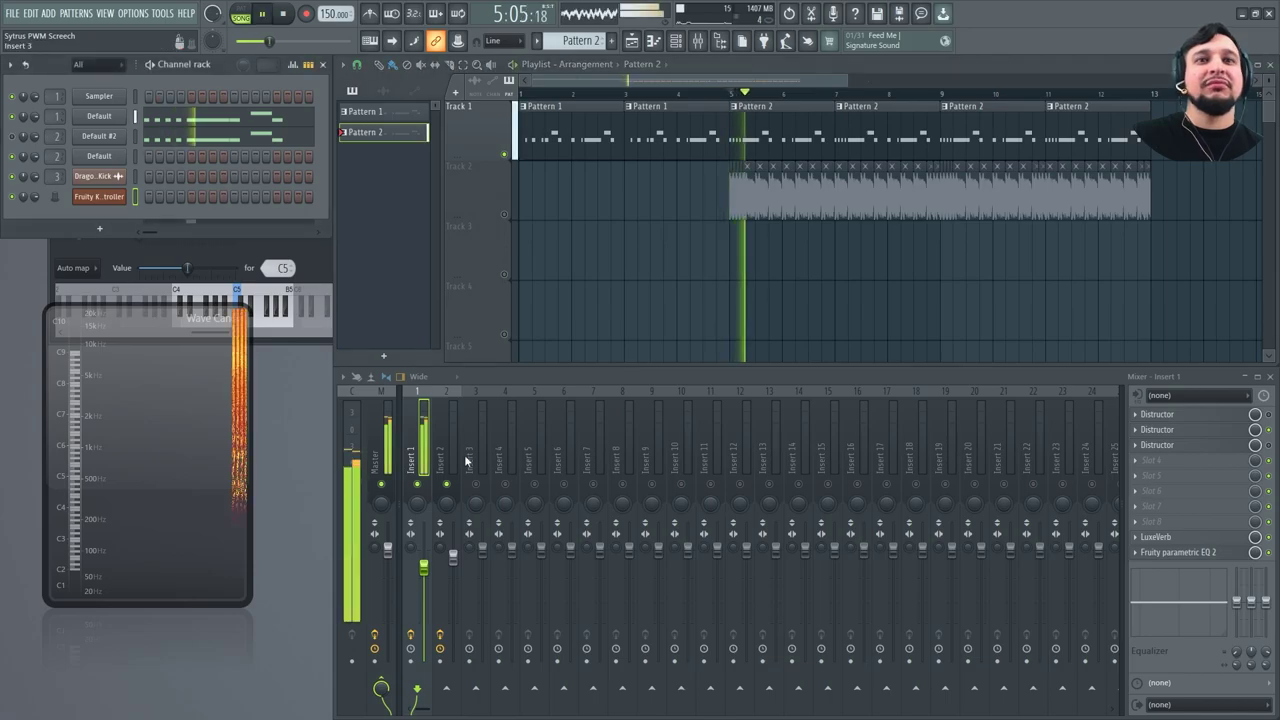
Open the second Distructor on Insert 1 and audition its filter and distortion modules during playback.
click(1253, 440)
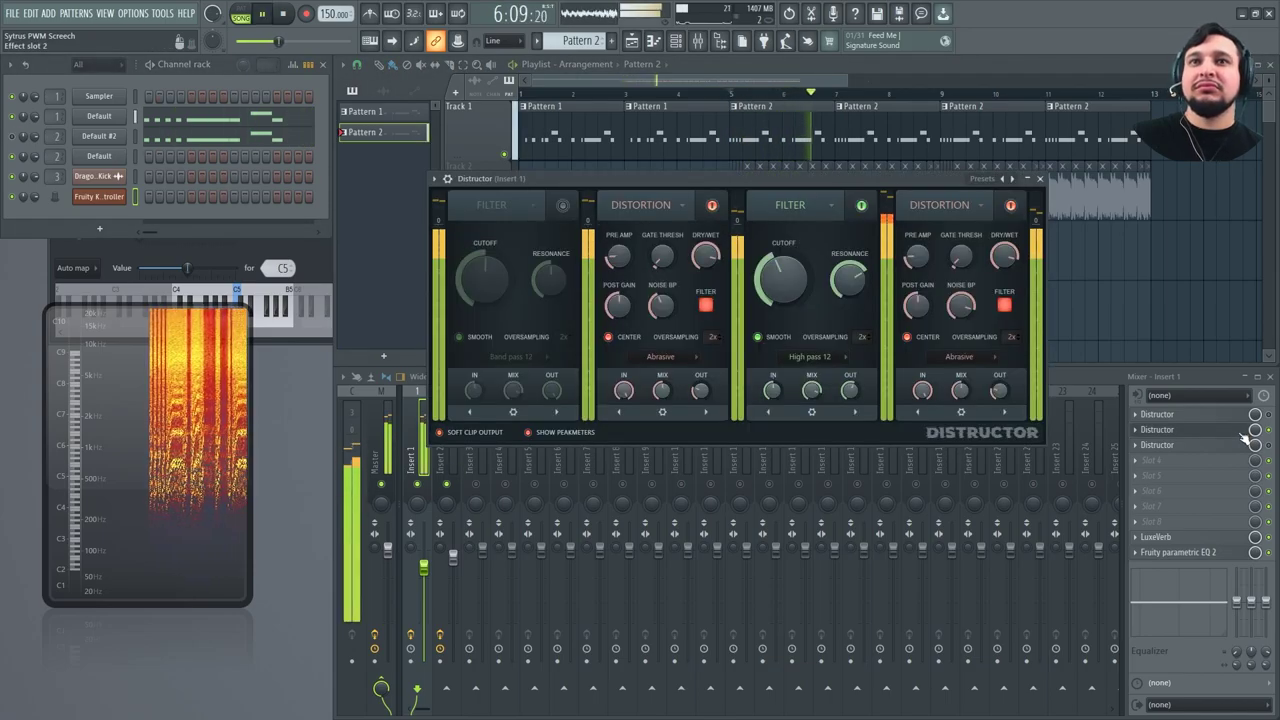
key(space)
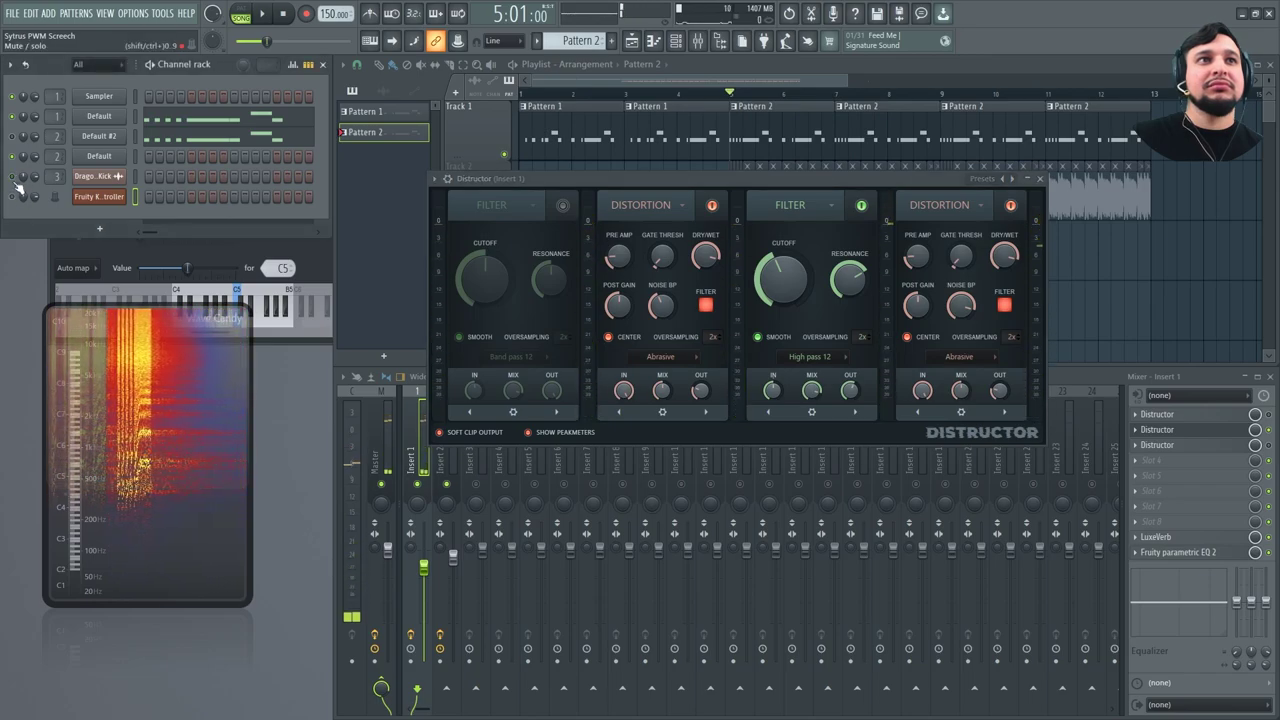
key(space)
key(space)
Copy the first Default channel's Pattern 2 notes into the Fruity Keyboard Controller channel.
click(400, 160)
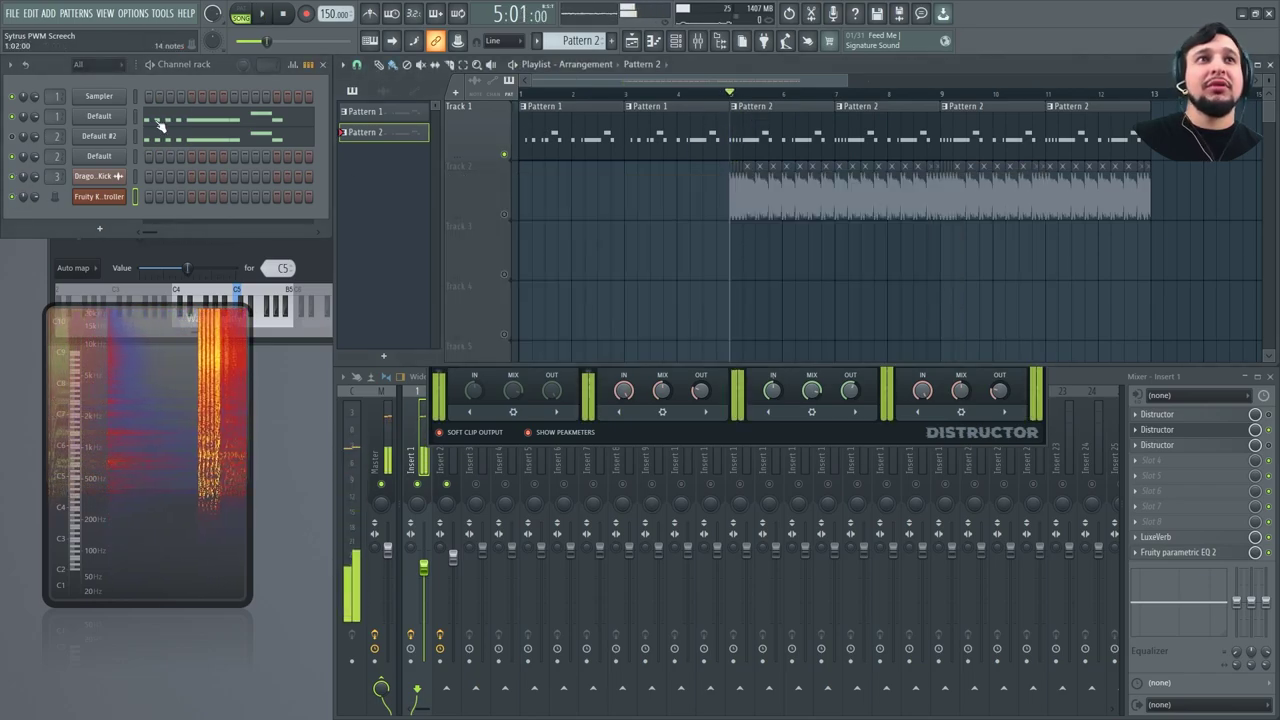
right_click(112, 116)
click(267, 208)
right_click(114, 198)
click(314, 224)
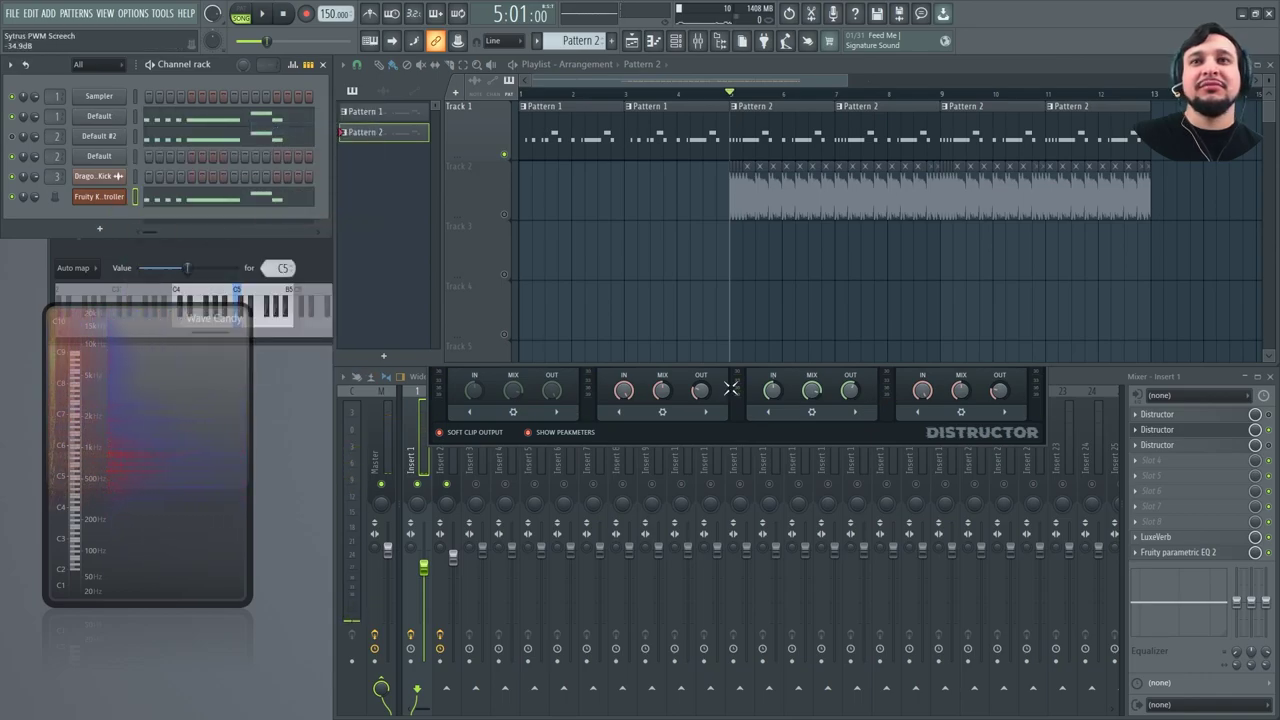
Play from bar 5 and watch how the second Distructor's linked knobs respond to the controller notes.
click(729, 390)
key(space)
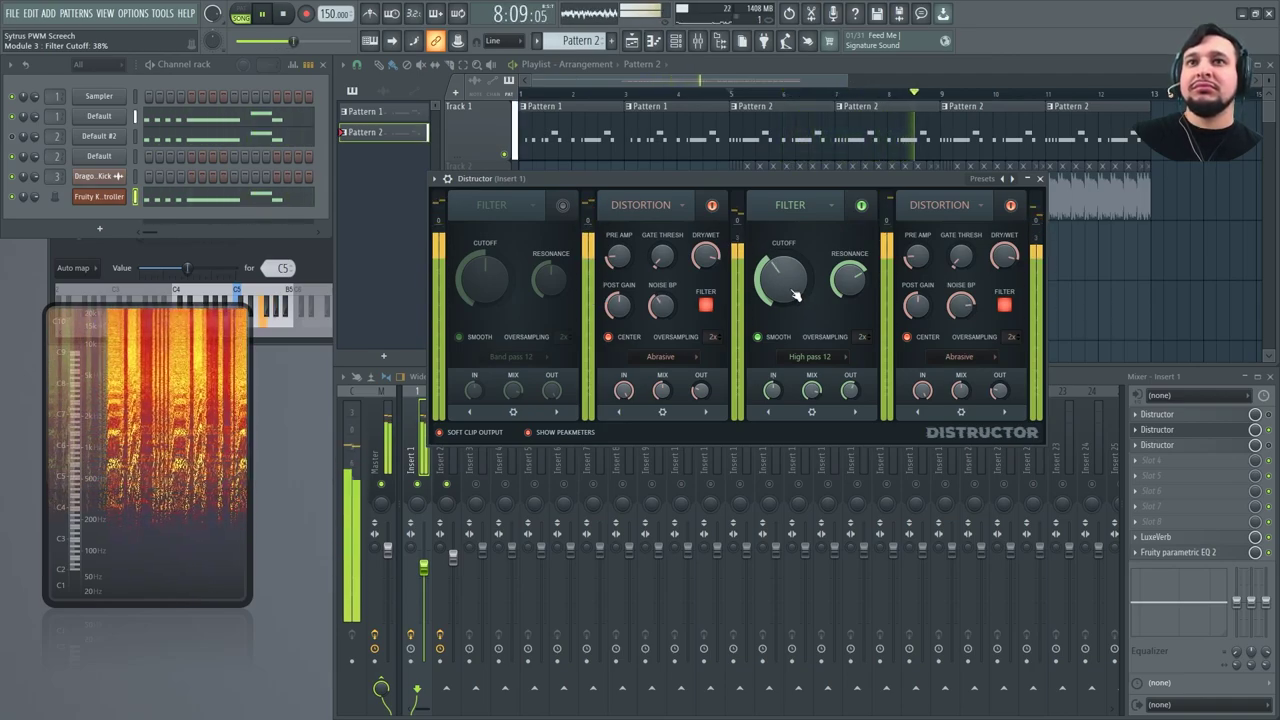
key(space)
View the Default channel's Pattern 2 notes in the piano roll with a taller control lane, and bring the Distructor forward.
click(777, 131)
double_click(777, 131)
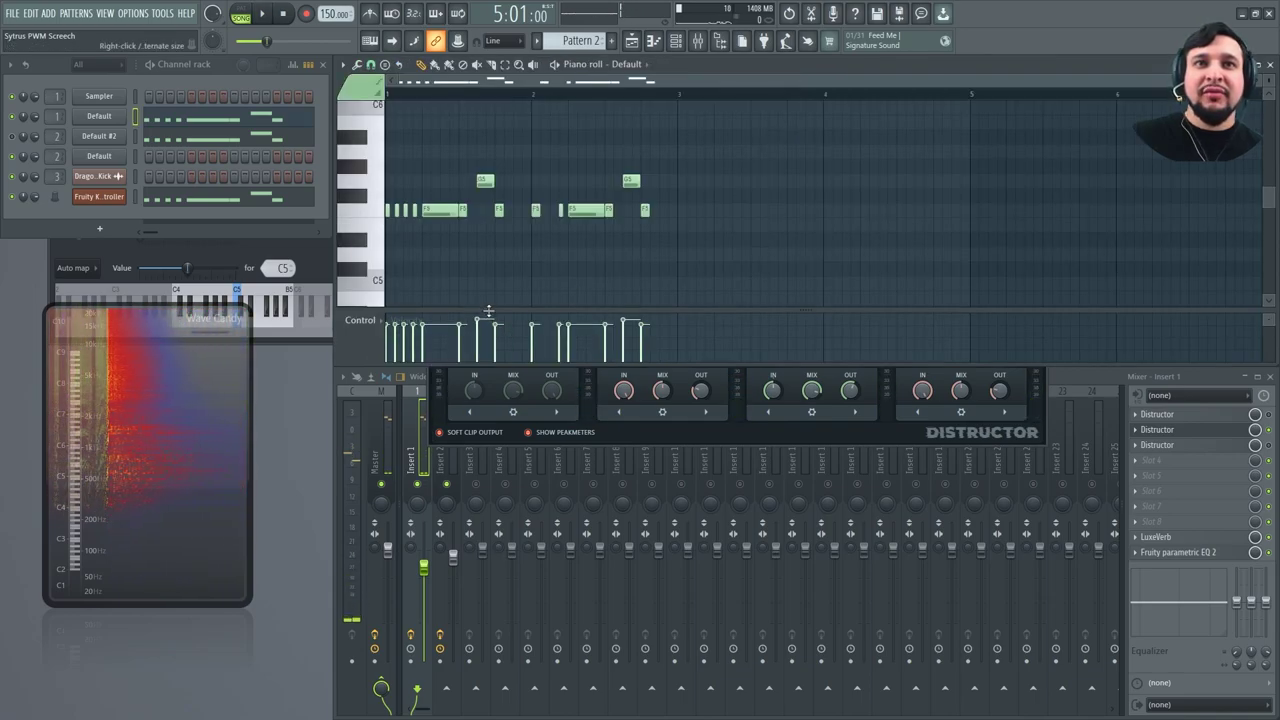
drag(489, 312, 418, 266)
click(598, 438)
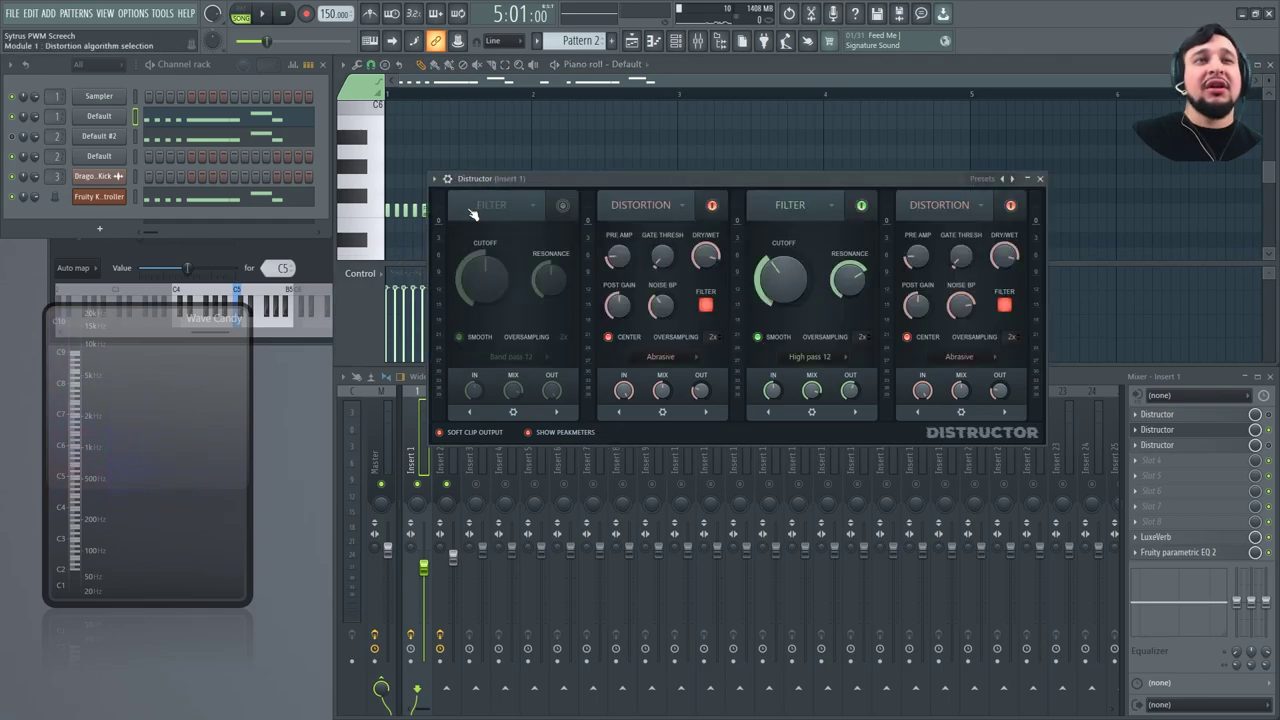
Review operator 3 and the filter routing matrix in the first Default channel's Sytrus while playing the section.
click(117, 121)
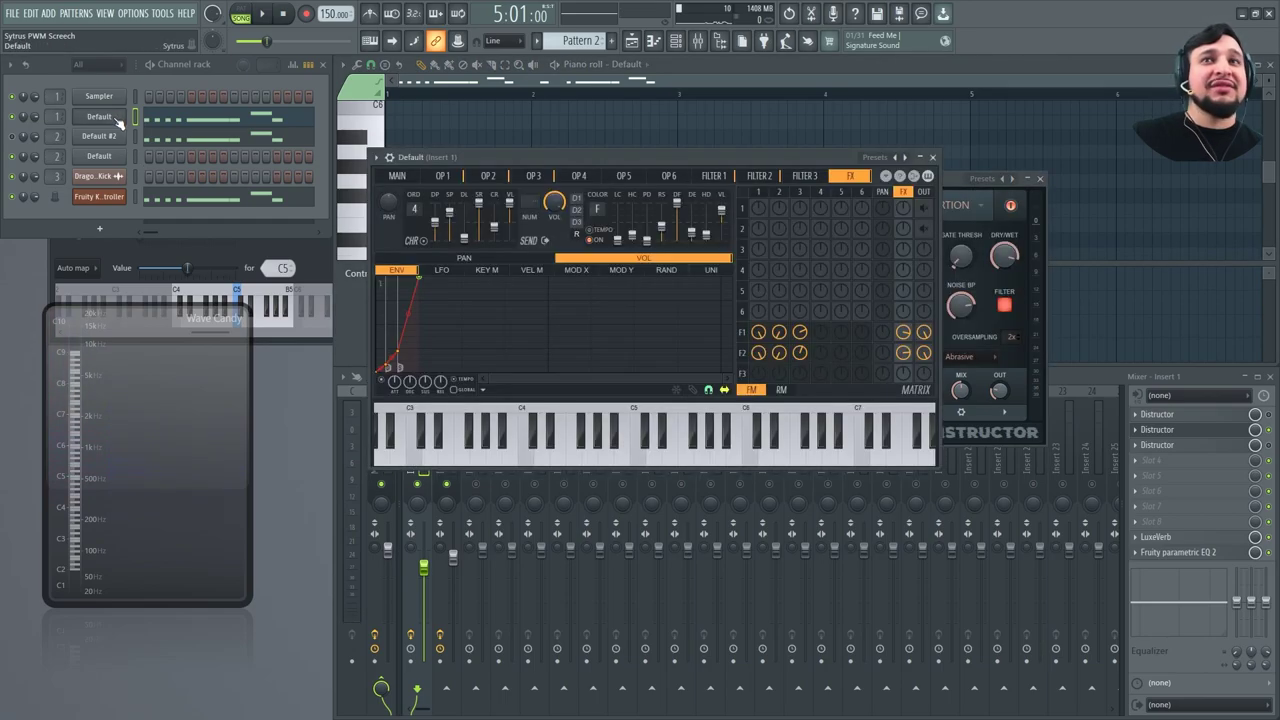
click(466, 177)
click(534, 178)
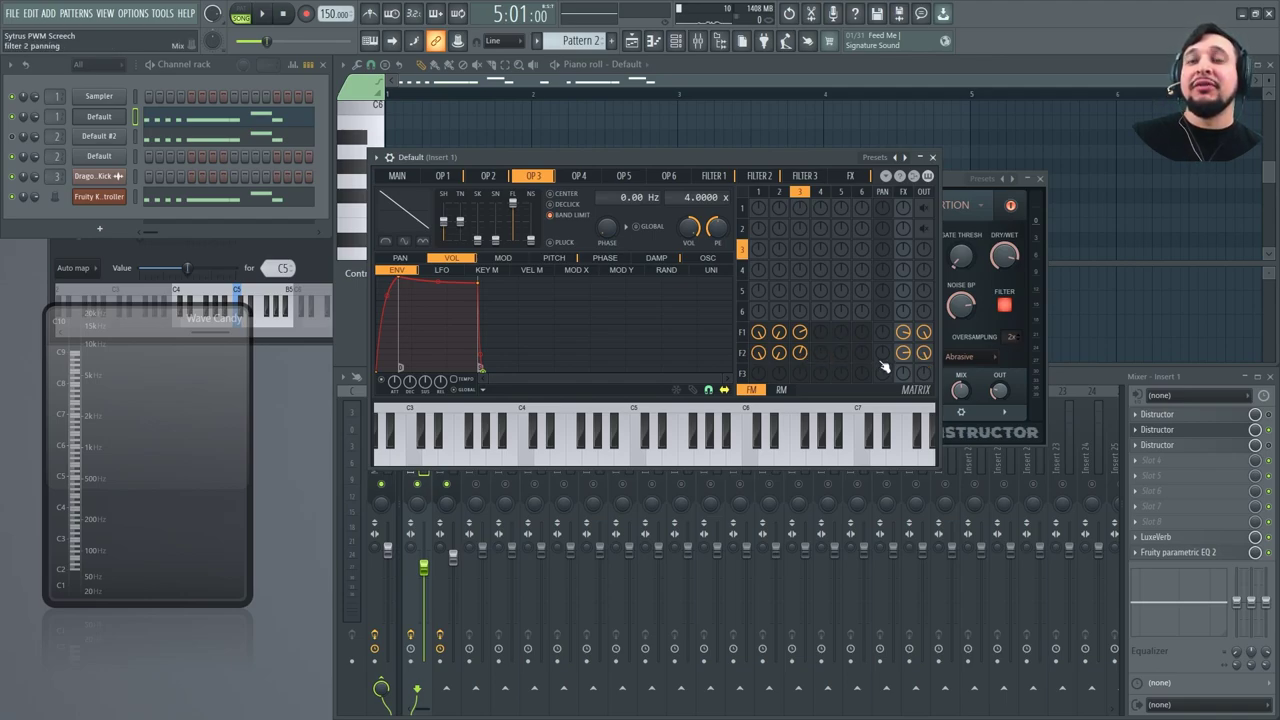
key(space)
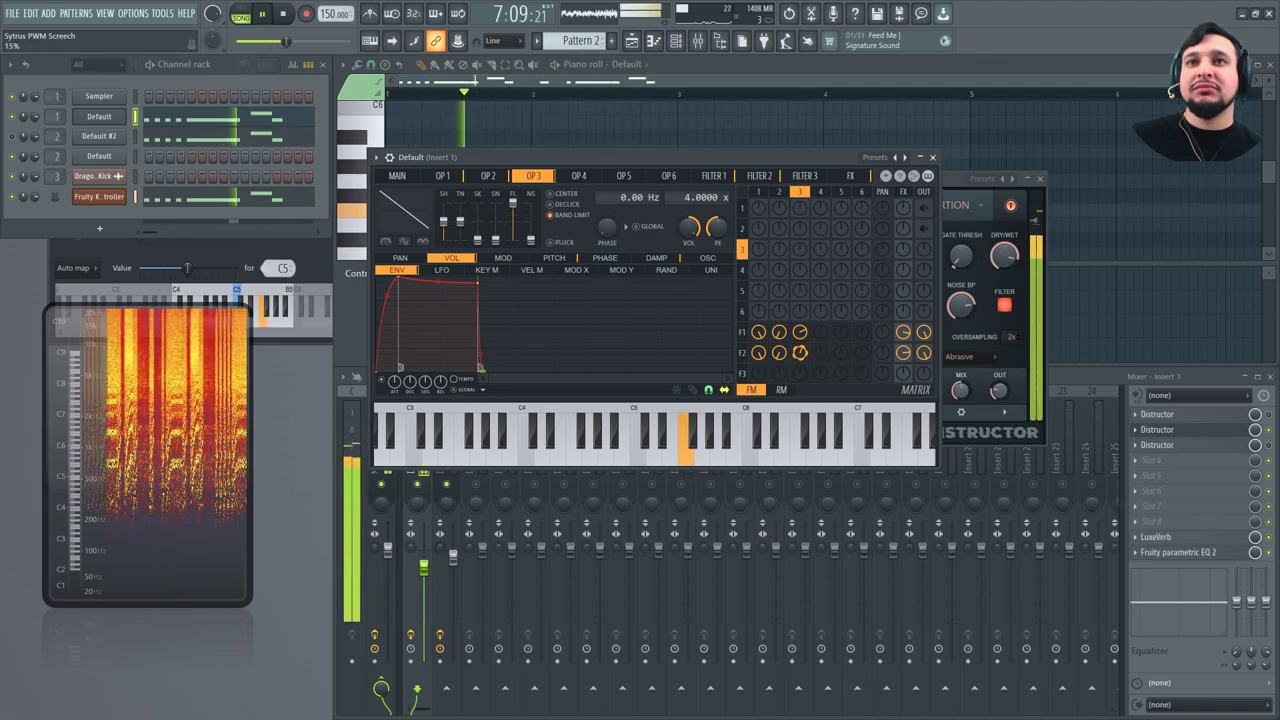
key(space)
Review the Sytrus settings for Filter 2, reverb, the first delay and operator 1, and close the window.
click(760, 176)
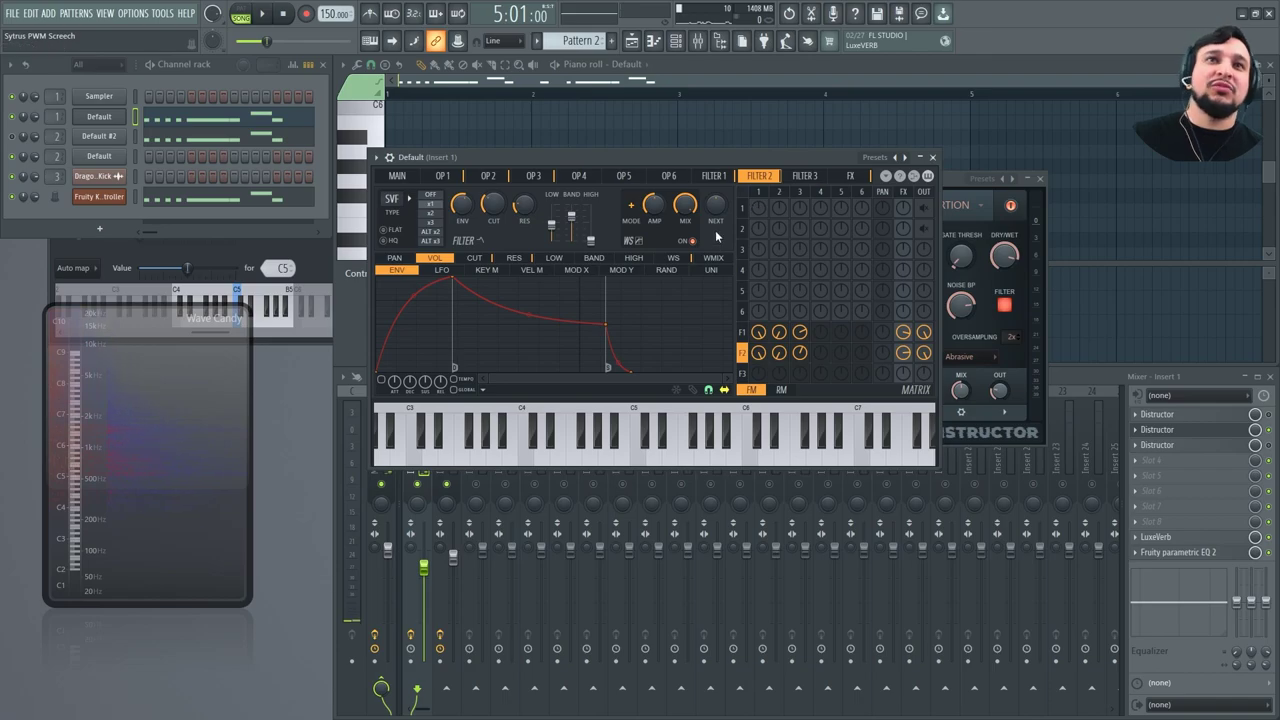
click(850, 177)
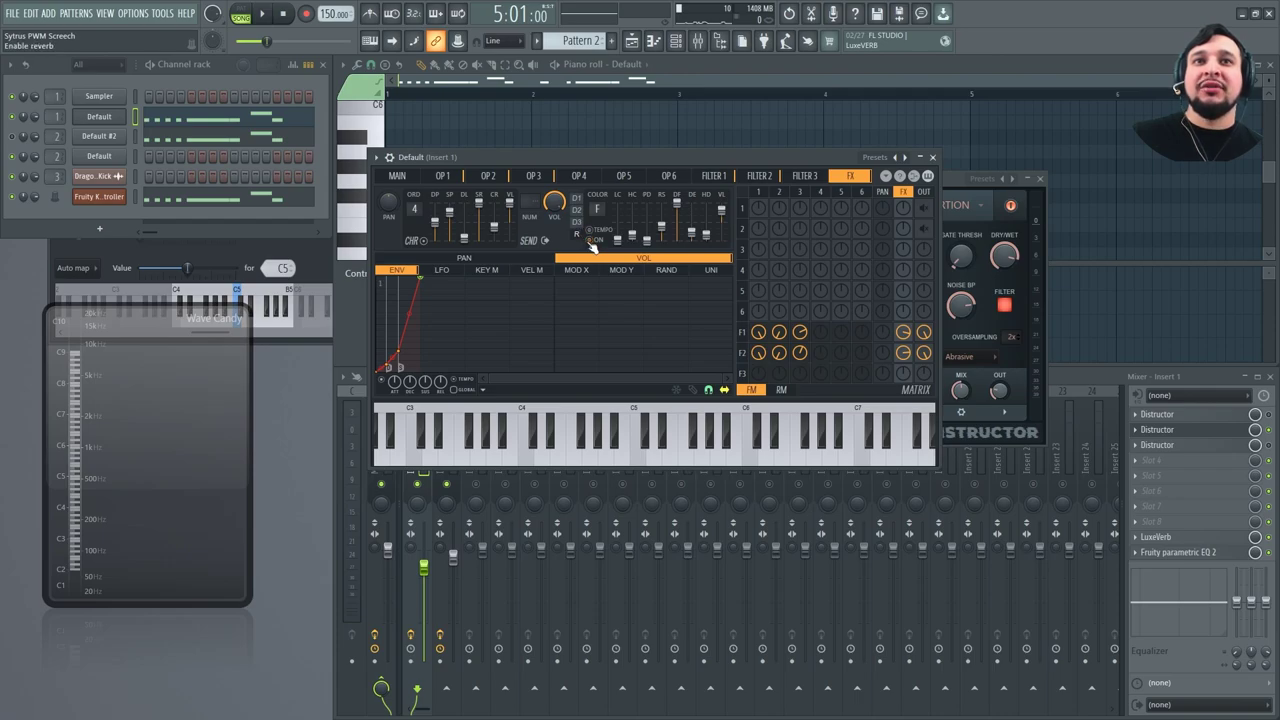
click(577, 198)
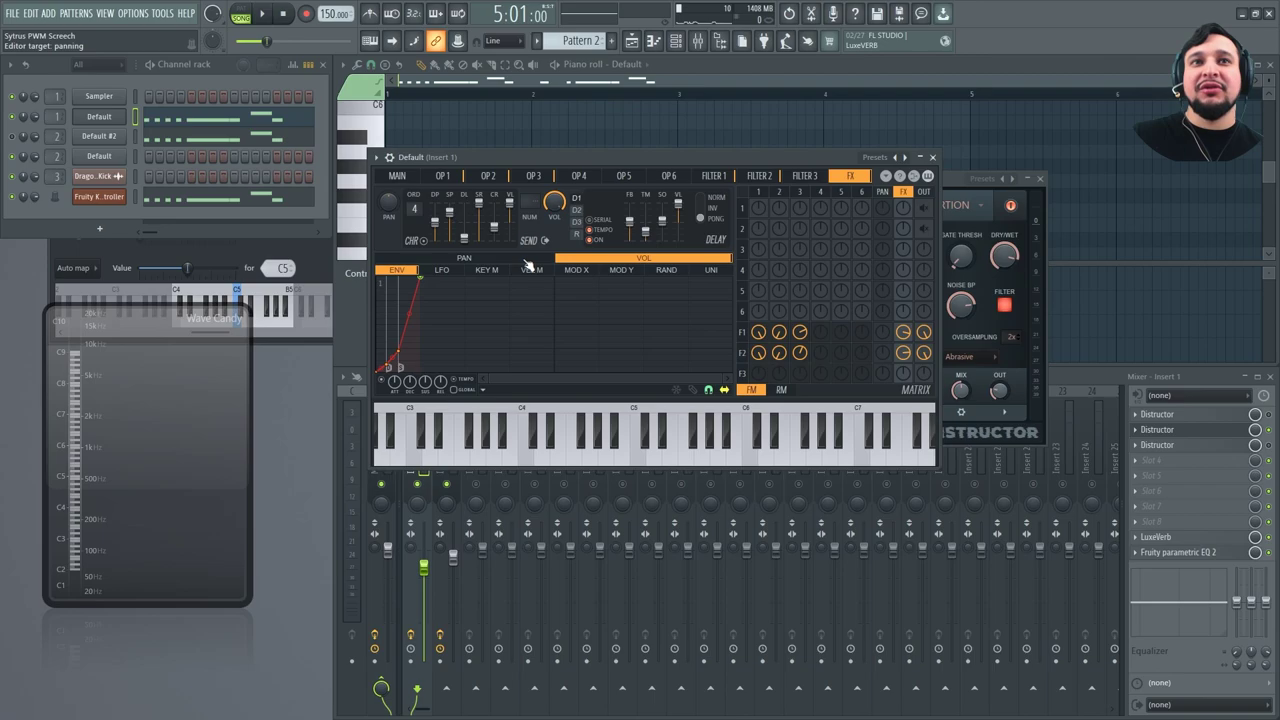
click(442, 175)
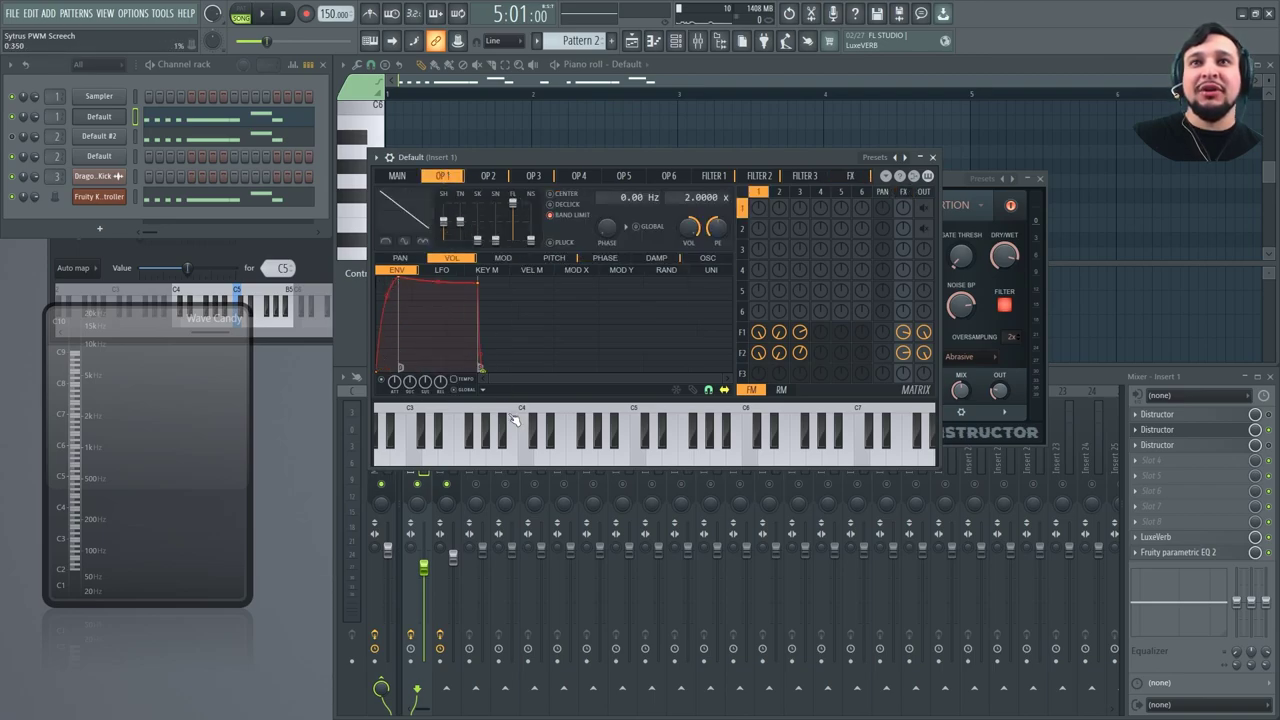
click(852, 175)
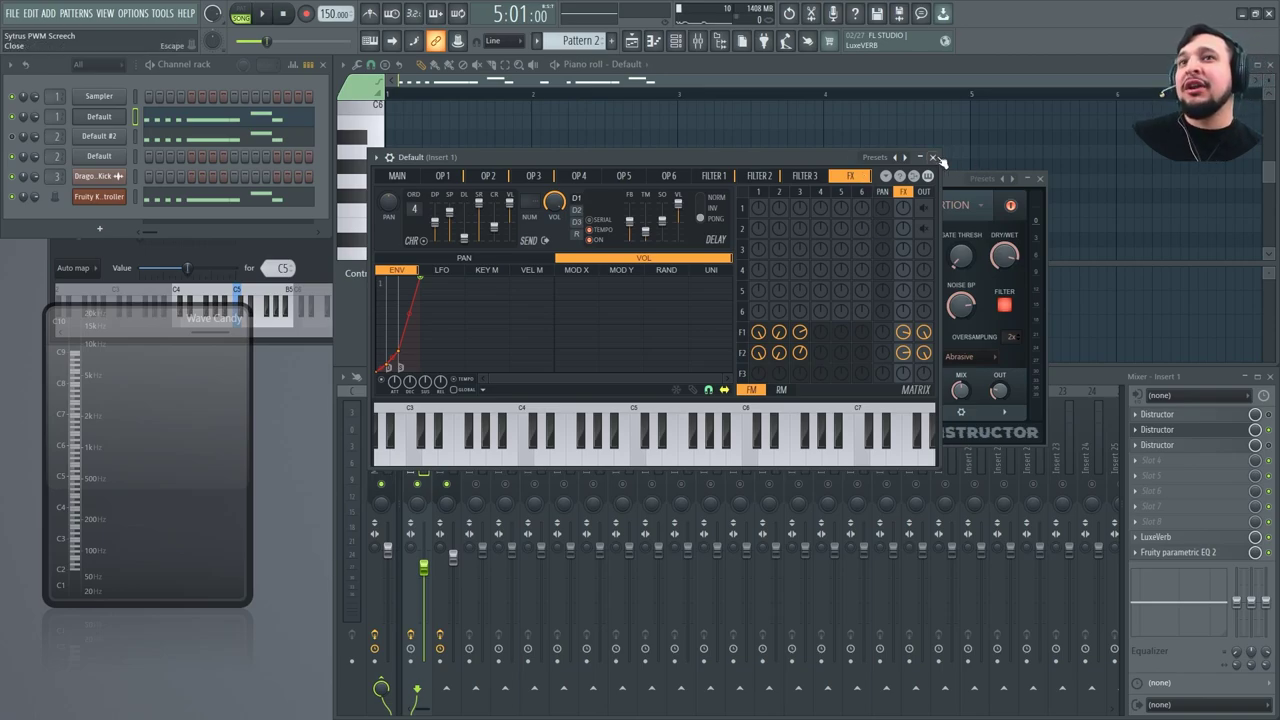
click(933, 158)
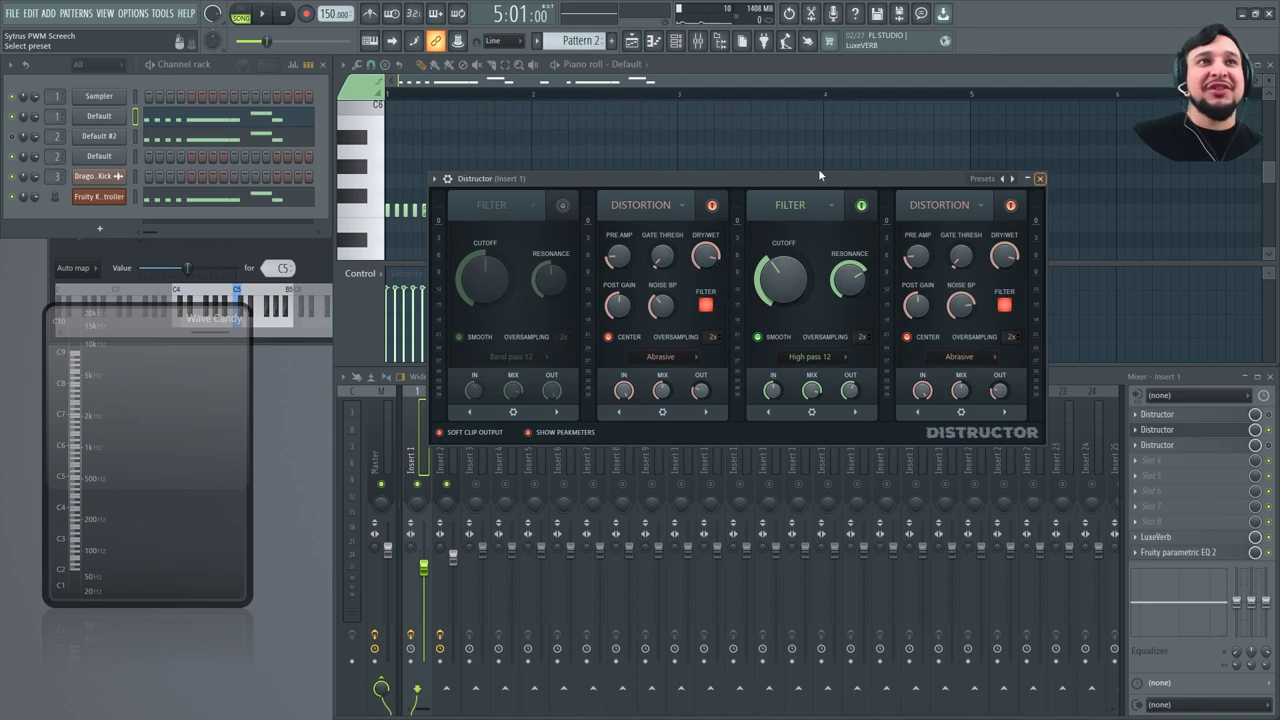
Set the Sytrus unison order to 2 and lower its unison pitch amount while listening to the section.
click(103, 116)
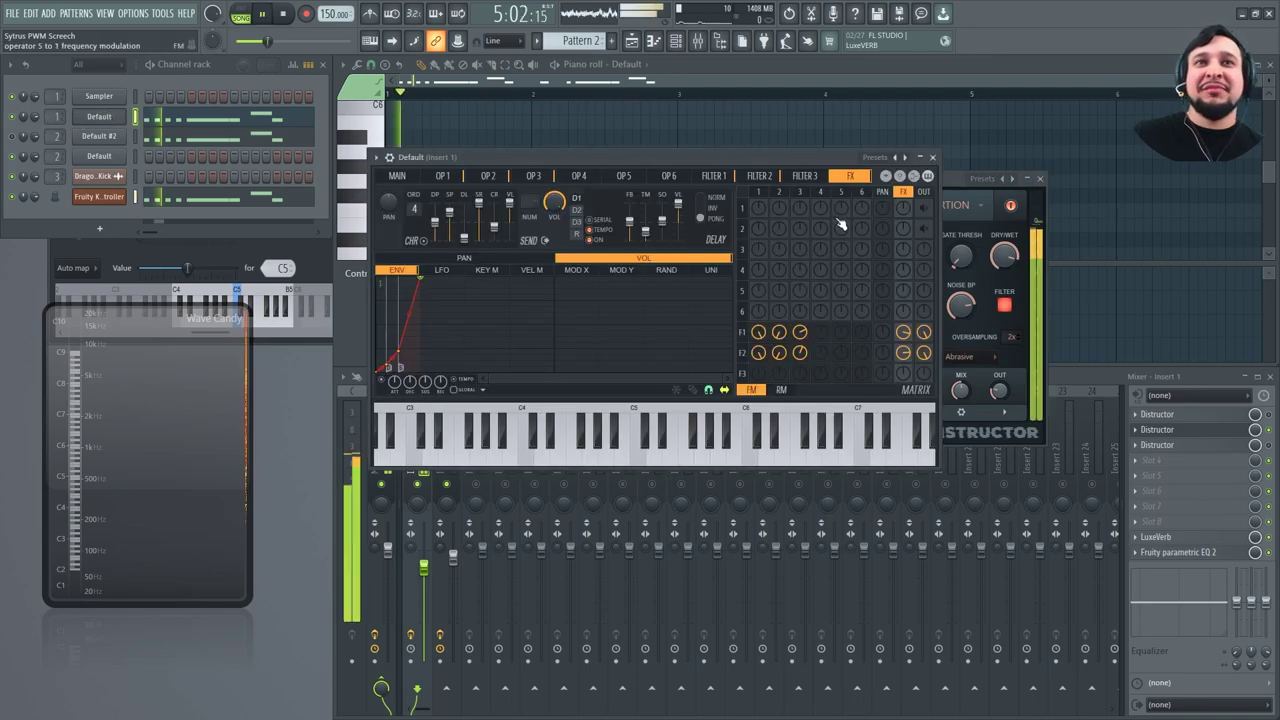
click(397, 175)
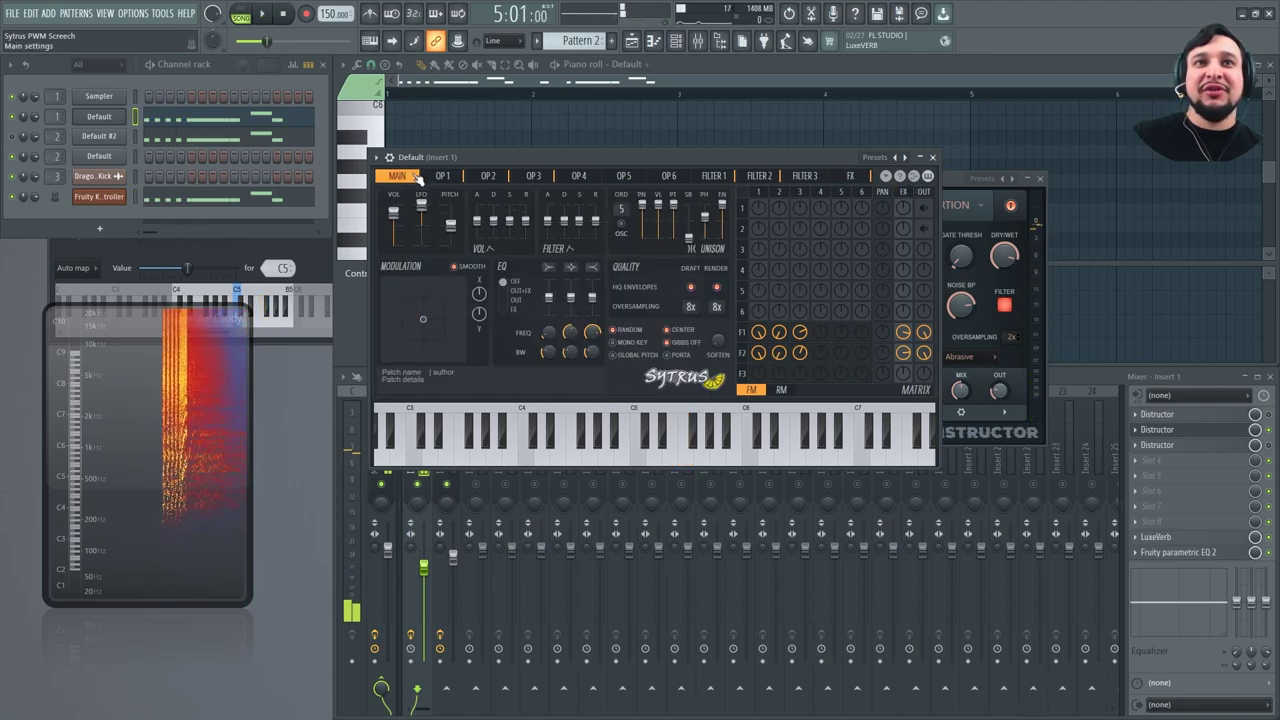
key(space)
drag(630, 205, 672, 228)
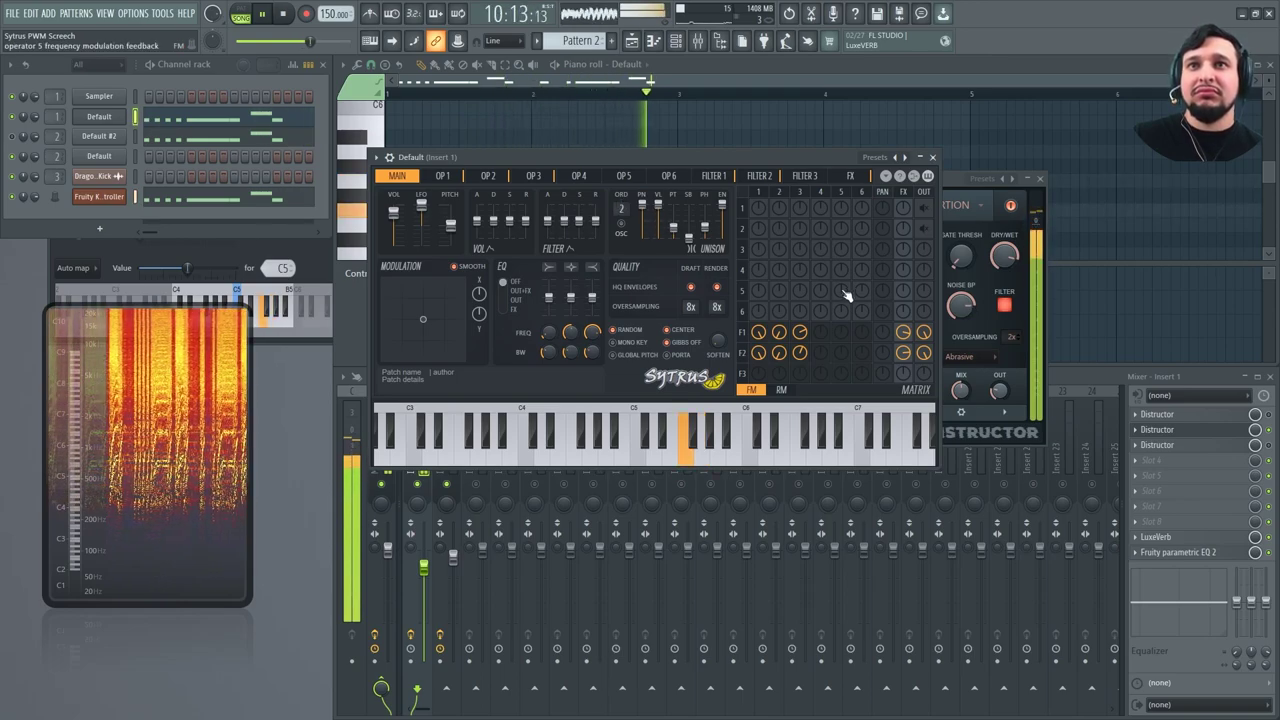
key(space)
Disable Insert 1's second Distructor, enable the third and load its Digitones preset during playback.
click(1274, 427)
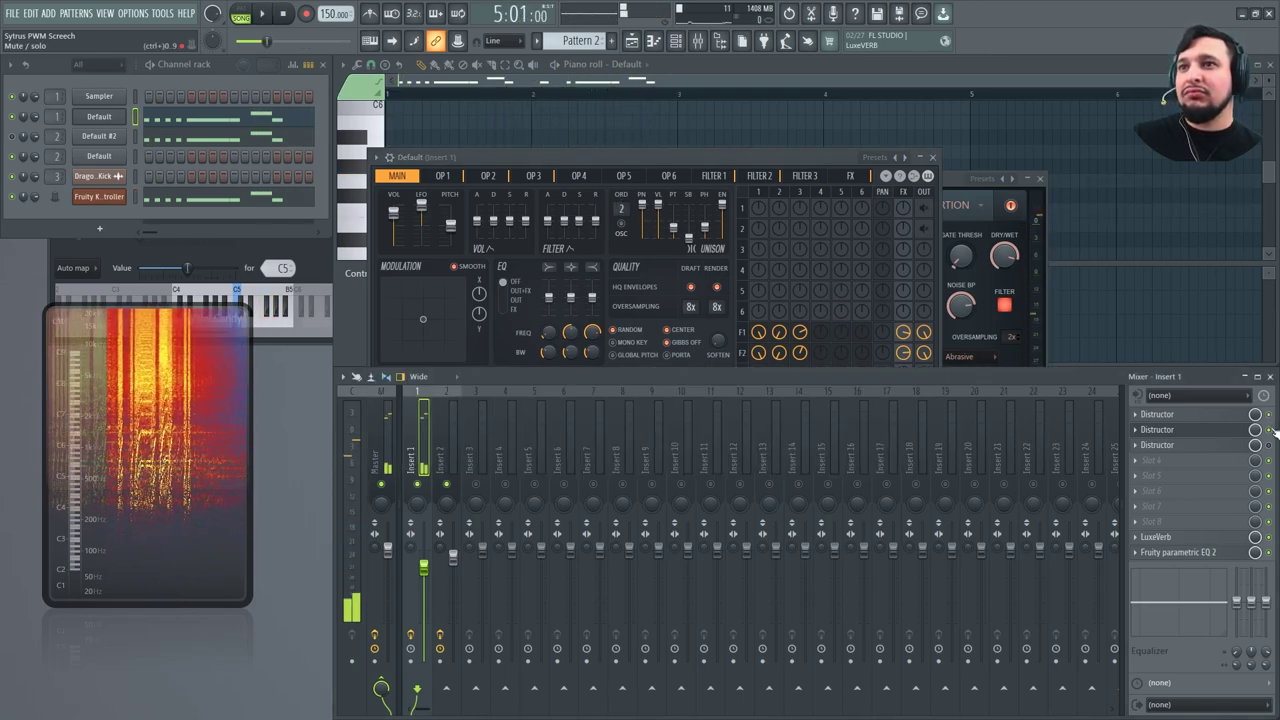
key(space)
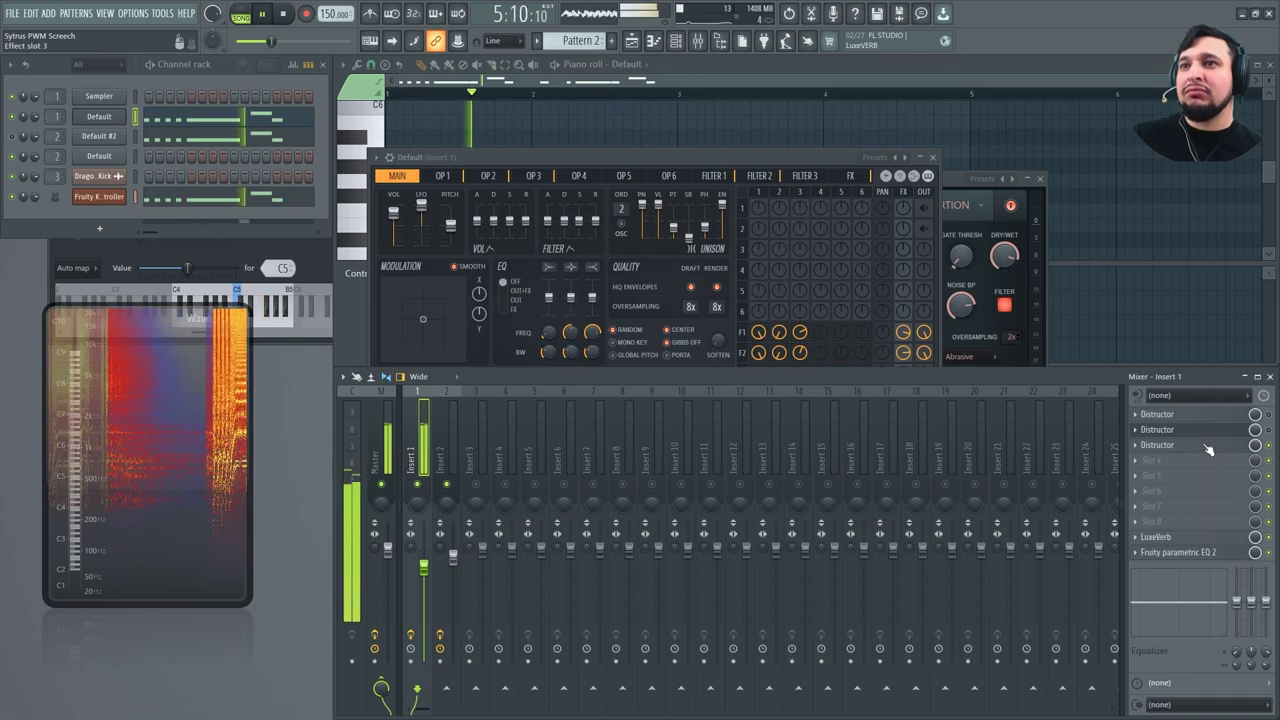
click(1205, 445)
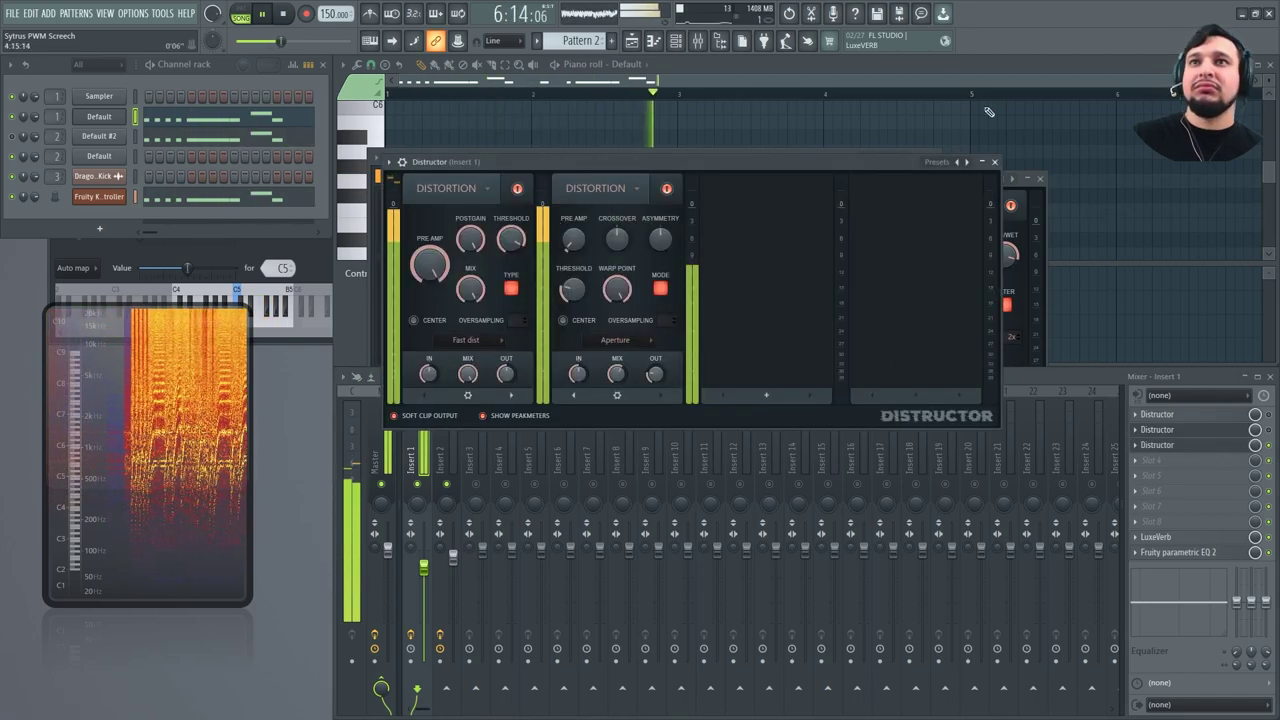
click(967, 162)
click(968, 162)
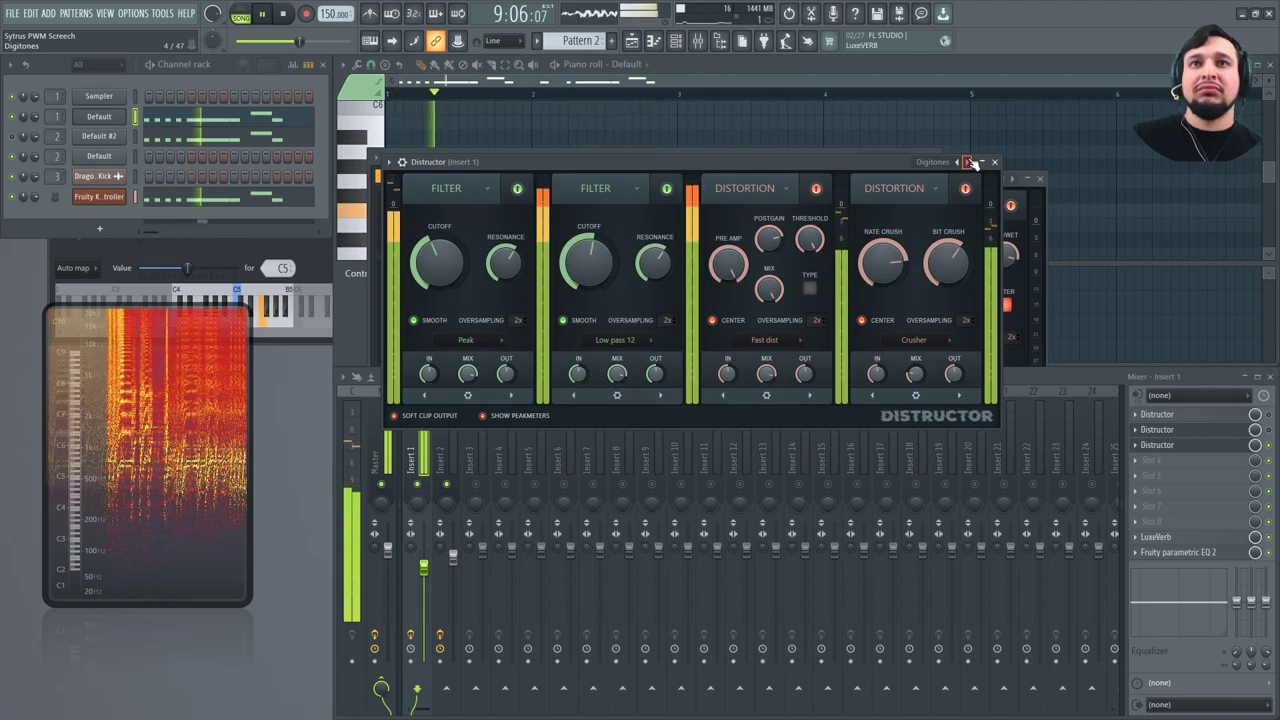
Raise the third Distructor's module 2 filter cutoff to maximum and its module 1 filter cutoff to 70%.
drag(589, 262, 589, 195)
drag(455, 270, 455, 240)
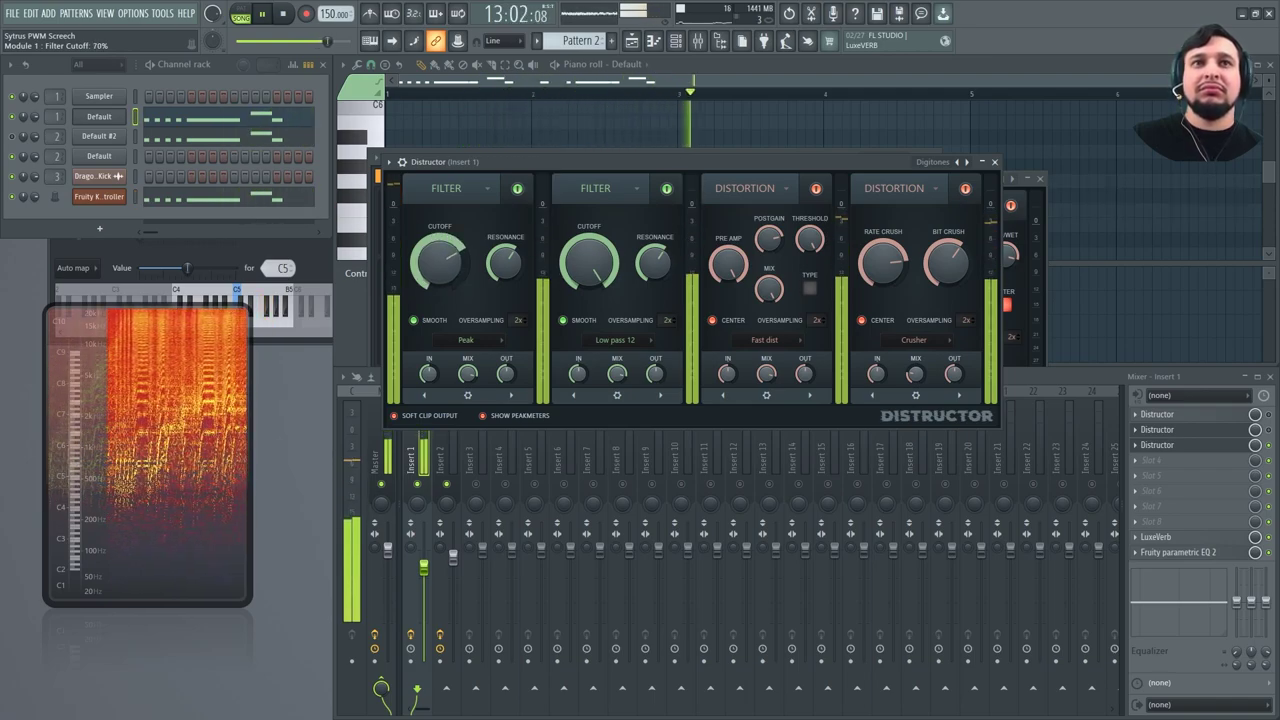
key(space)
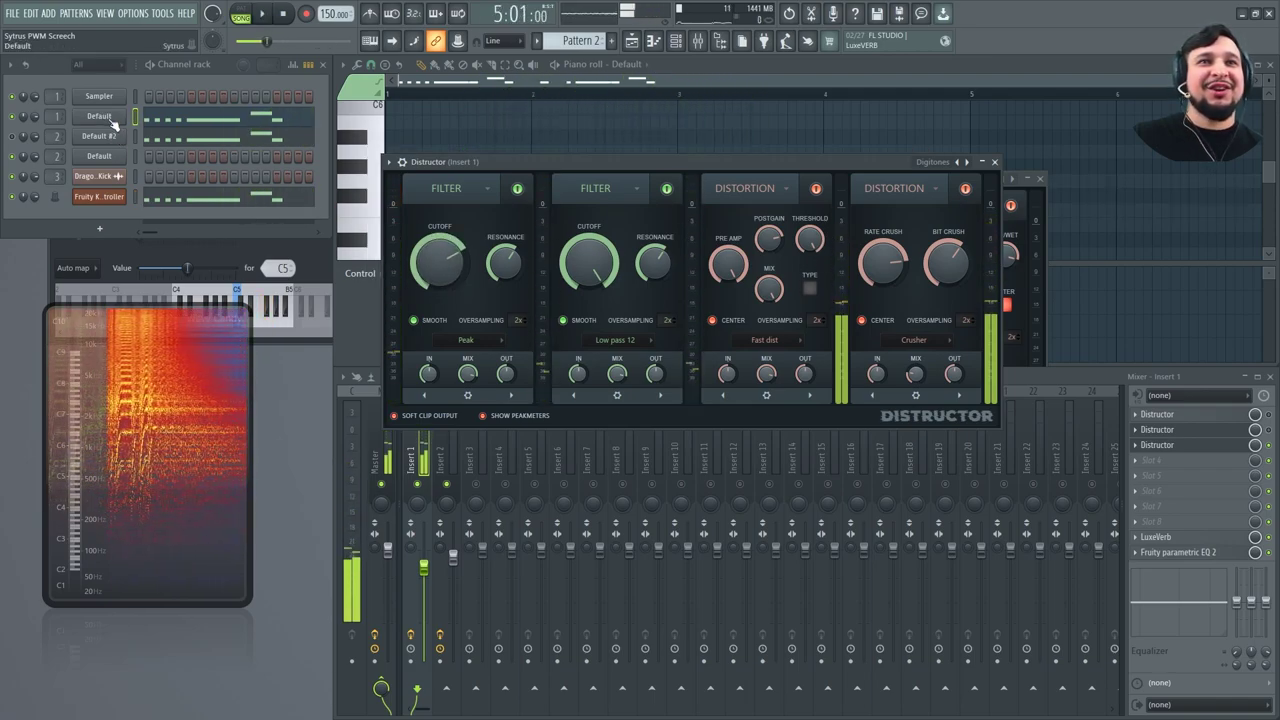
Audition the screech through the third Distructor with Sytrus open, and close the Sytrus and both Distructor windows.
click(112, 119)
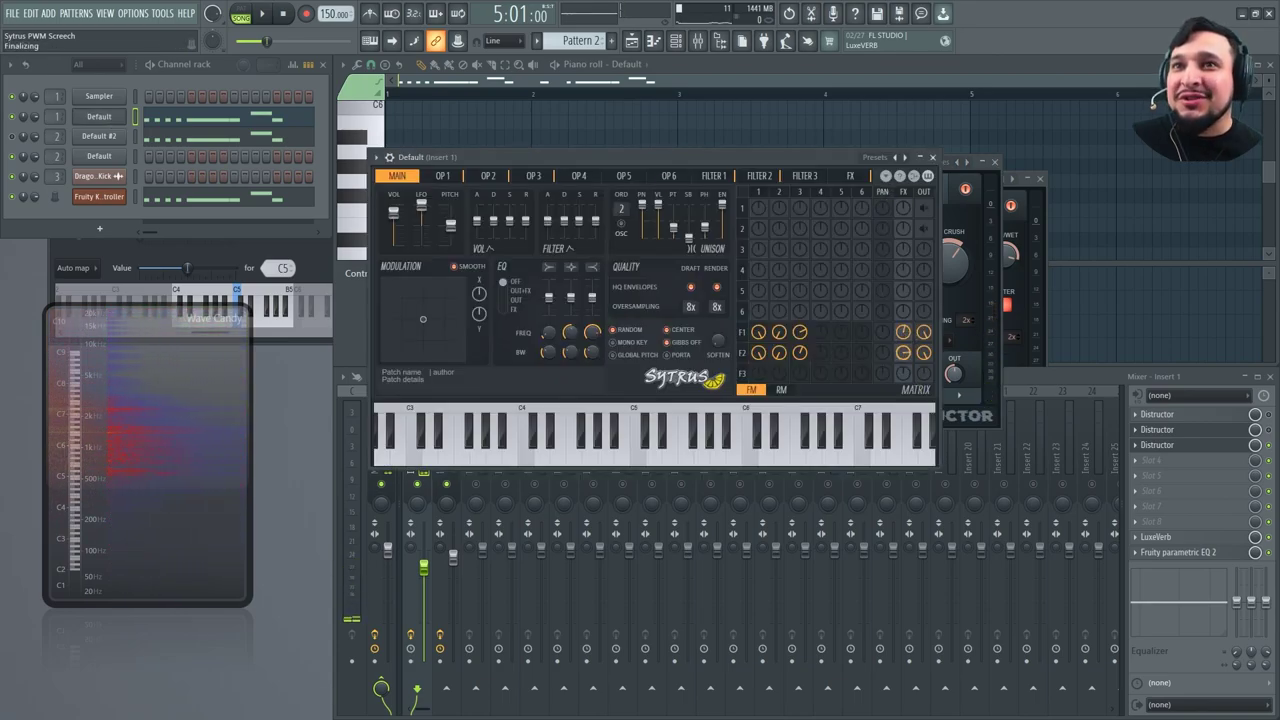
key(space)
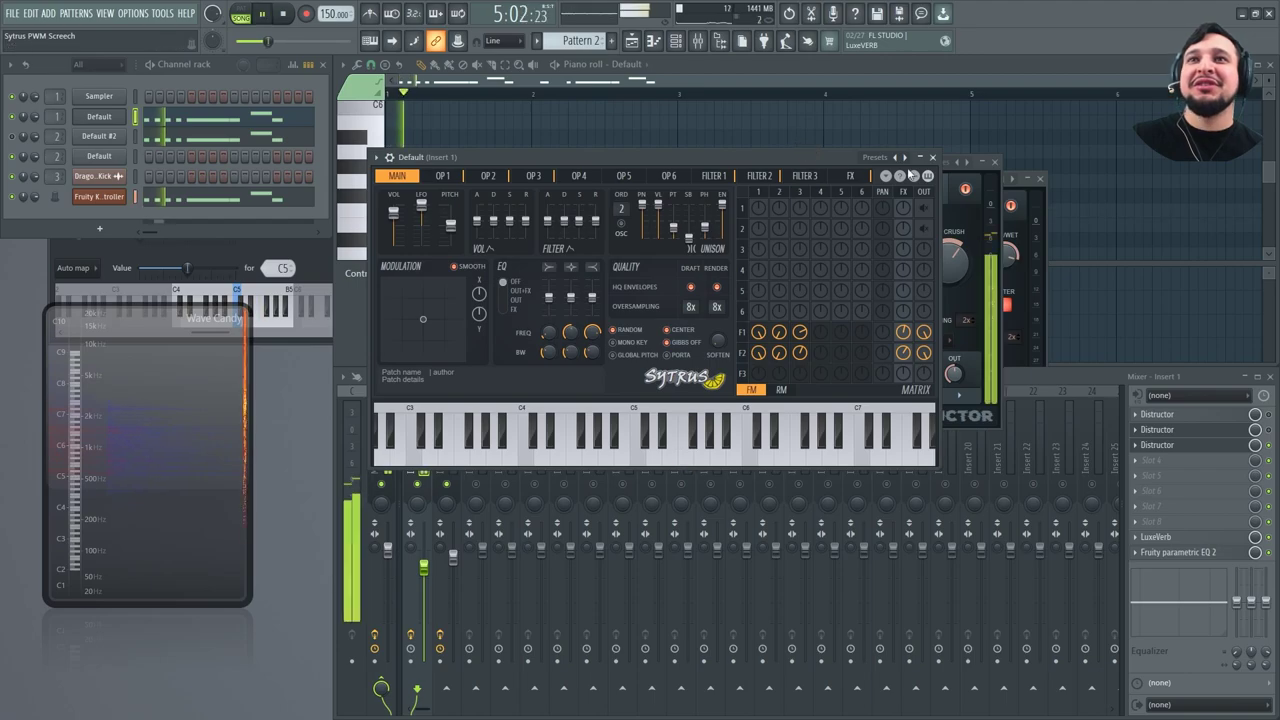
click(932, 157)
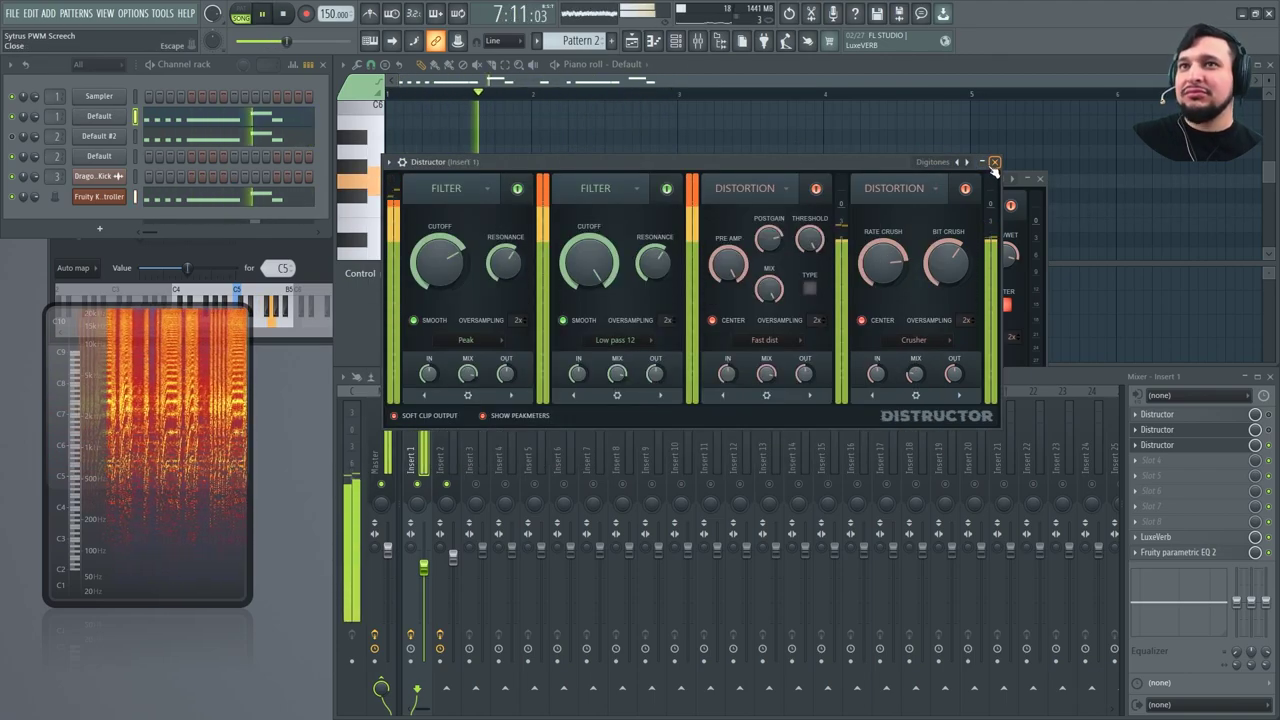
click(994, 162)
click(1040, 178)
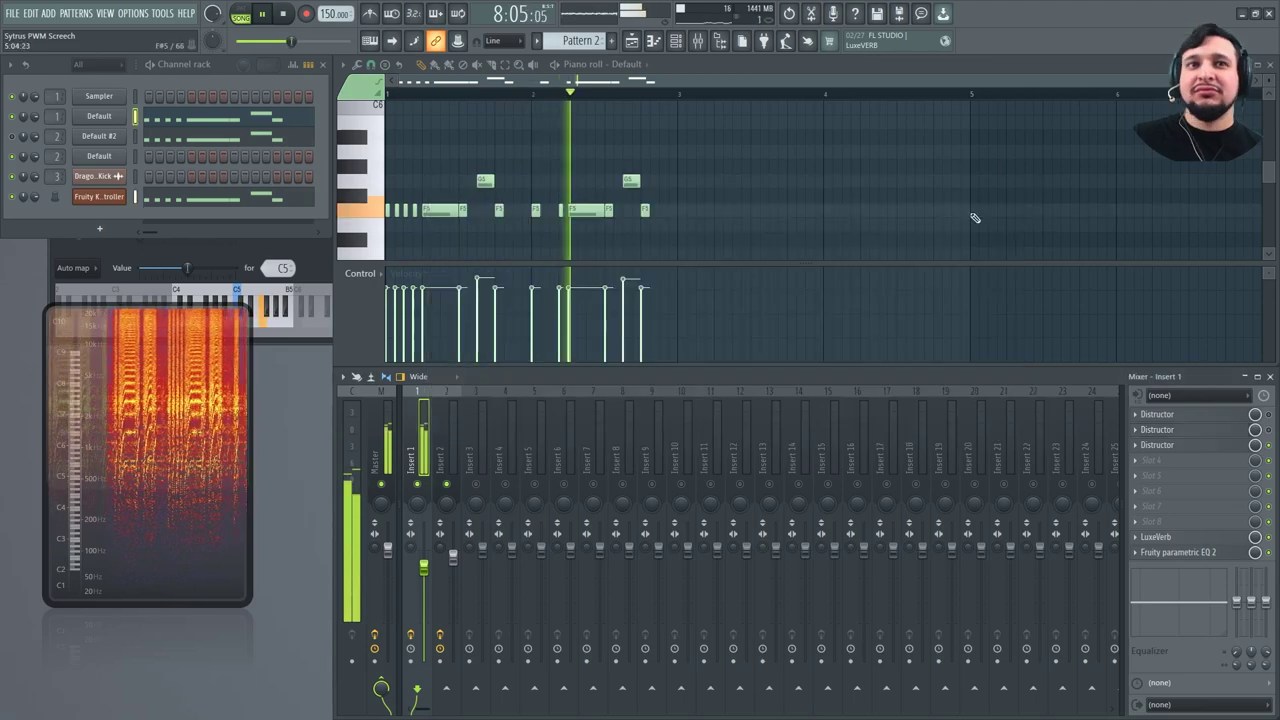
Stop playback, unmute the kick on Track 2 in the playlist and reopen the first Default channel's piano roll.
click(631, 40)
key(space)
click(505, 214)
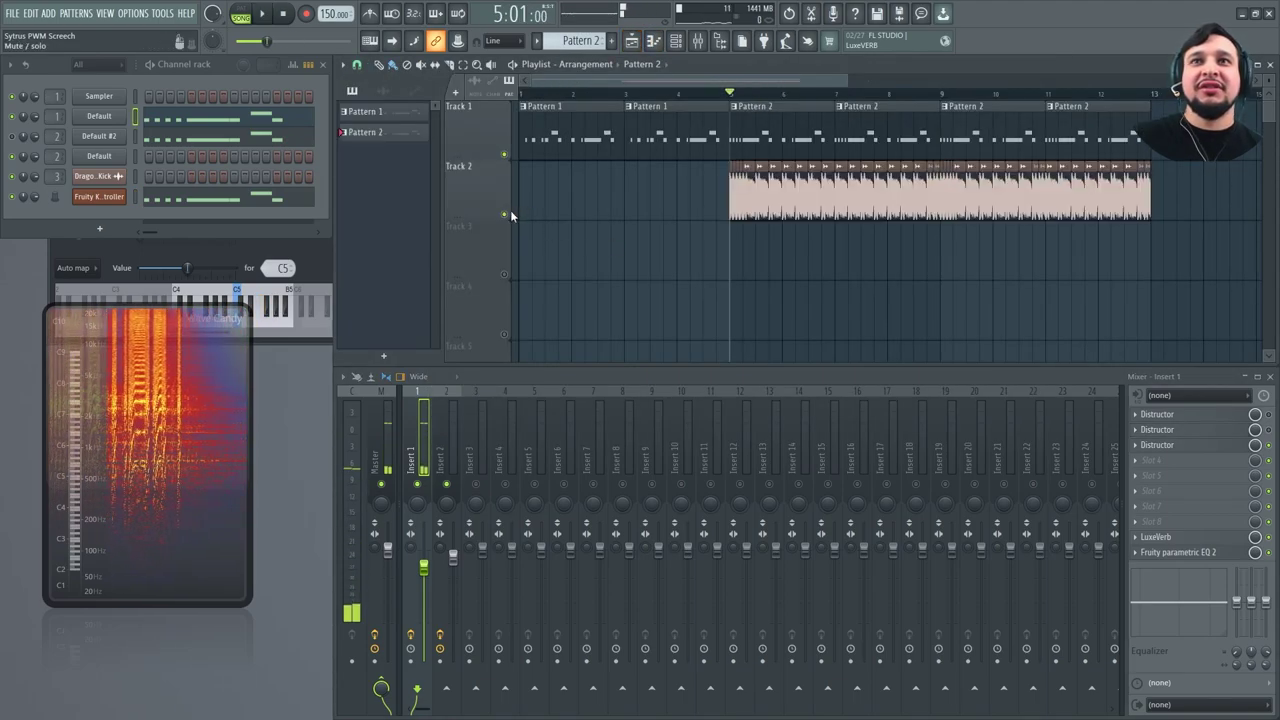
click(210, 120)
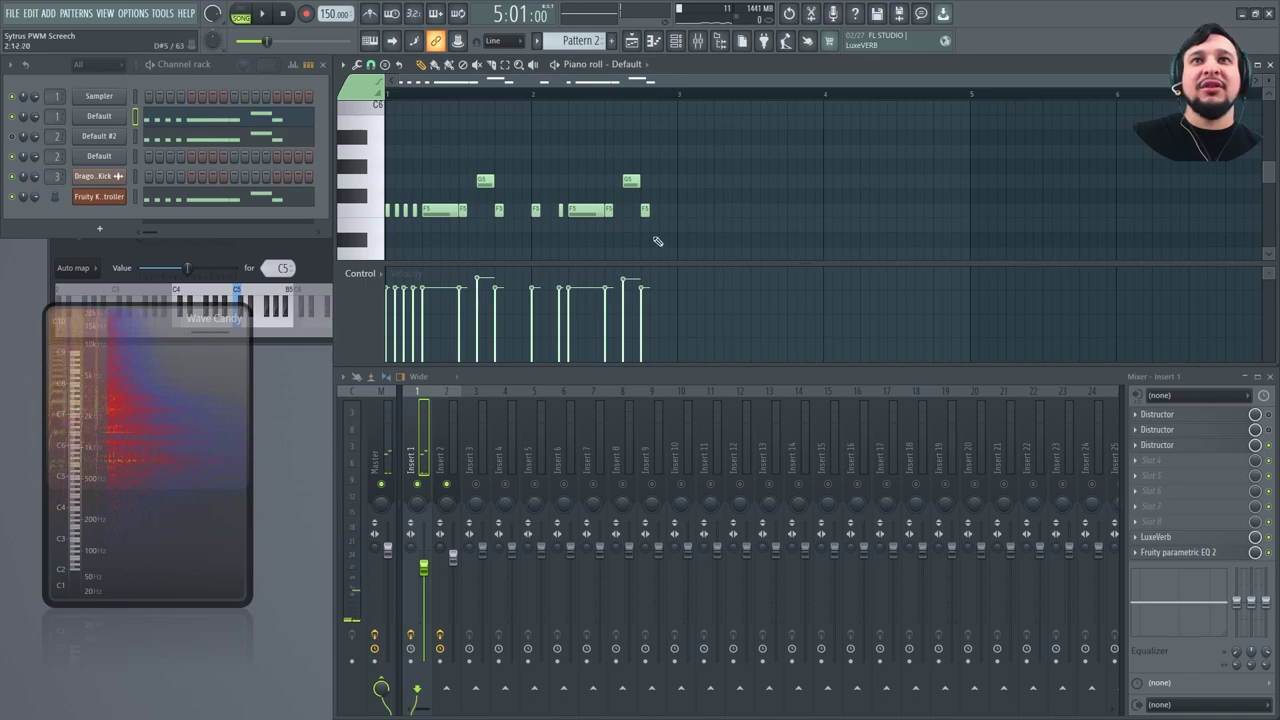
Transpose all notes in the first Default channel's piano roll up one octave and audition them in the playlist arrangement.
key(ctrl+a)
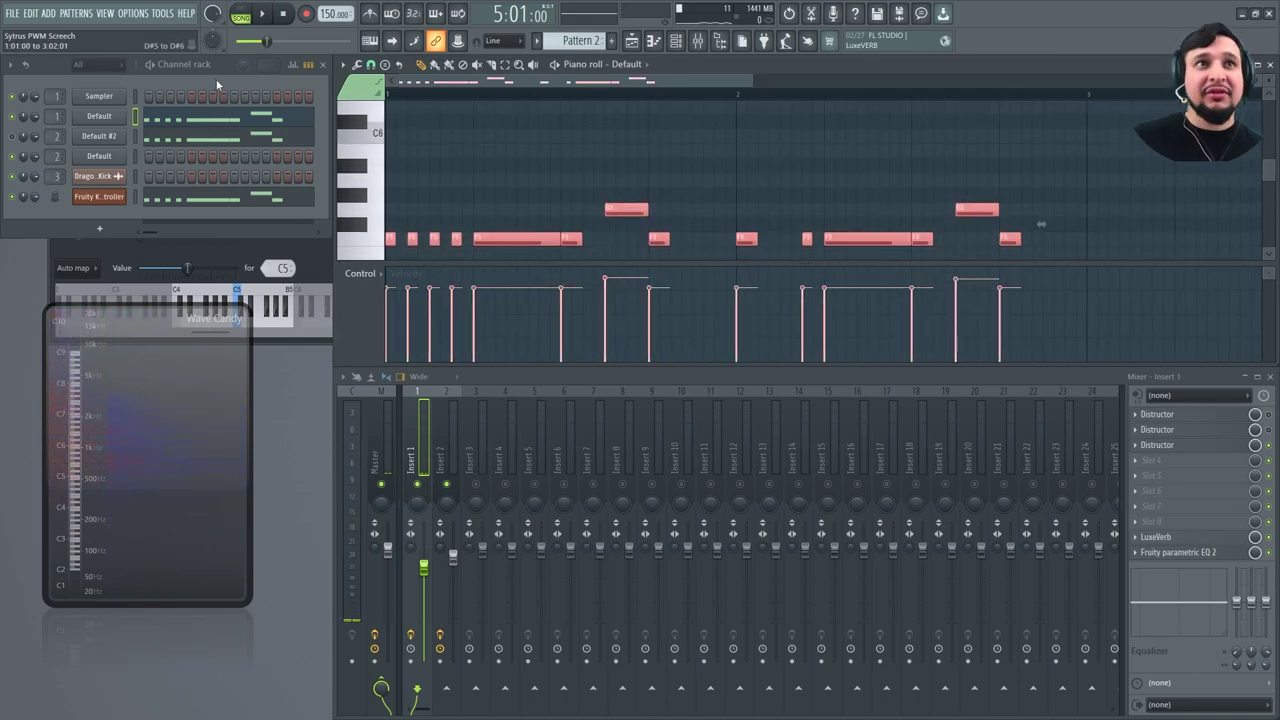
key(ctrl+Up)
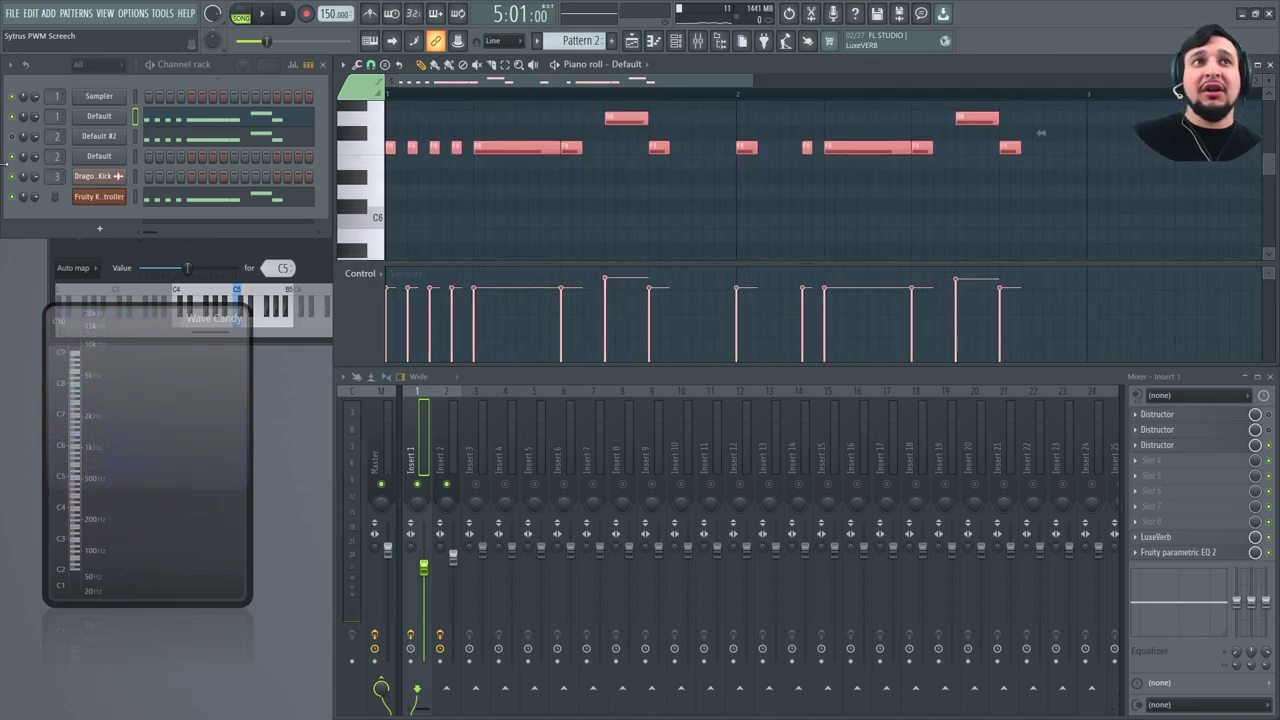
click(628, 44)
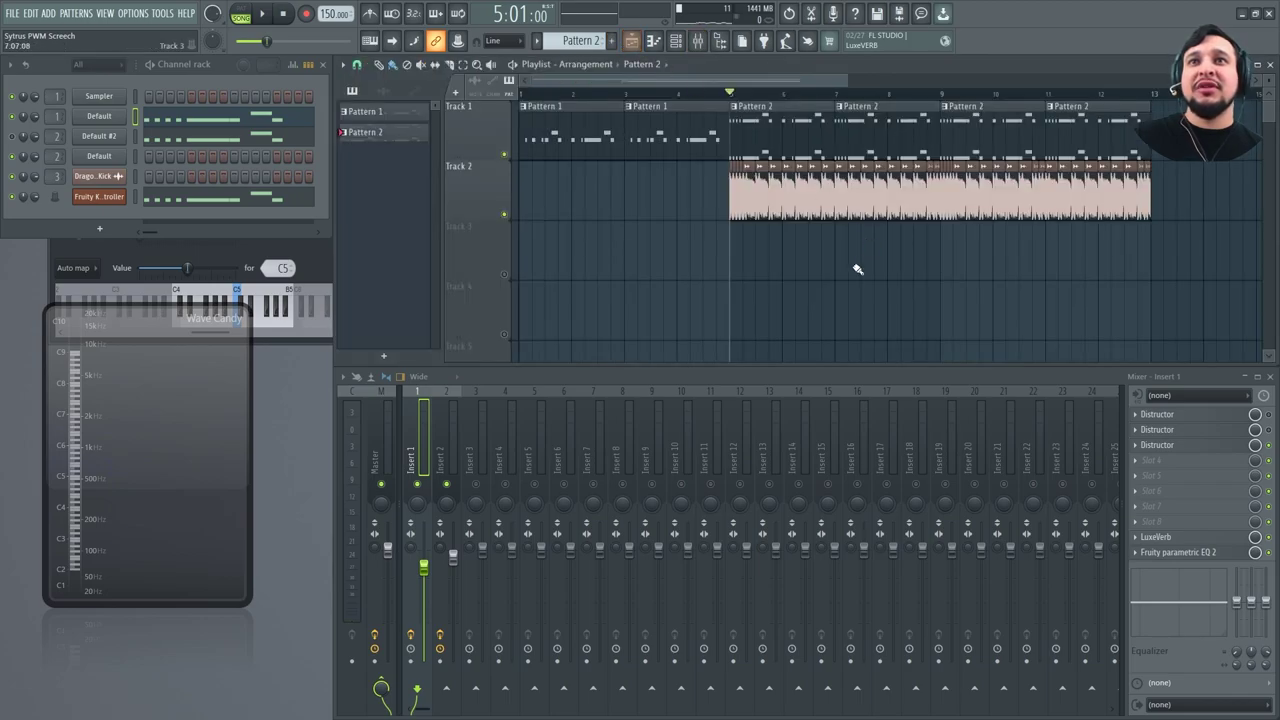
key(space)
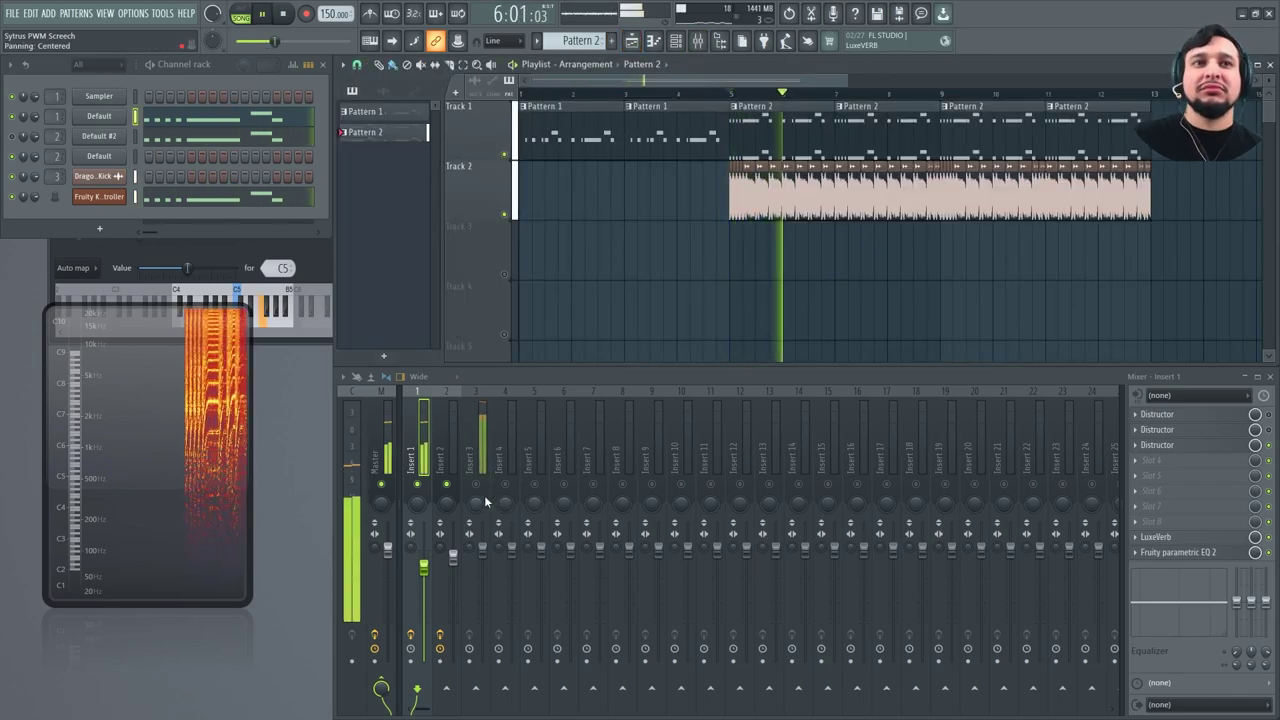
key(space)
Raise Insert 1's volume slightly, and set Sytrus's unison order to 3 and unison volume to 65% with a higher unison pitch during playback.
drag(424, 567, 424, 558)
key(space)
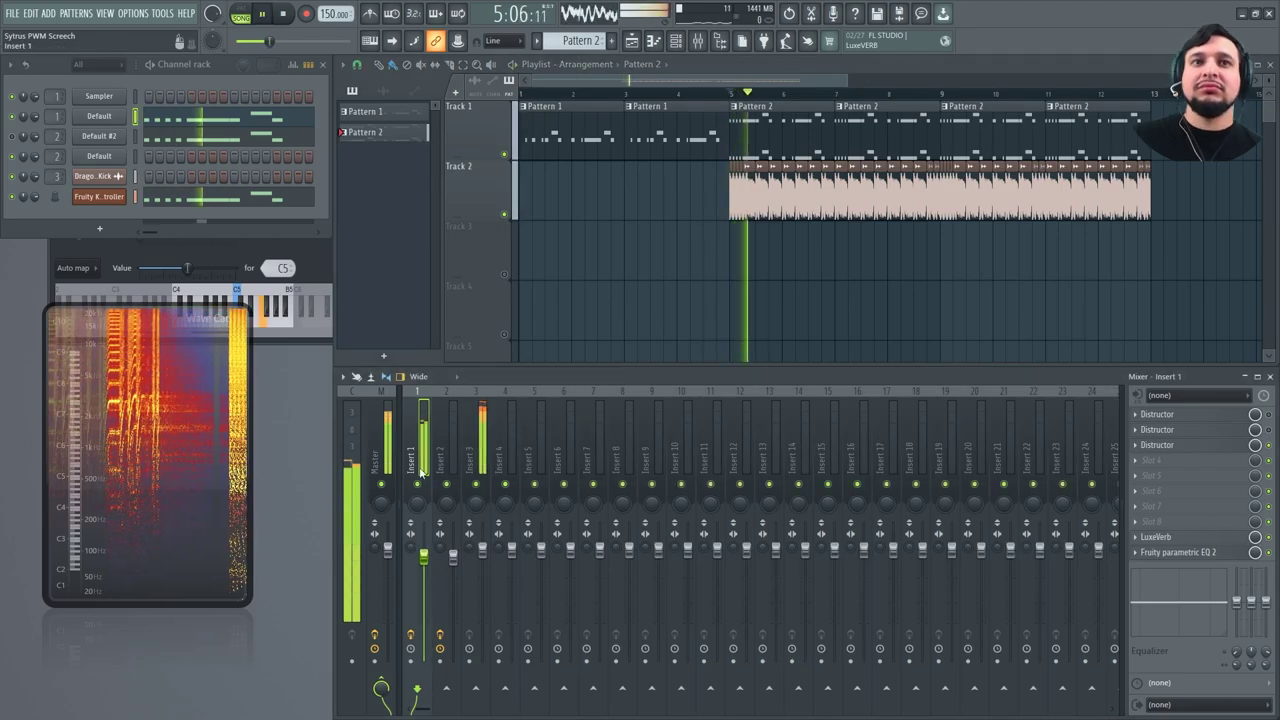
click(91, 117)
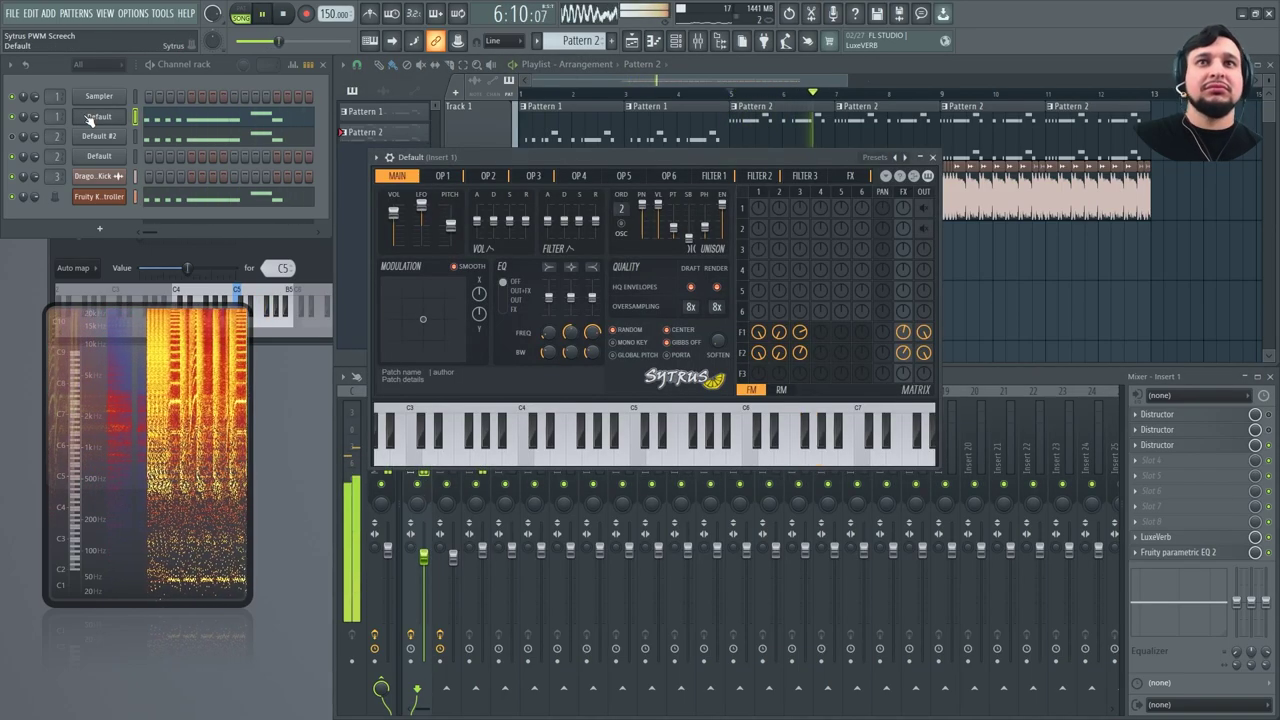
drag(628, 206, 673, 209)
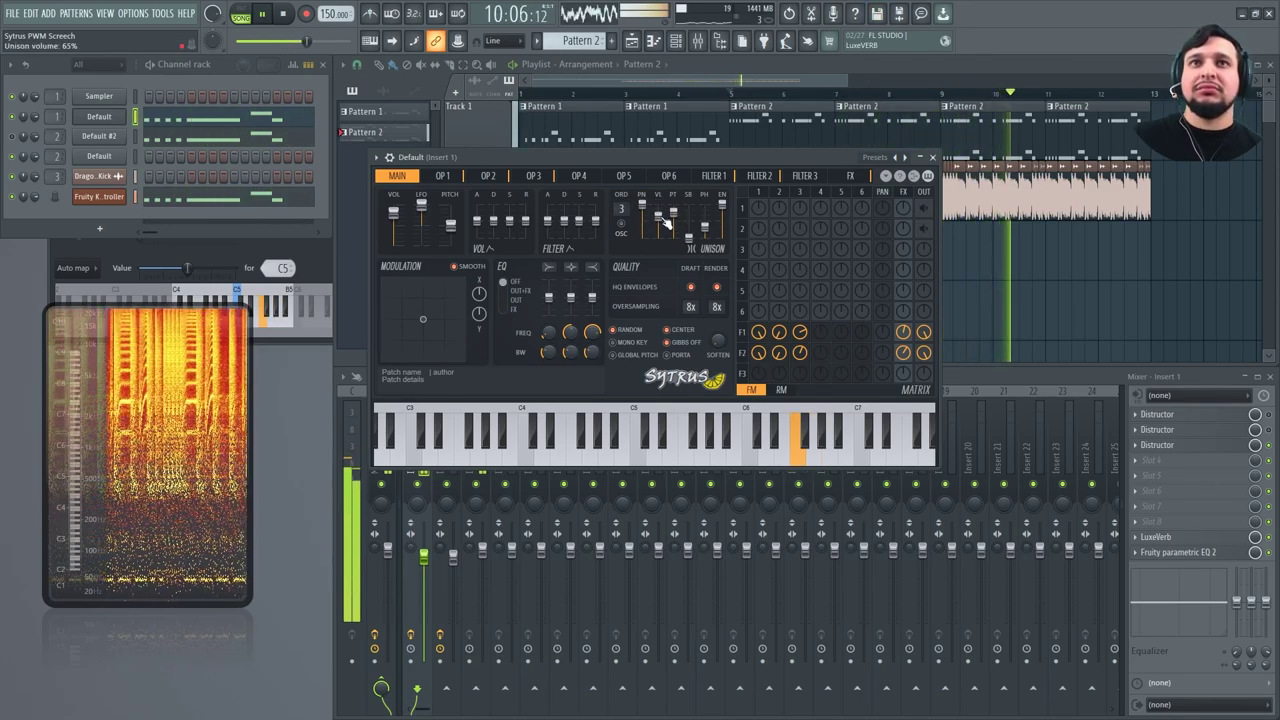
key(space)
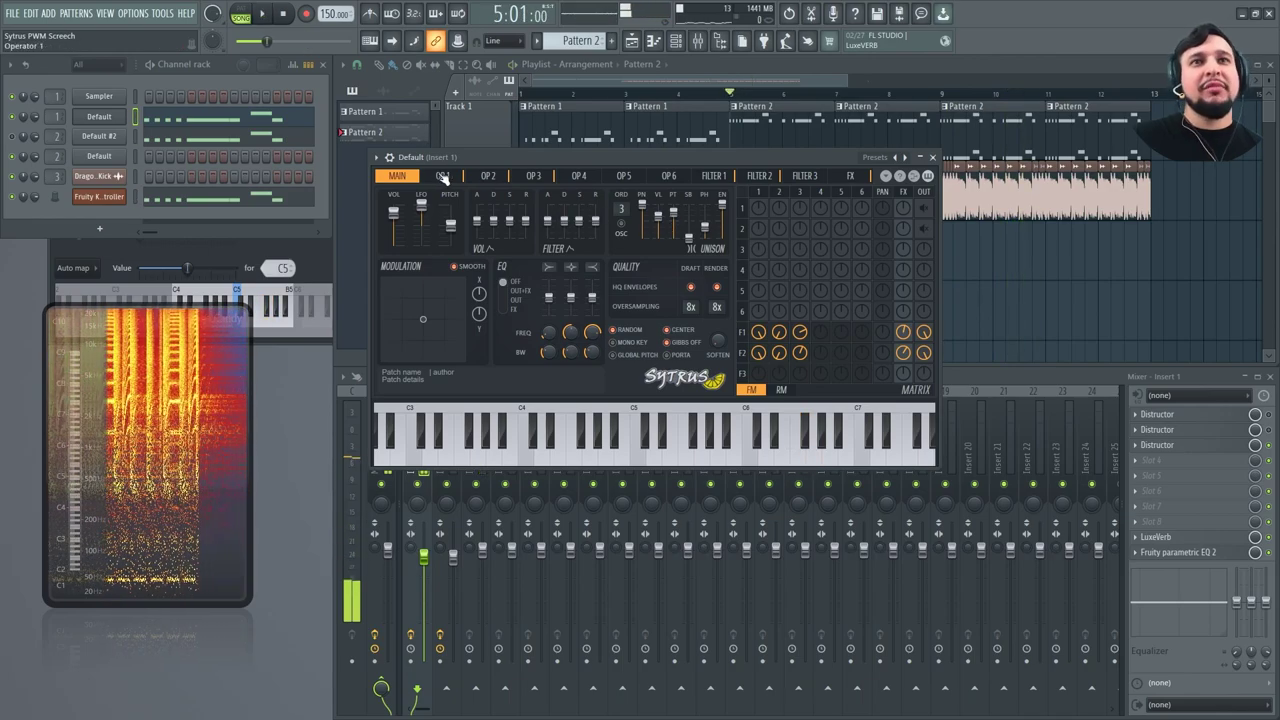
Transpose all of the first Default channel's notes down two octaves, auditioning the arrangement after each octave.
click(188, 124)
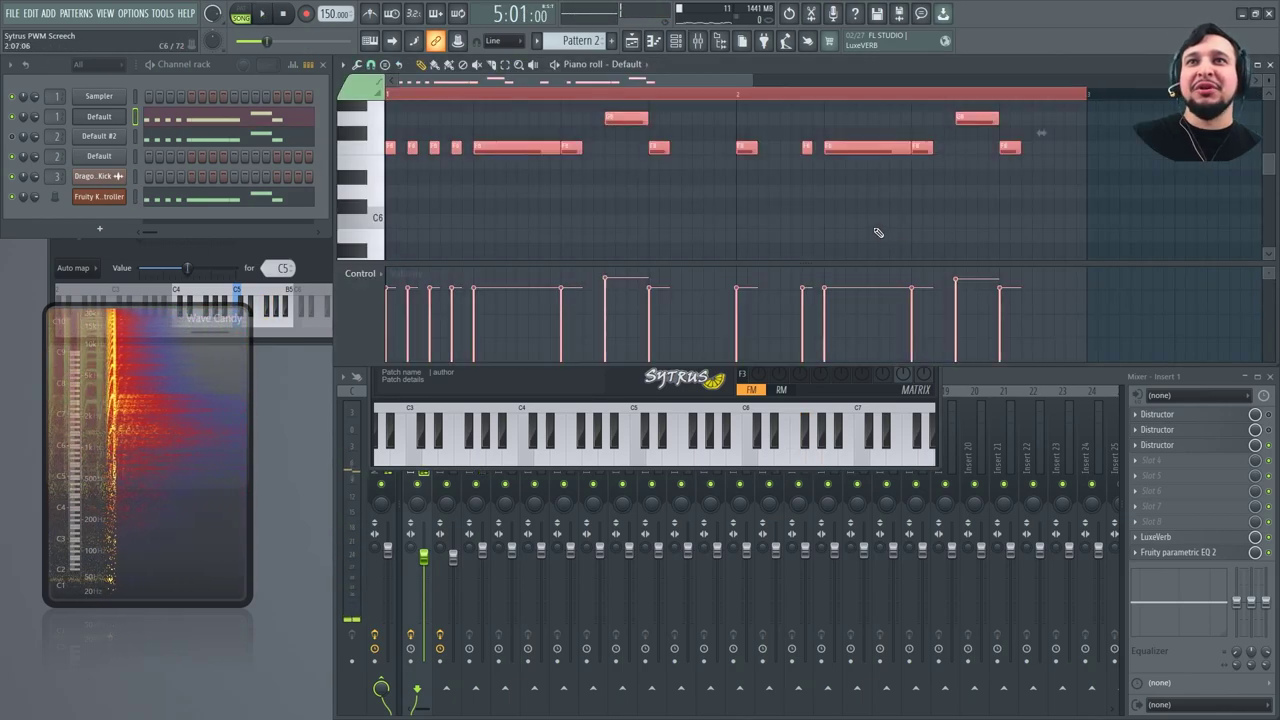
scroll(878, 233, up, 3)
key(space)
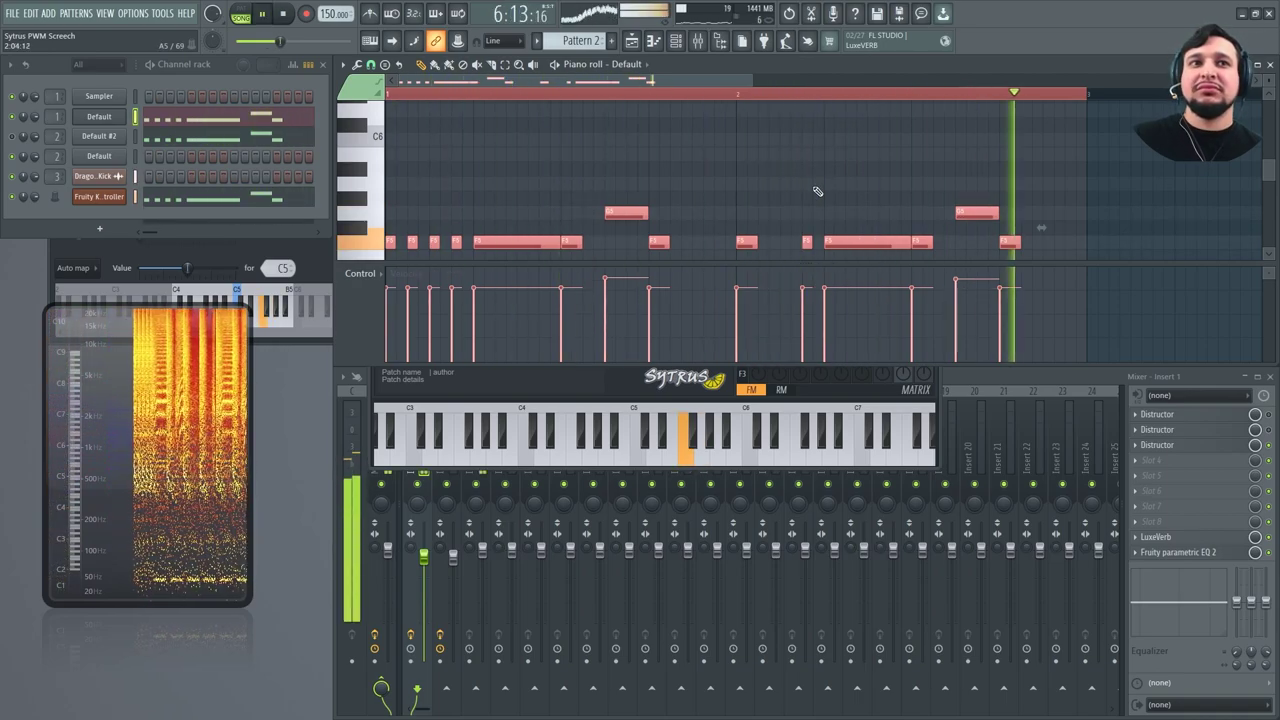
key(space)
key(space)
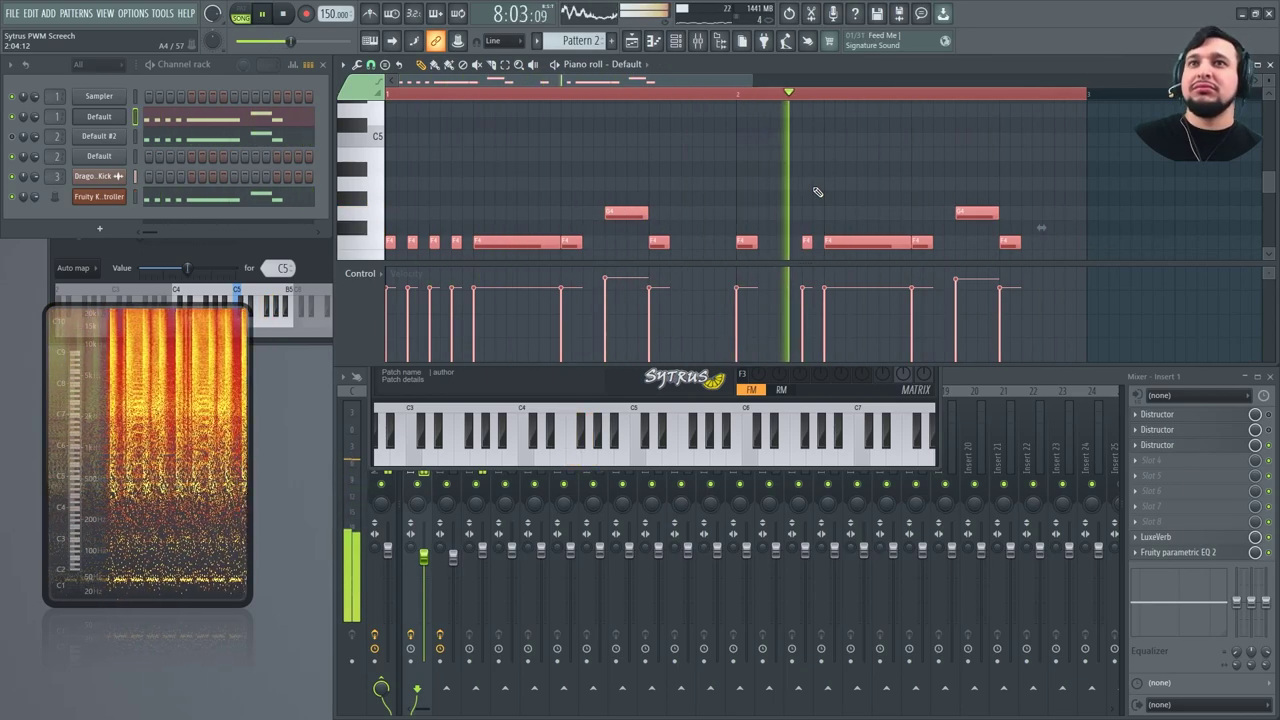
key(space)
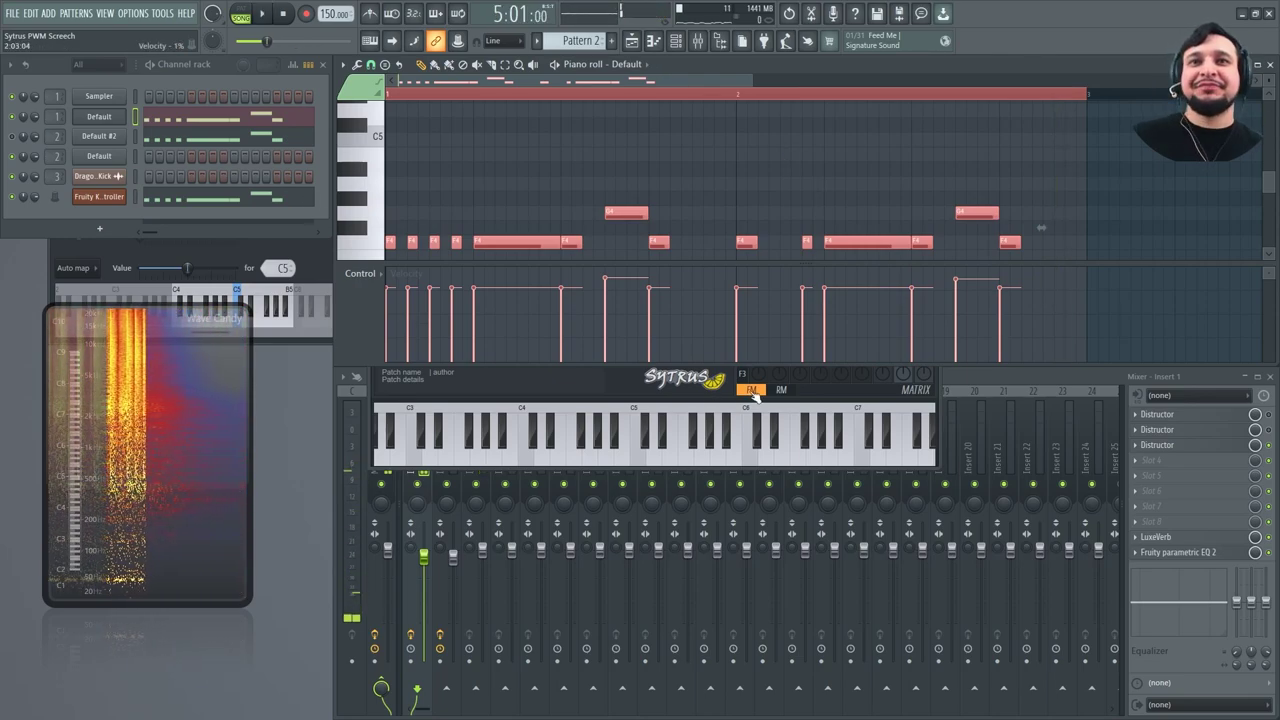
Lower Sytrus's main filter sustain to -57% along with the filter release, and audition the change.
click(841, 398)
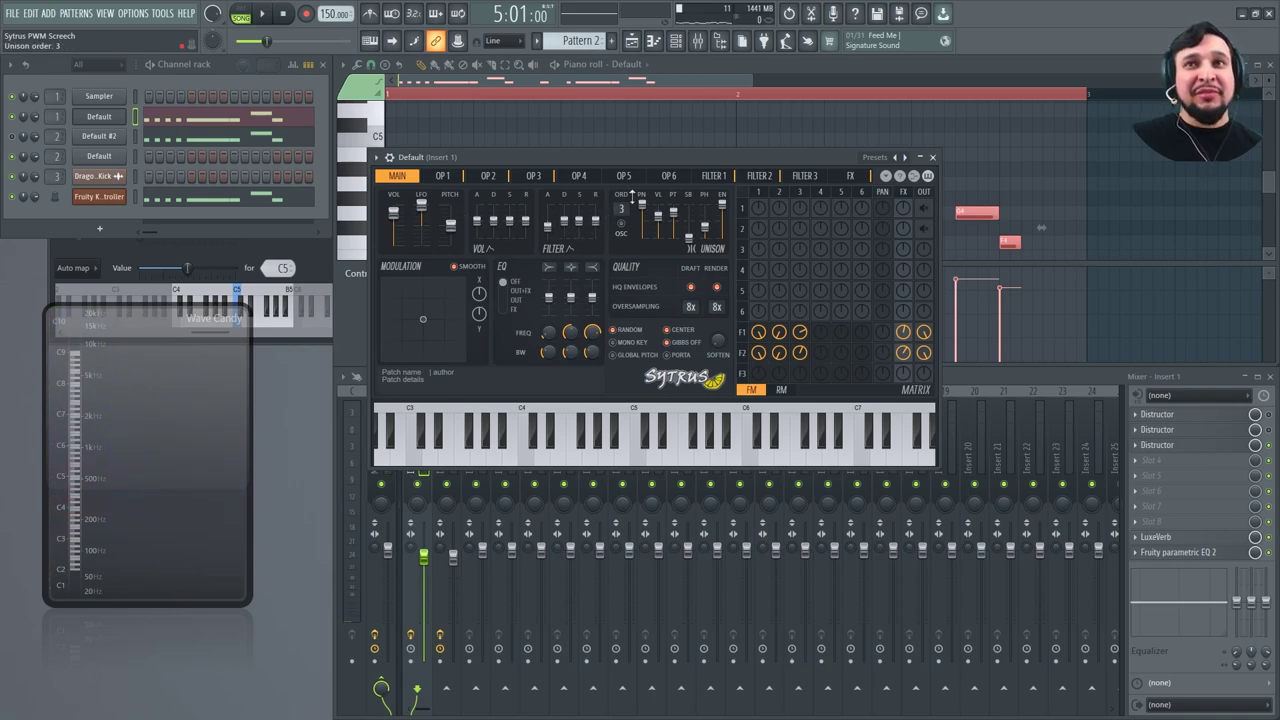
click(728, 177)
click(398, 176)
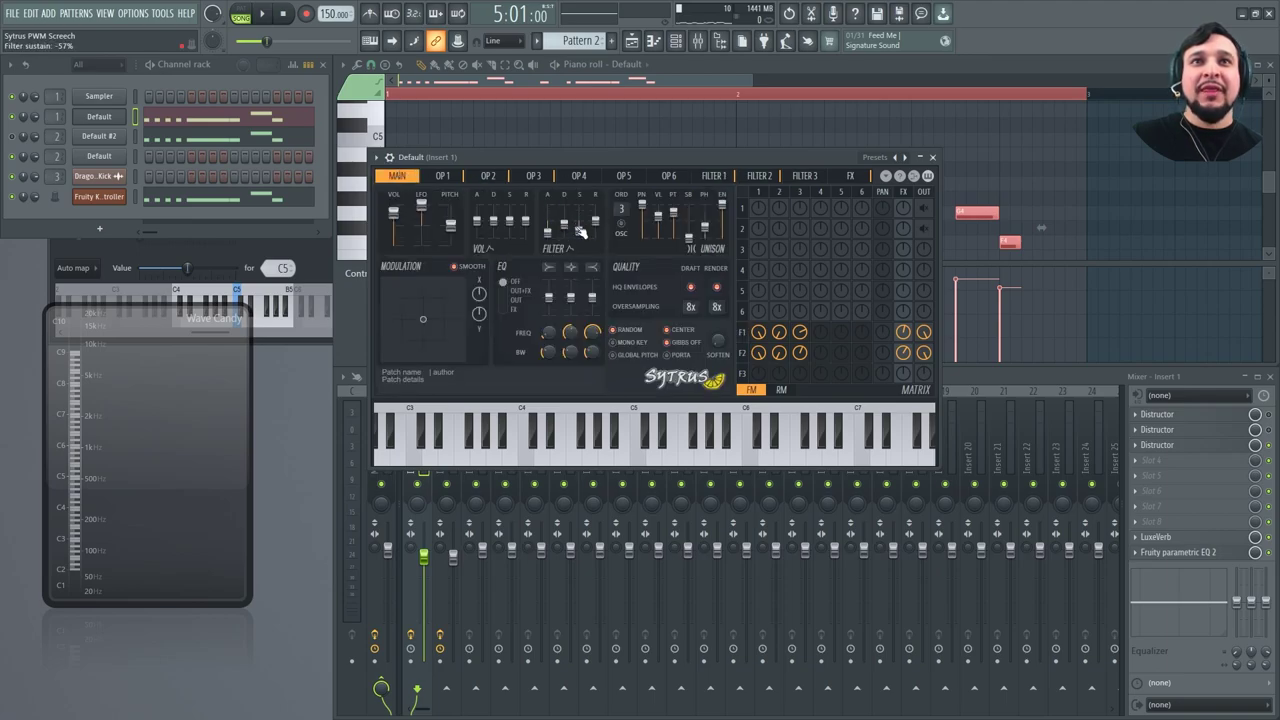
key(space)
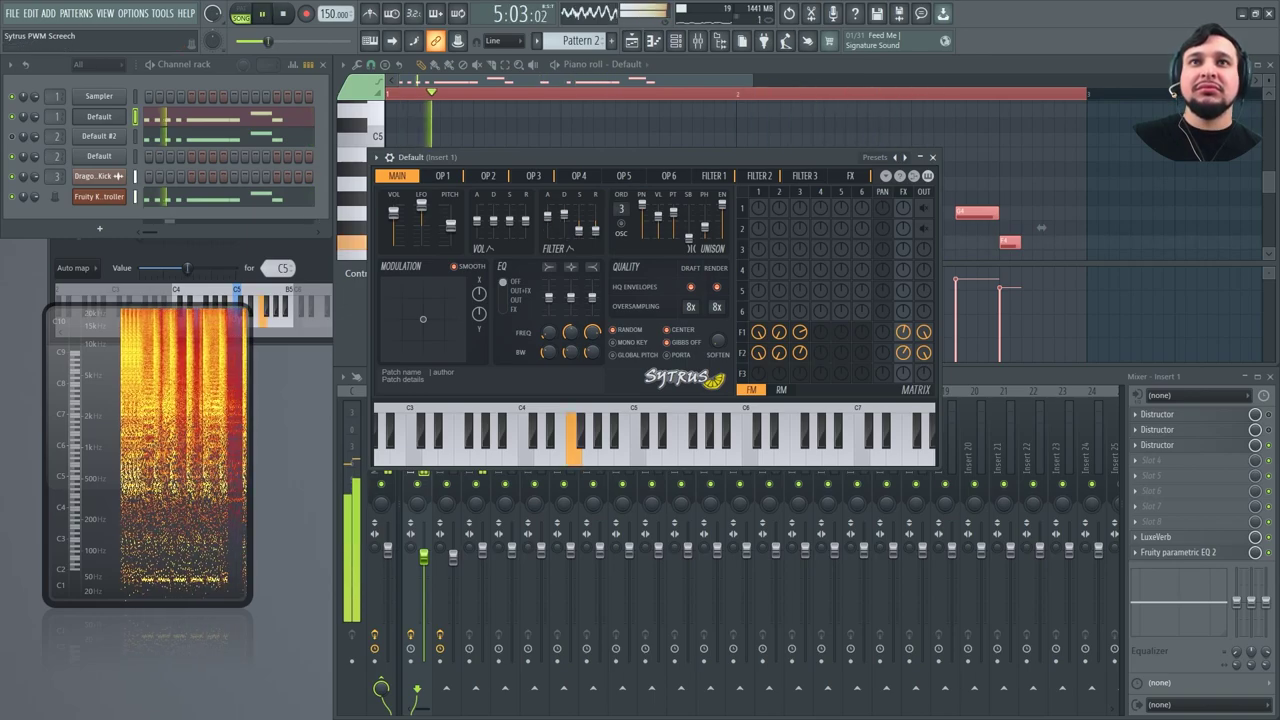
key(space)
Make Filter 1's cutoff envelope rise faster, adjusting its point 1 to 2 tension to 45.50%.
click(713, 176)
click(488, 258)
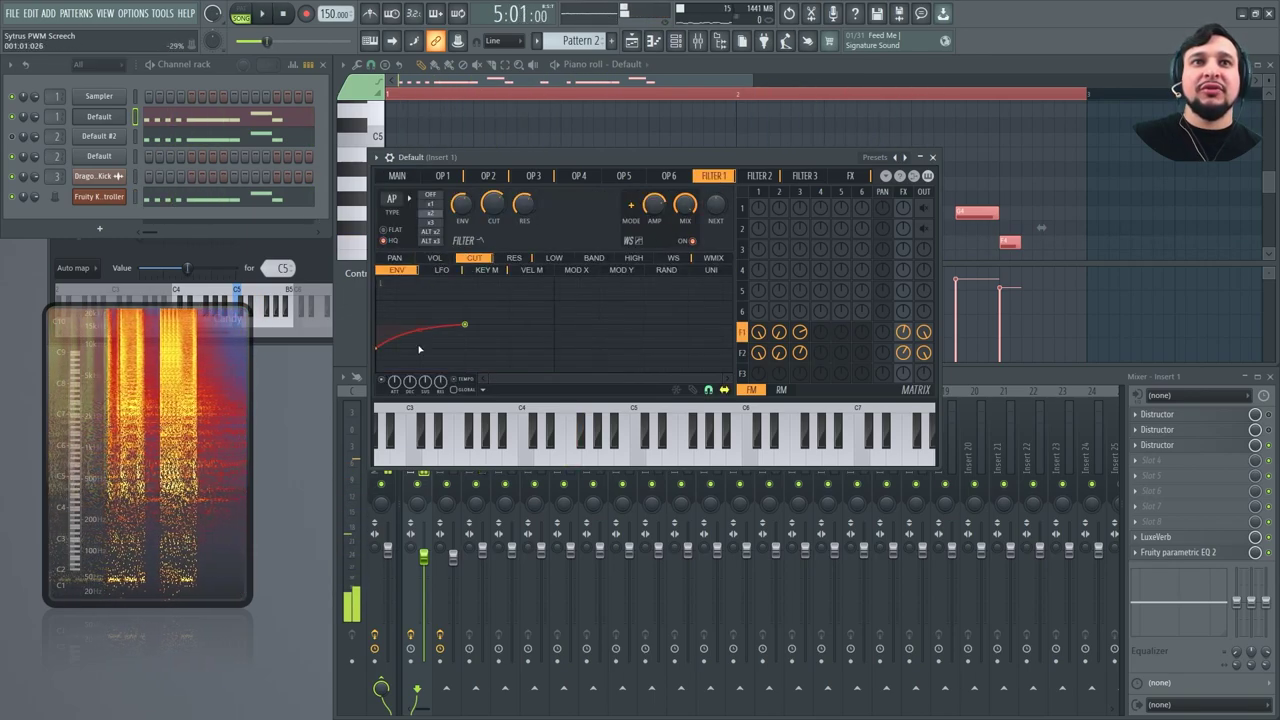
drag(420, 329, 420, 325)
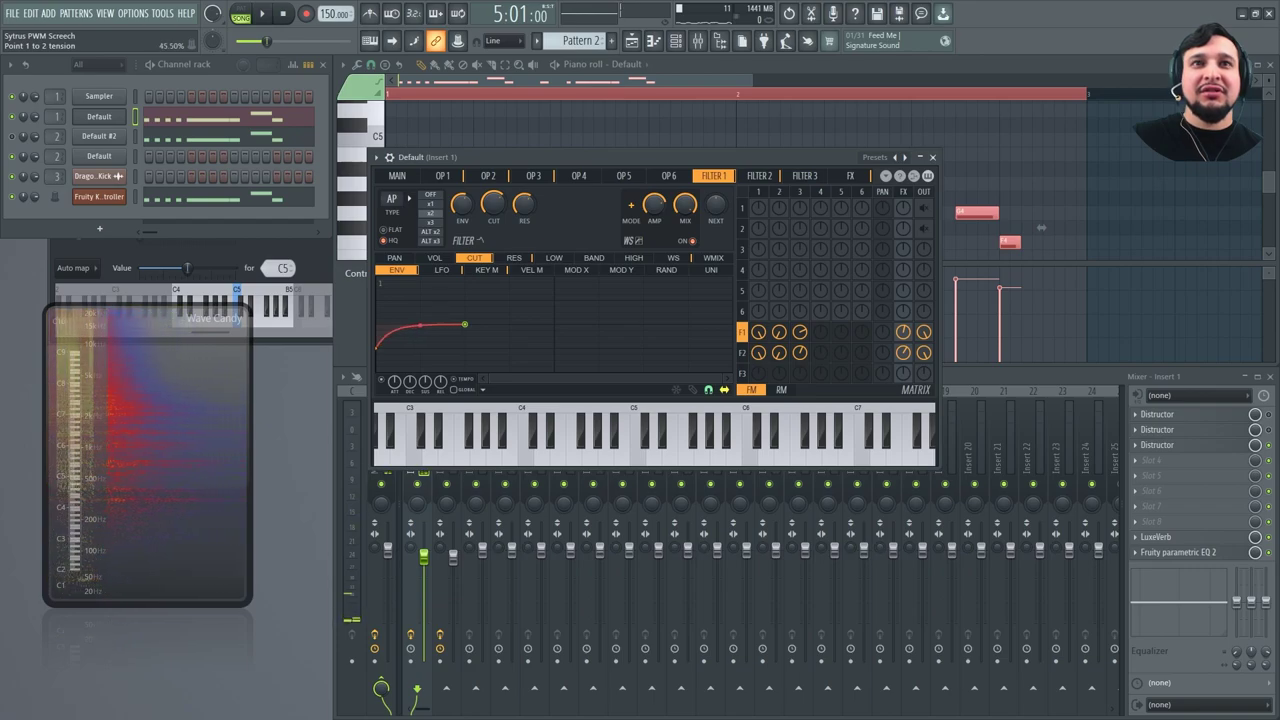
Reshape Filter 2's cutoff envelope so it starts high and falls, auditioning the screech between adjustments.
click(759, 179)
key(space)
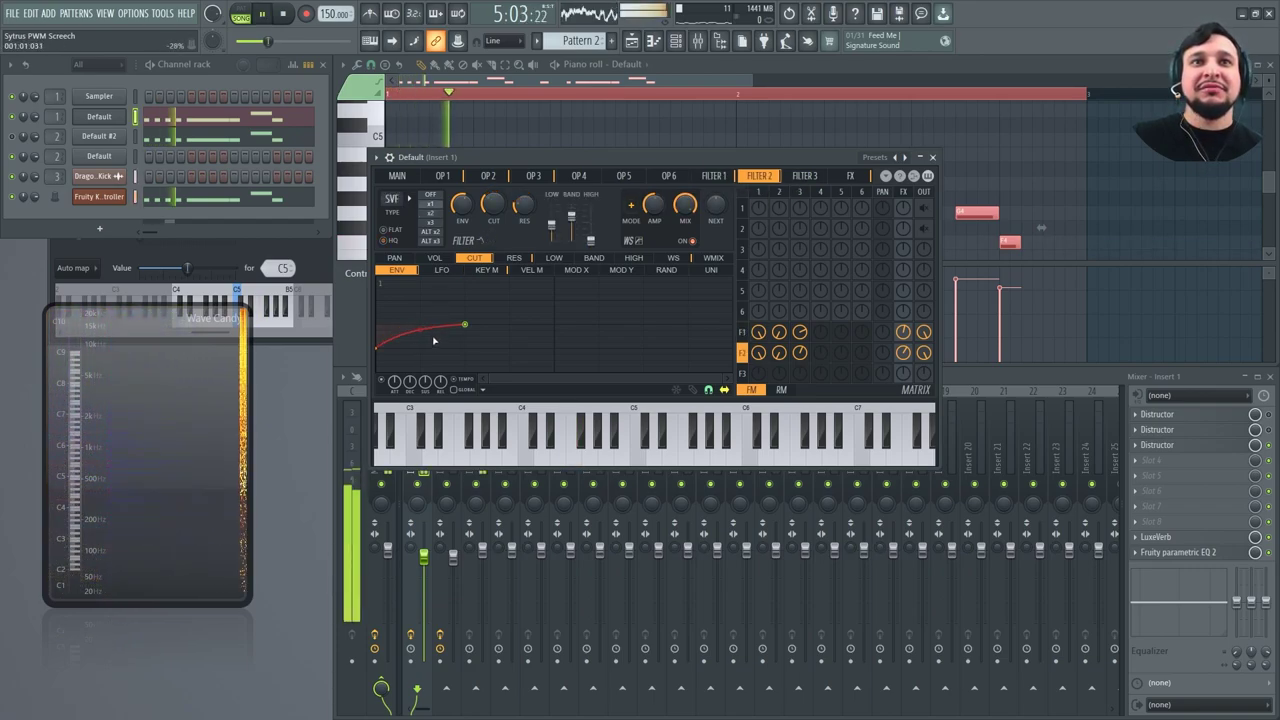
key(space)
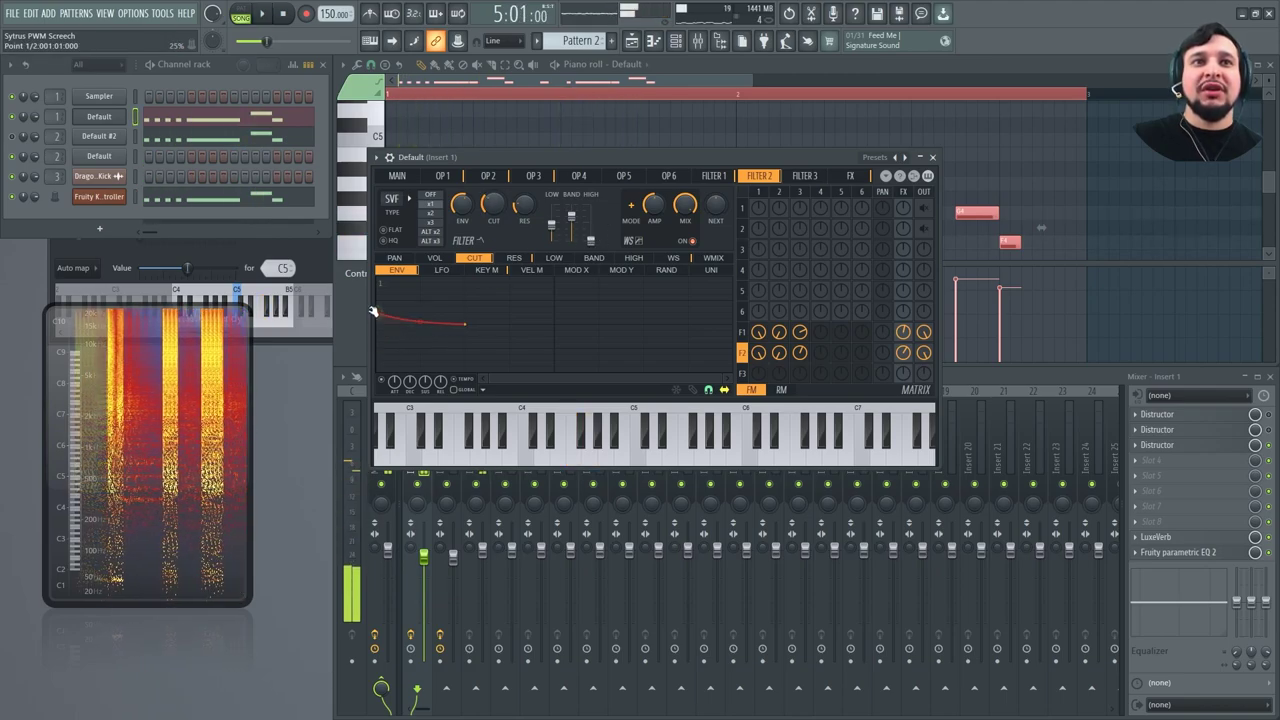
key(space)
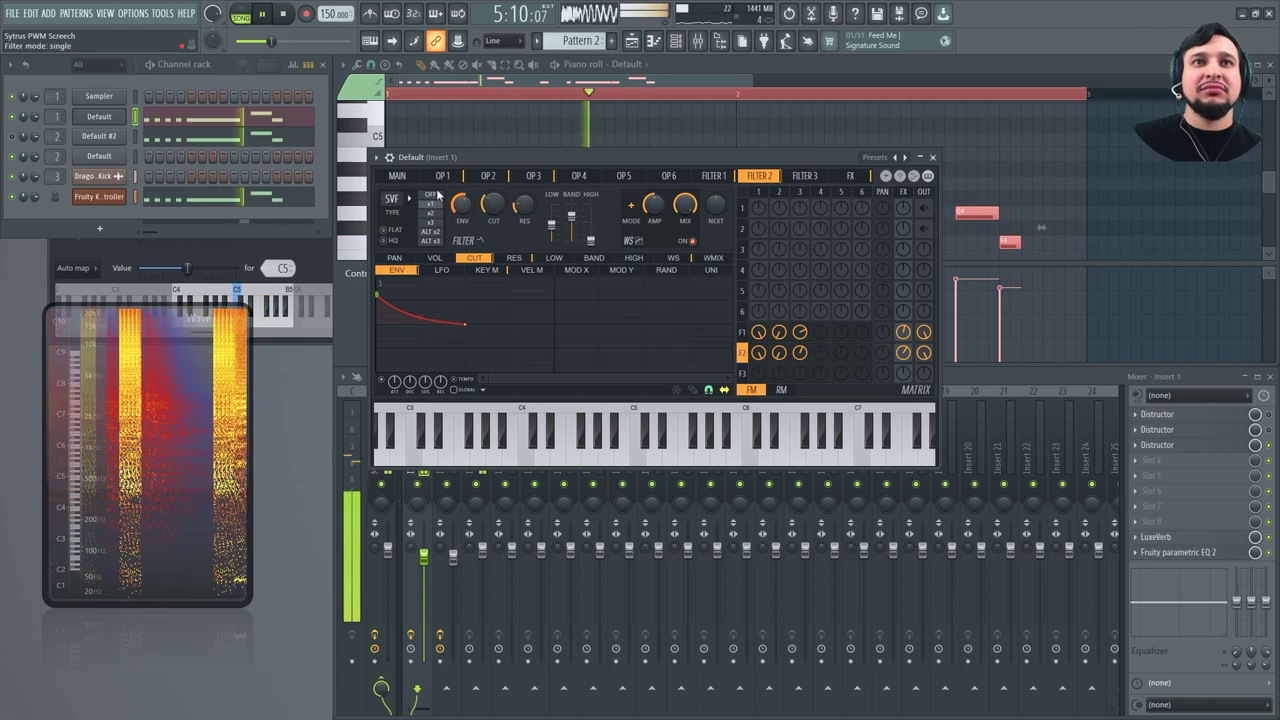
Set Sytrus's main filter release to 102%, and audition the screech with only the first Default and kick channels unmuted.
click(397, 175)
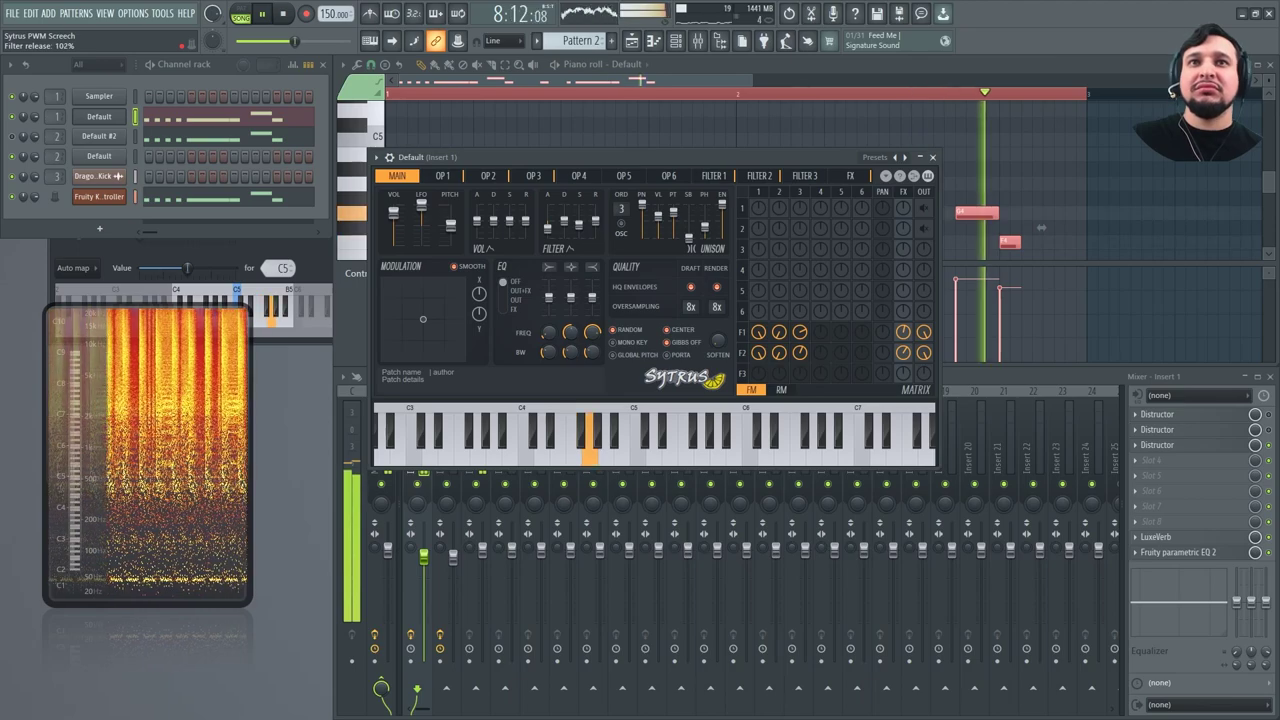
key(space)
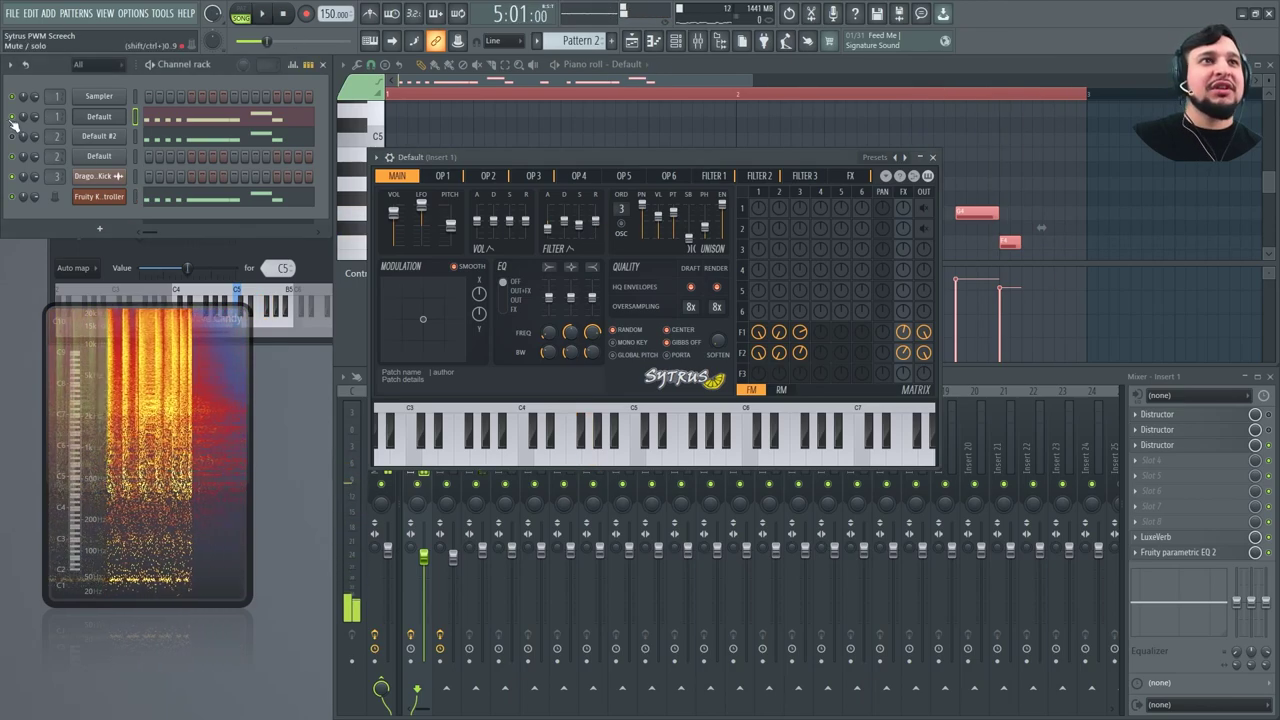
key(space)
key(space)
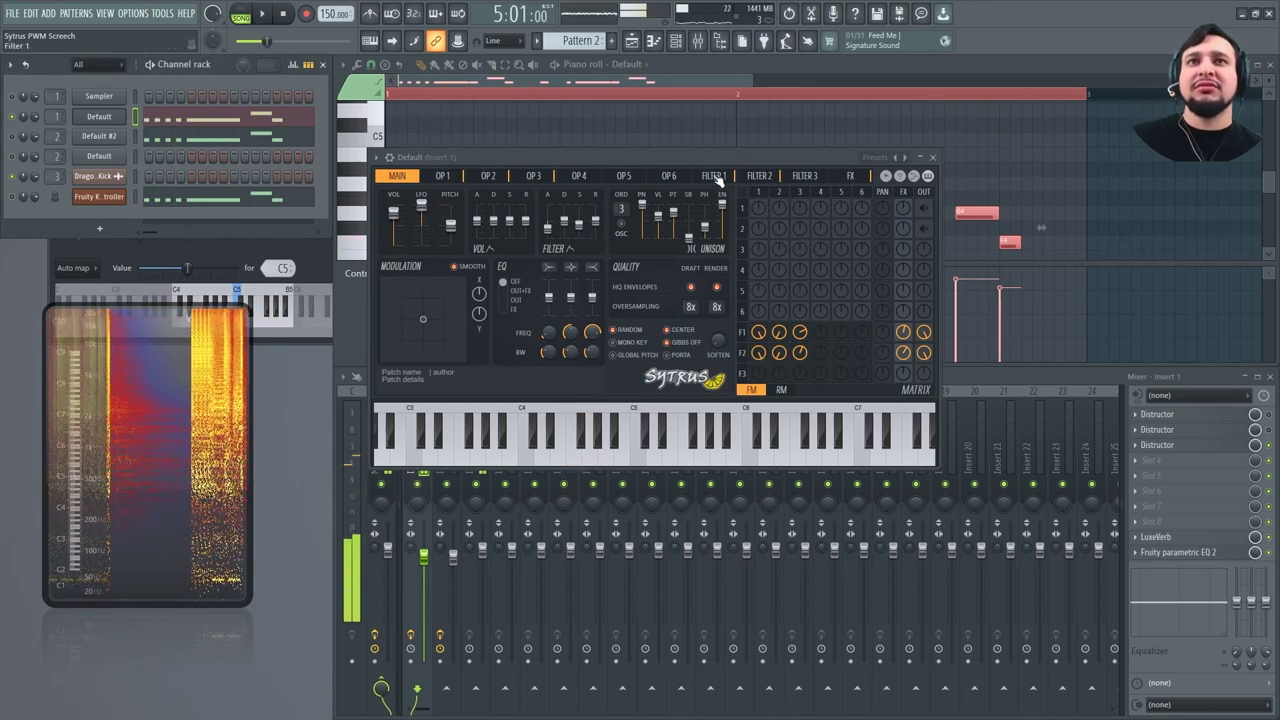
Switch Filter 1 to the Vanilla high shelf type, set its resonance to 100% and raise its cutoff during playback.
click(716, 177)
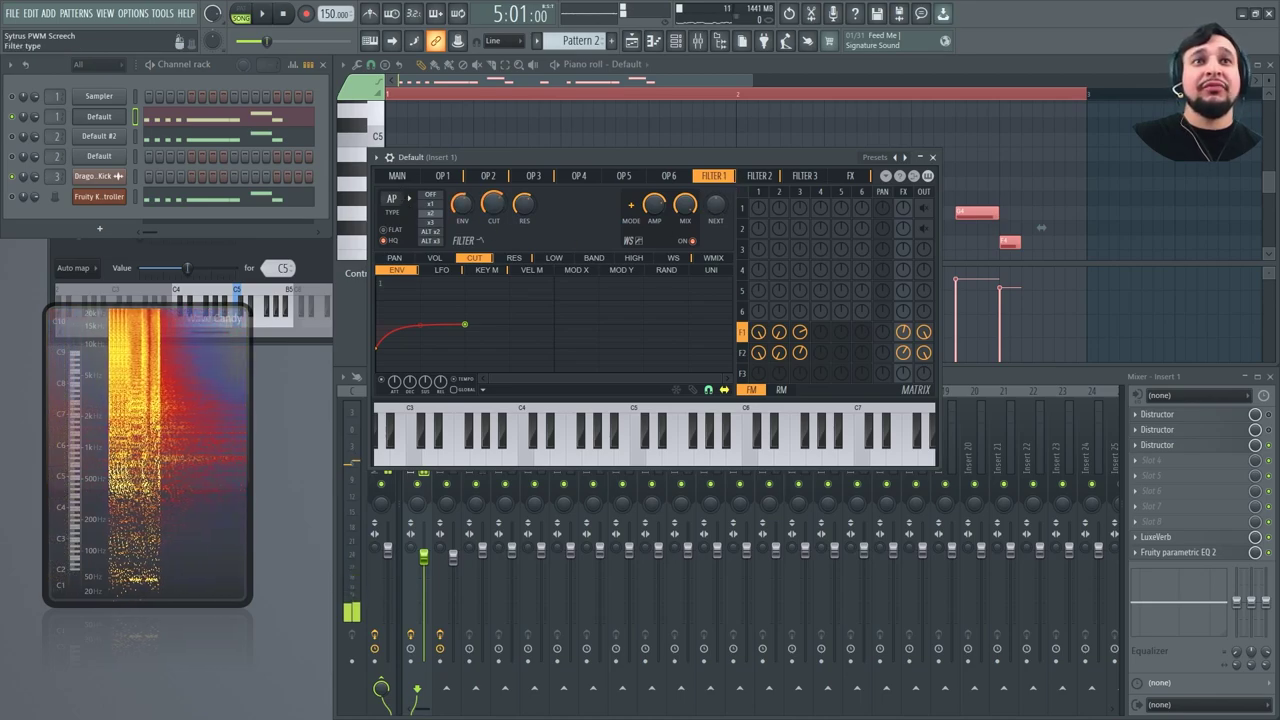
key(space)
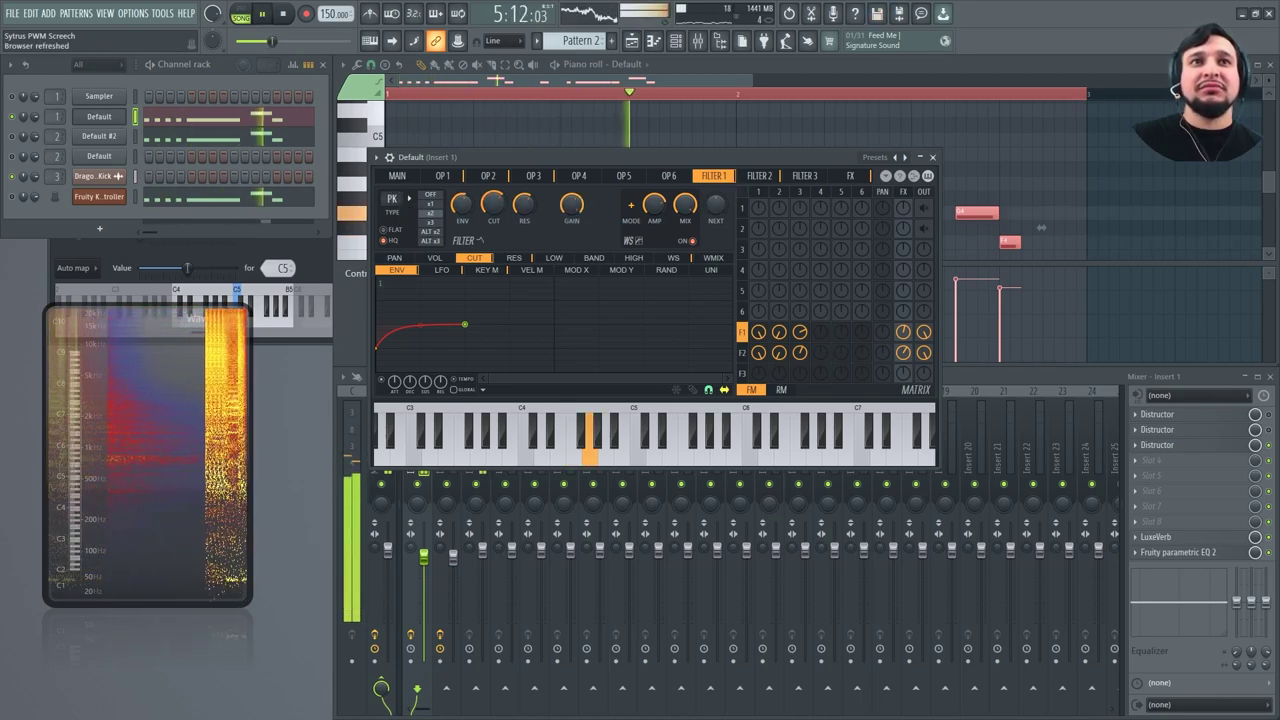
scroll(392, 198, up, 1)
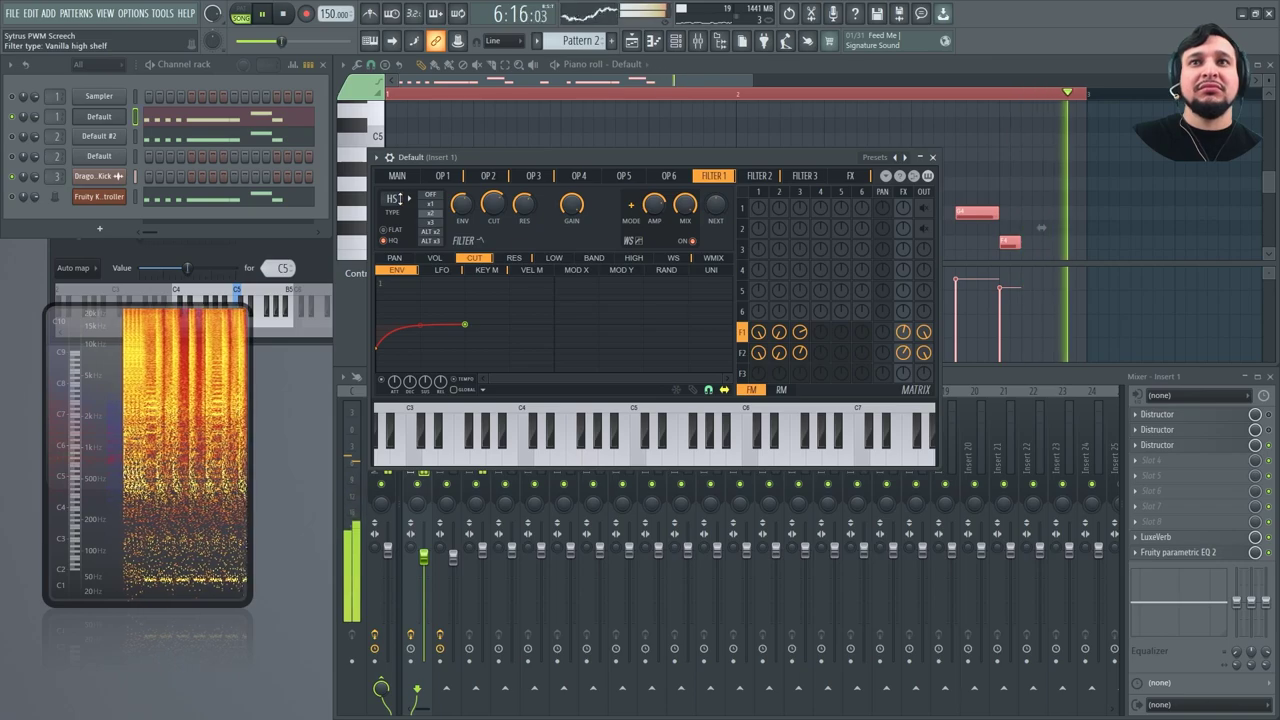
drag(521, 208, 521, 194)
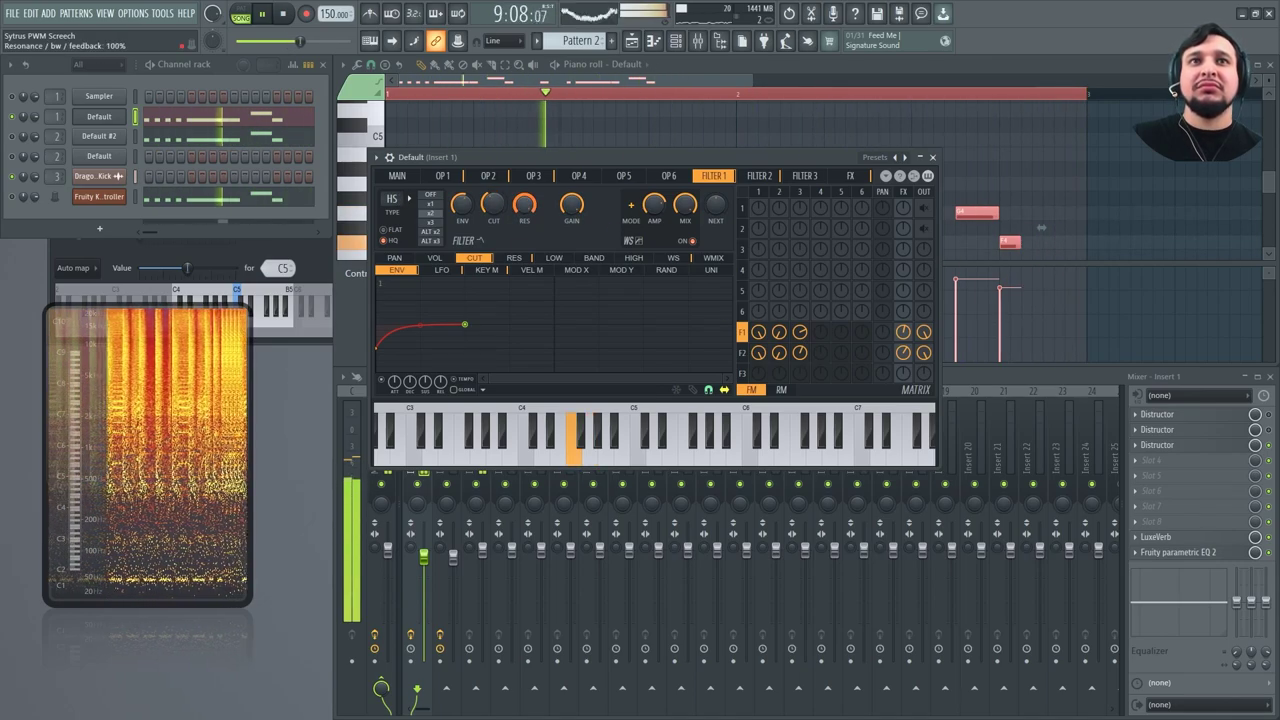
drag(493, 205, 493, 184)
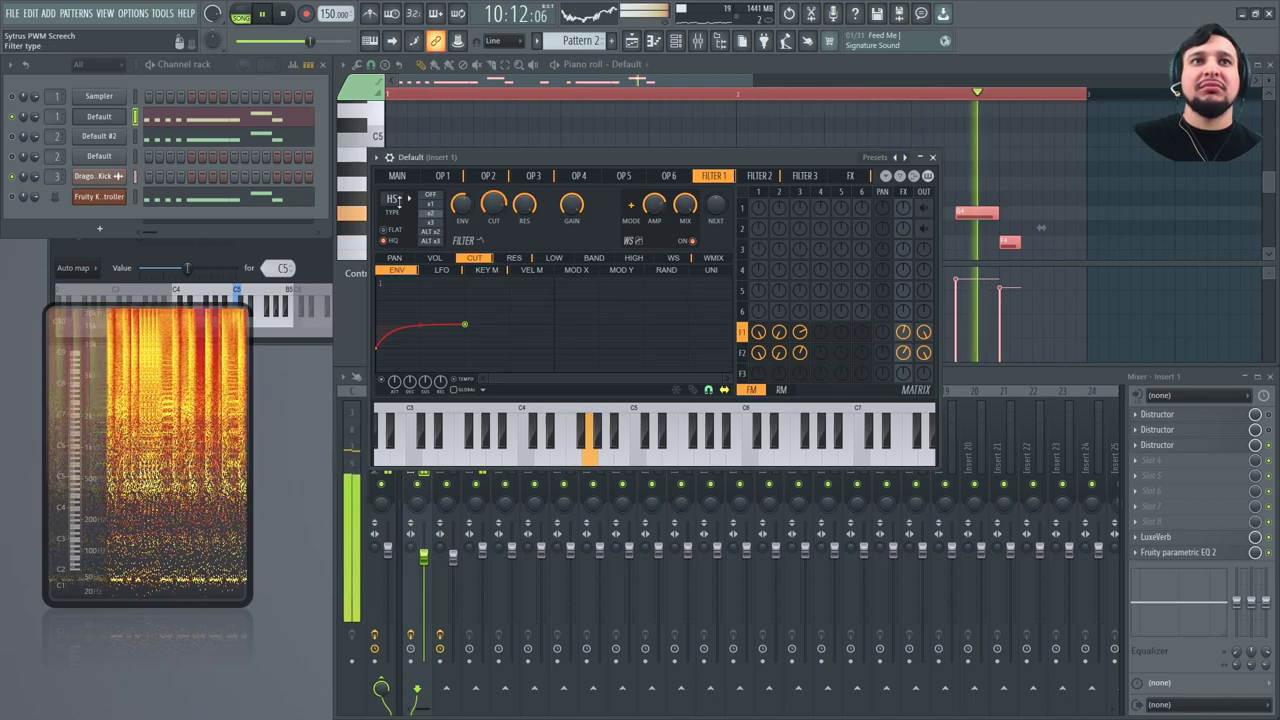
Switch Filter 1 to the PHS type, lower its cutoff and stop playback.
scroll(400, 207, up, 1)
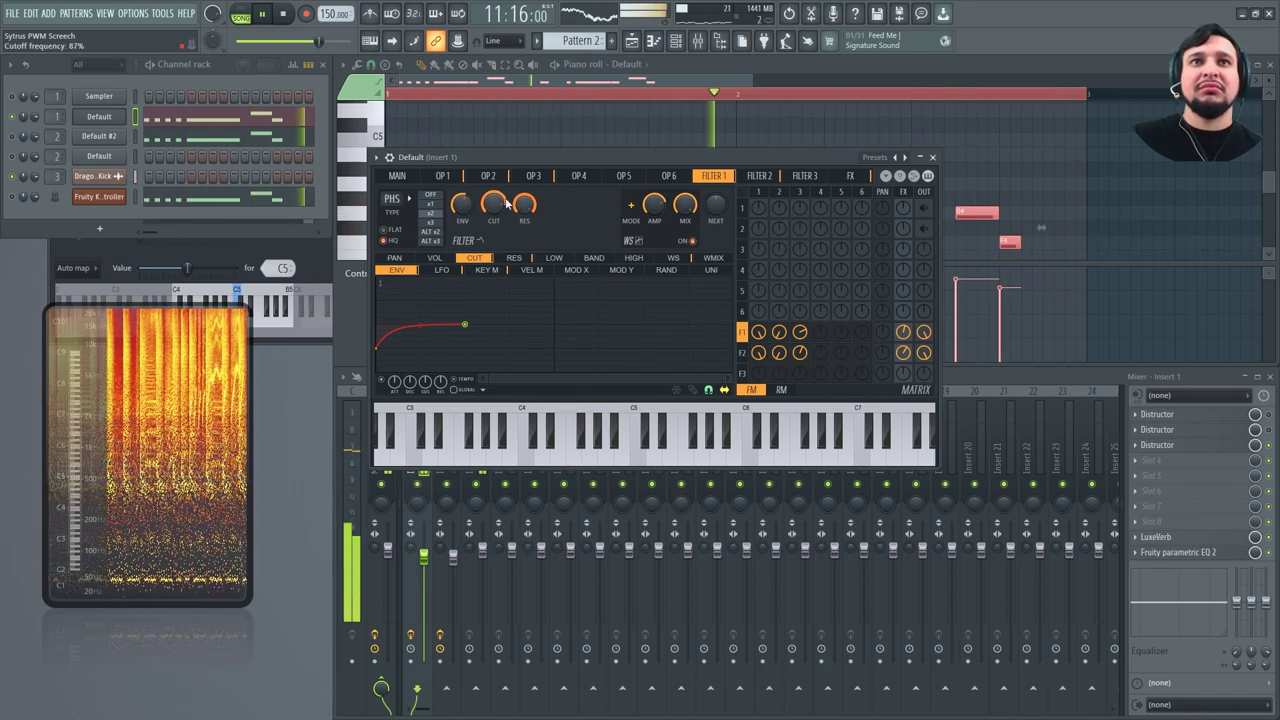
drag(501, 204, 501, 236)
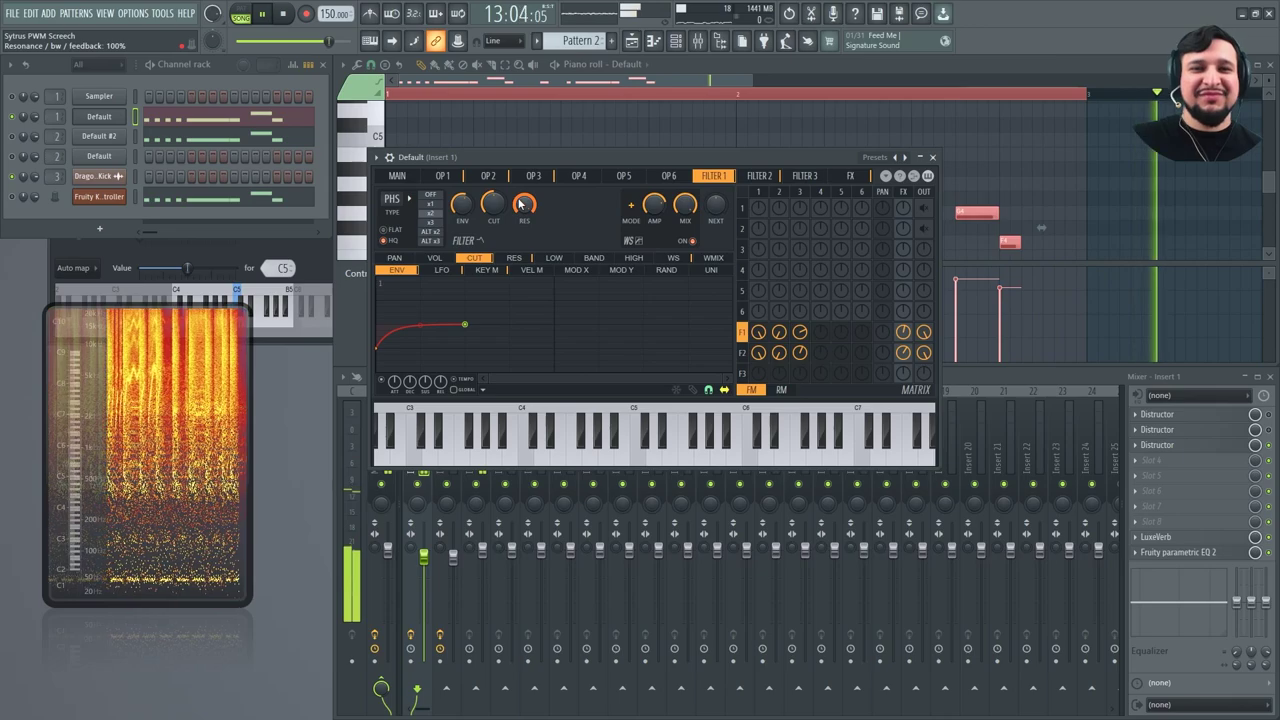
key(space)
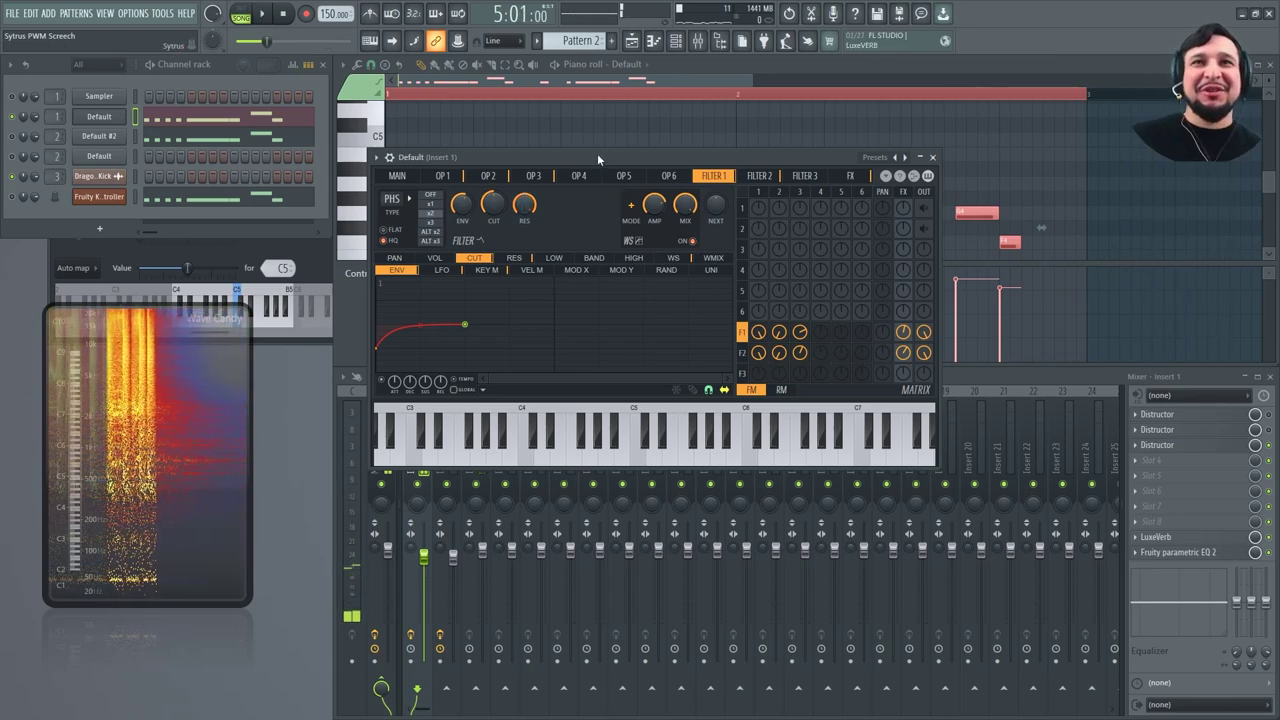
Set Filter 1 to single x1 mode during playback, stop the audition and save the project.
key(space)
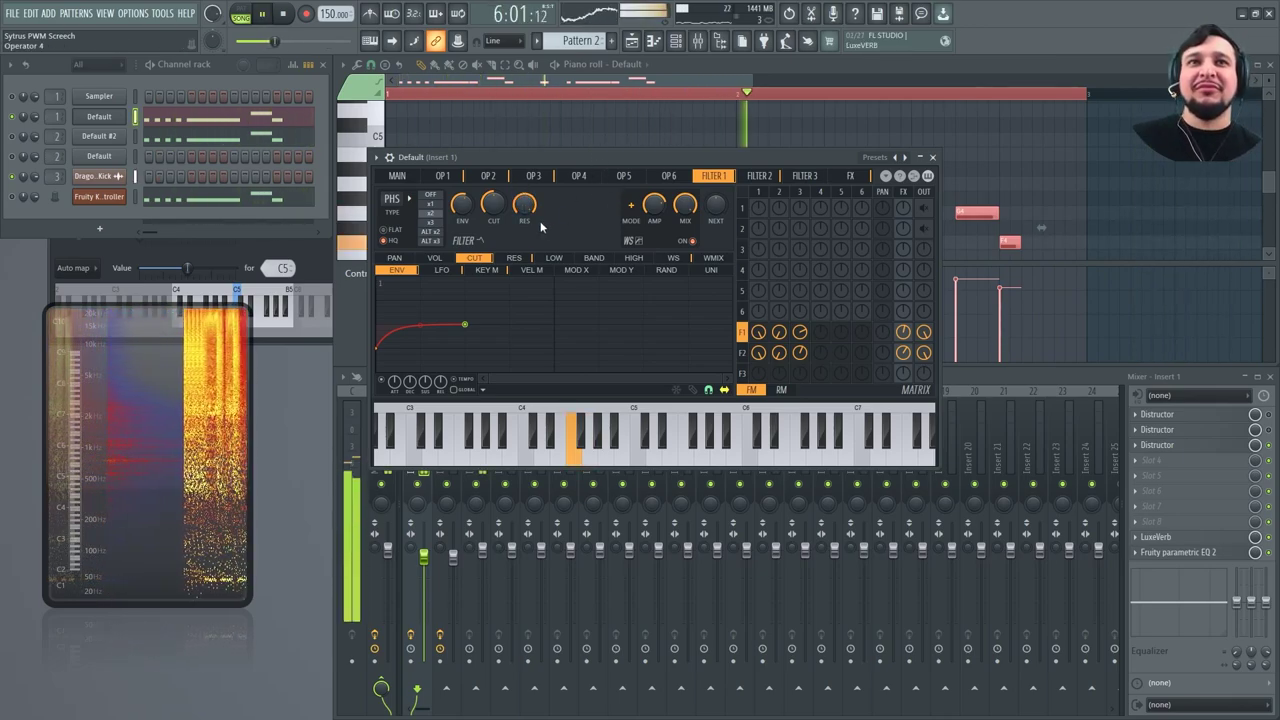
click(433, 205)
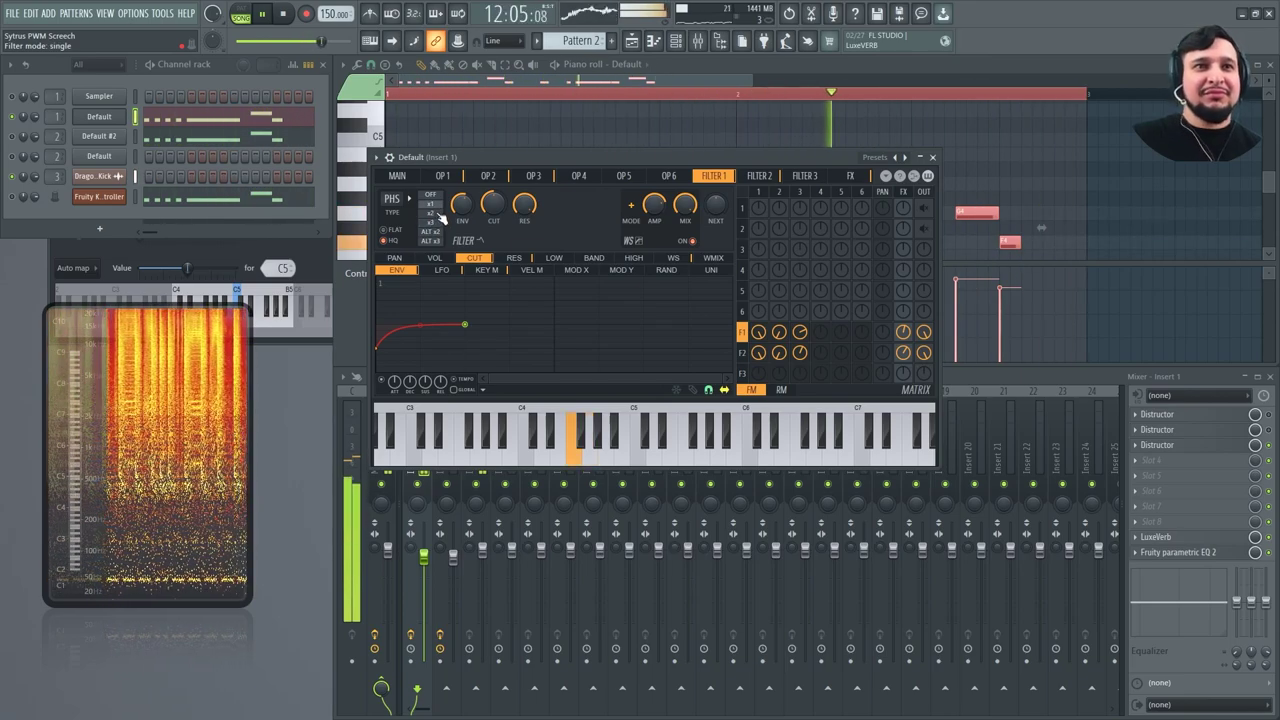
key(space)
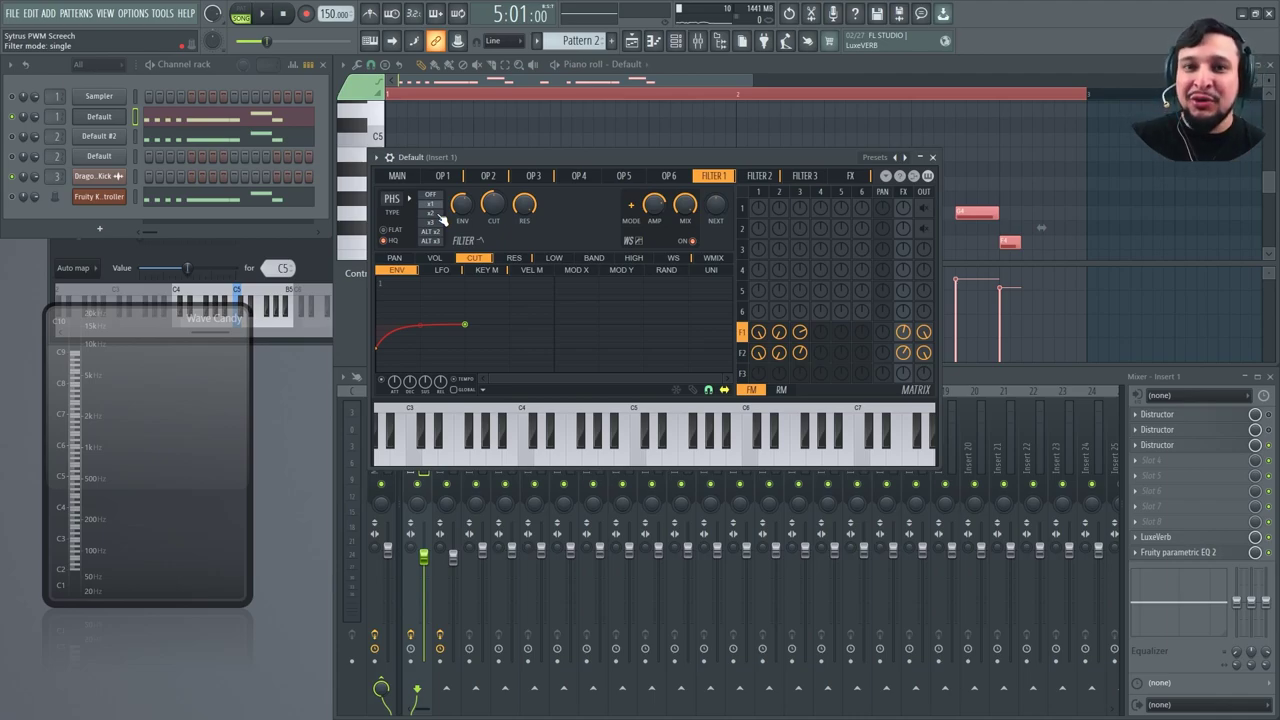
key(ctrl+s)
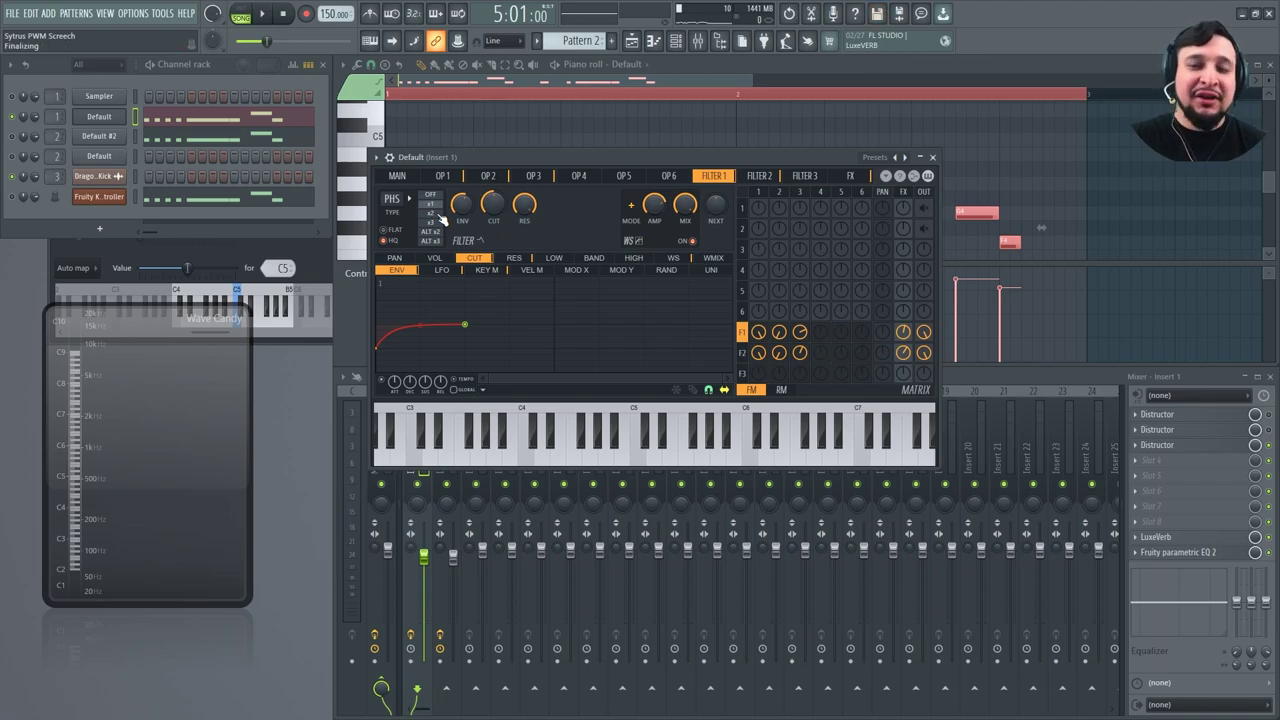